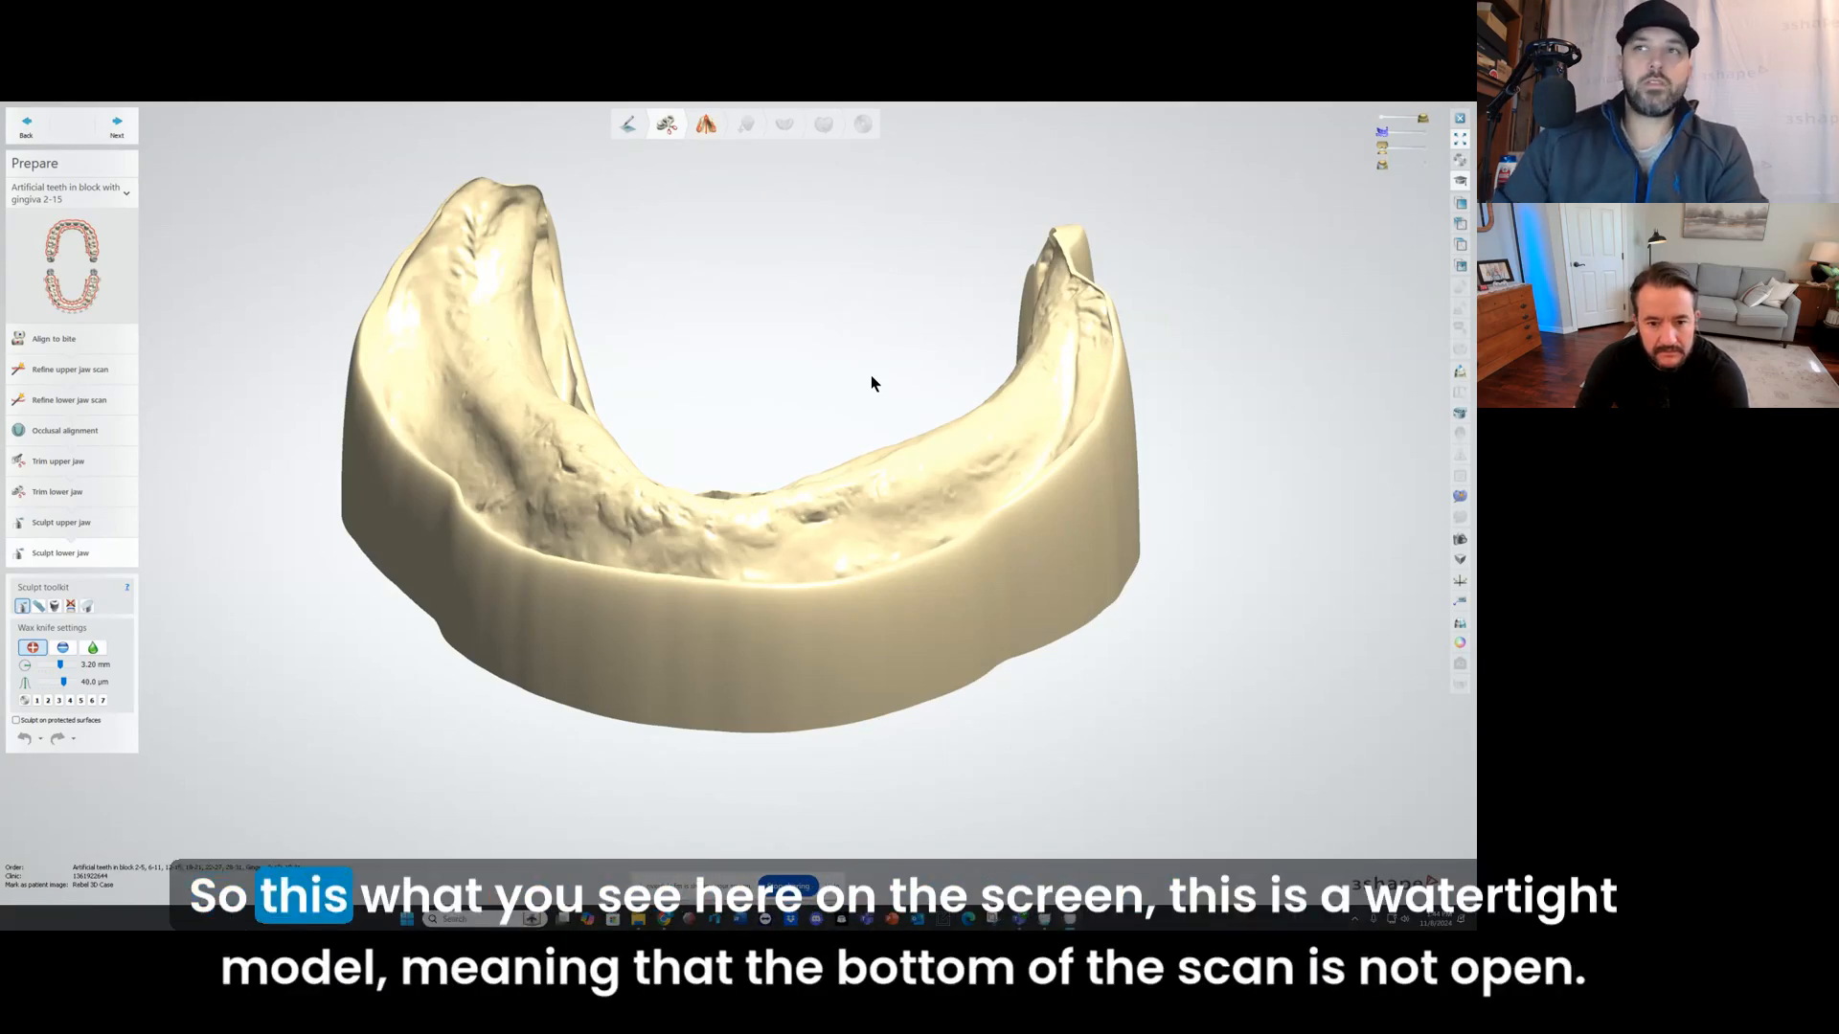
Step: Check the closed base of the lower jaw model from below and return to the upper jaw scan refinement stage
right_click_drag(721, 549, 669, 428)
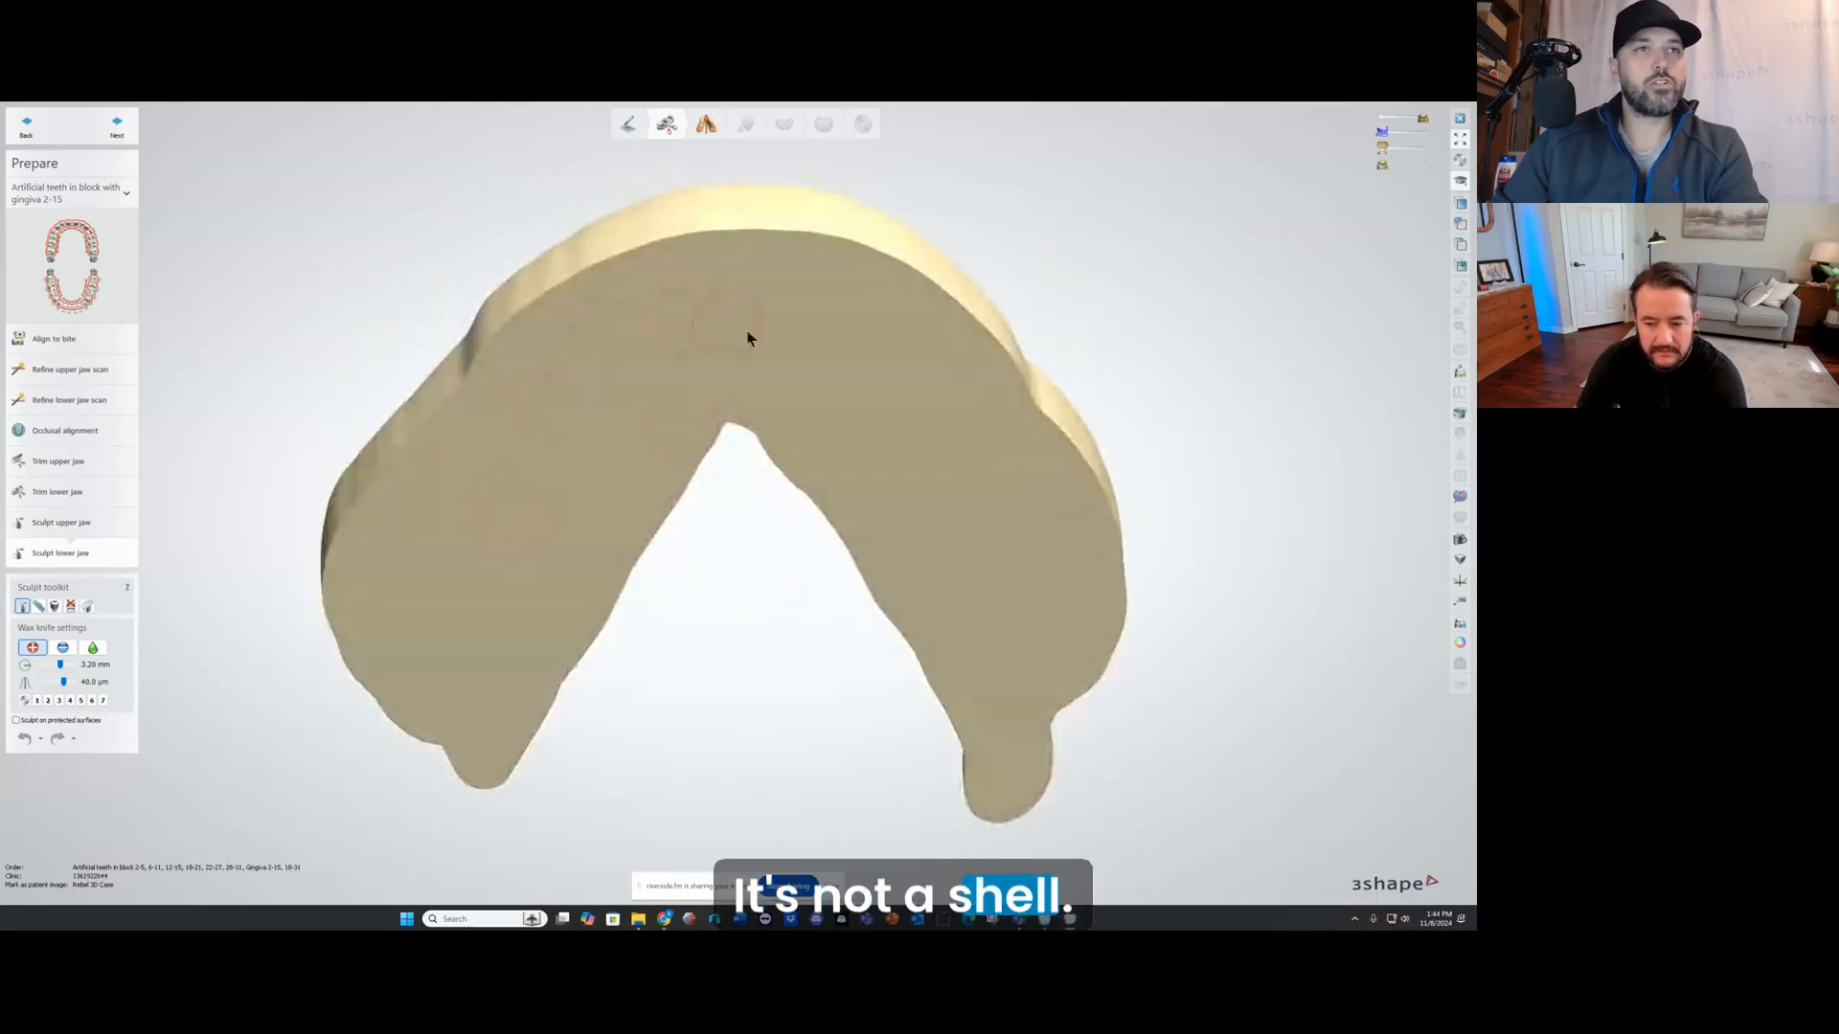
mouse_move(748, 338)
right_mouse_down()
mouse_move(718, 440)
mouse_move(722, 607)
mouse_move(817, 479)
mouse_move(917, 493)
mouse_move(726, 493)
mouse_move(722, 526)
right_mouse_up()
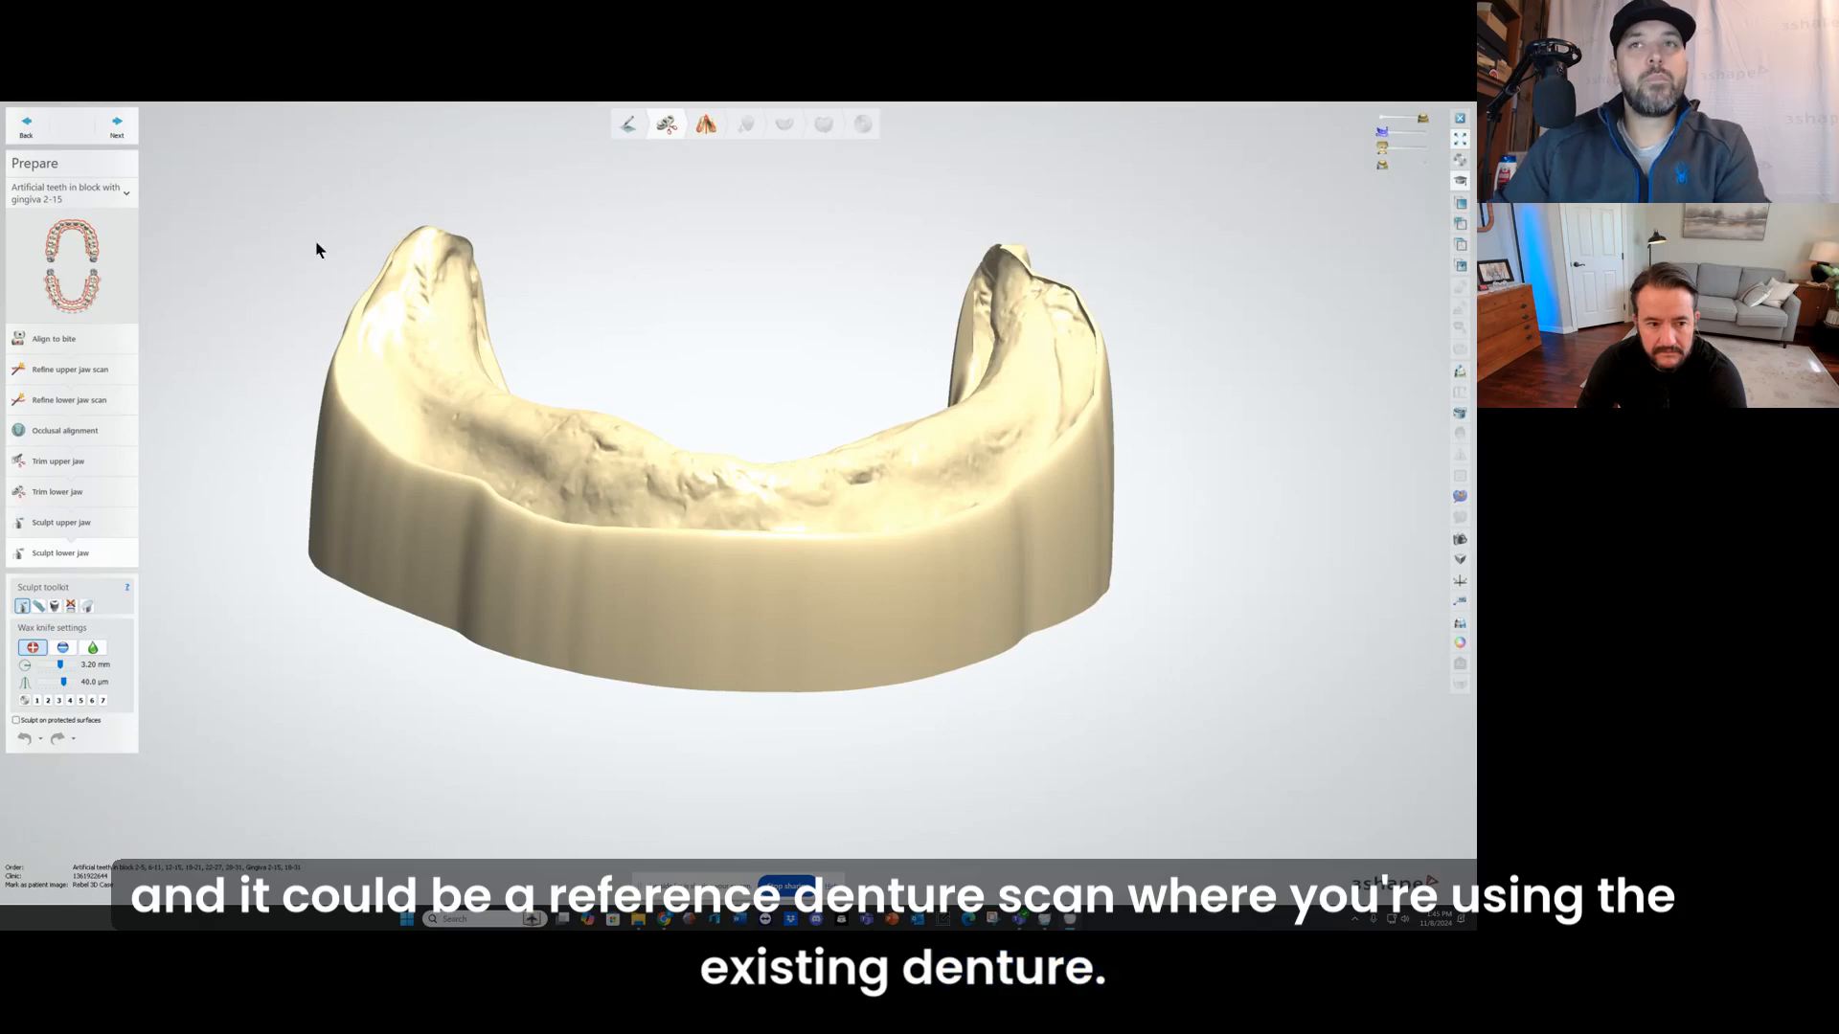
left_click(79, 371)
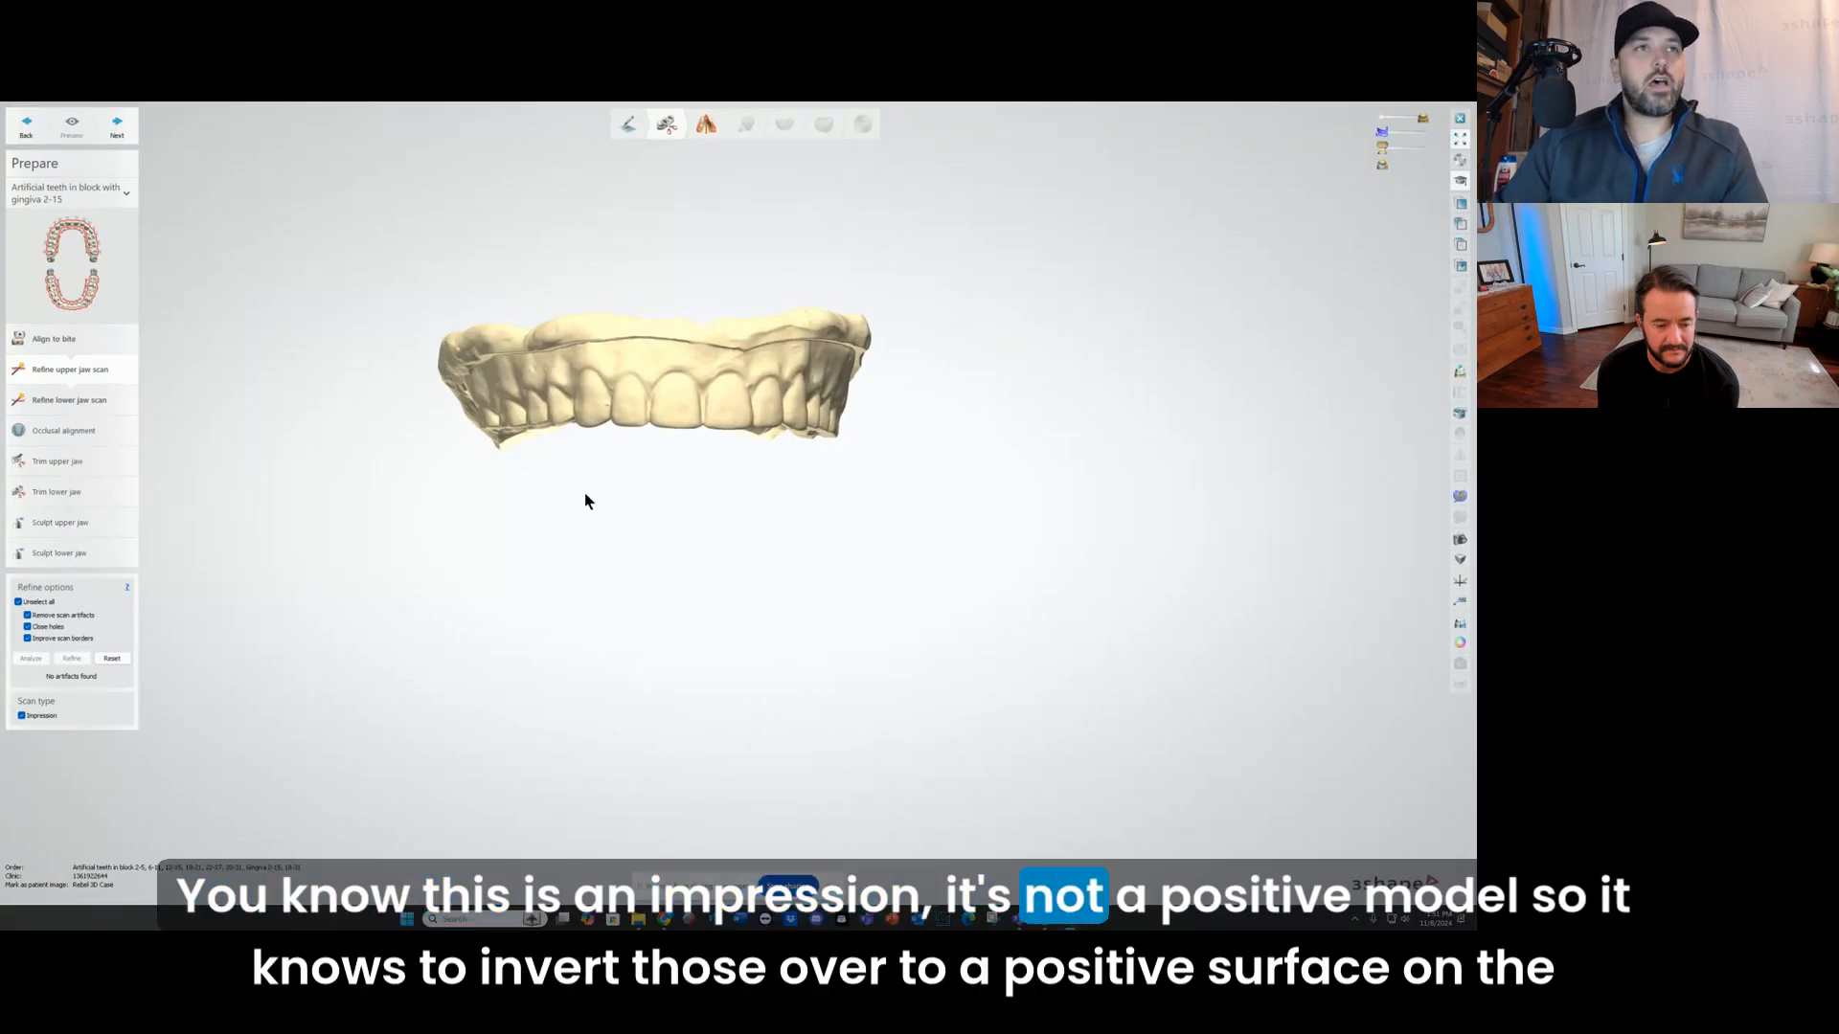
Step: Examine the upper denture scan from the intaglio, facial and occlusal sides, including the teeth and palate
right_click_drag(632, 451, 615, 490)
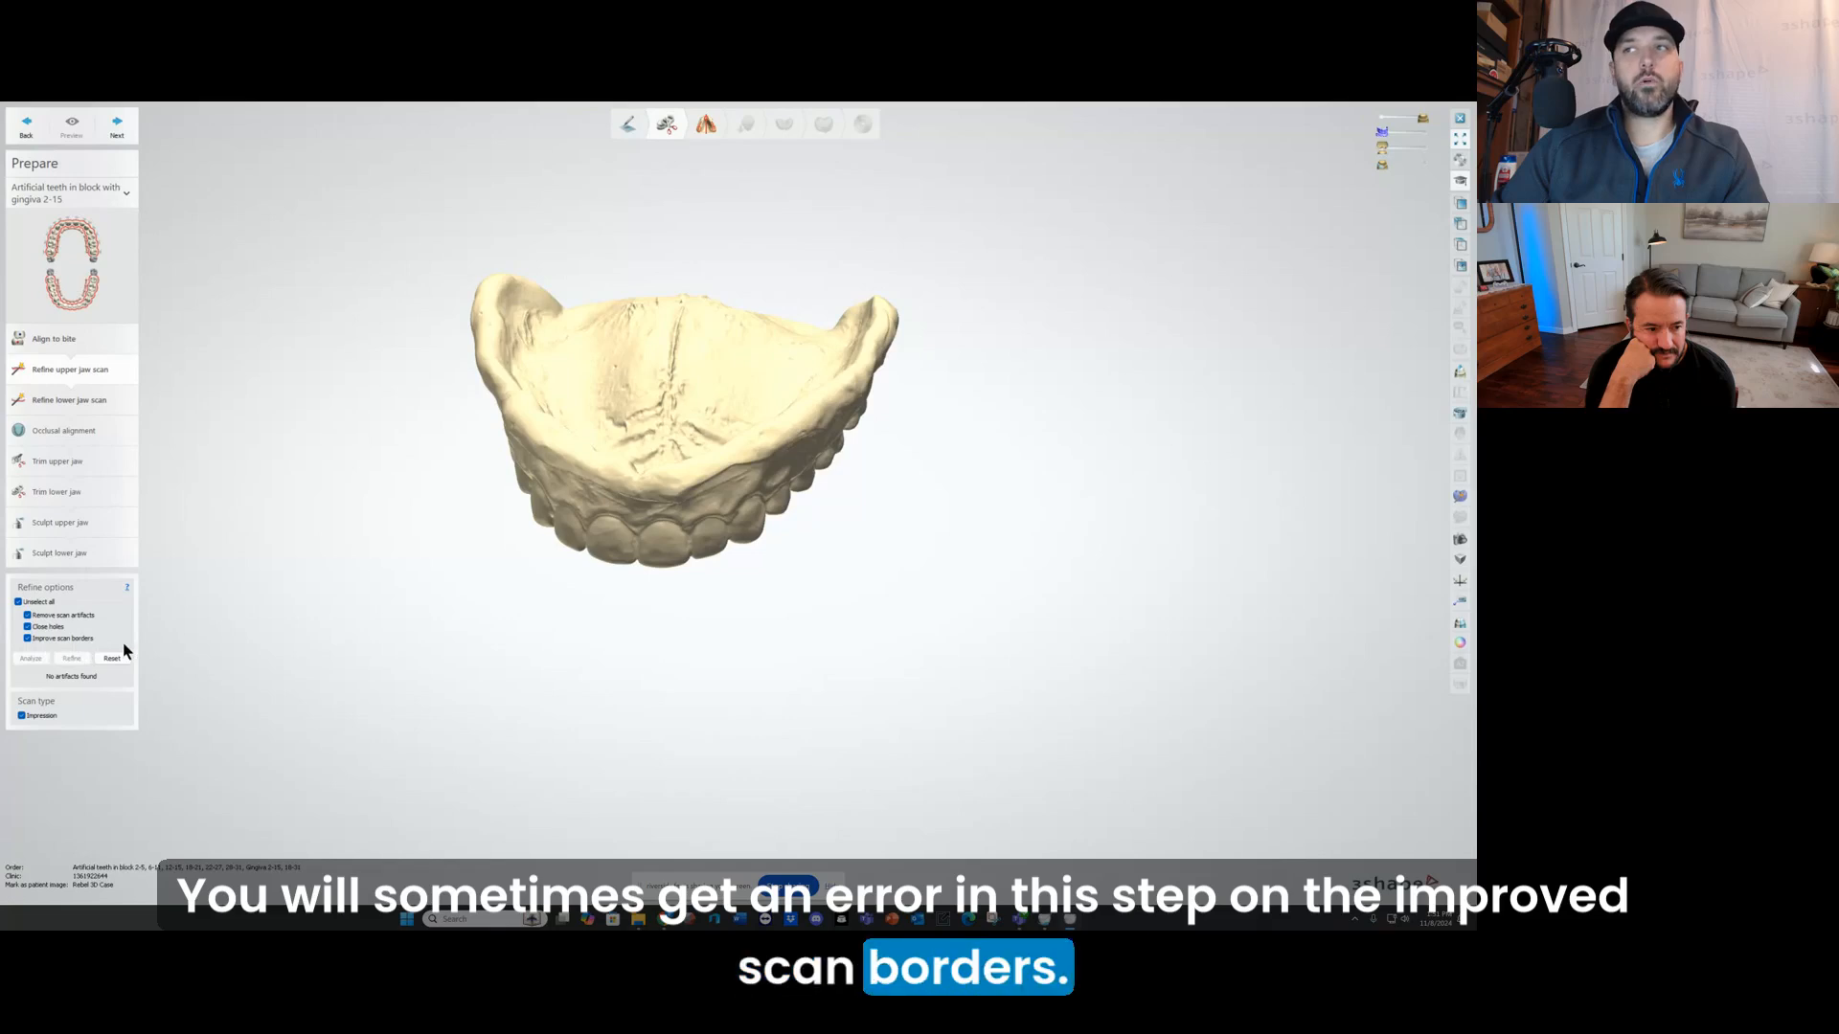
right_click_drag(546, 556, 501, 458)
scroll(629, 620, "up", 4)
scroll(502, 702, "down", 3)
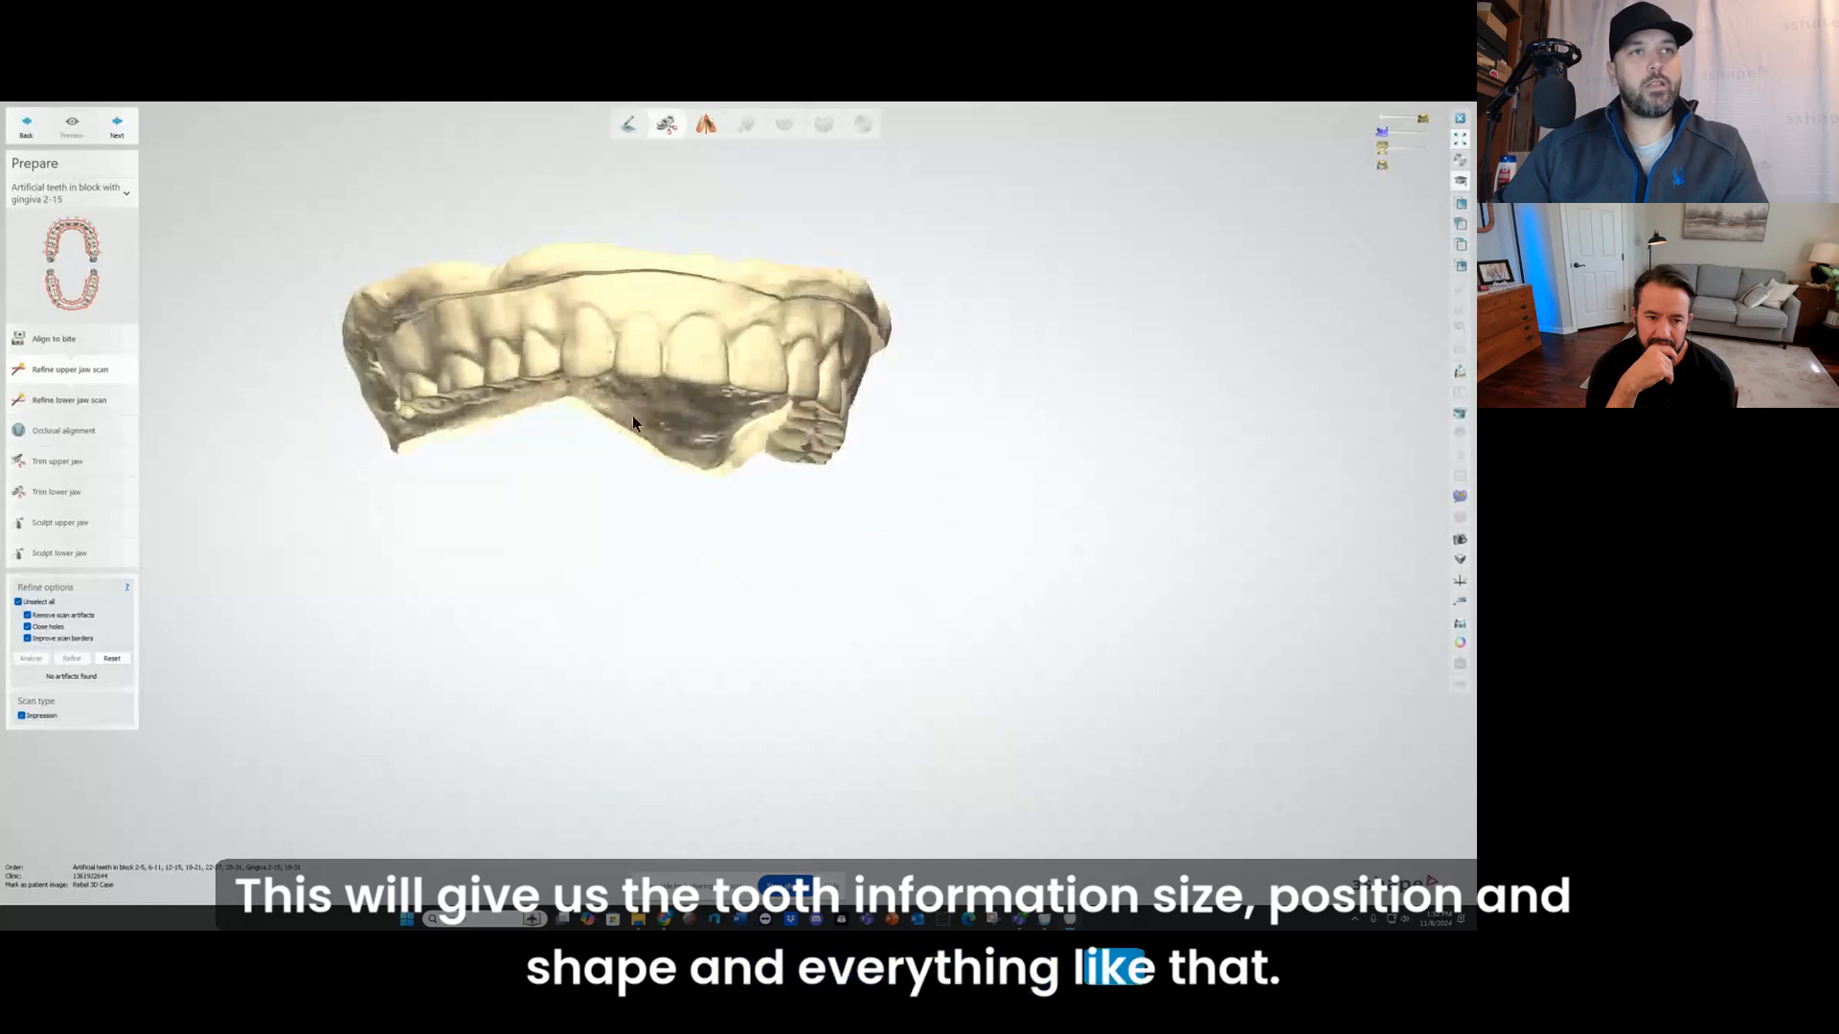
right_click_drag(632, 416, 671, 396)
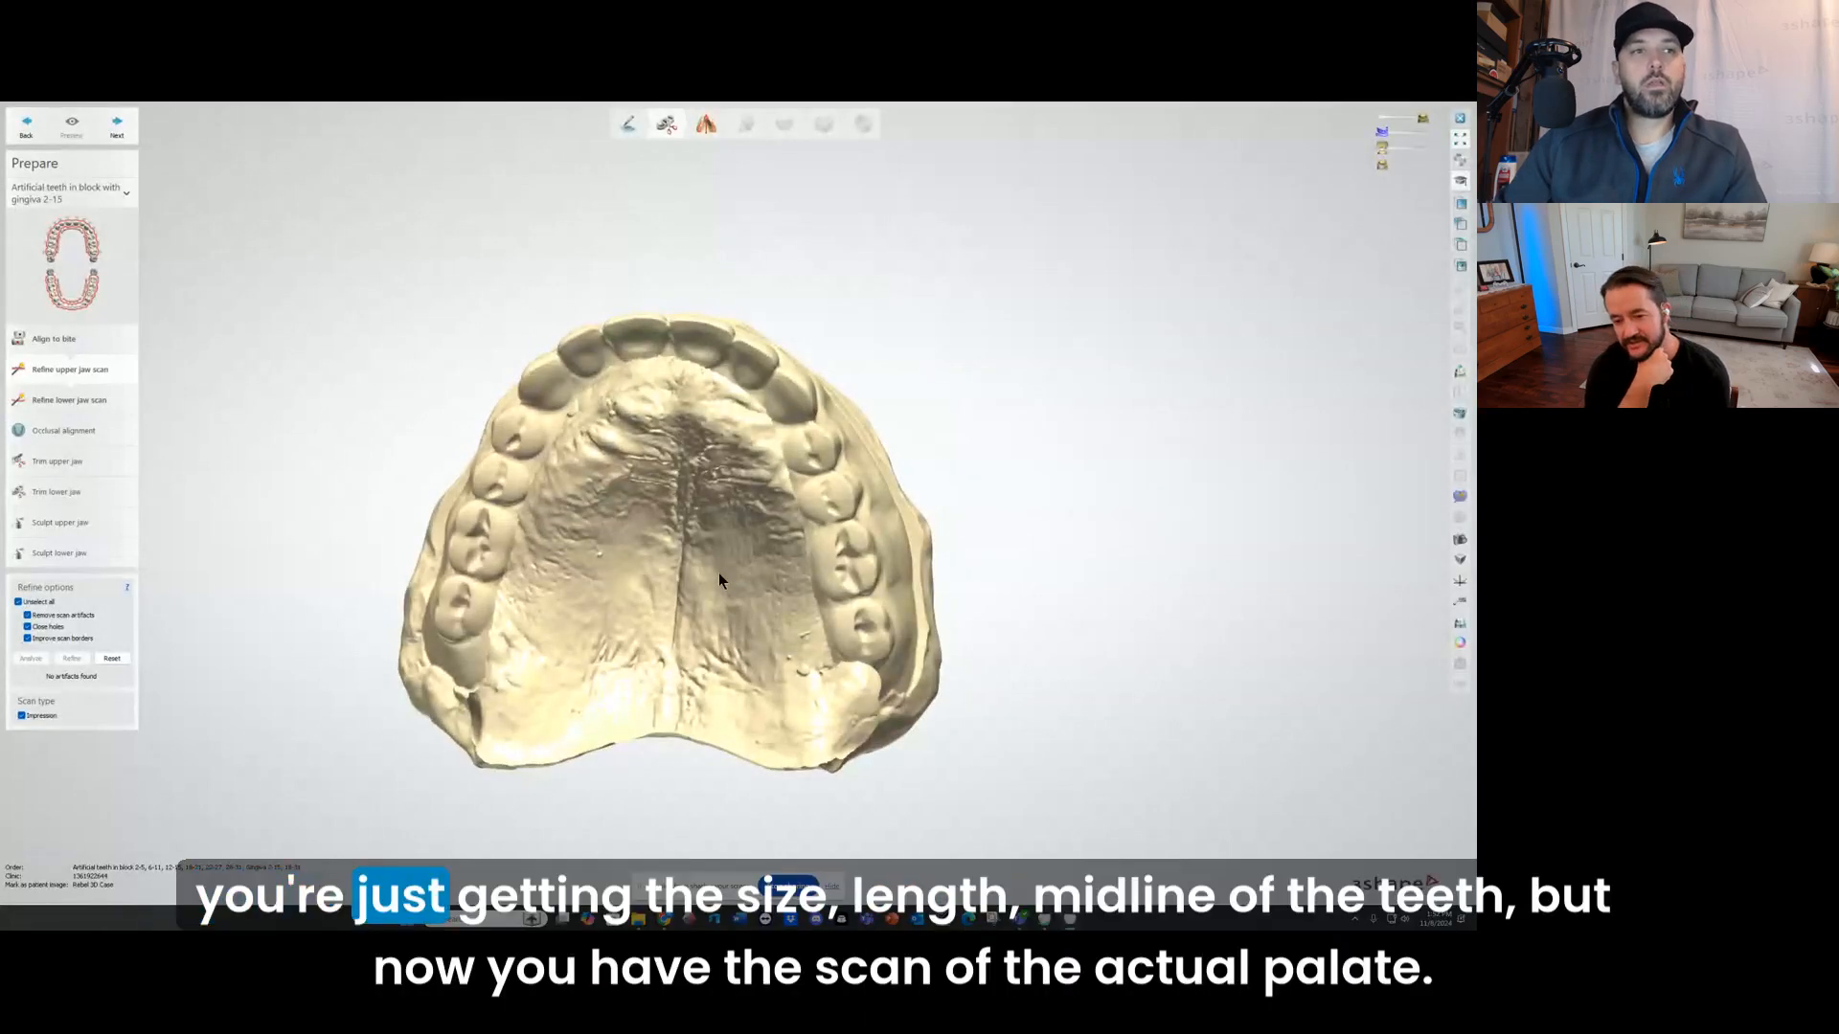
mouse_move(718, 573)
right_mouse_down()
mouse_move(716, 544)
mouse_move(731, 567)
right_mouse_up()
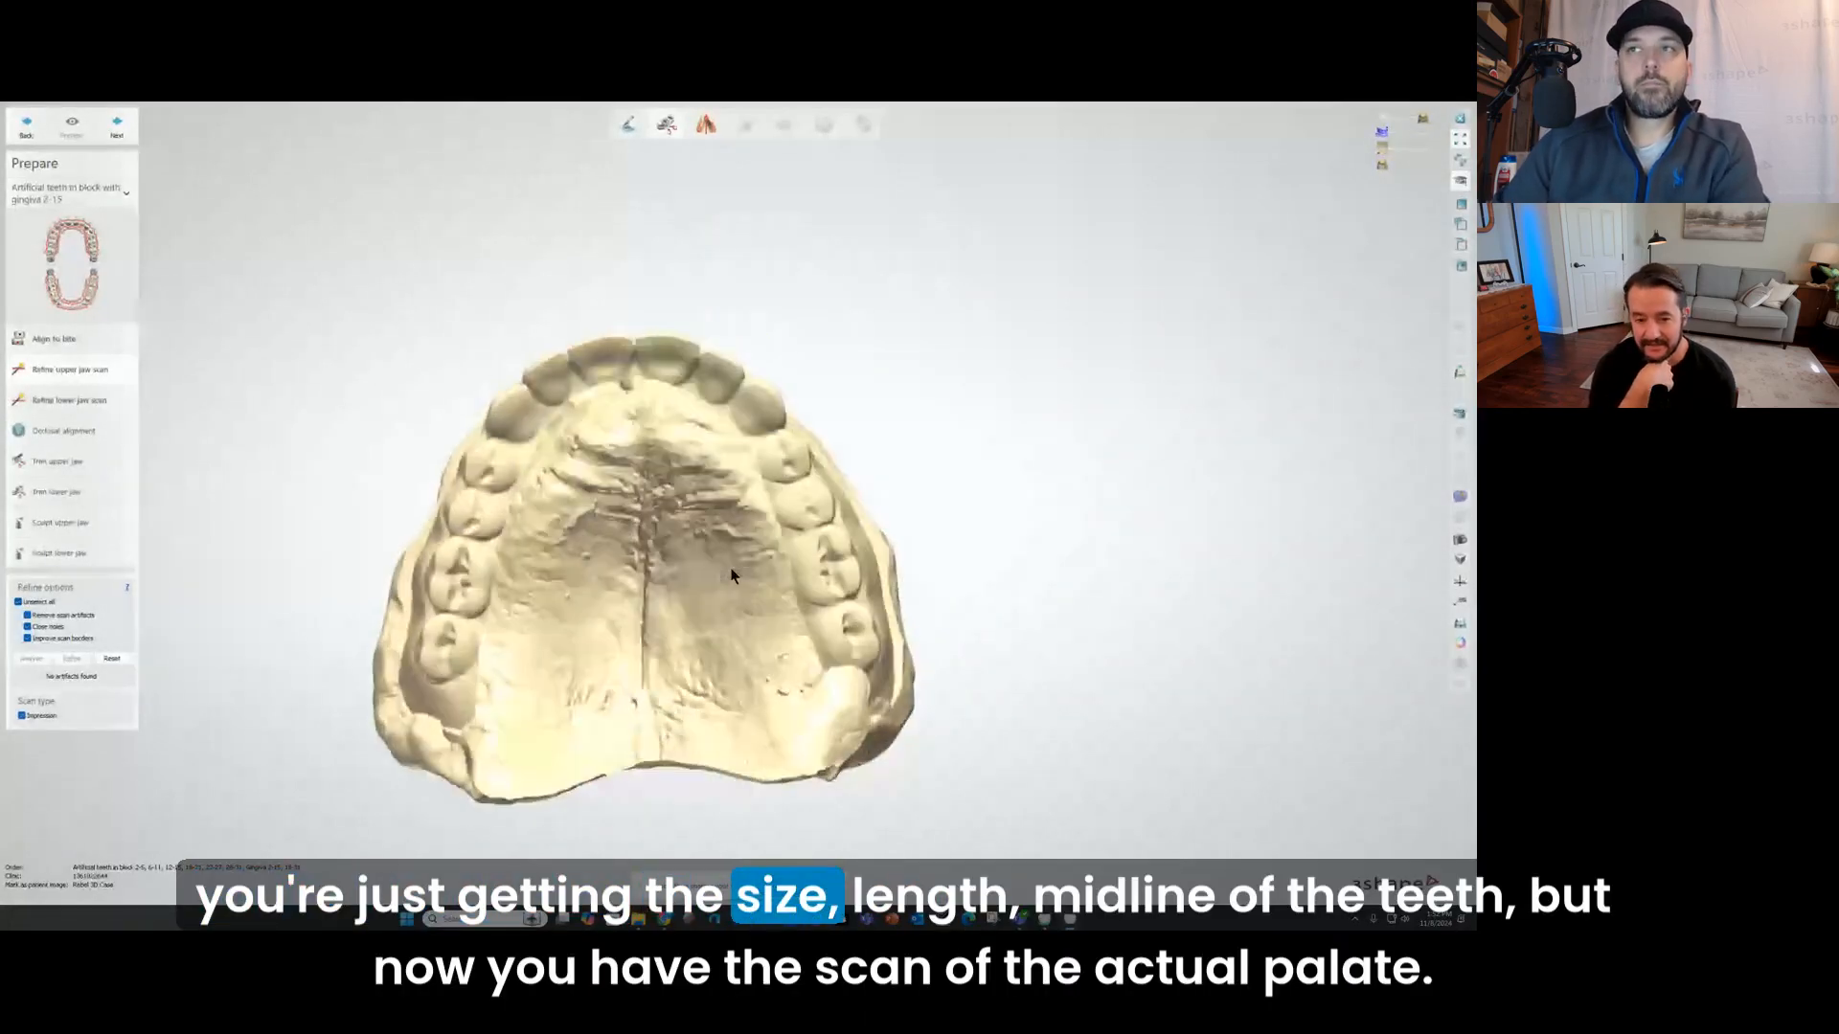
Step: Inspect the trimmed impression material border above the teeth along the facial side of the upper scan
right_click_drag(516, 532, 379, 280)
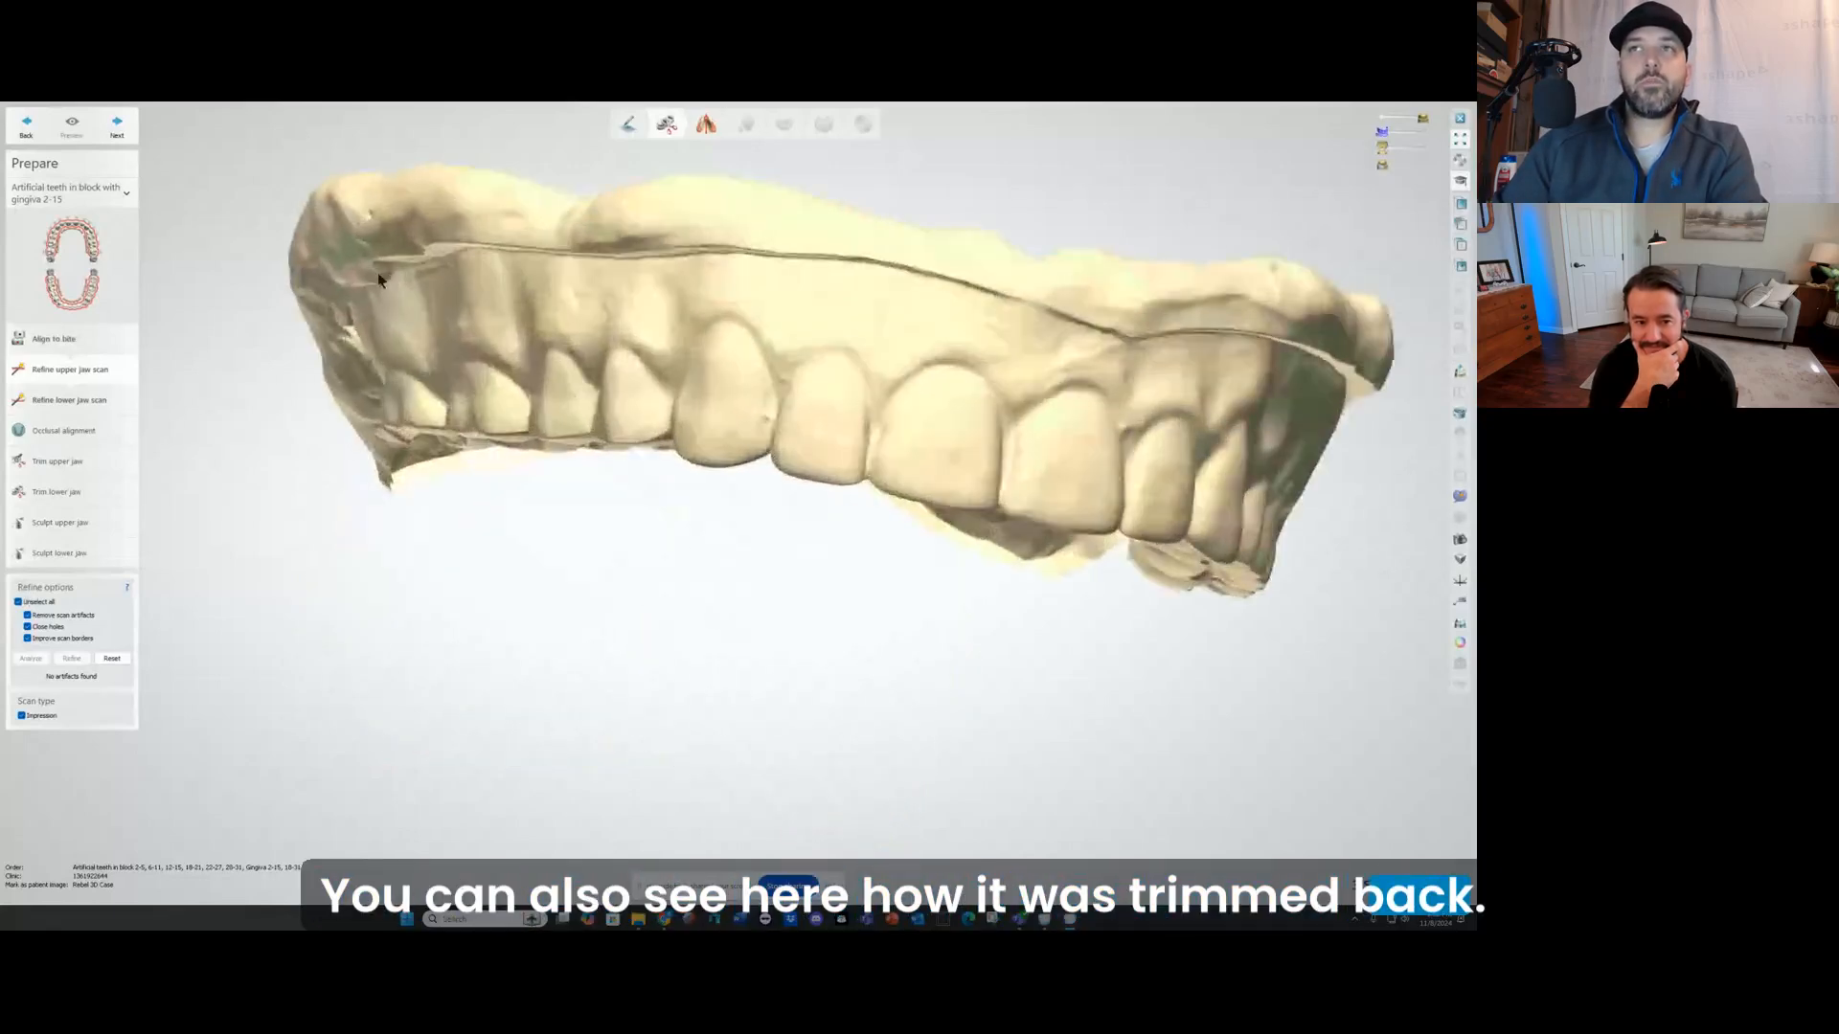
right_click_drag(713, 258, 772, 353)
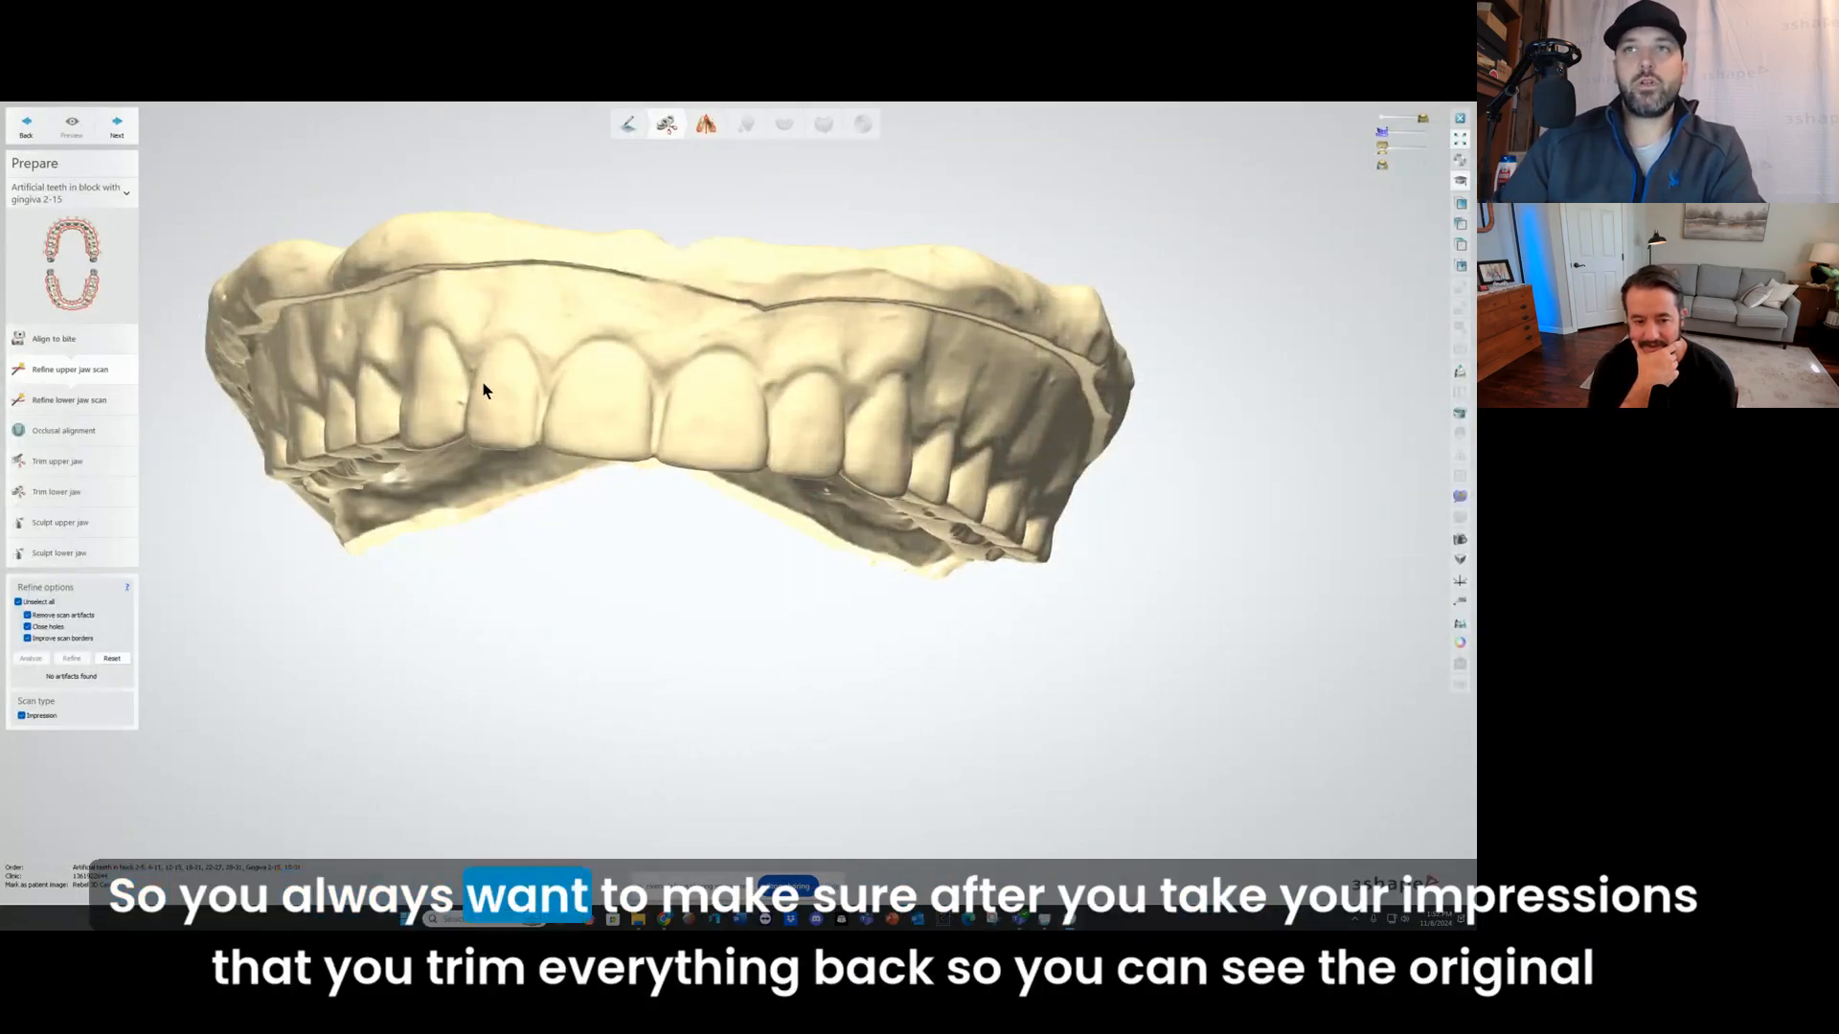
right_click_drag(485, 389, 459, 361)
scroll(313, 408, "down", 2)
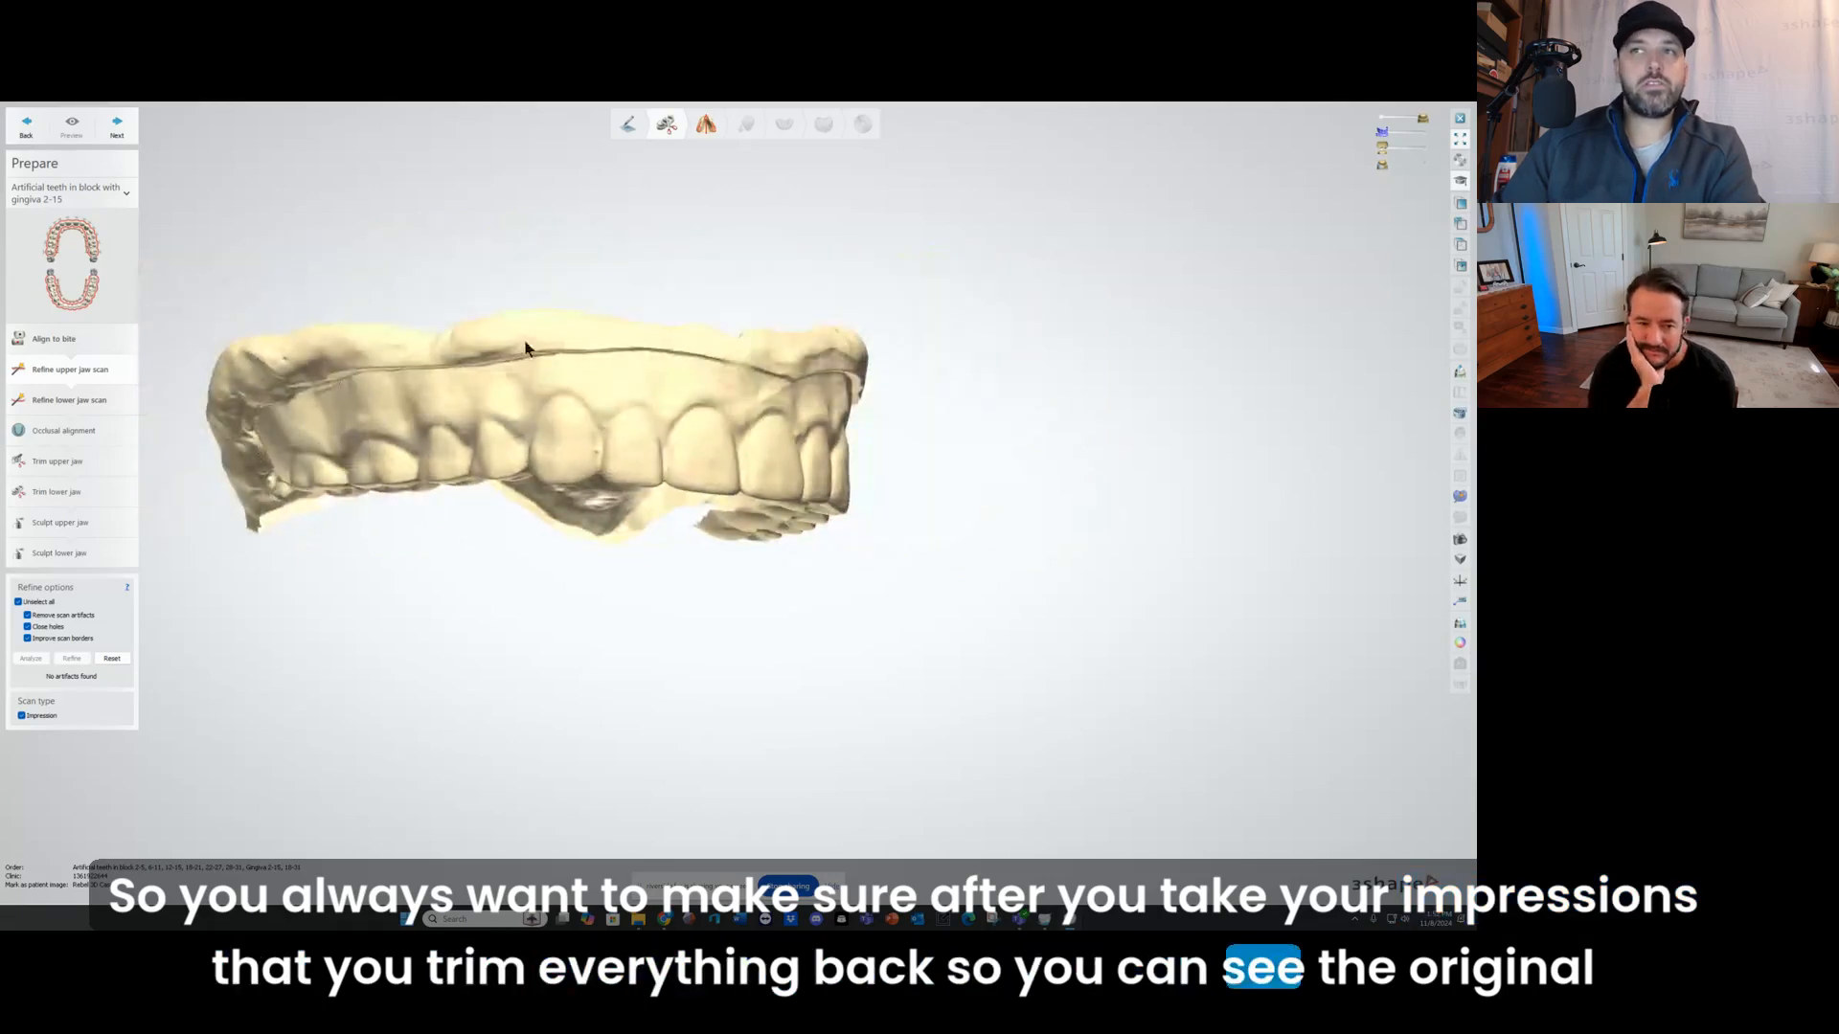
right_click_drag(618, 354, 832, 364)
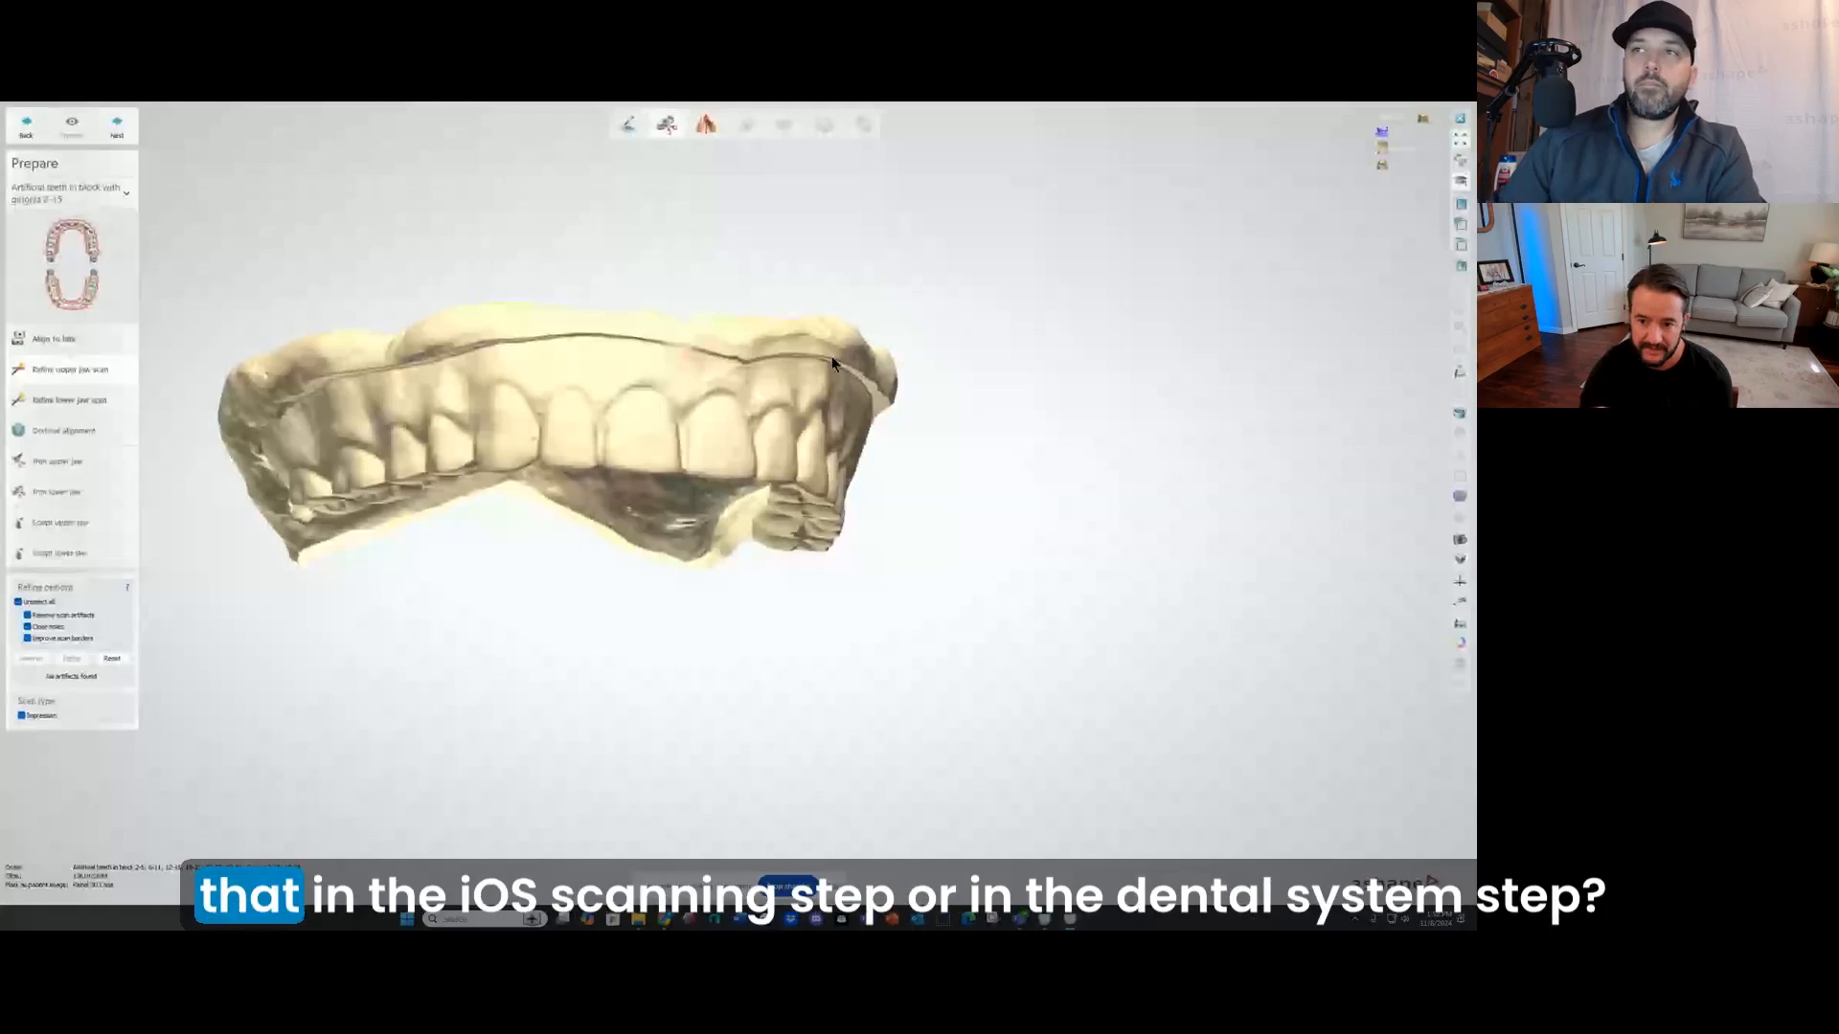
right_click_drag(832, 364, 767, 373)
Step: Review the upper scan's intaglio, buccal side and occlusal surfaces in the order they are scanned
right_click_drag(677, 533, 561, 549)
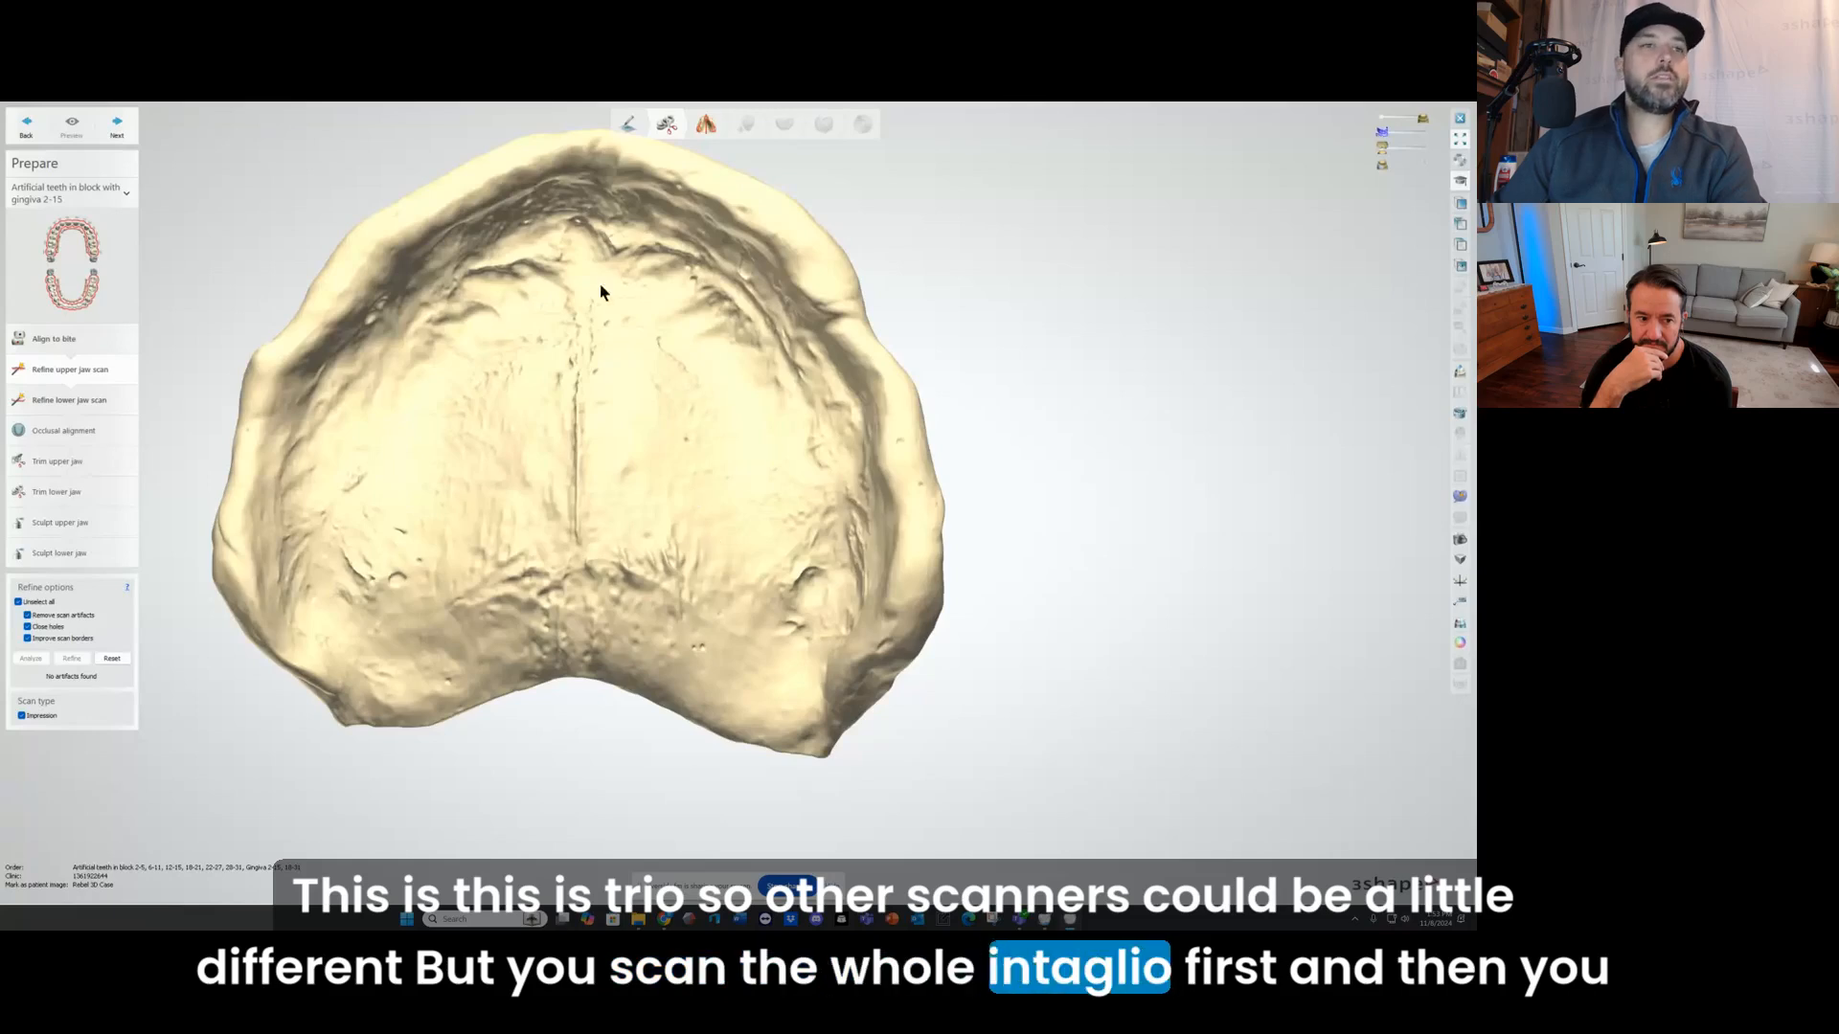
right_click_drag(555, 377, 685, 389)
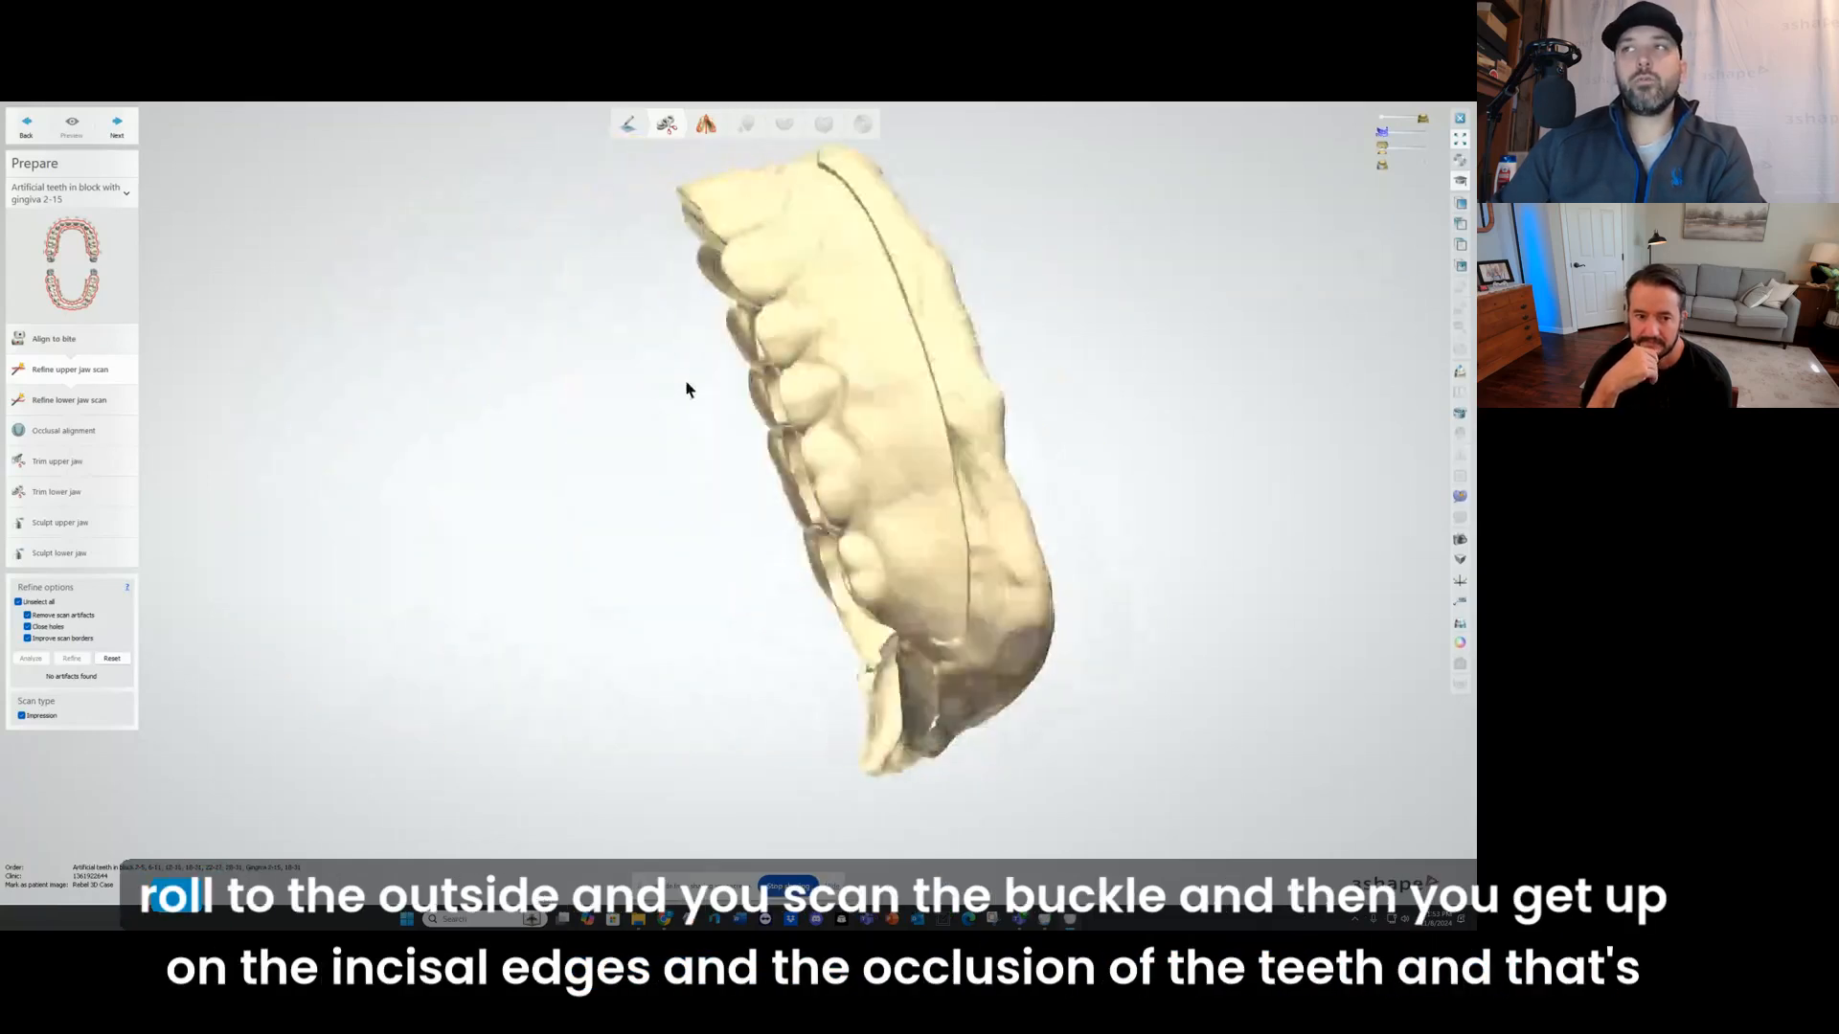
right_click_drag(831, 287, 745, 287)
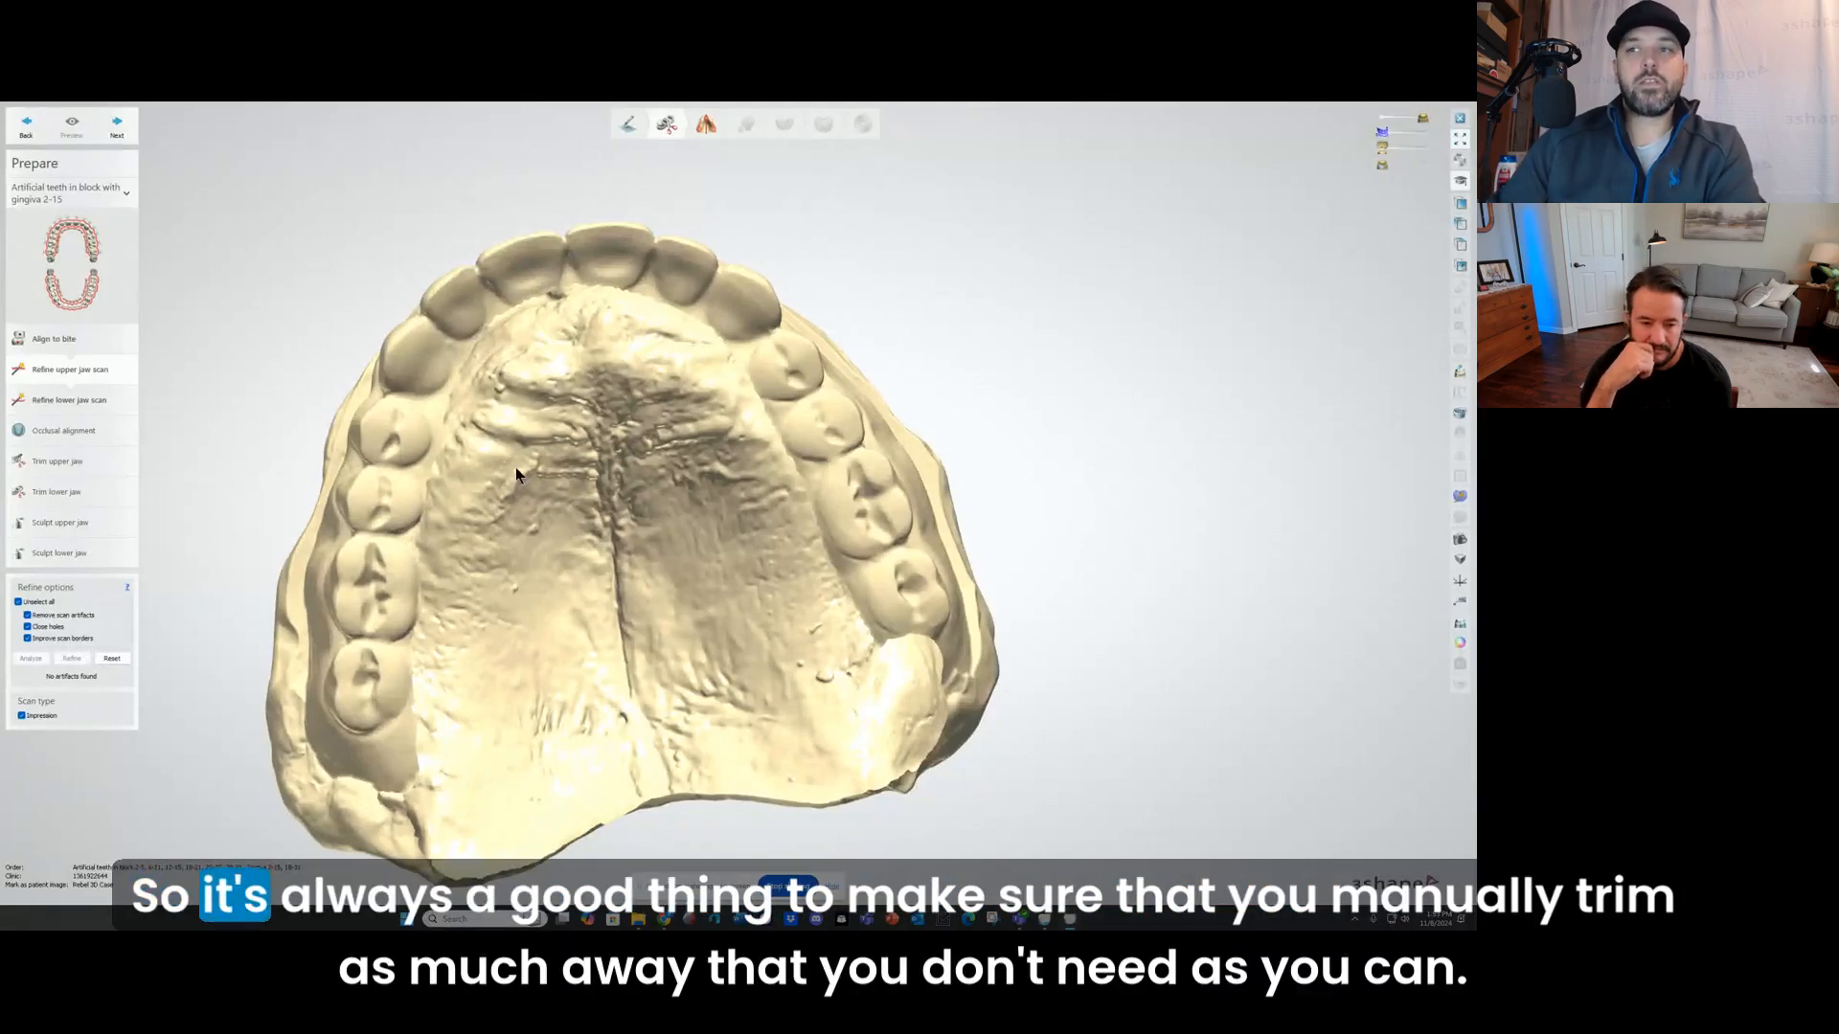
right_click_drag(515, 467, 437, 778)
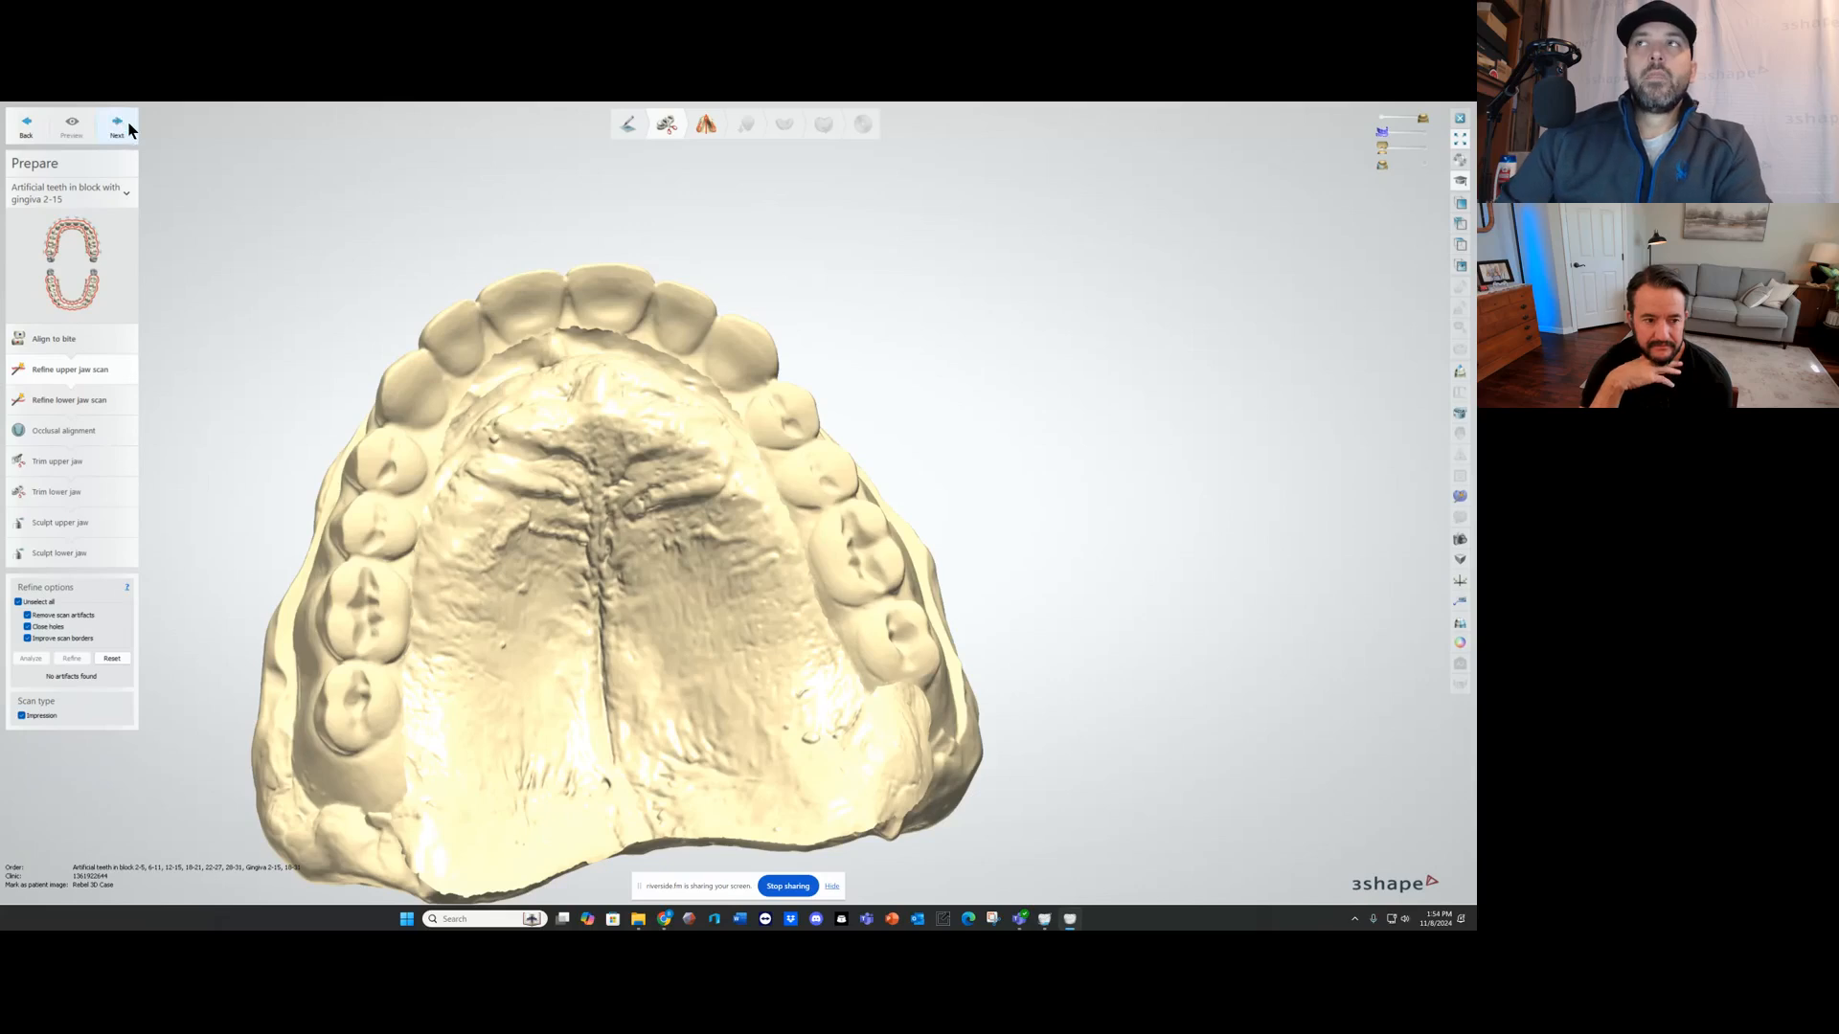
right_click_drag(670, 233, 659, 314)
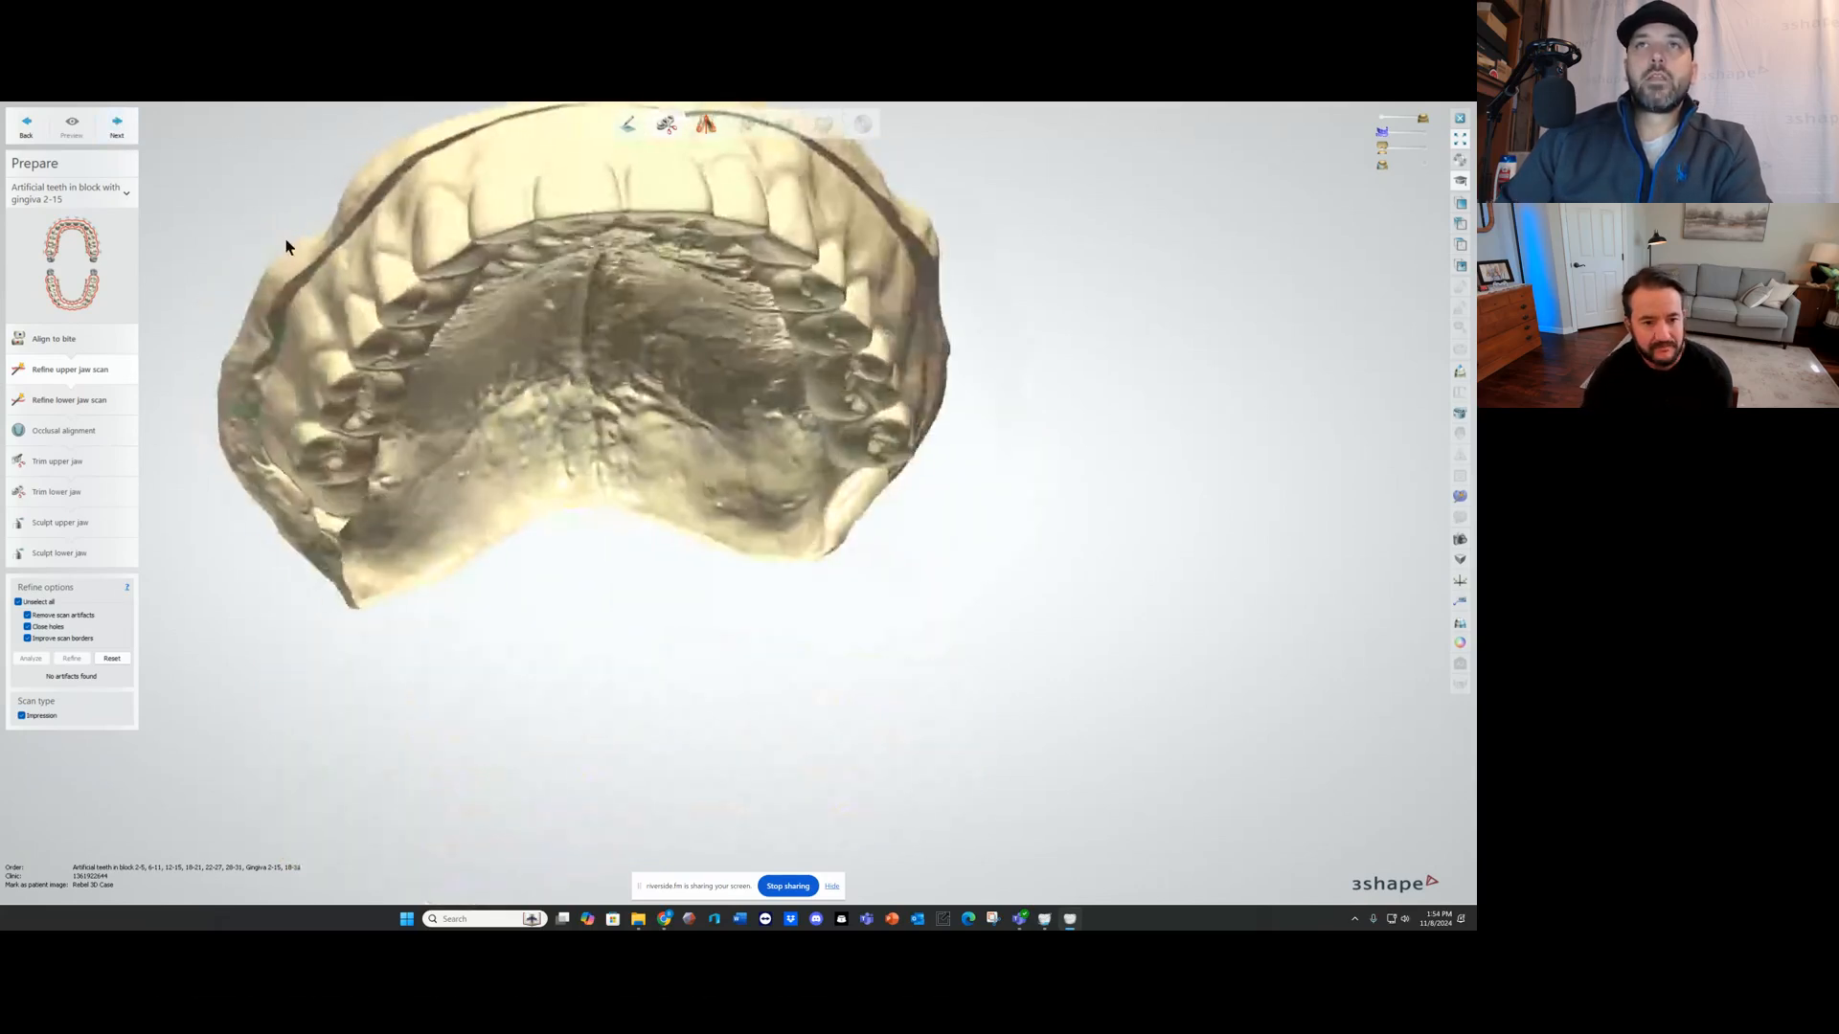
Step: Advance past the lower jaw scan refinement to the occlusal alignment stage and view both arches from the side
left_click(117, 135)
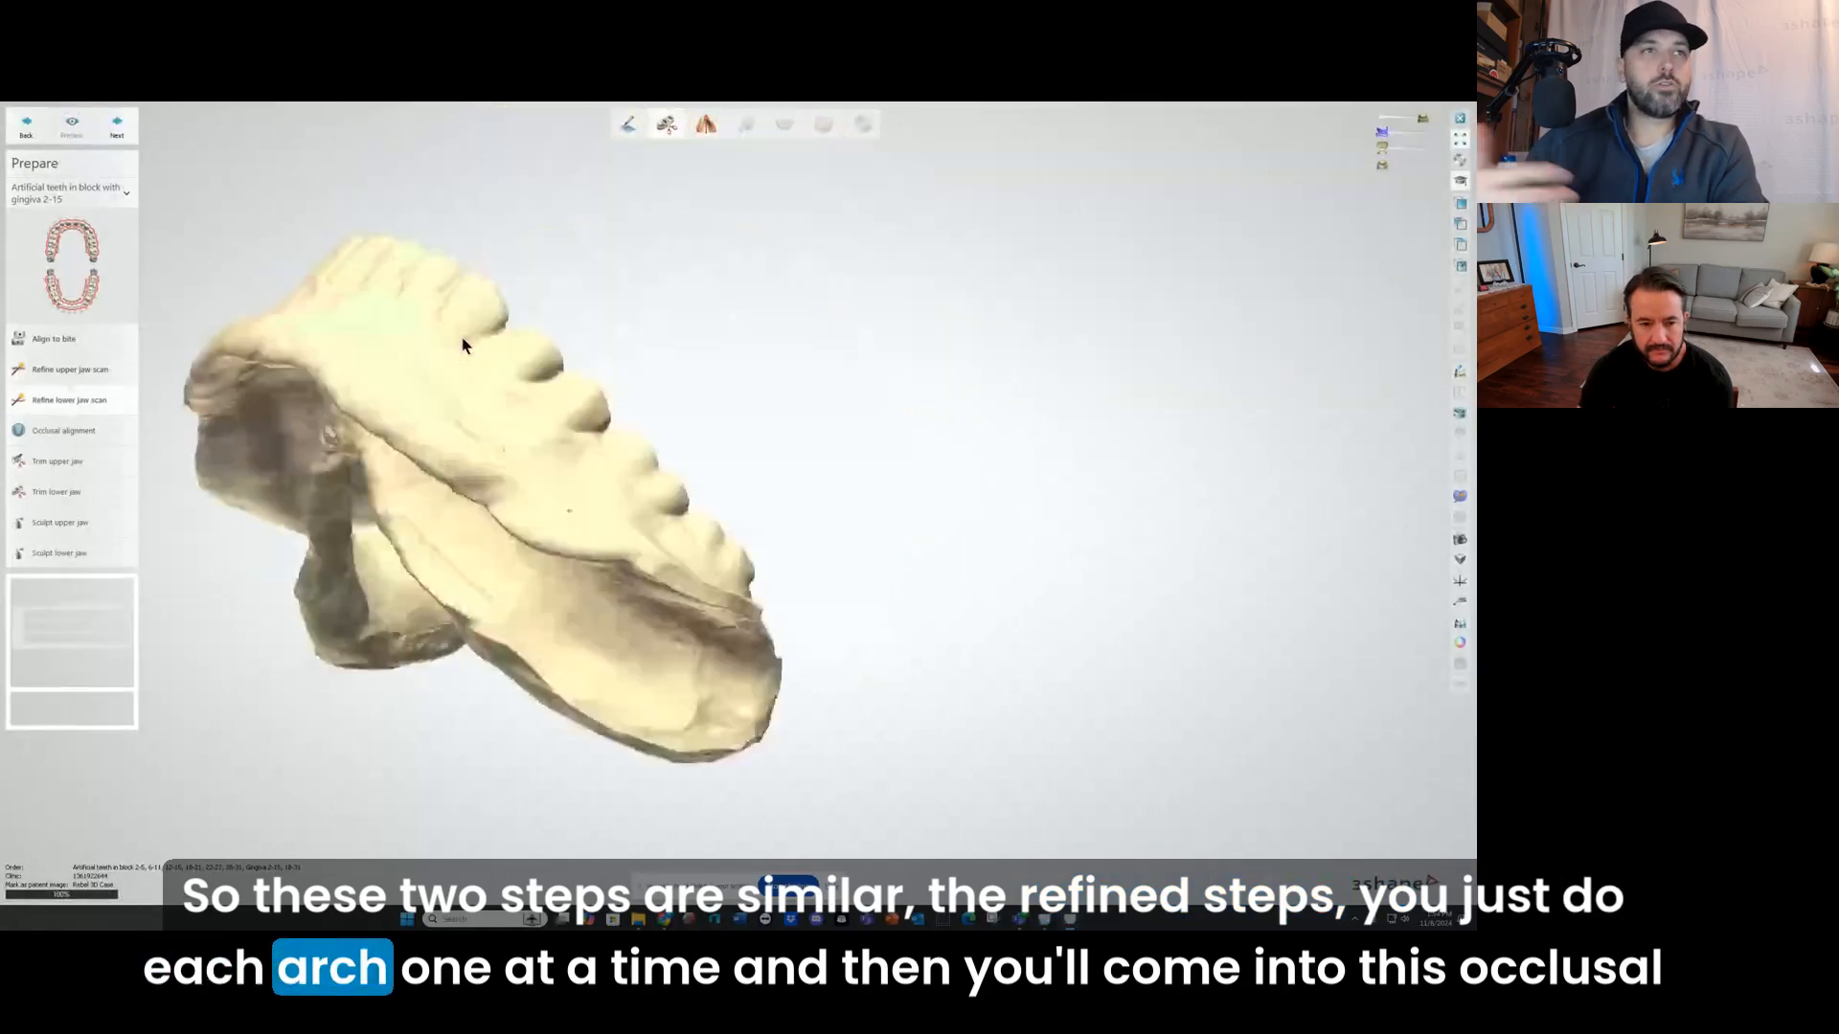
left_click(23, 431)
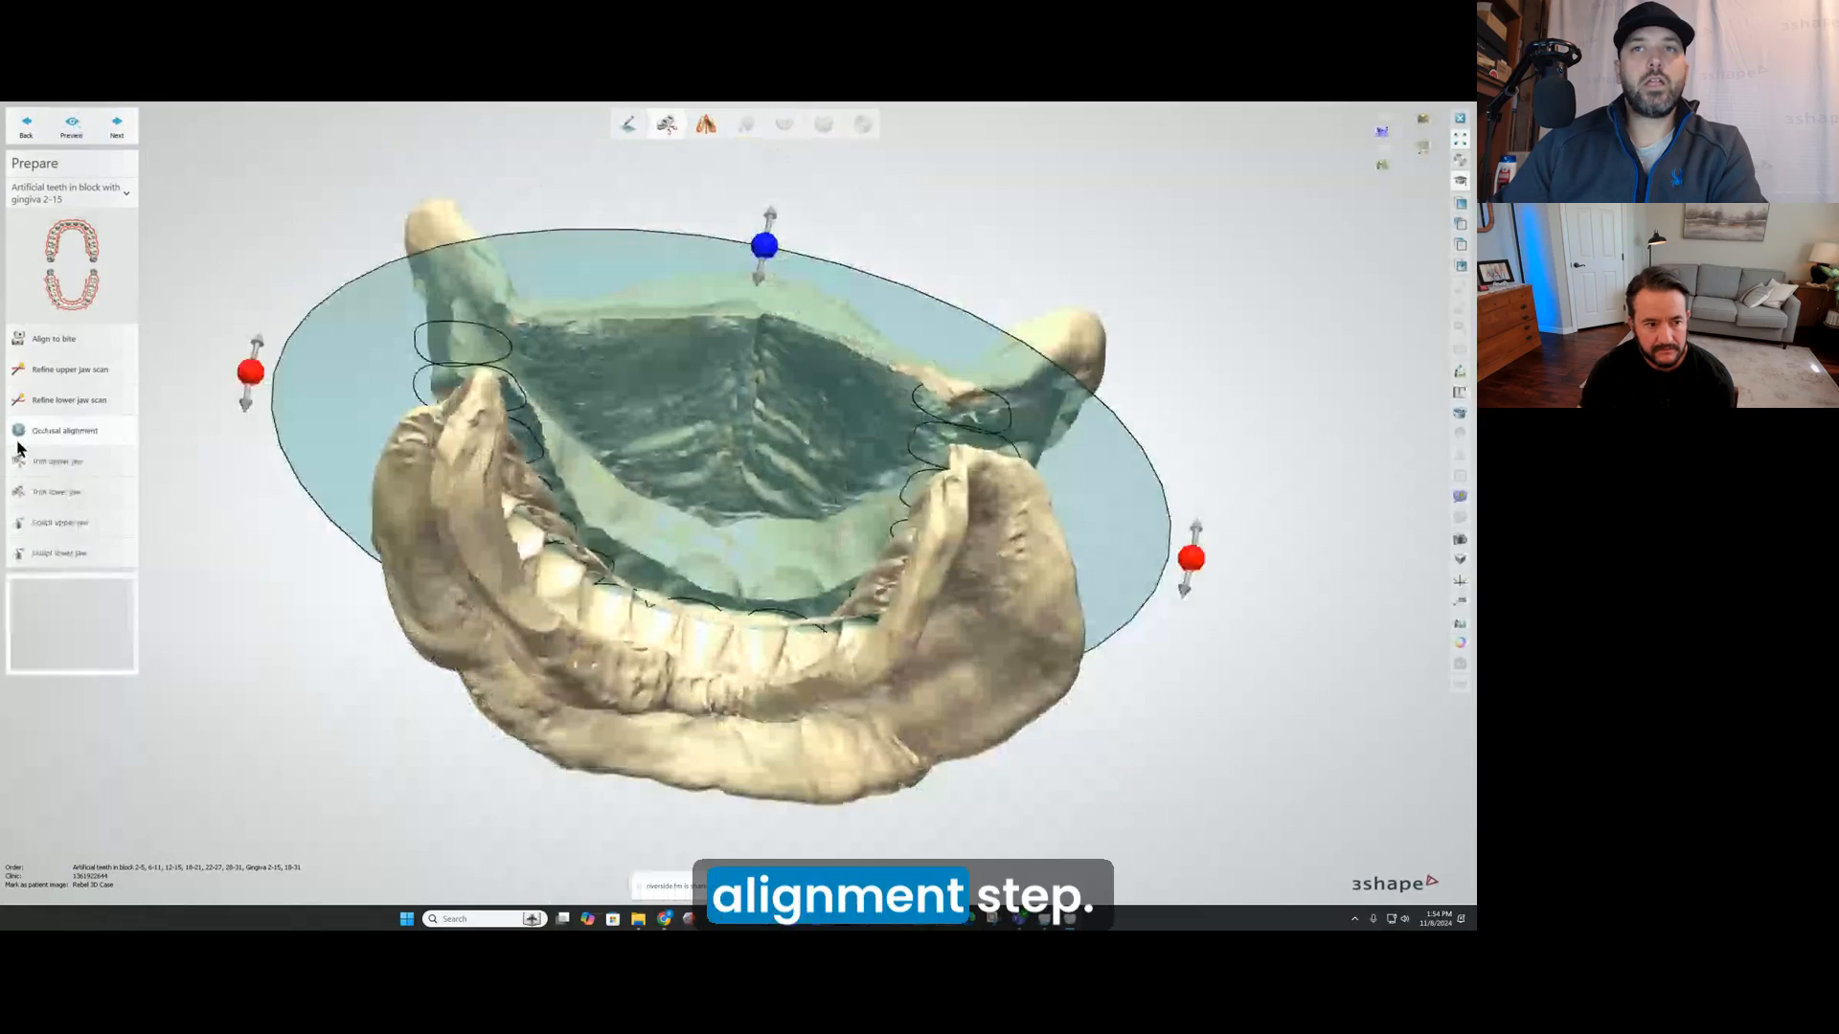
right_click_drag(308, 466, 583, 466)
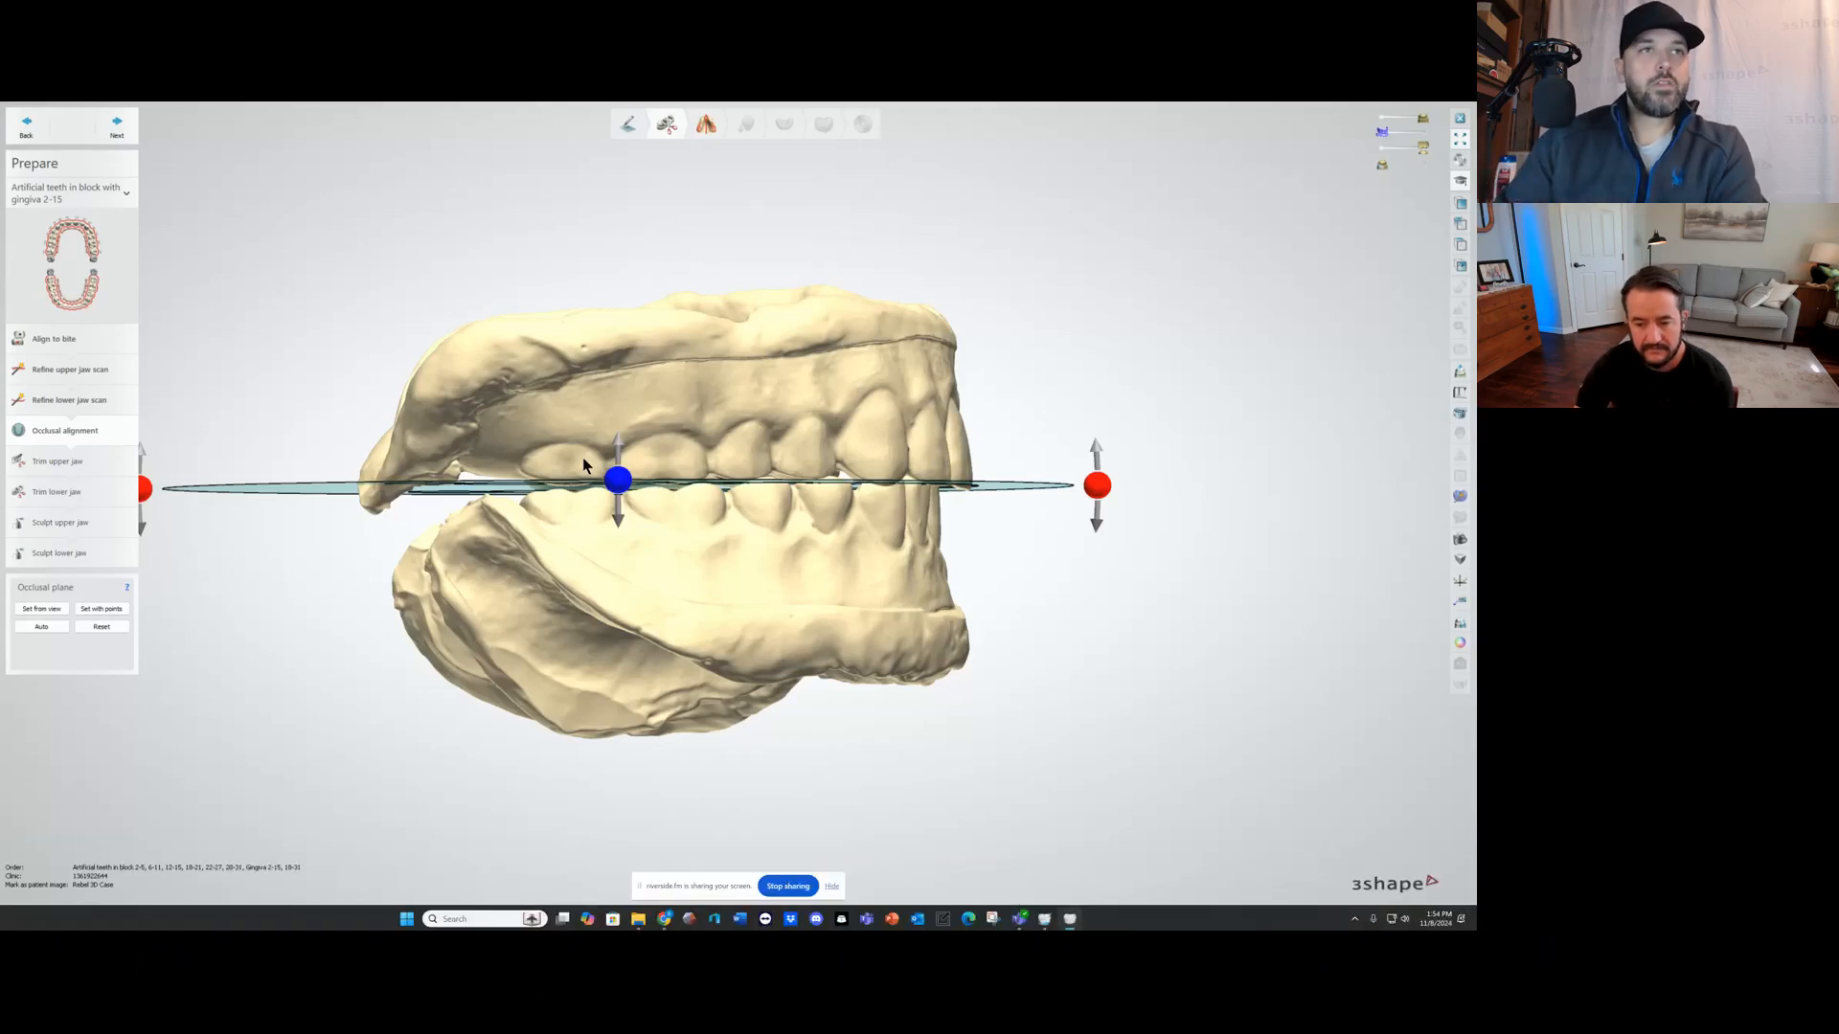
Step: Tilt the occlusal plane steeply upward at the front teeth and level it again between the arches
left_click_drag(1101, 491, 1003, 303)
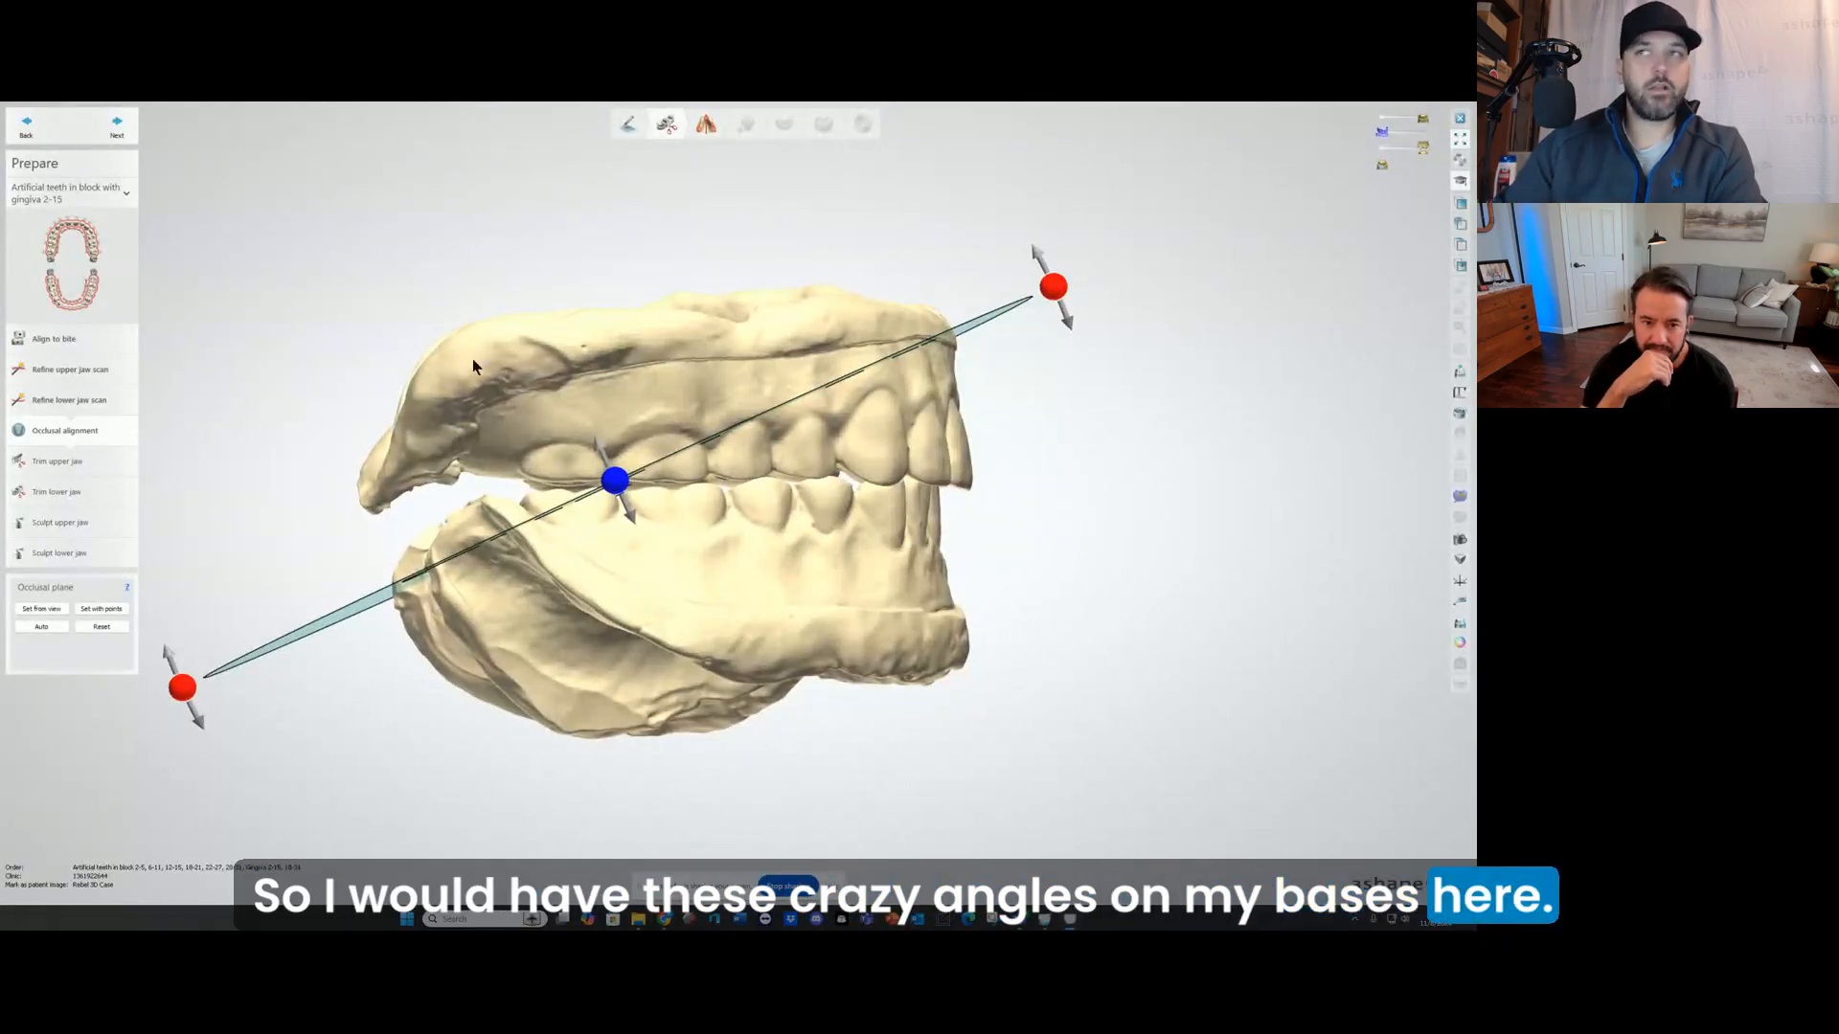
left_click_drag(1064, 324, 1099, 489)
right_click_drag(1075, 457, 974, 433)
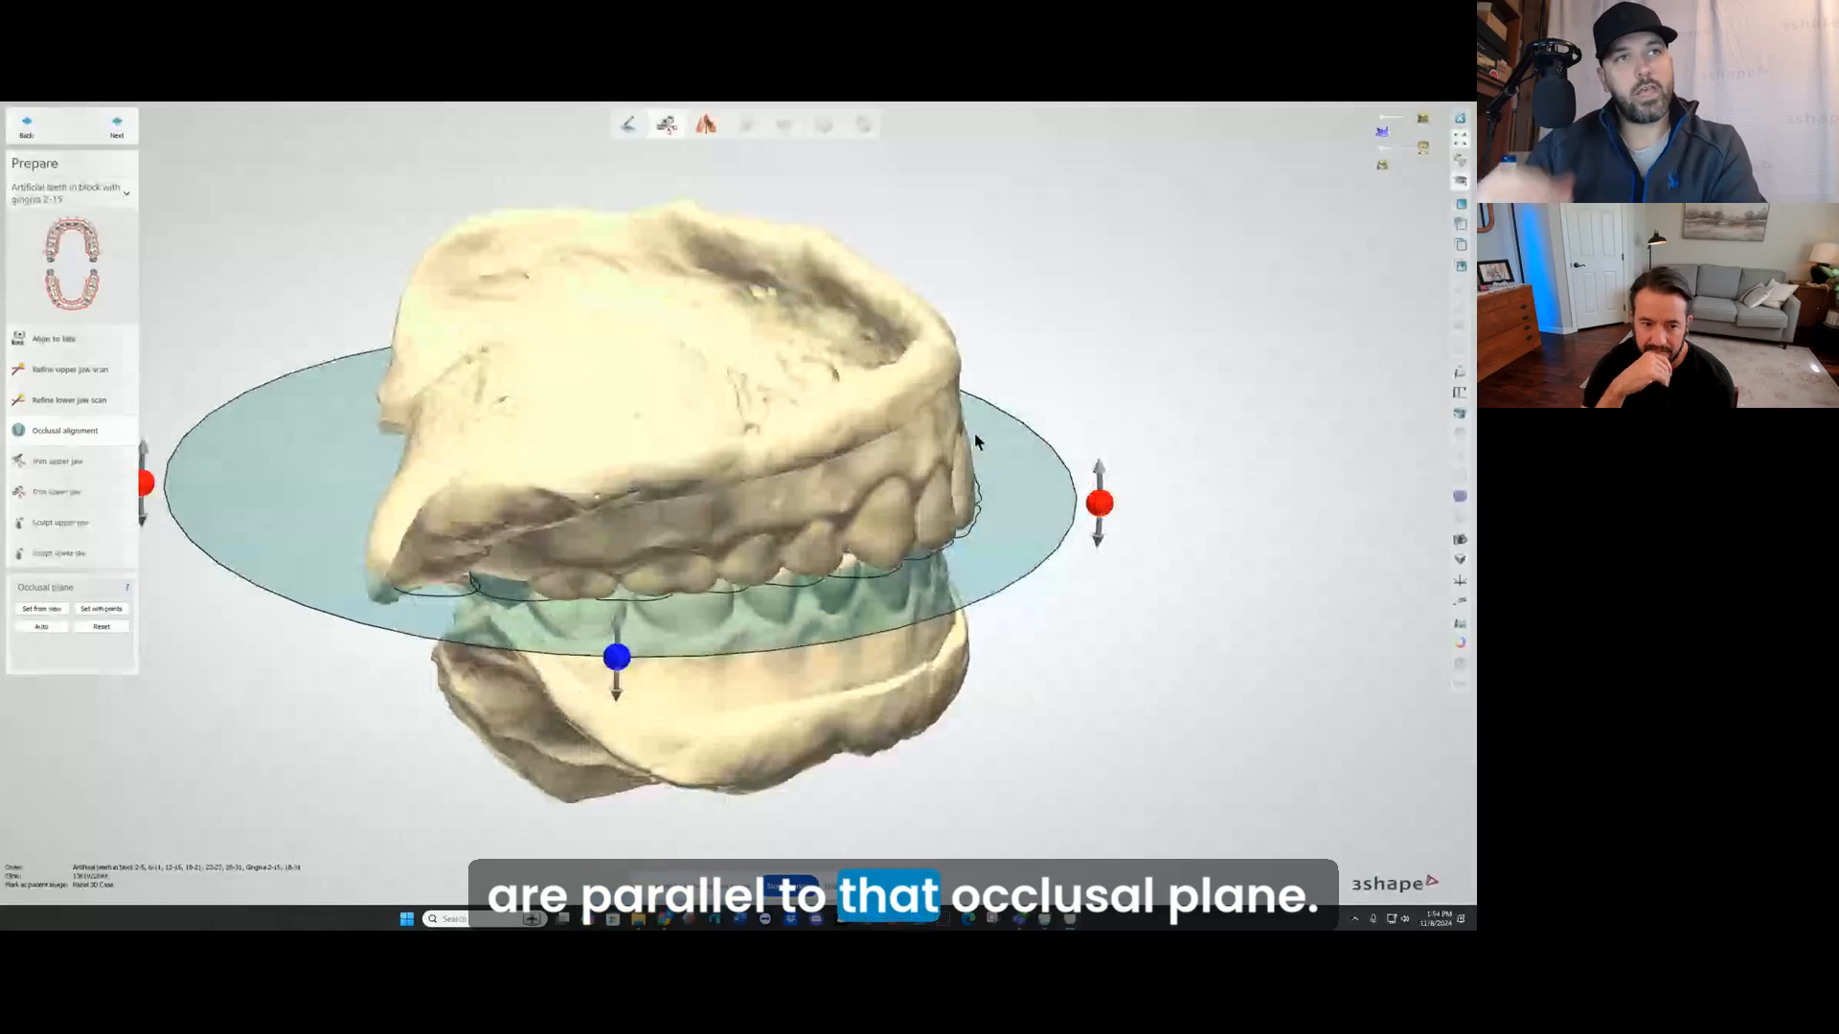
right_click_drag(974, 433, 937, 457)
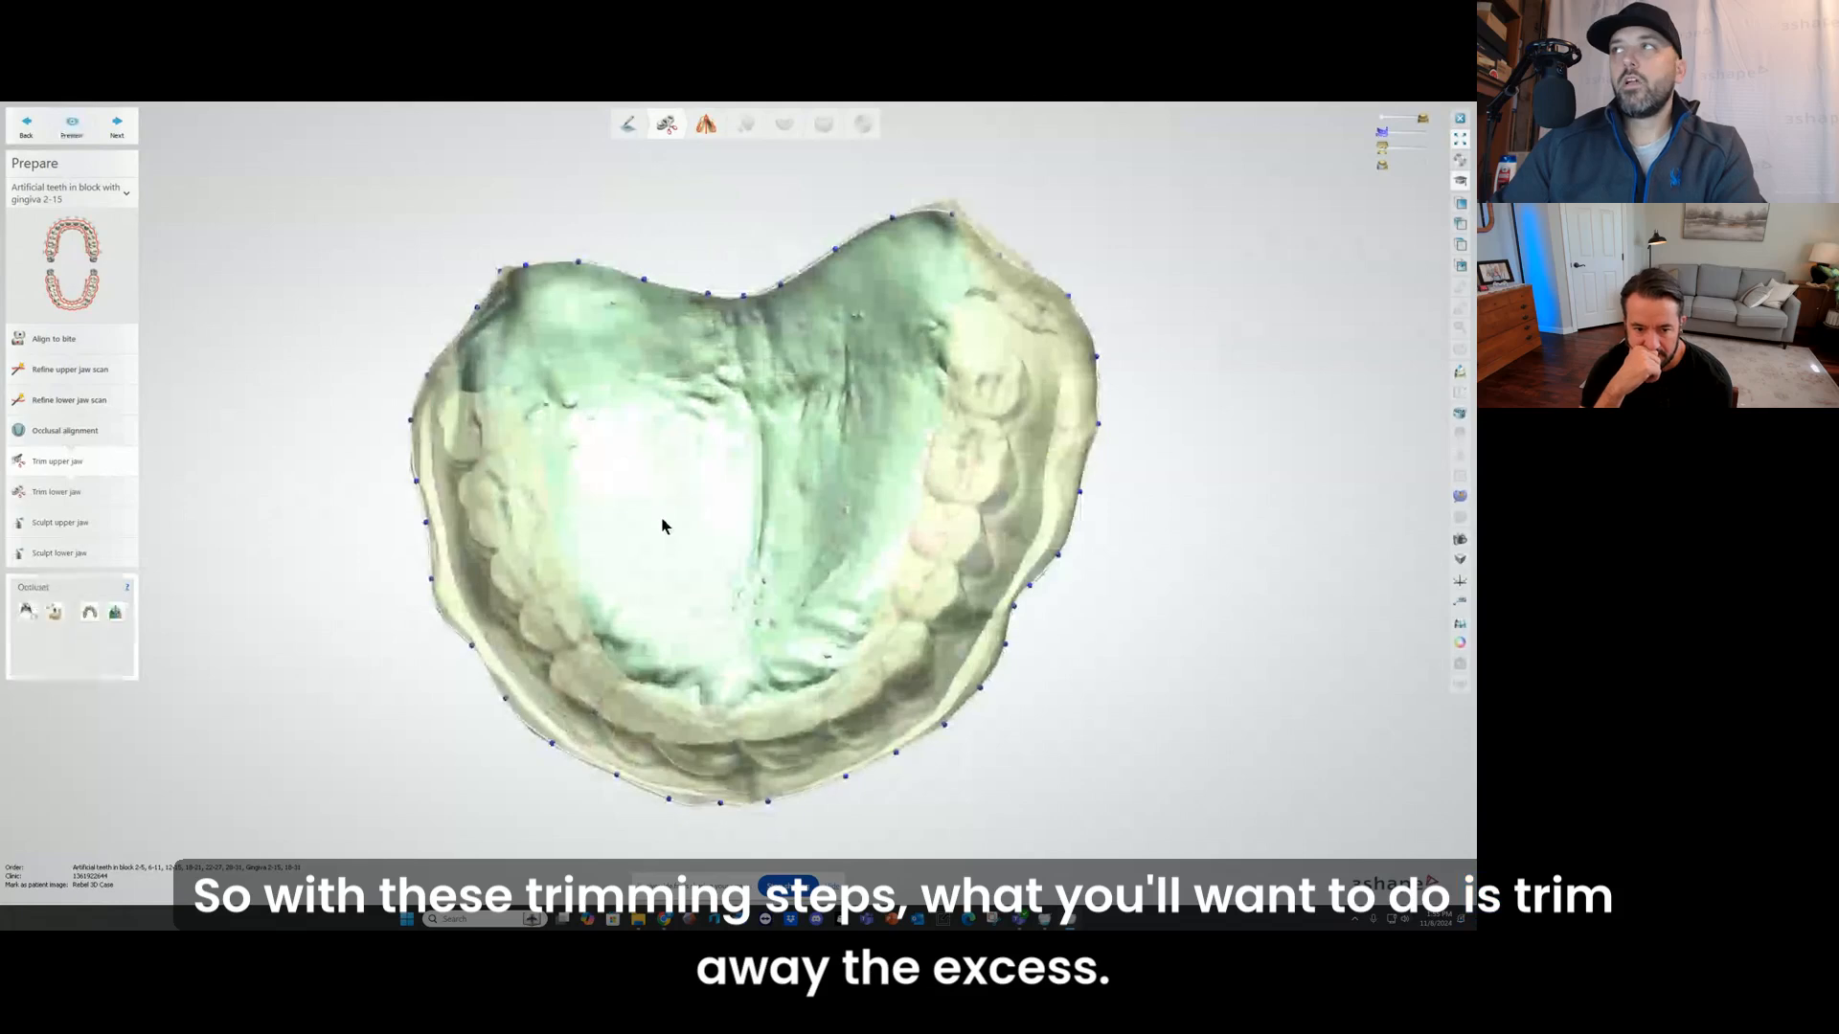
Step: Examine the upper jaw trim outline along both sides and the front, just above the impression material's border roll
right_click_drag(665, 527, 771, 458)
right_click_drag(625, 420, 706, 397)
scroll(450, 420, "up", 5)
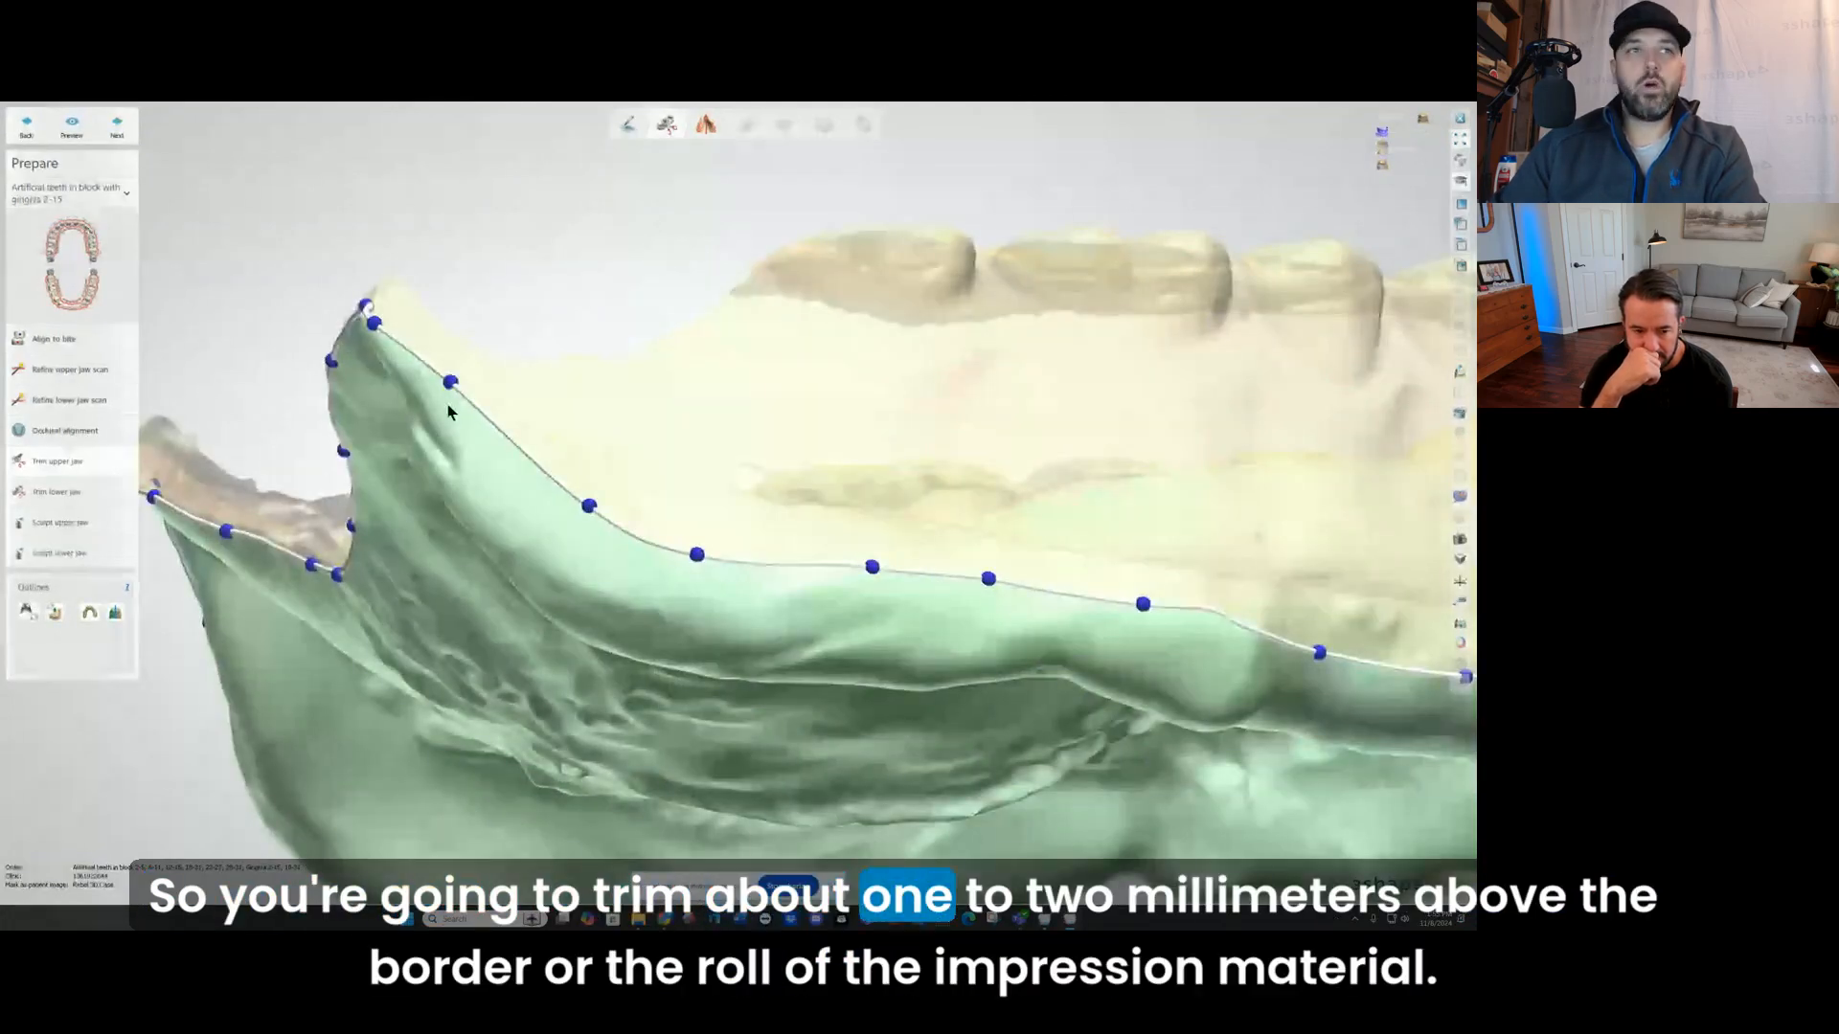
mouse_move(714, 582)
right_mouse_down()
mouse_move(805, 607)
mouse_move(720, 563)
right_mouse_up()
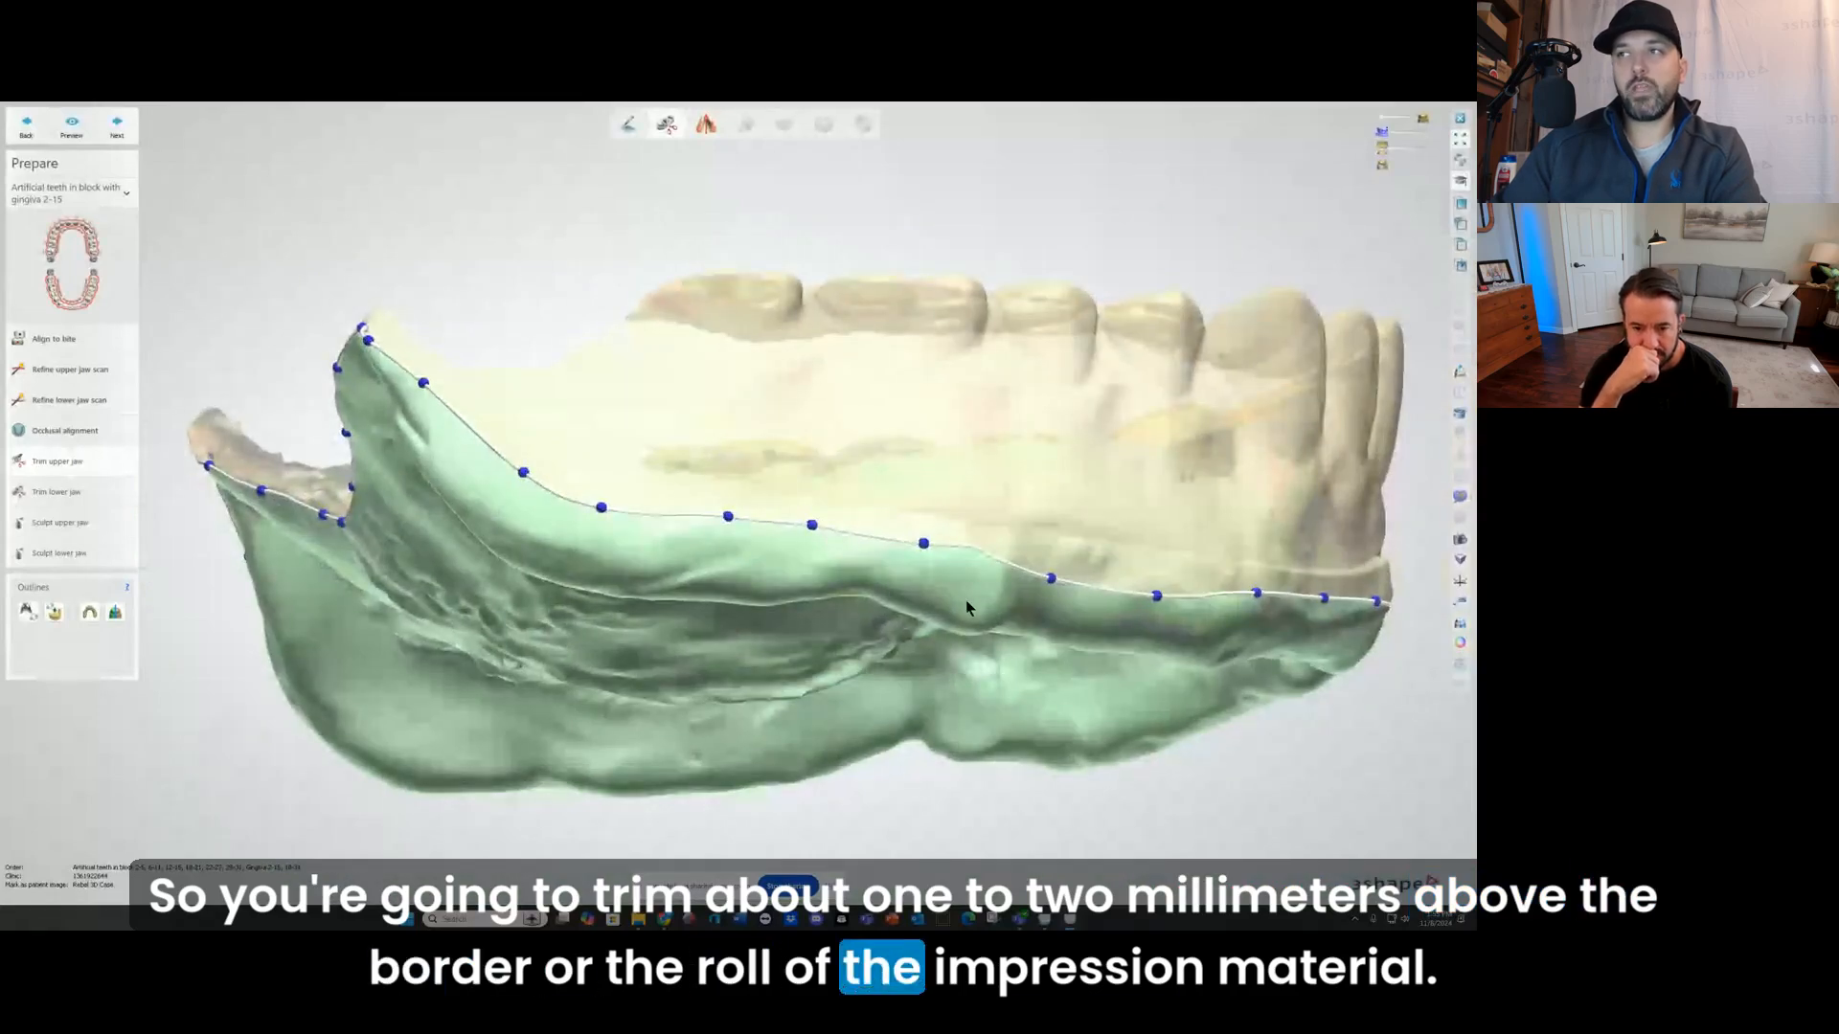
right_click_drag(965, 599, 742, 561)
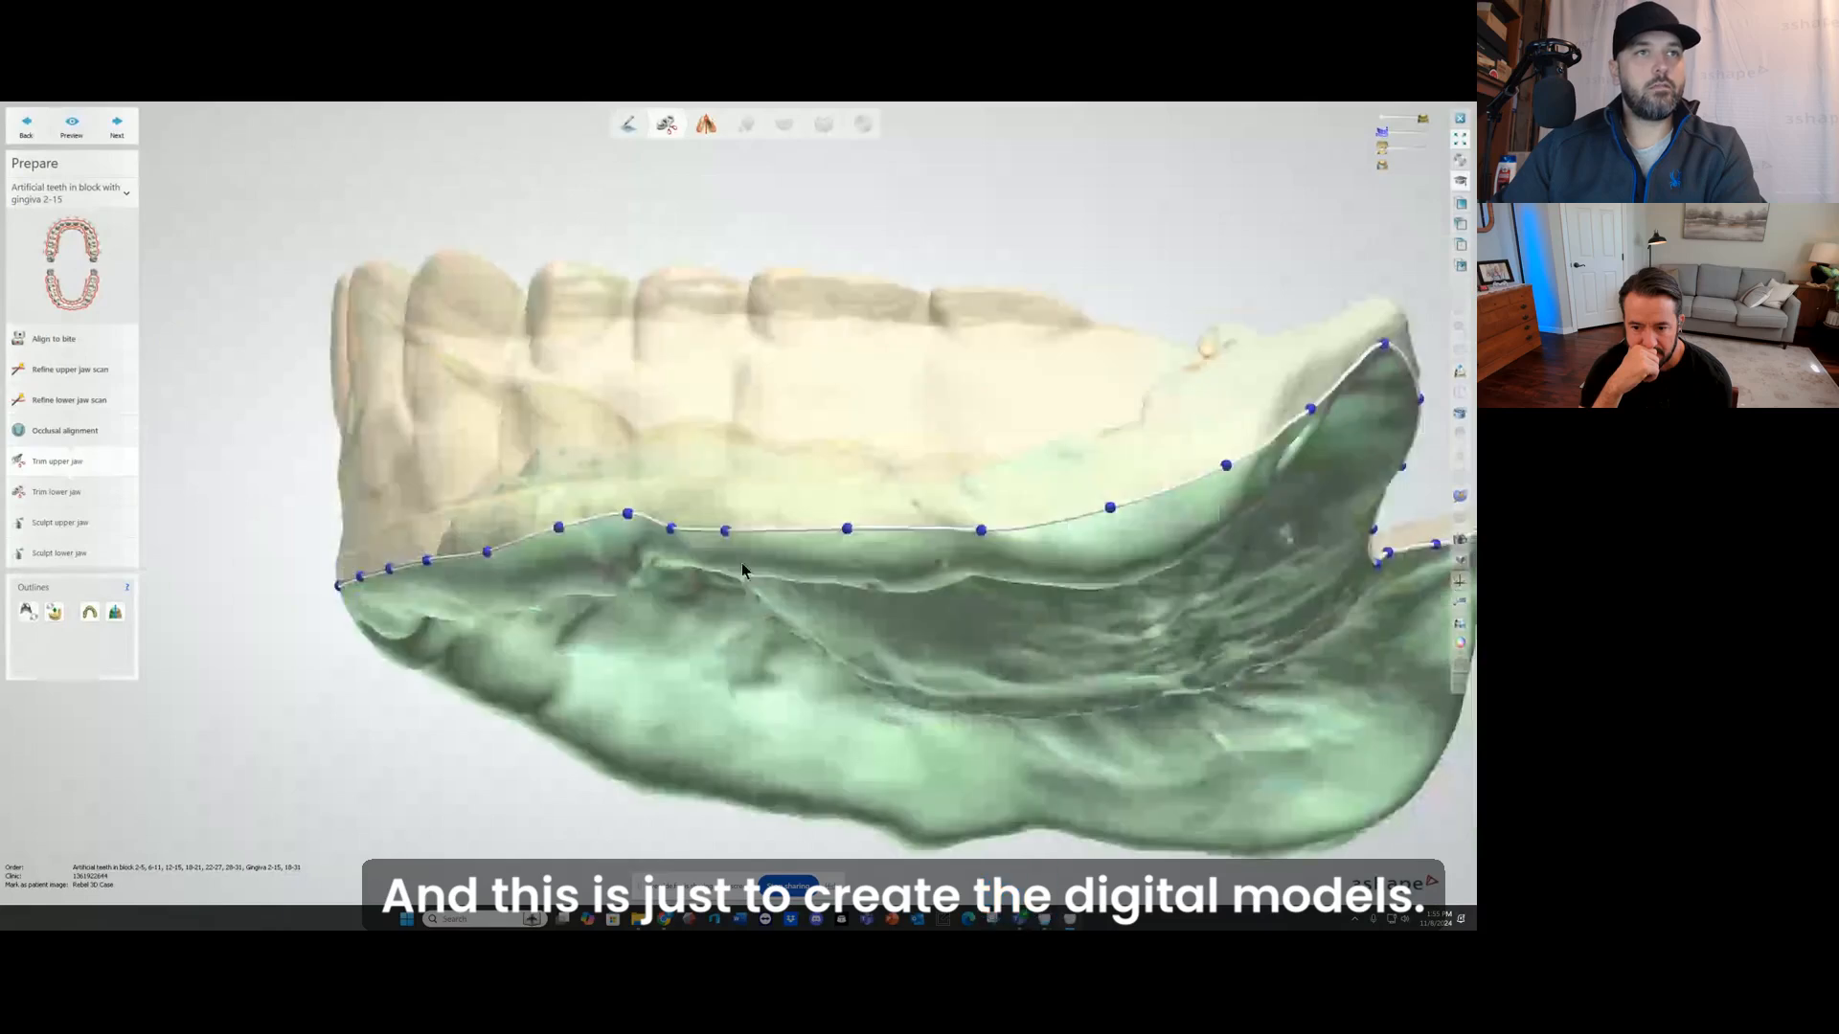
scroll(696, 526, "down", 4)
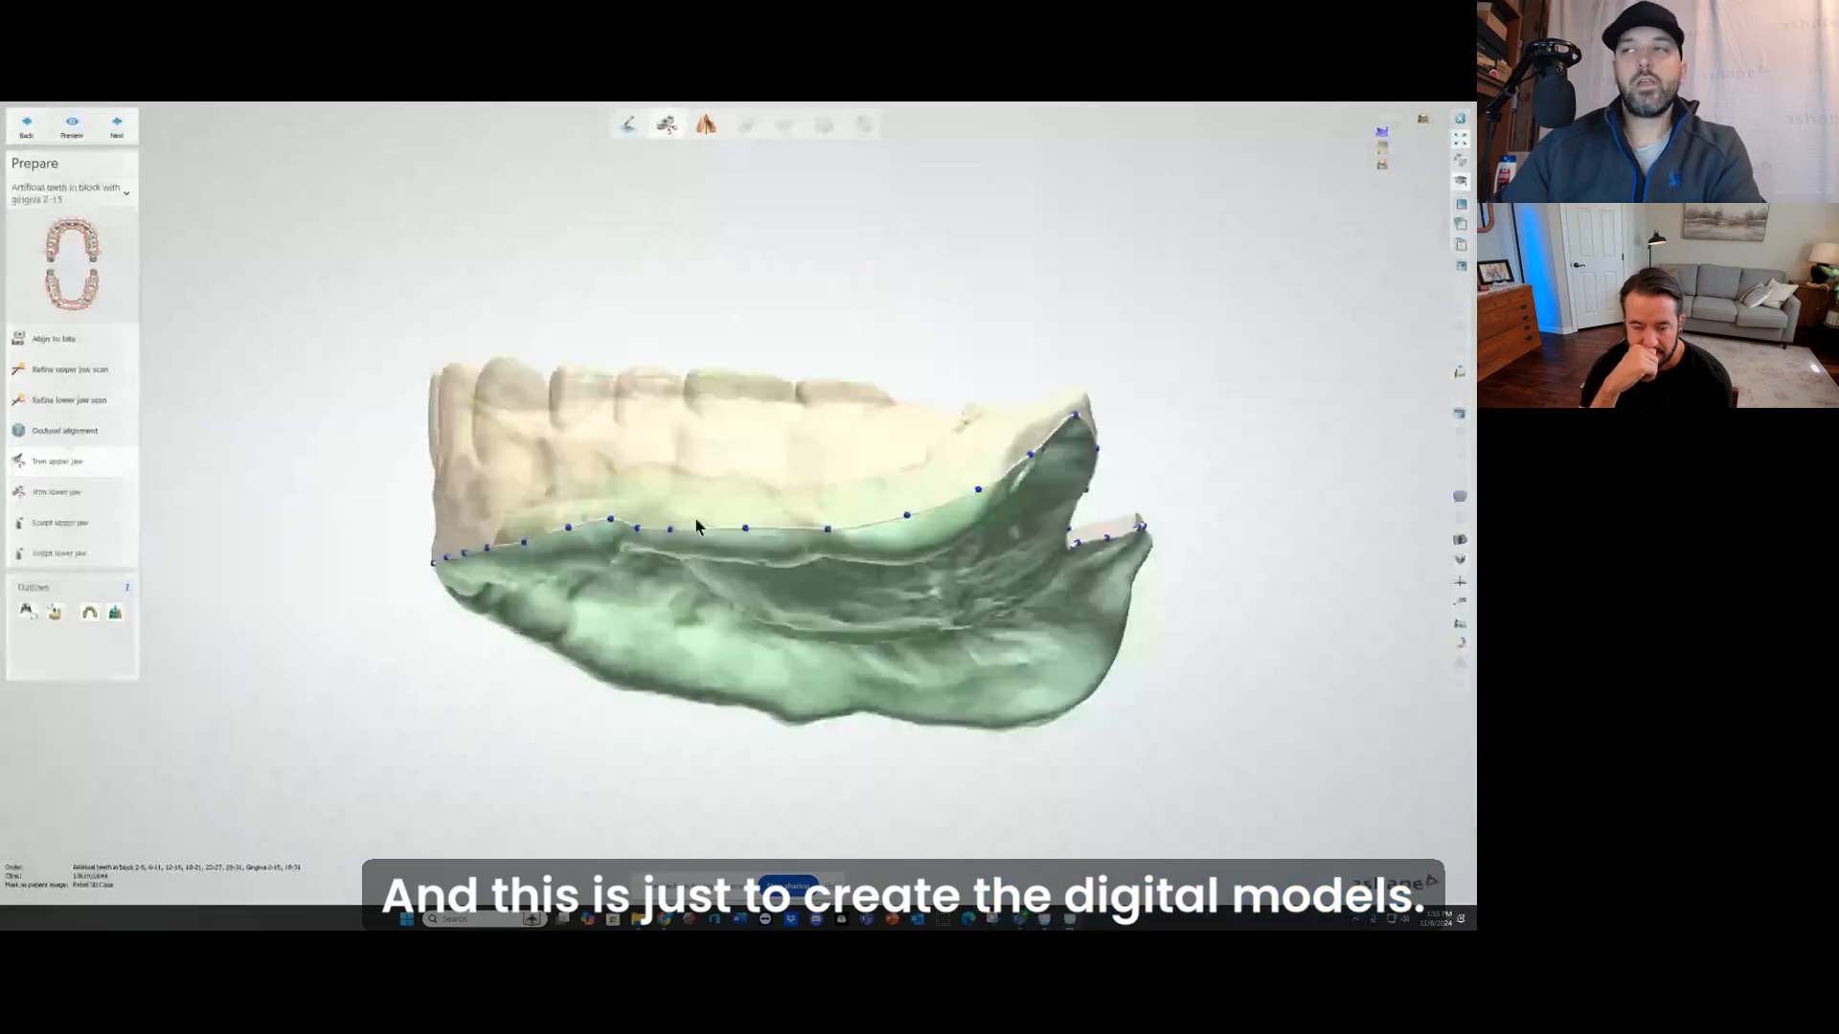
right_click_drag(933, 458, 703, 522)
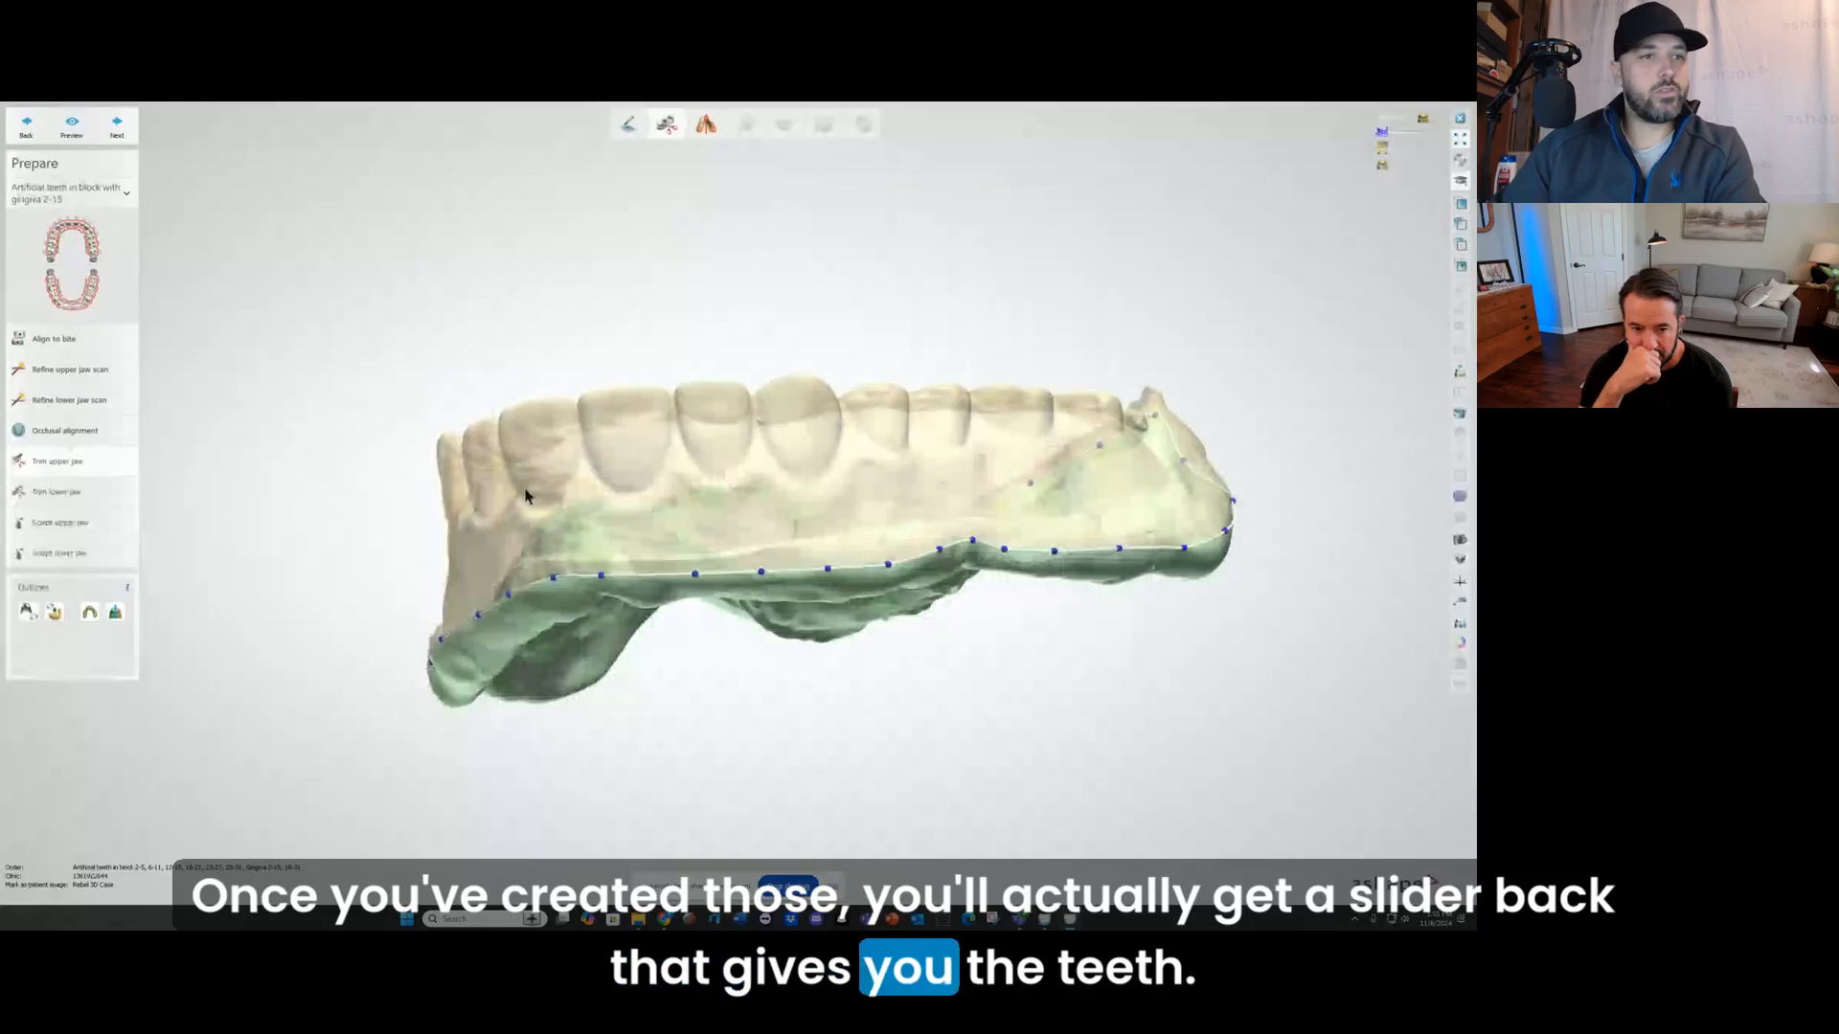
right_click_drag(680, 490, 710, 514)
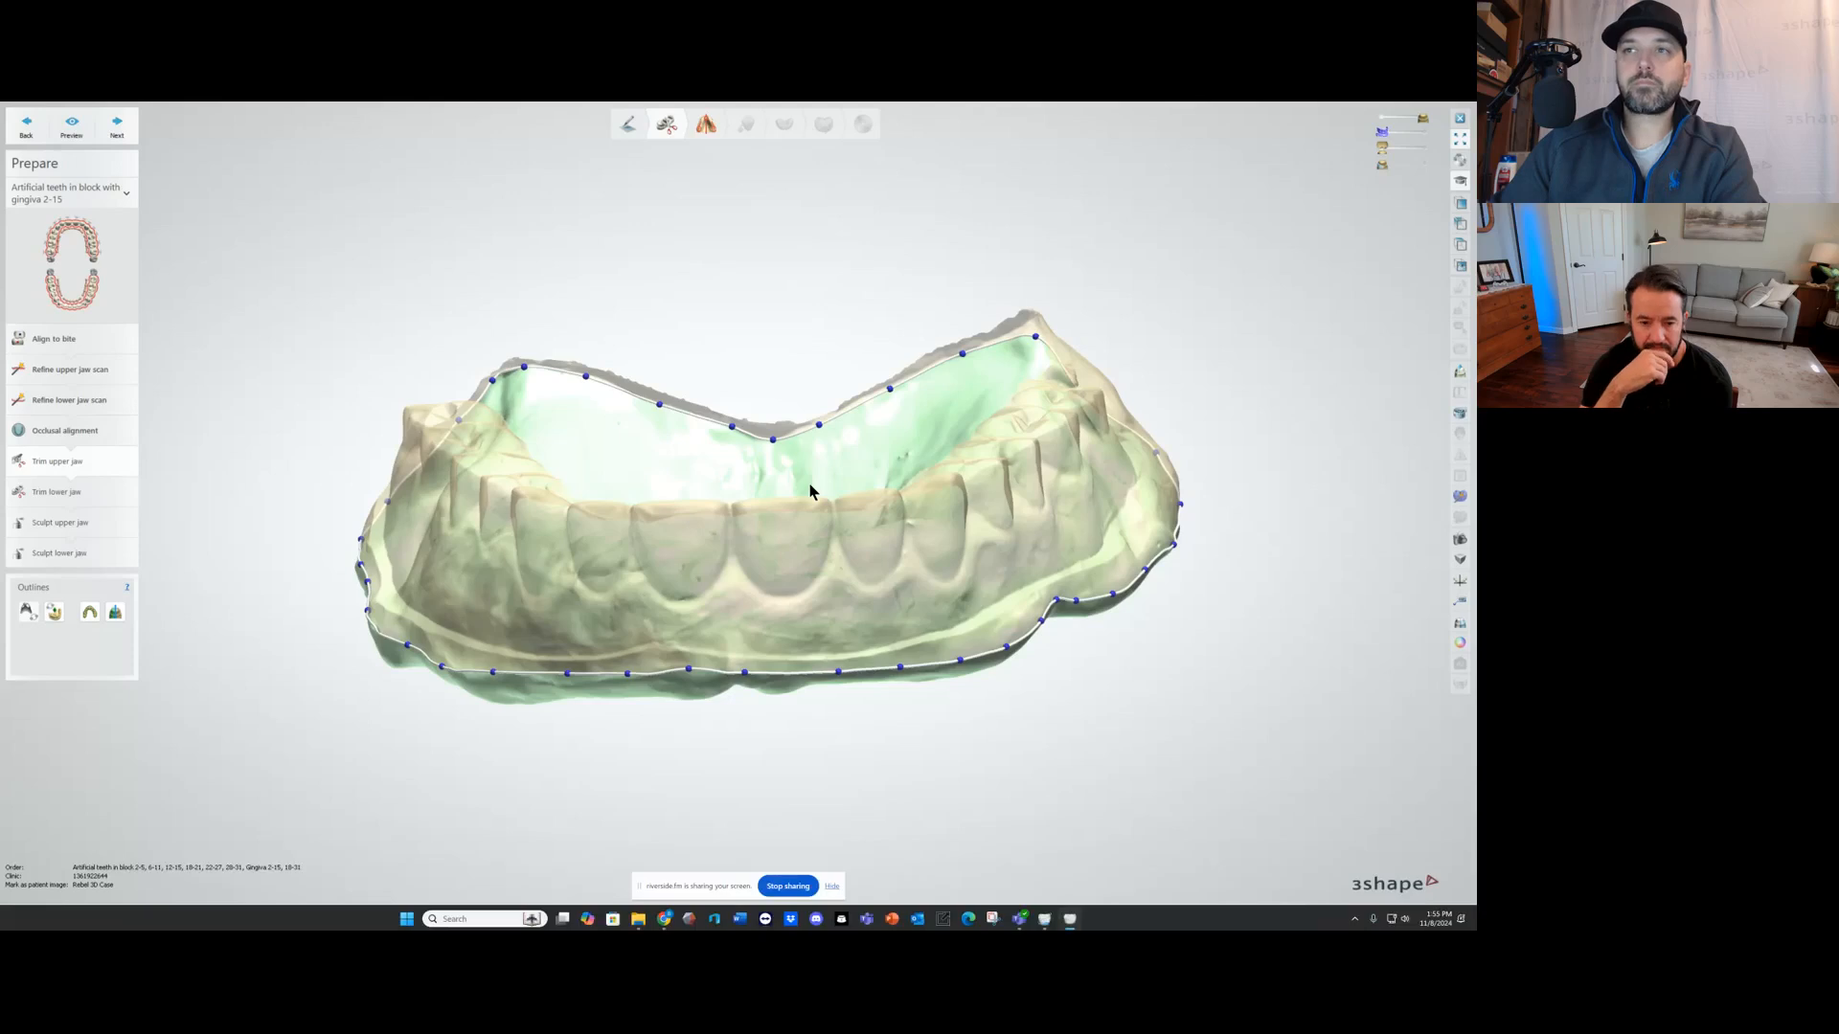
Step: Examine the upper jaw trim outline along the back edge of the impression in the post palatal seal area
right_click_drag(807, 541, 730, 524)
scroll(655, 508, "up", 4)
mouse_move(453, 476)
right_mouse_down()
mouse_move(450, 423)
mouse_move(452, 484)
right_mouse_up()
scroll(452, 483, "up", 4)
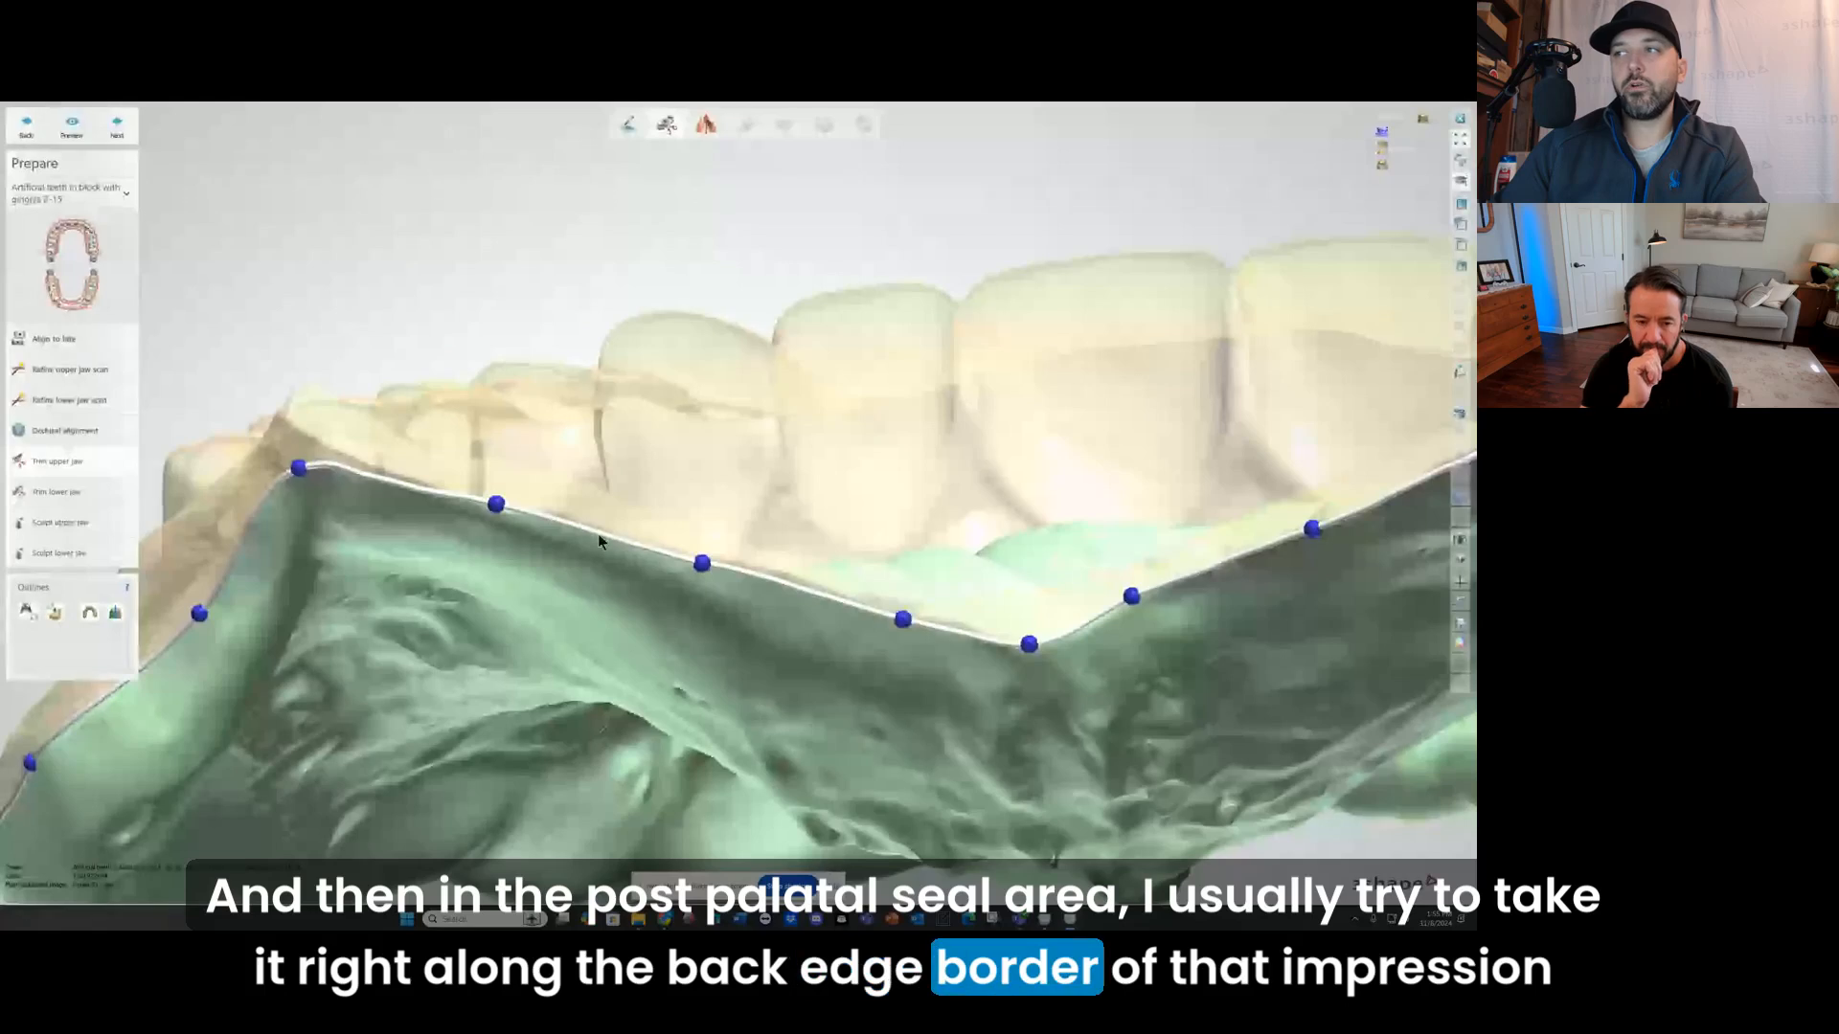
scroll(1146, 617, "down", 4)
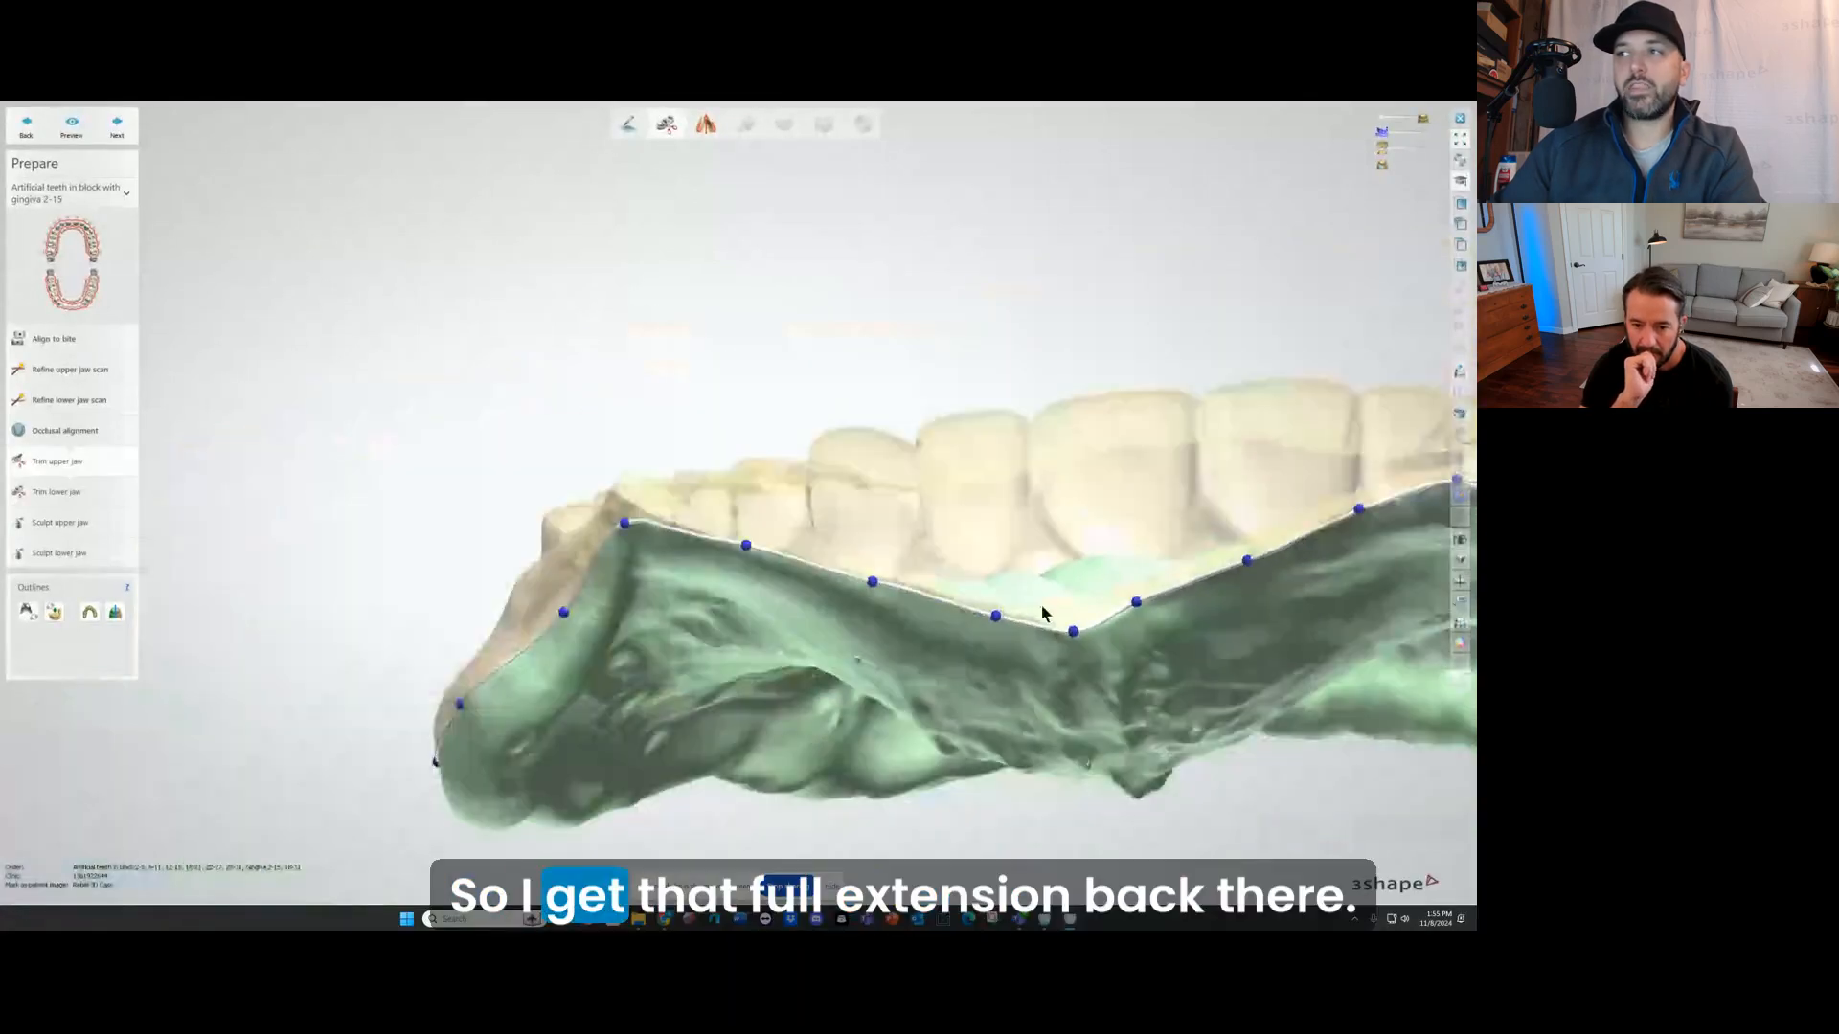
right_click_drag(1042, 613, 1014, 527)
scroll(1013, 527, "down", 5)
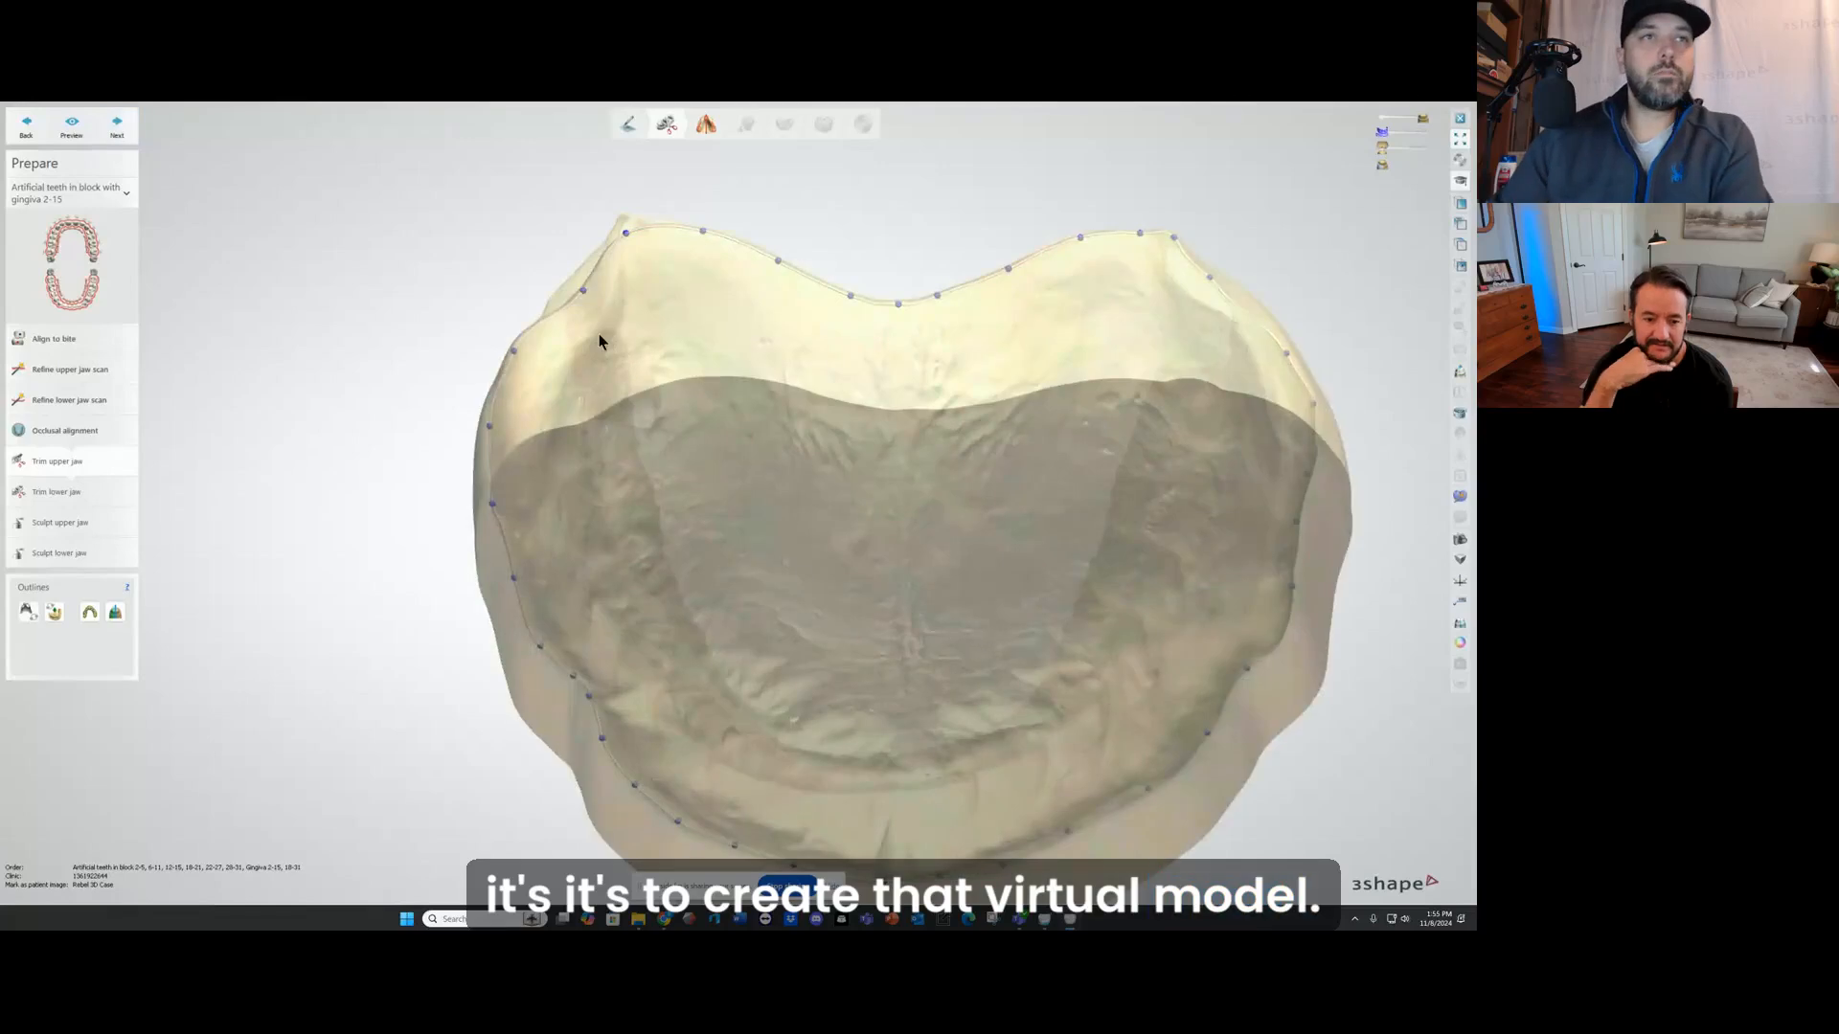
Step: Check the lower jaw trim outline along the lingual and buccal borders and continue to sculpting the upper jaw
left_click(57, 492)
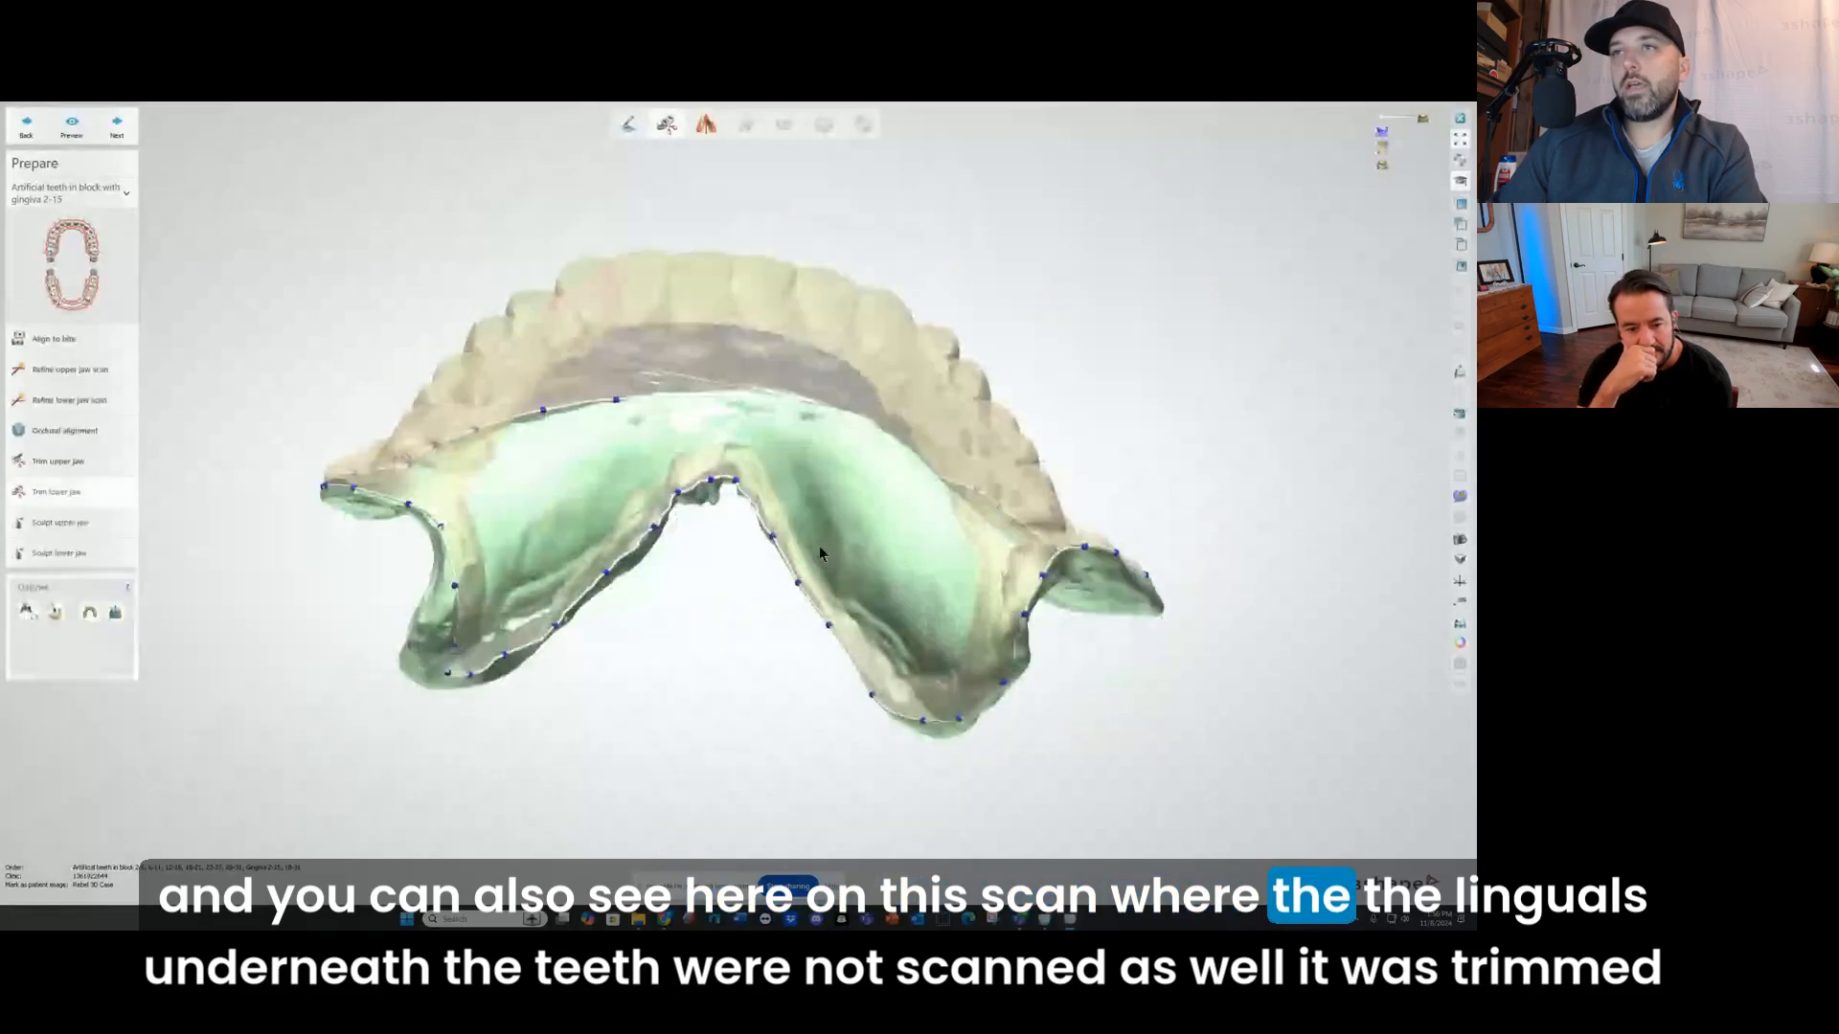
right_click_drag(738, 469, 599, 421)
scroll(330, 431, "up", 5)
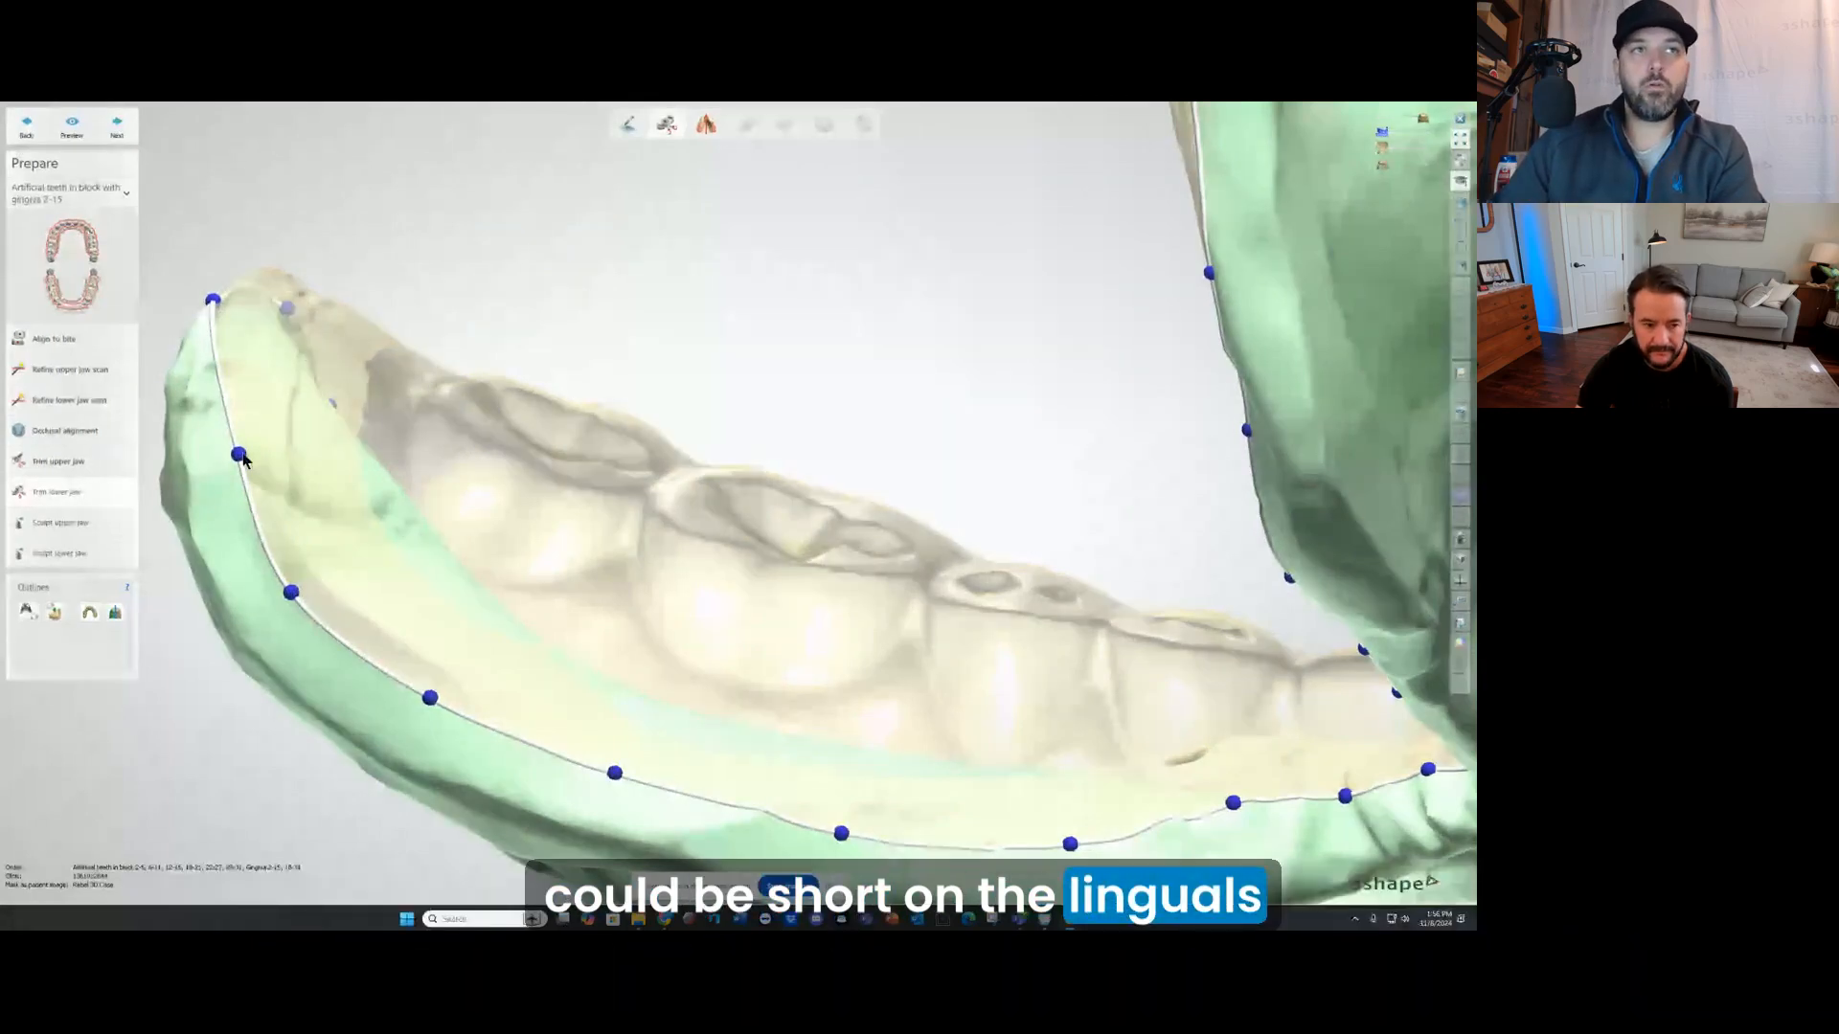
mouse_move(374, 395)
right_mouse_down()
mouse_move(506, 439)
mouse_move(428, 503)
right_mouse_up()
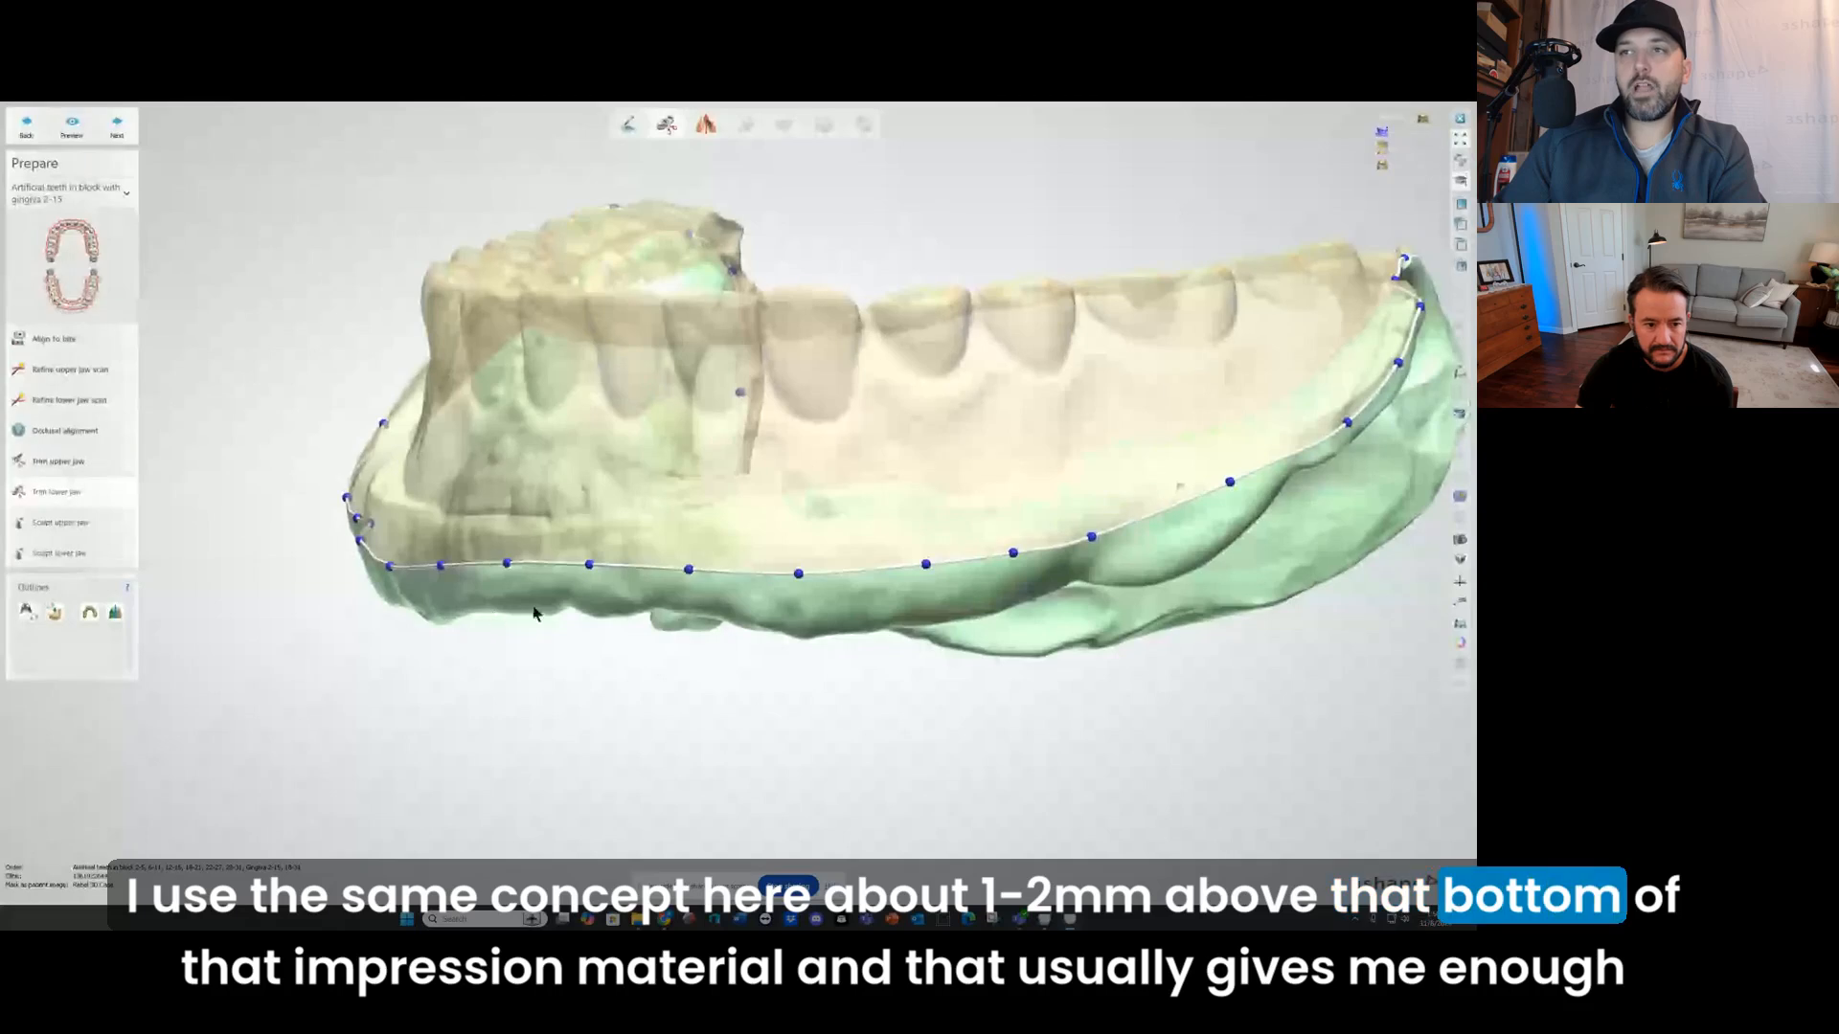
left_click(116, 131)
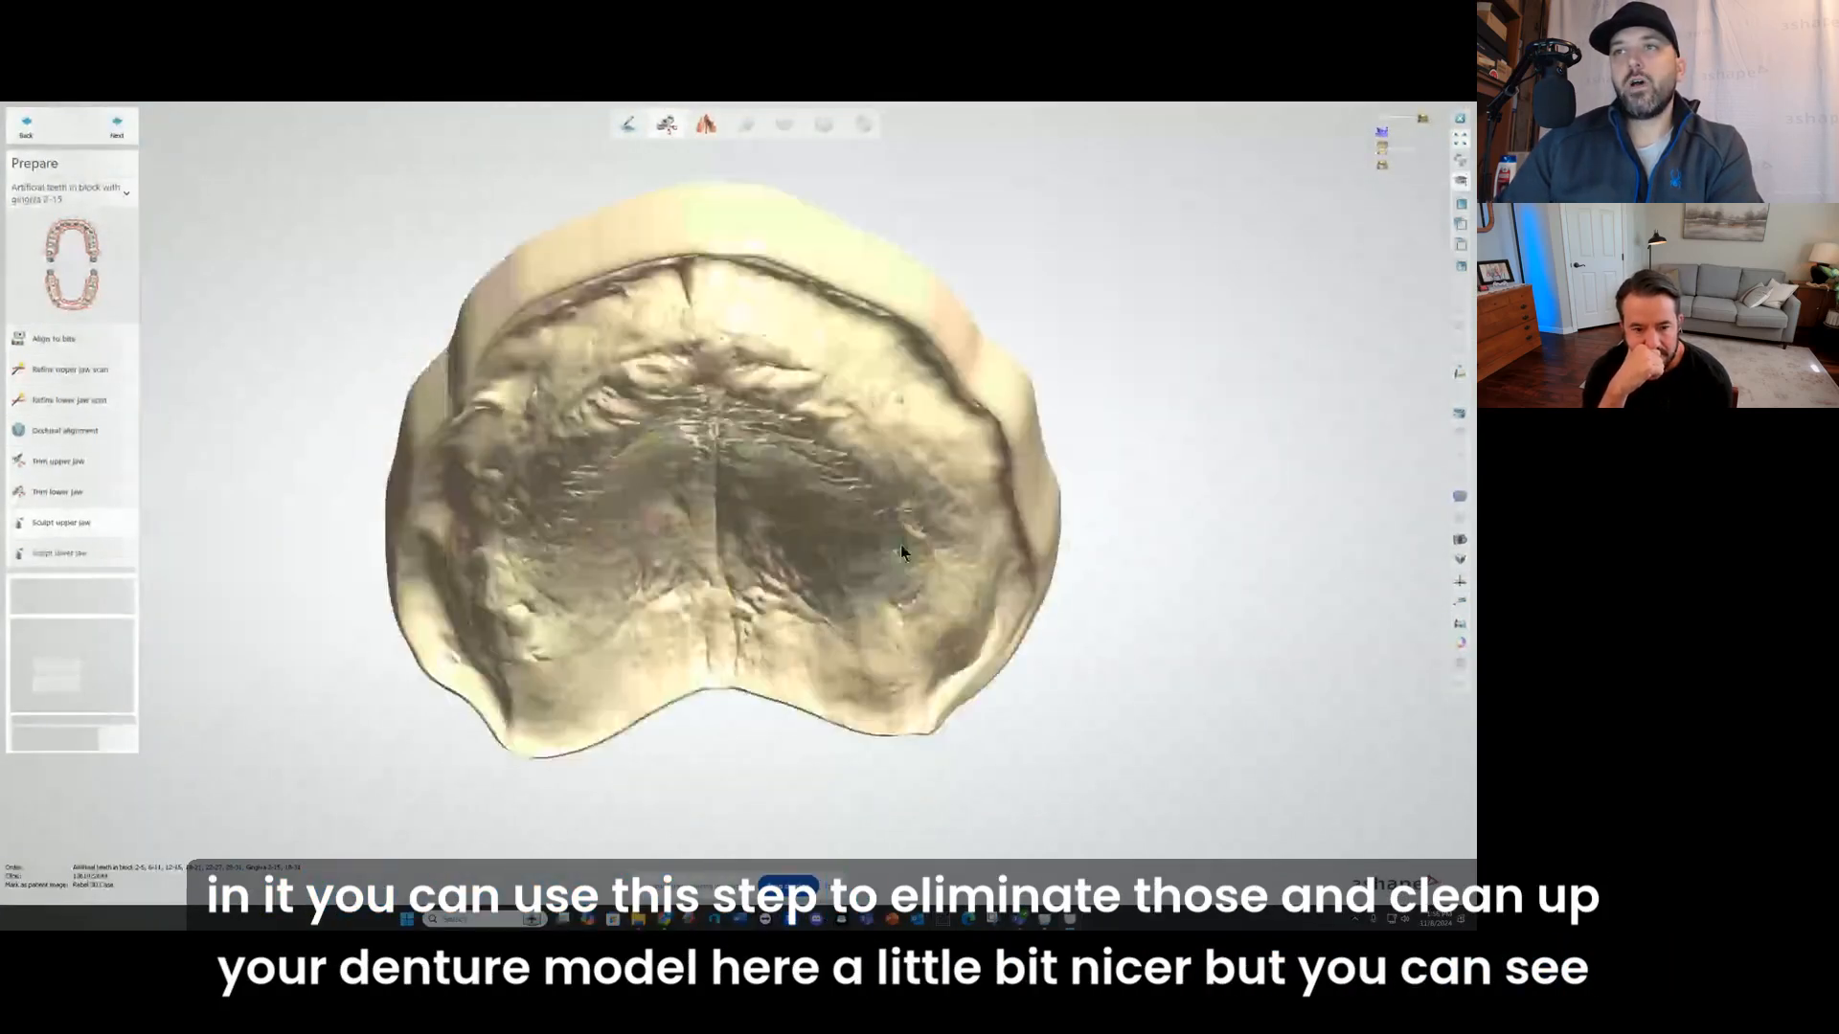
Step: Examine the trimmed upper model's palate, ridge and extended borders from above, and its base from the side
scroll(480, 503, "up", 5)
scroll(476, 453, "up", 3)
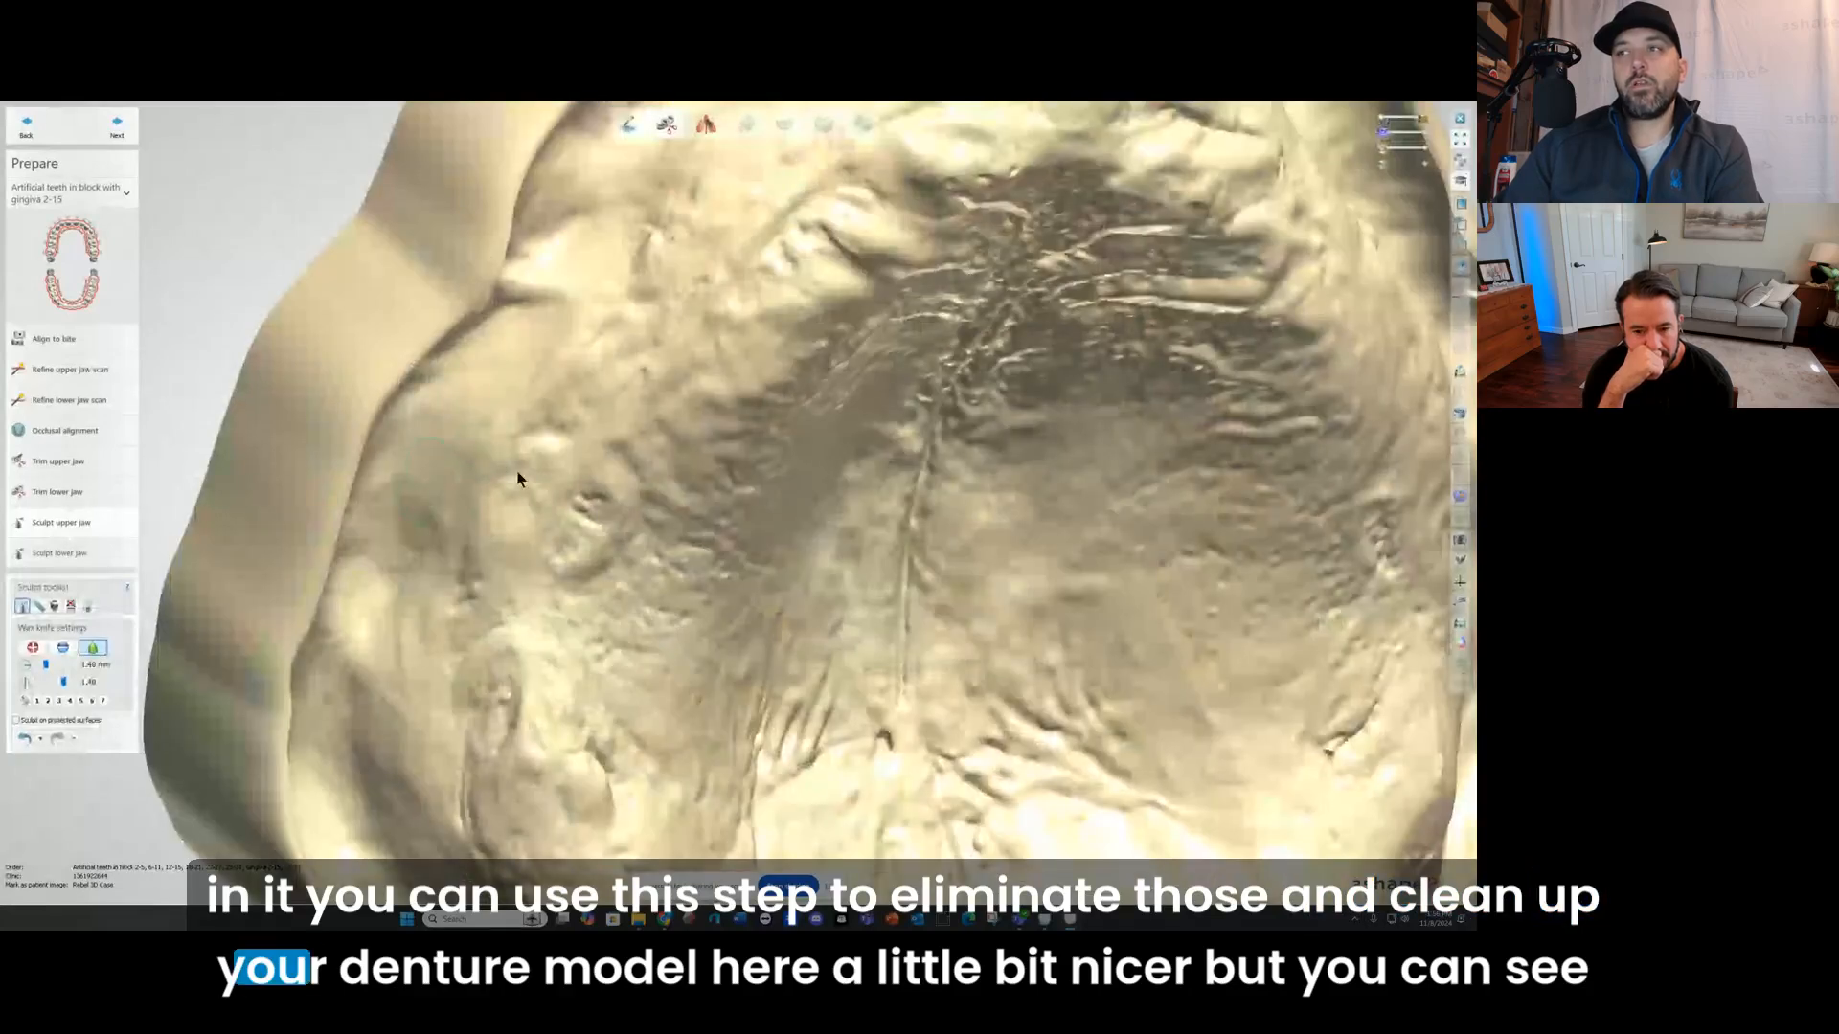
scroll(819, 494, "down", 3)
right_click_drag(819, 493, 663, 456)
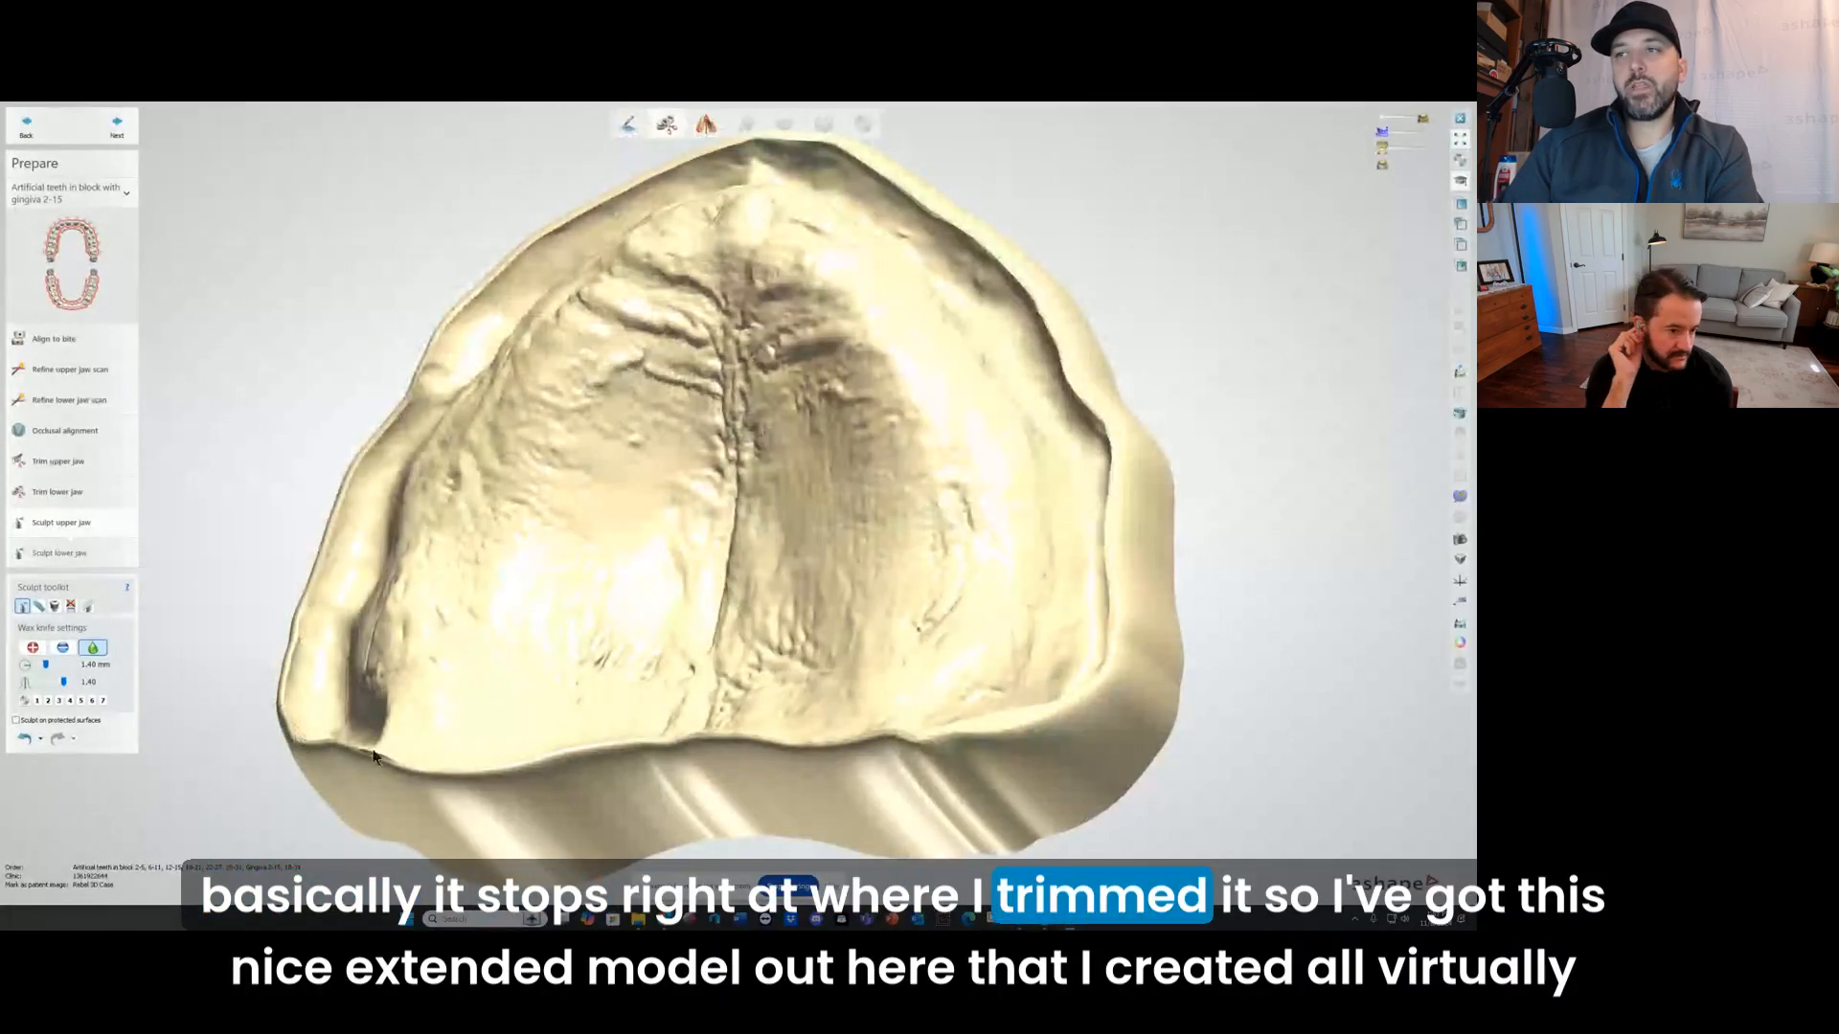
mouse_move(375, 755)
right_mouse_down()
mouse_move(495, 768)
mouse_move(470, 785)
right_mouse_up()
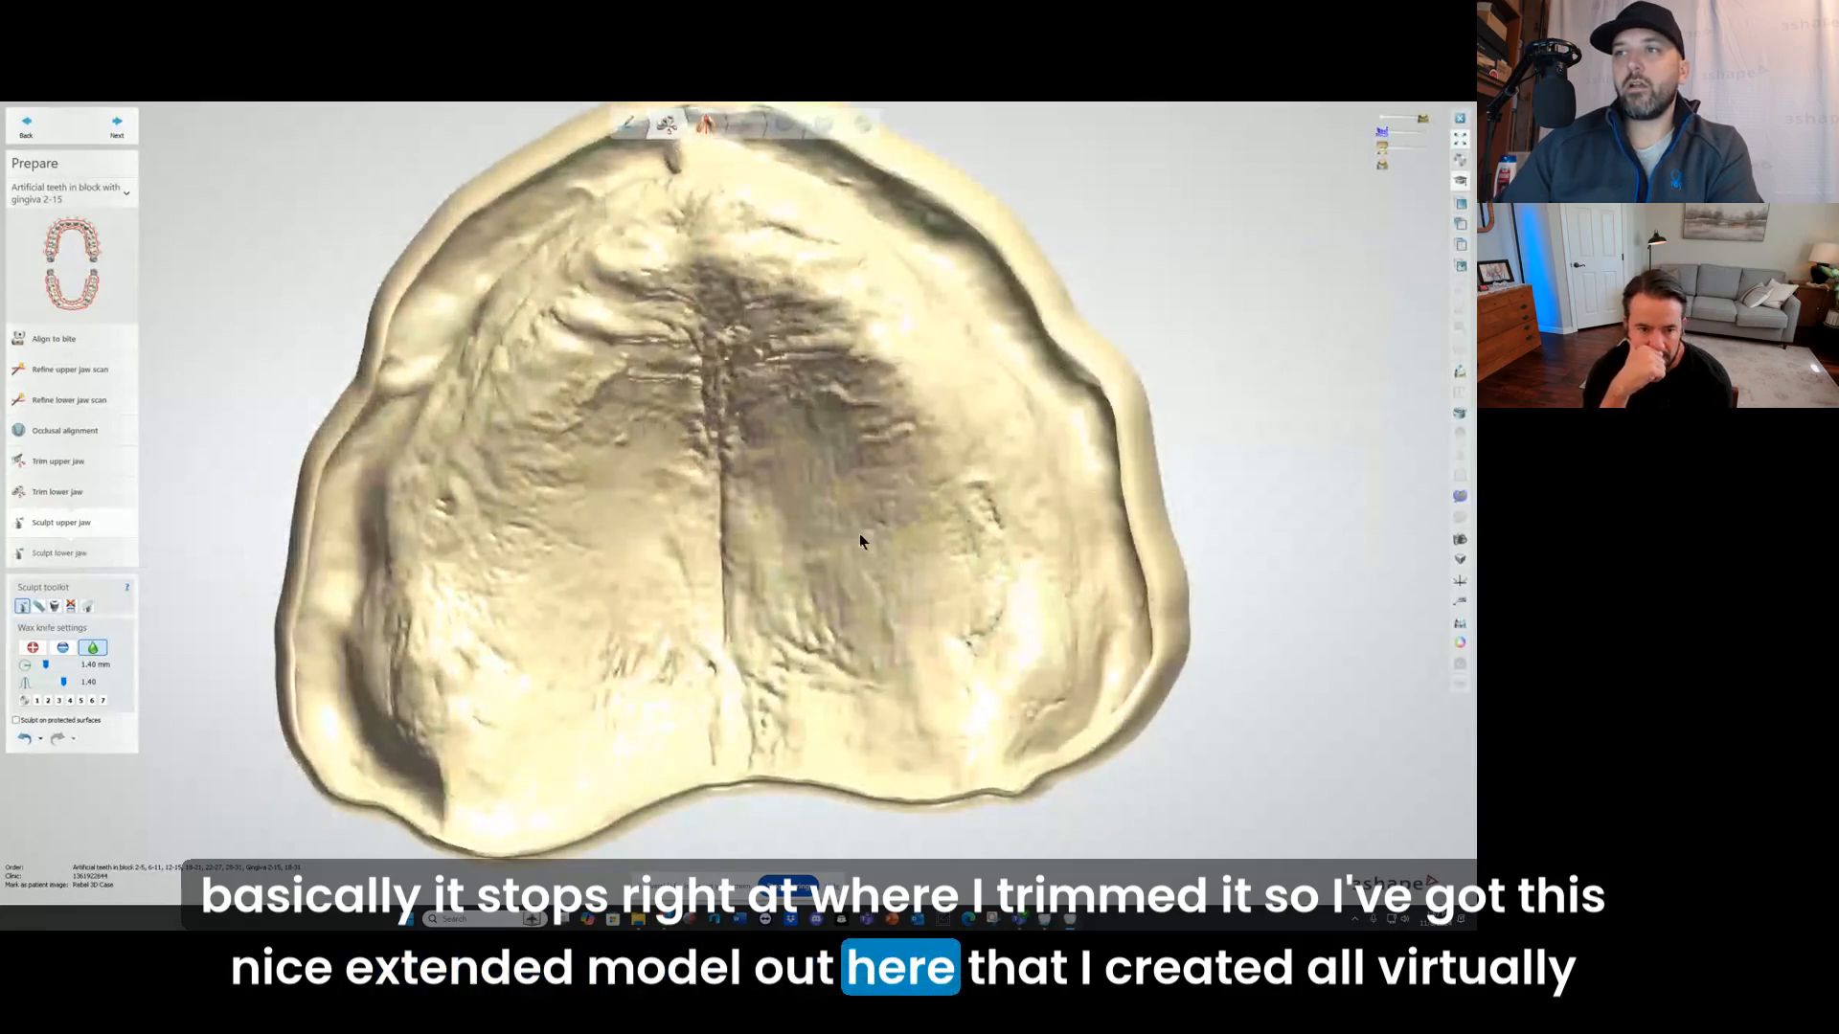
right_click_drag(878, 521, 321, 630)
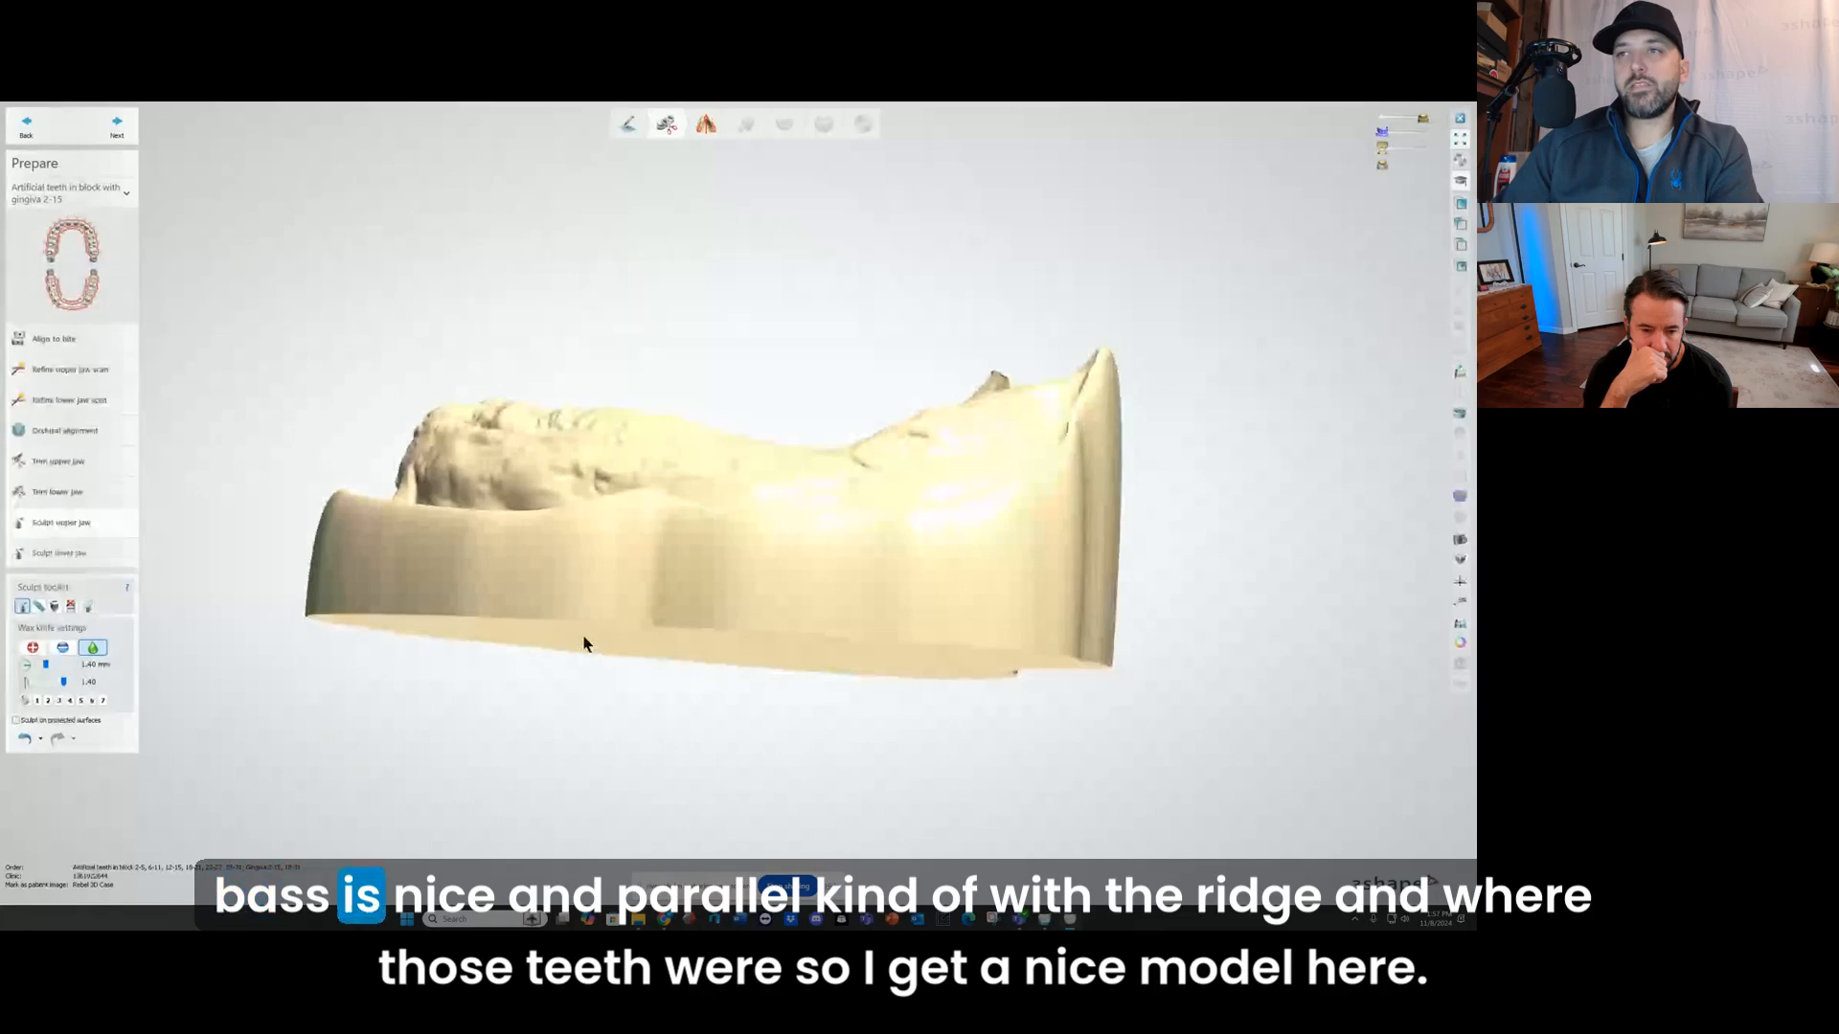
right_click_drag(584, 641, 454, 438)
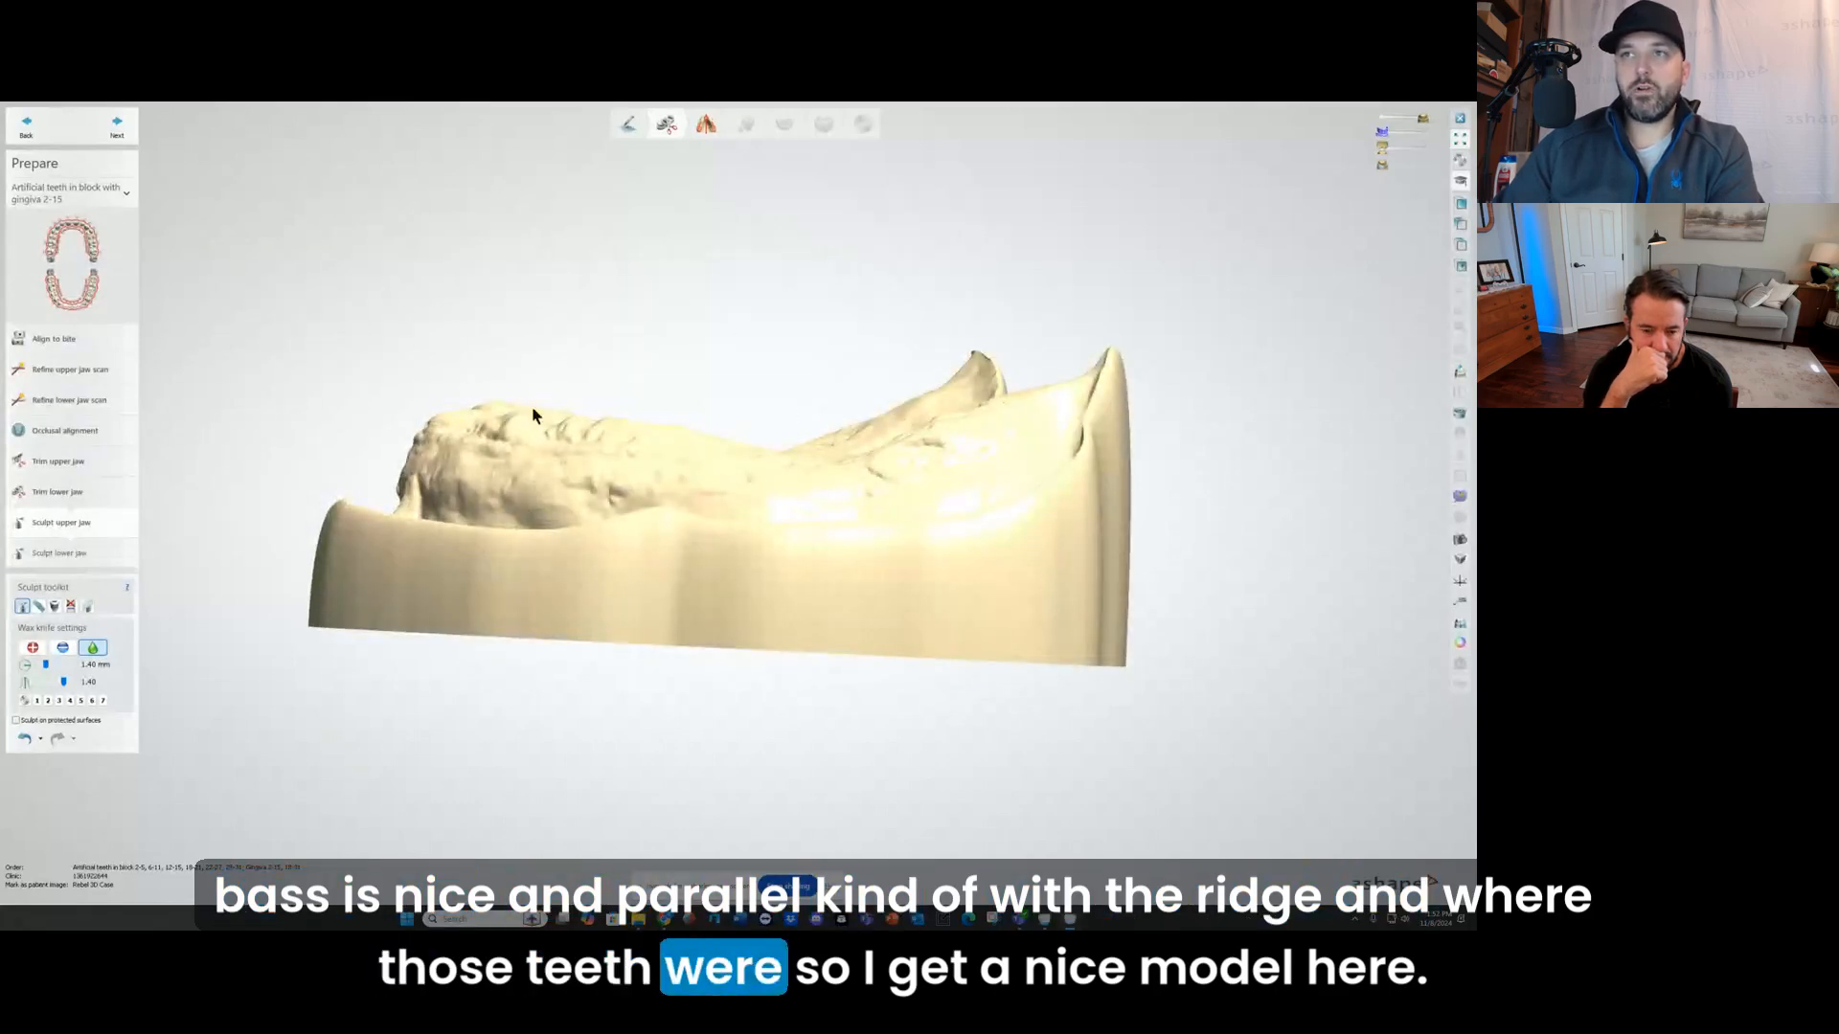
right_click_drag(531, 406, 579, 307)
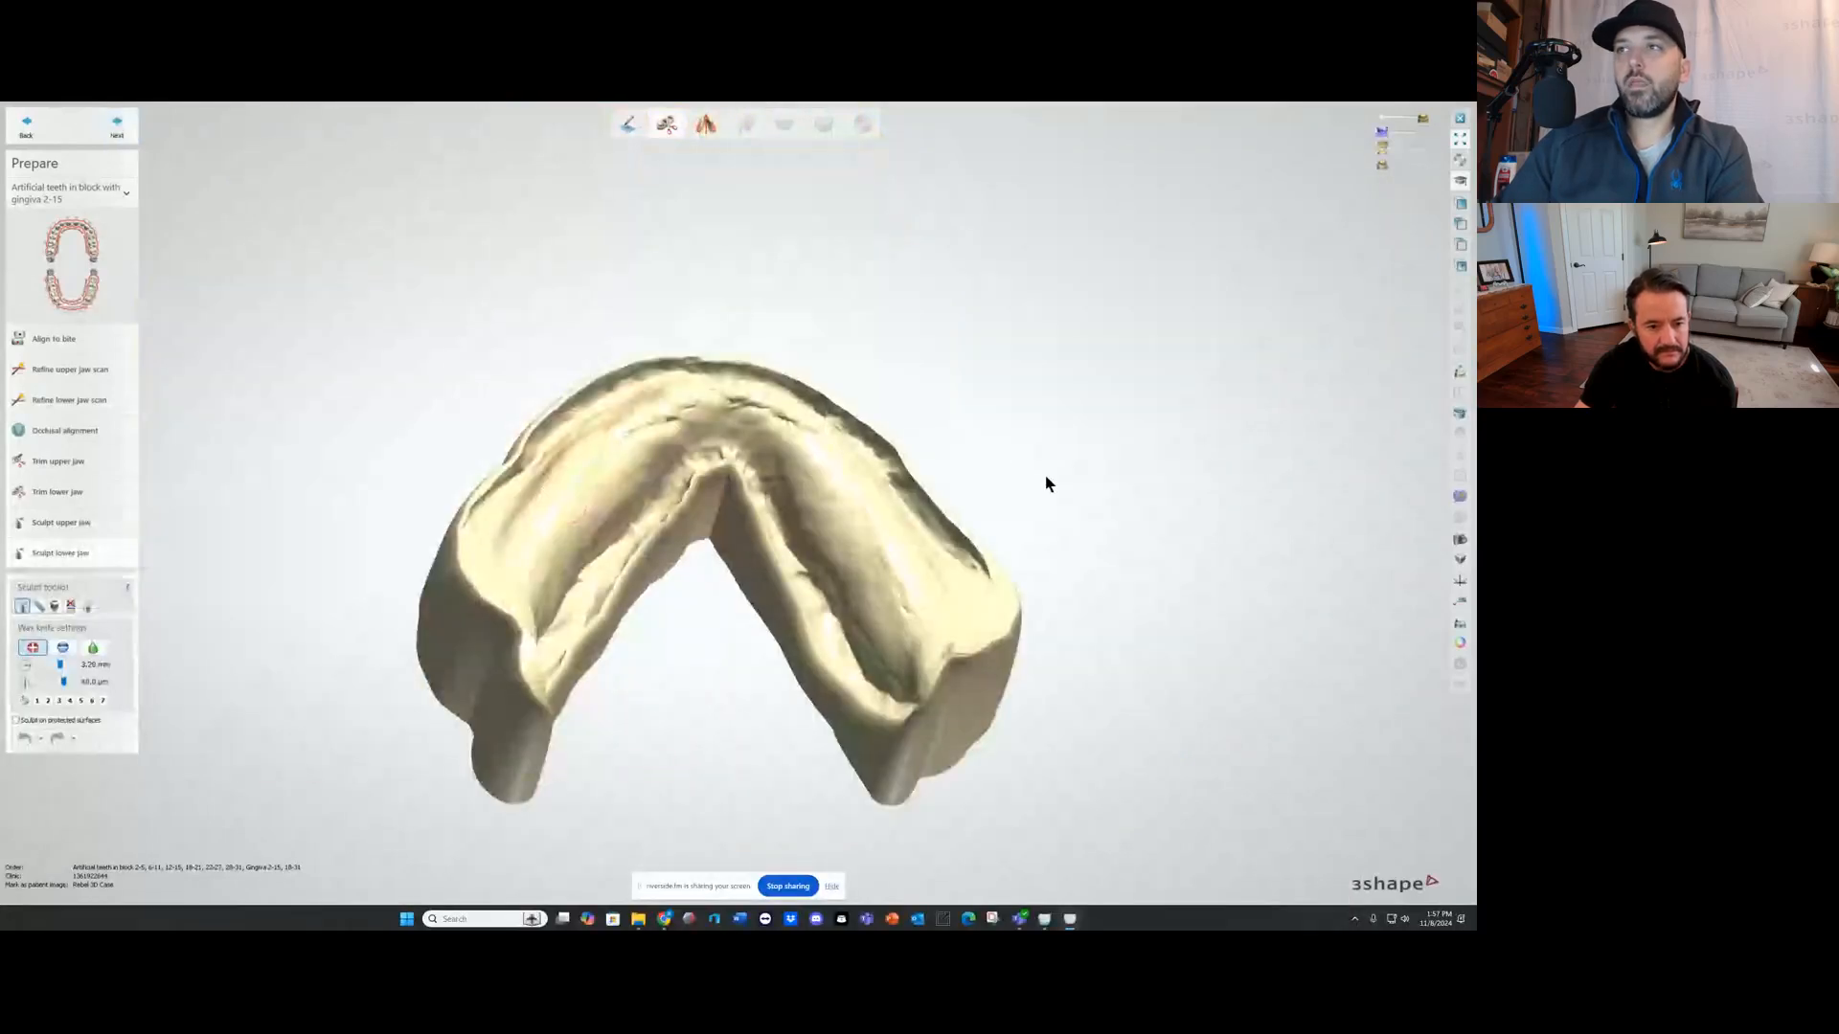
Step: Check the trimmed lower model from the front without sculpting it and continue to model analysis
right_click_drag(1046, 484, 546, 301)
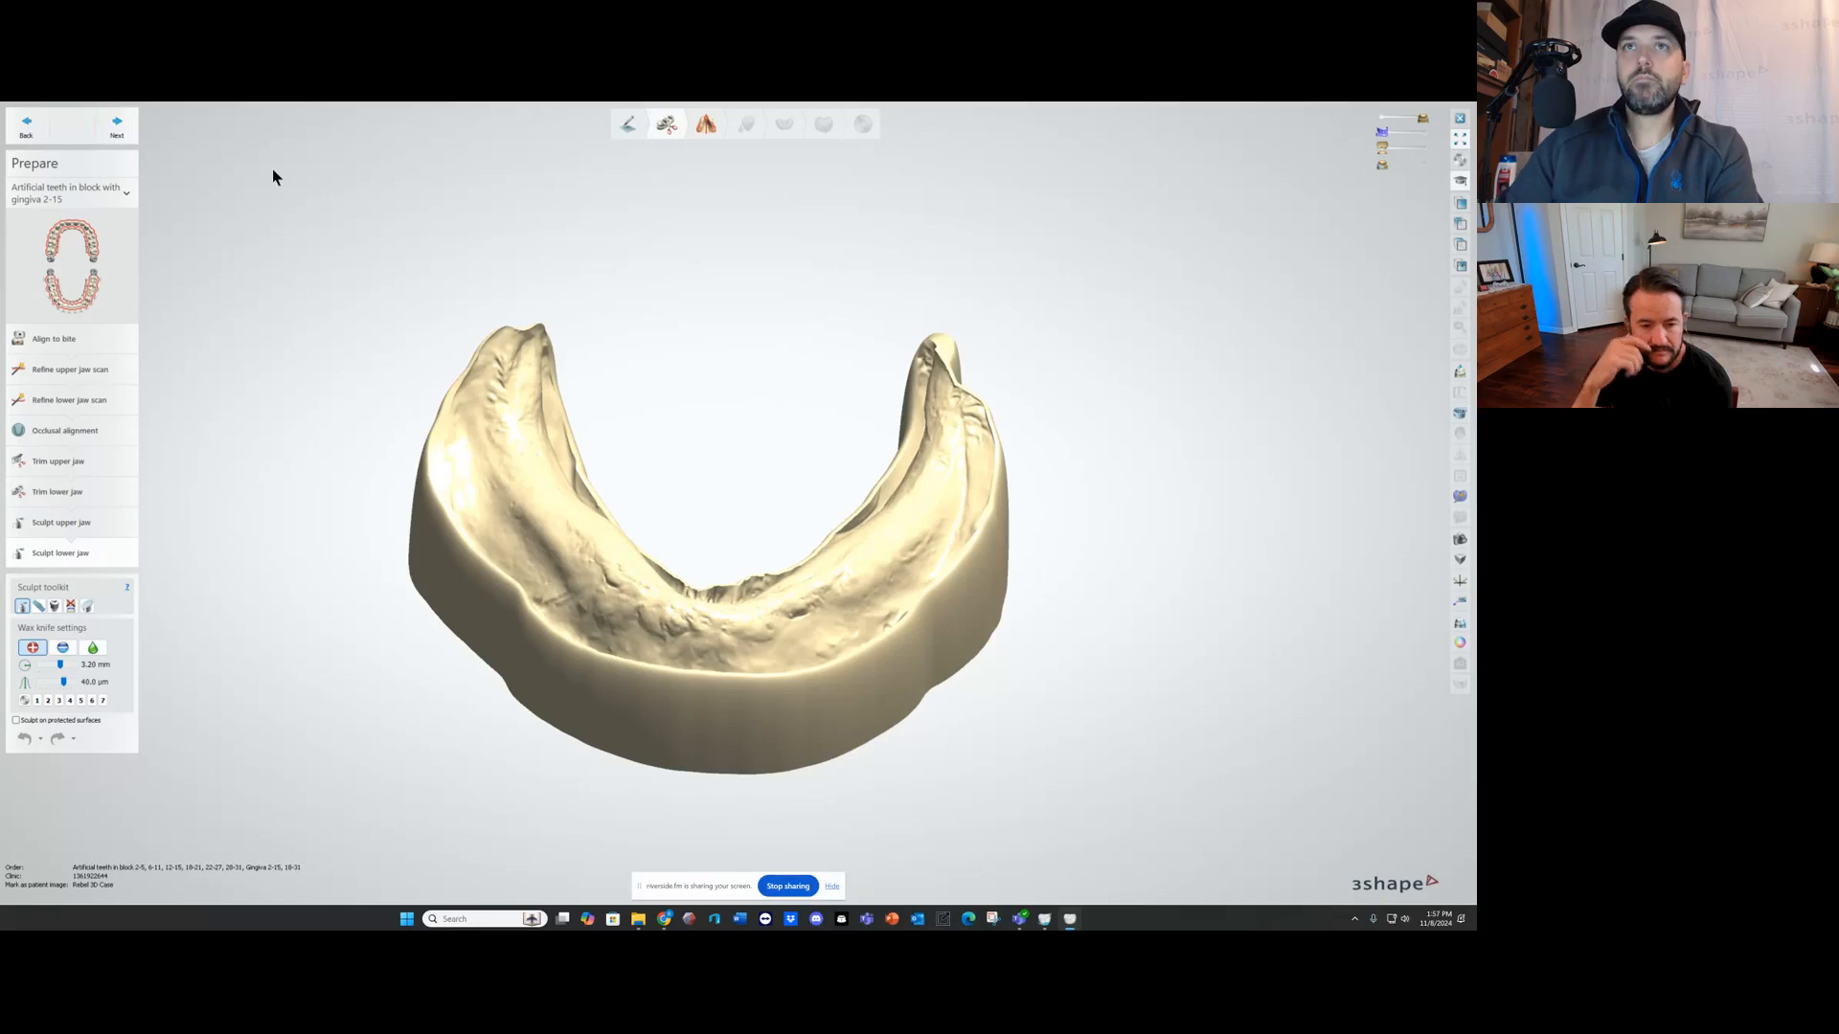
left_click(117, 129)
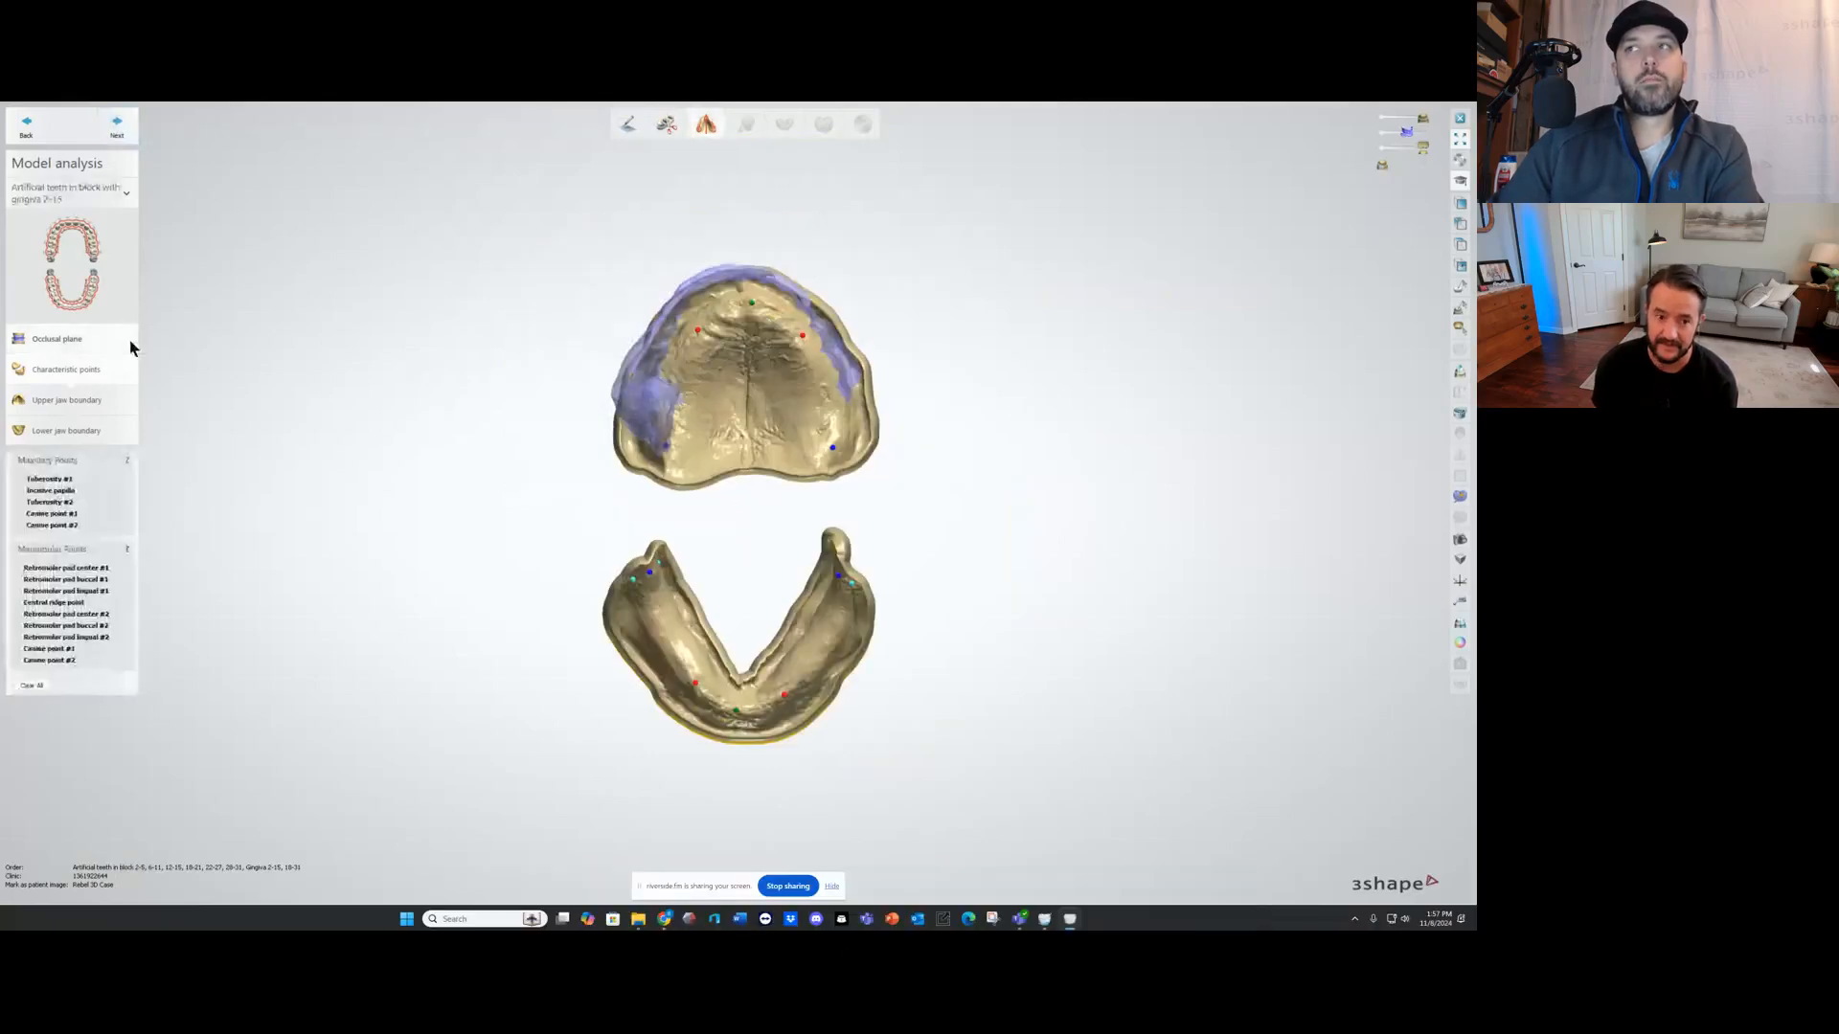
Step: Return to the occlusal plane setup and examine the plane against the reference denture teeth and both jaw models
left_click(84, 325)
right_click_drag(837, 322, 802, 486)
scroll(767, 473, "up", 3)
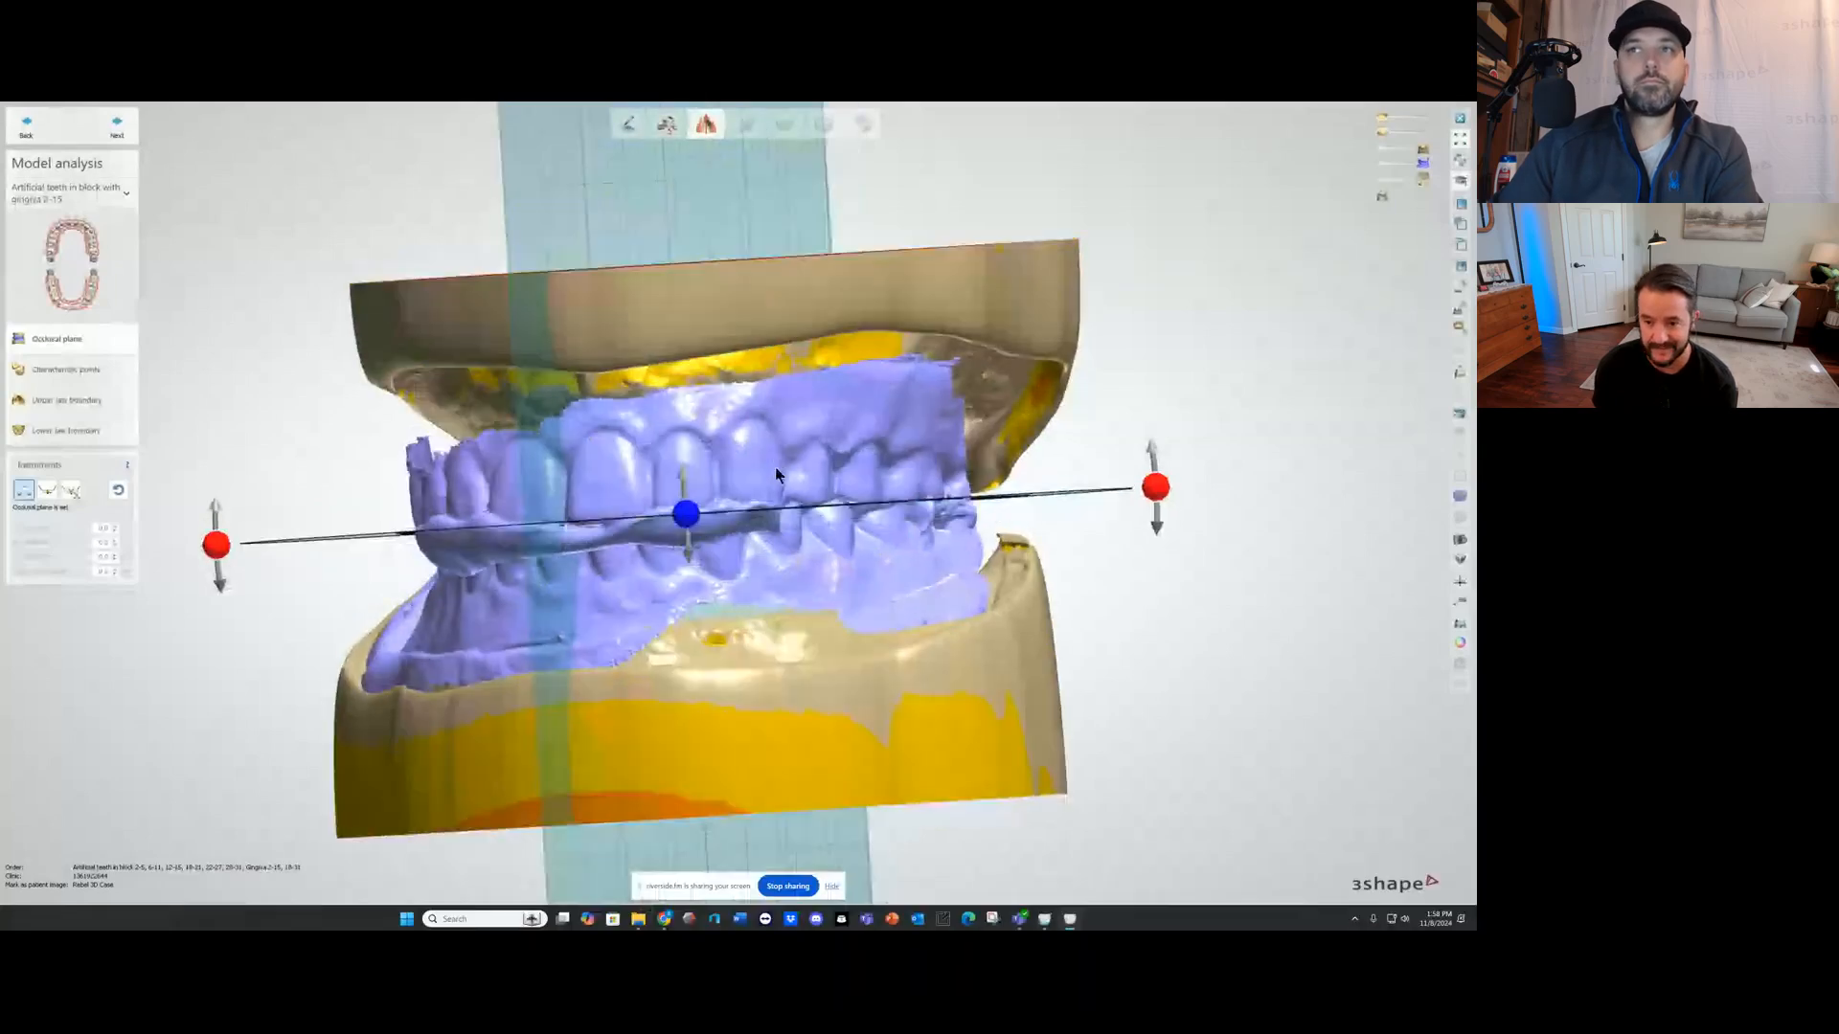
right_click_drag(774, 467, 759, 620)
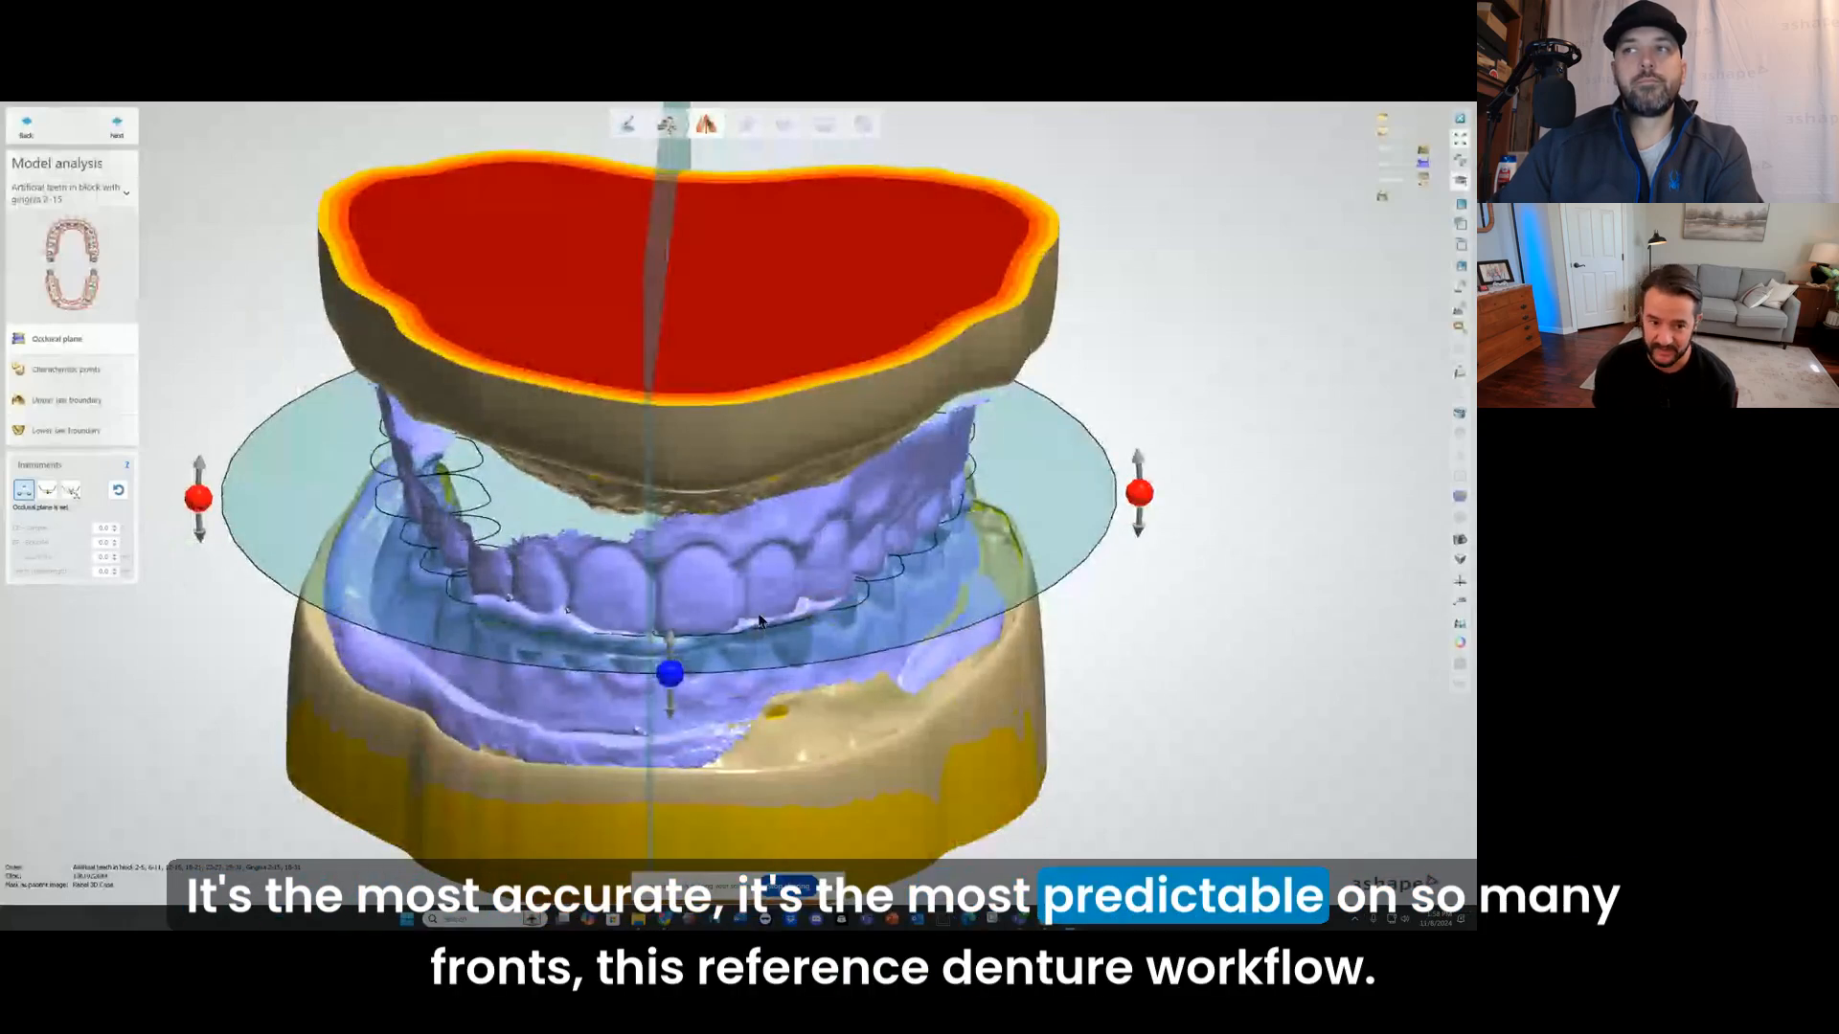
right_click_drag(759, 621, 726, 402)
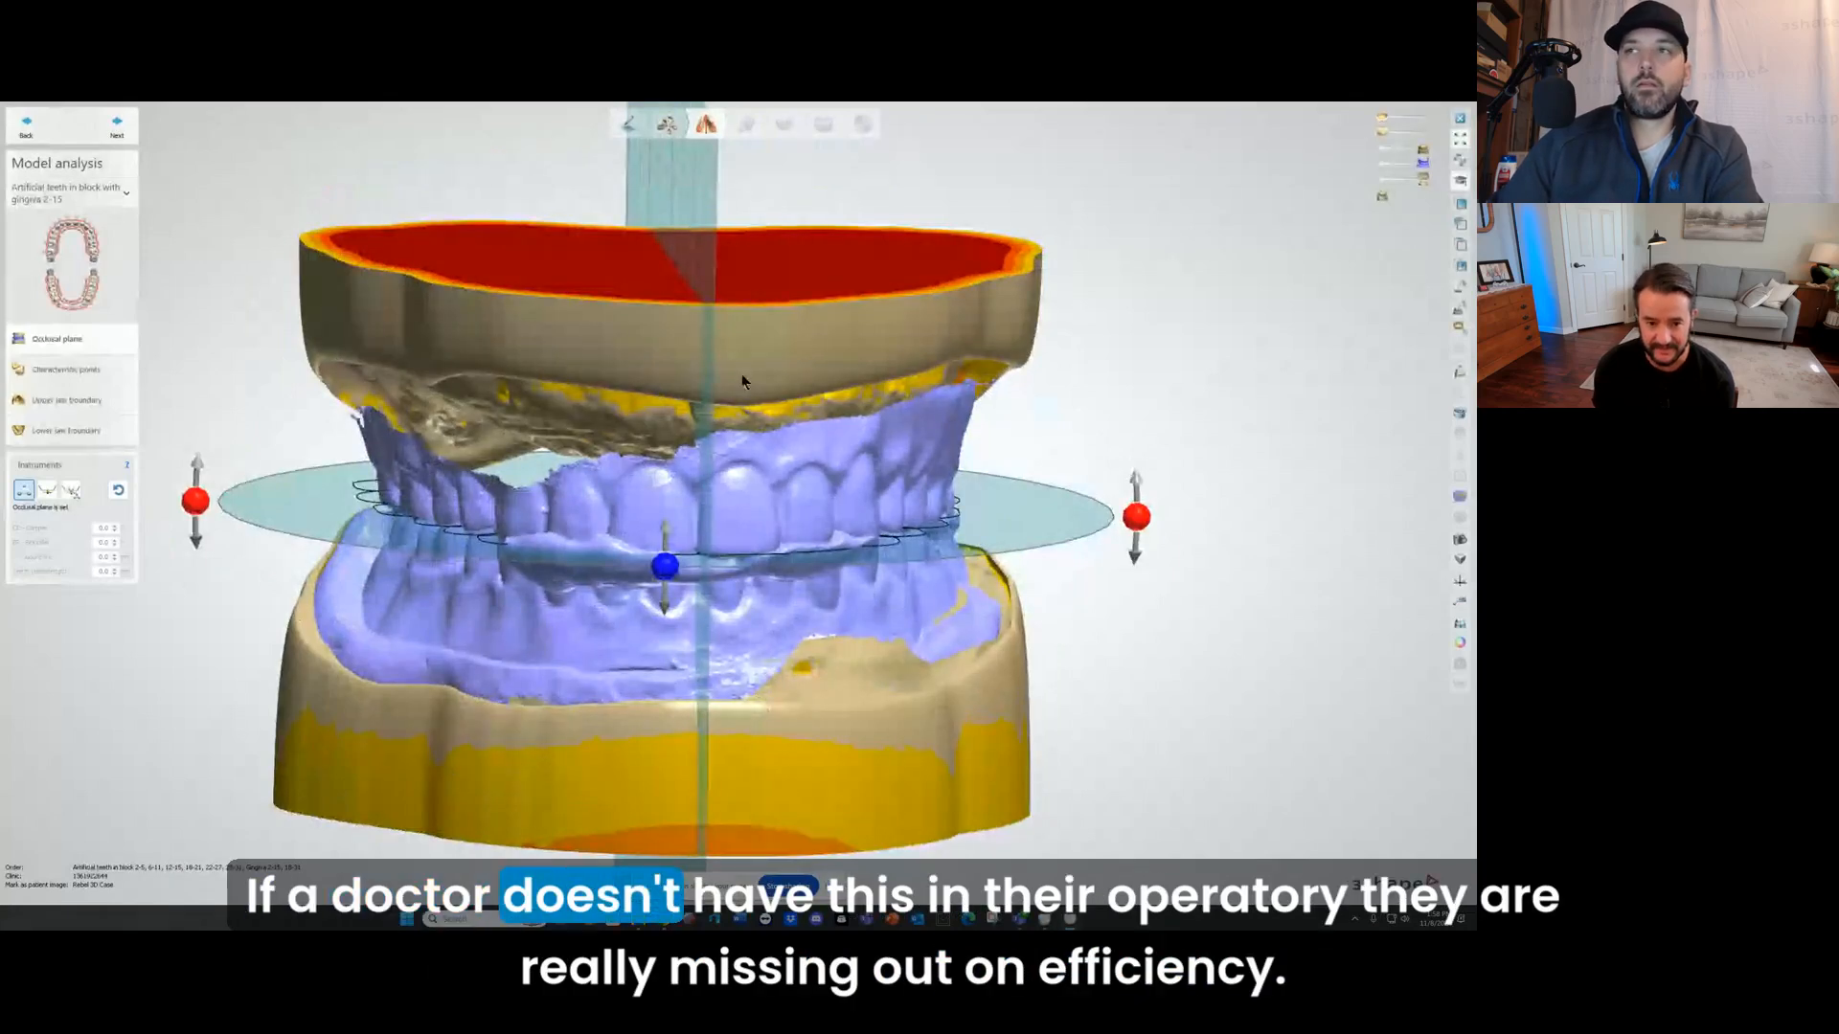
mouse_move(553, 529)
right_mouse_down()
mouse_move(580, 525)
mouse_move(548, 510)
right_mouse_up()
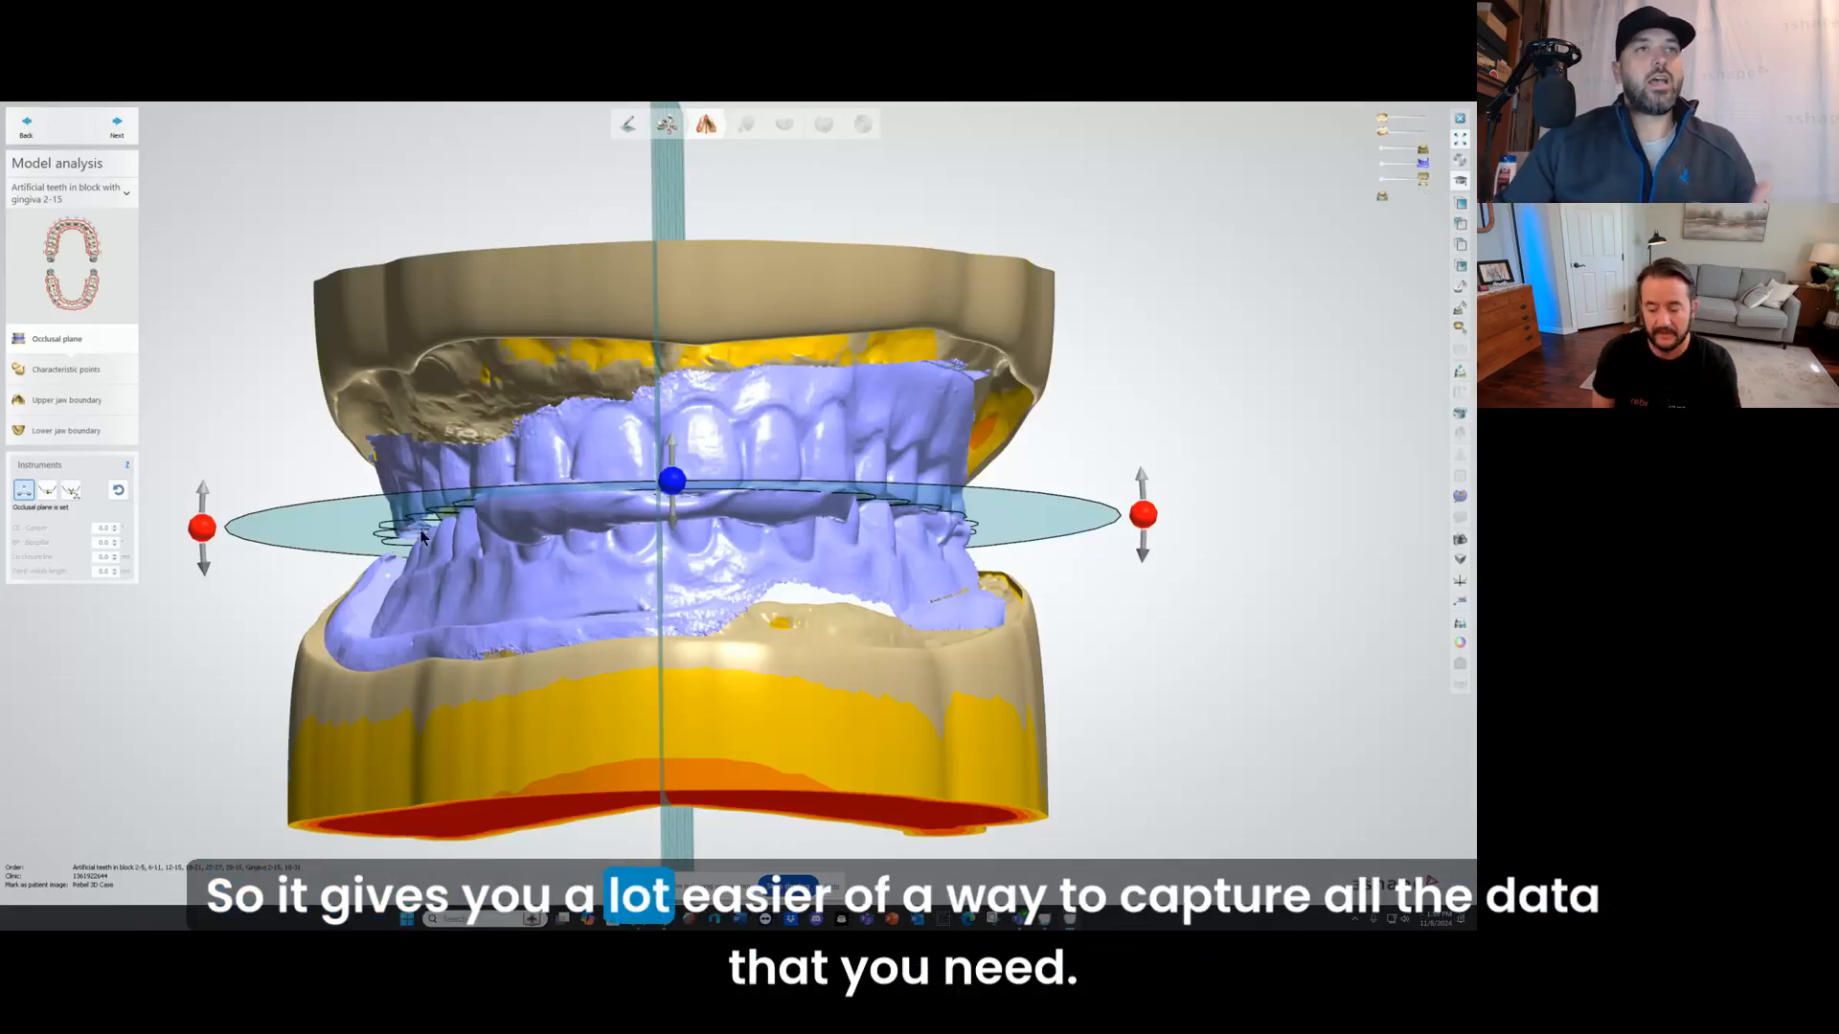
right_click_drag(508, 356, 528, 456)
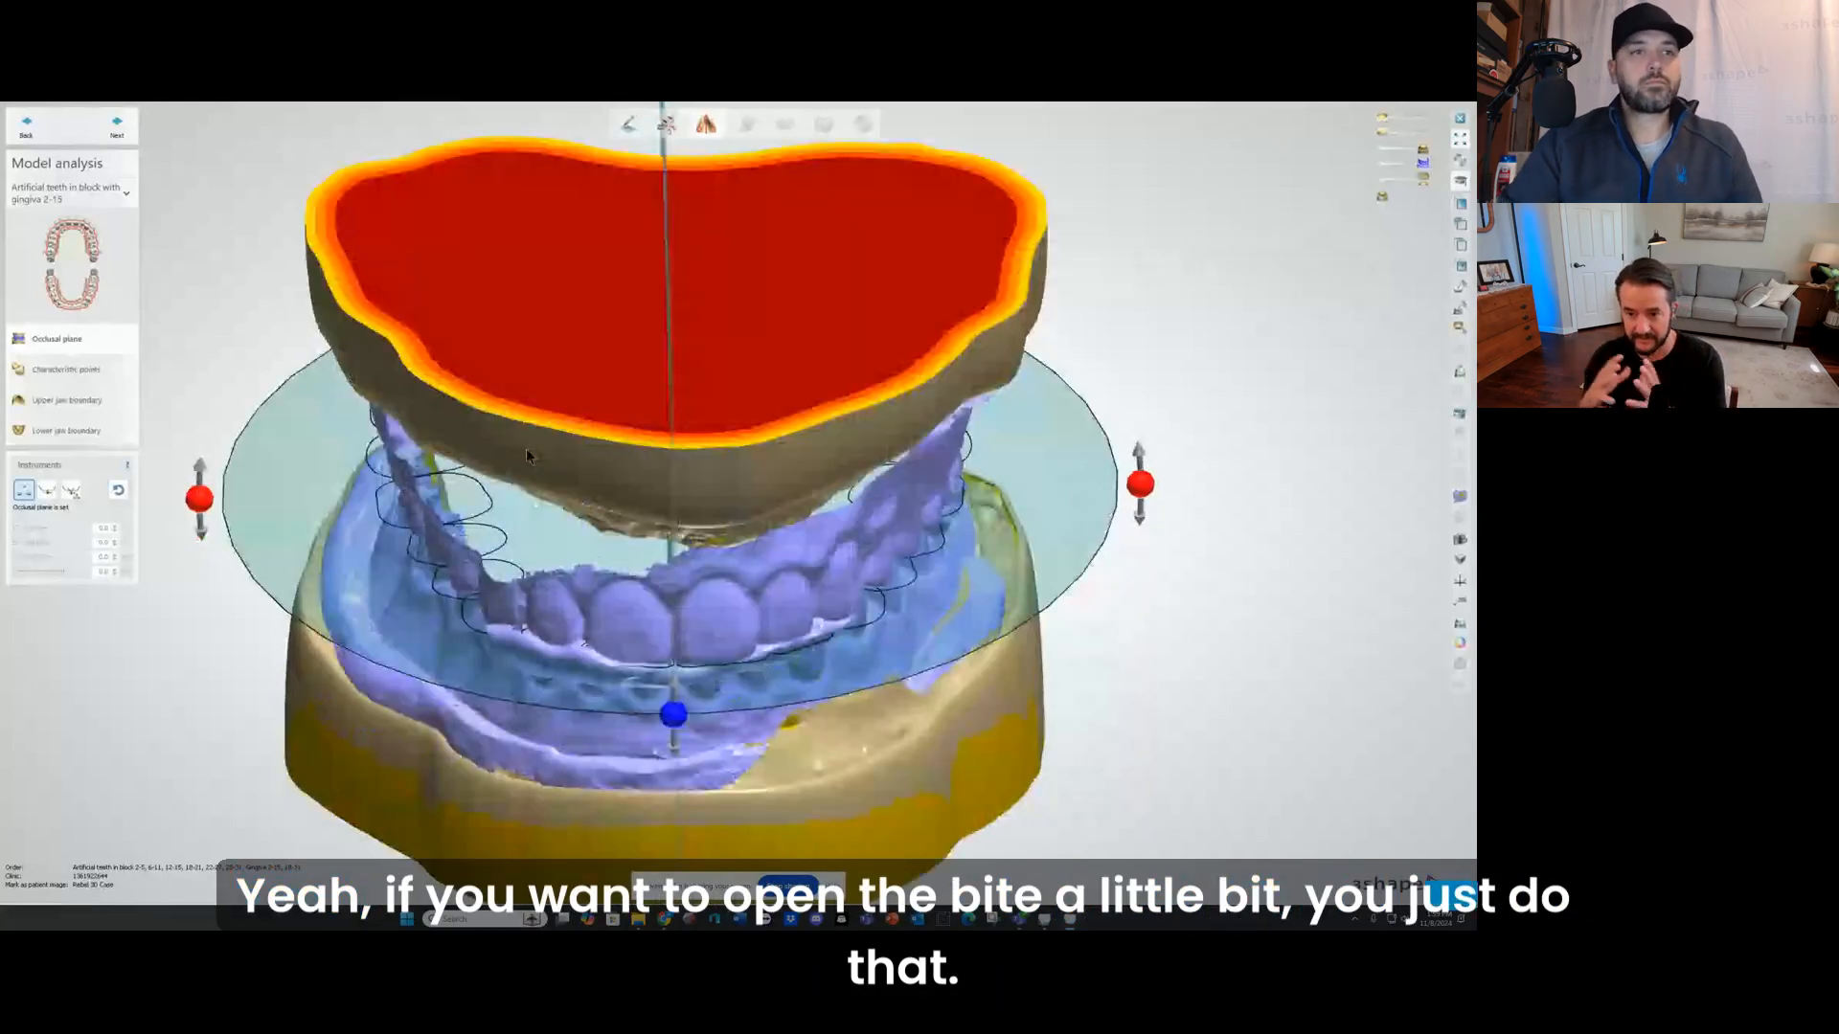
right_click_drag(526, 450, 529, 450)
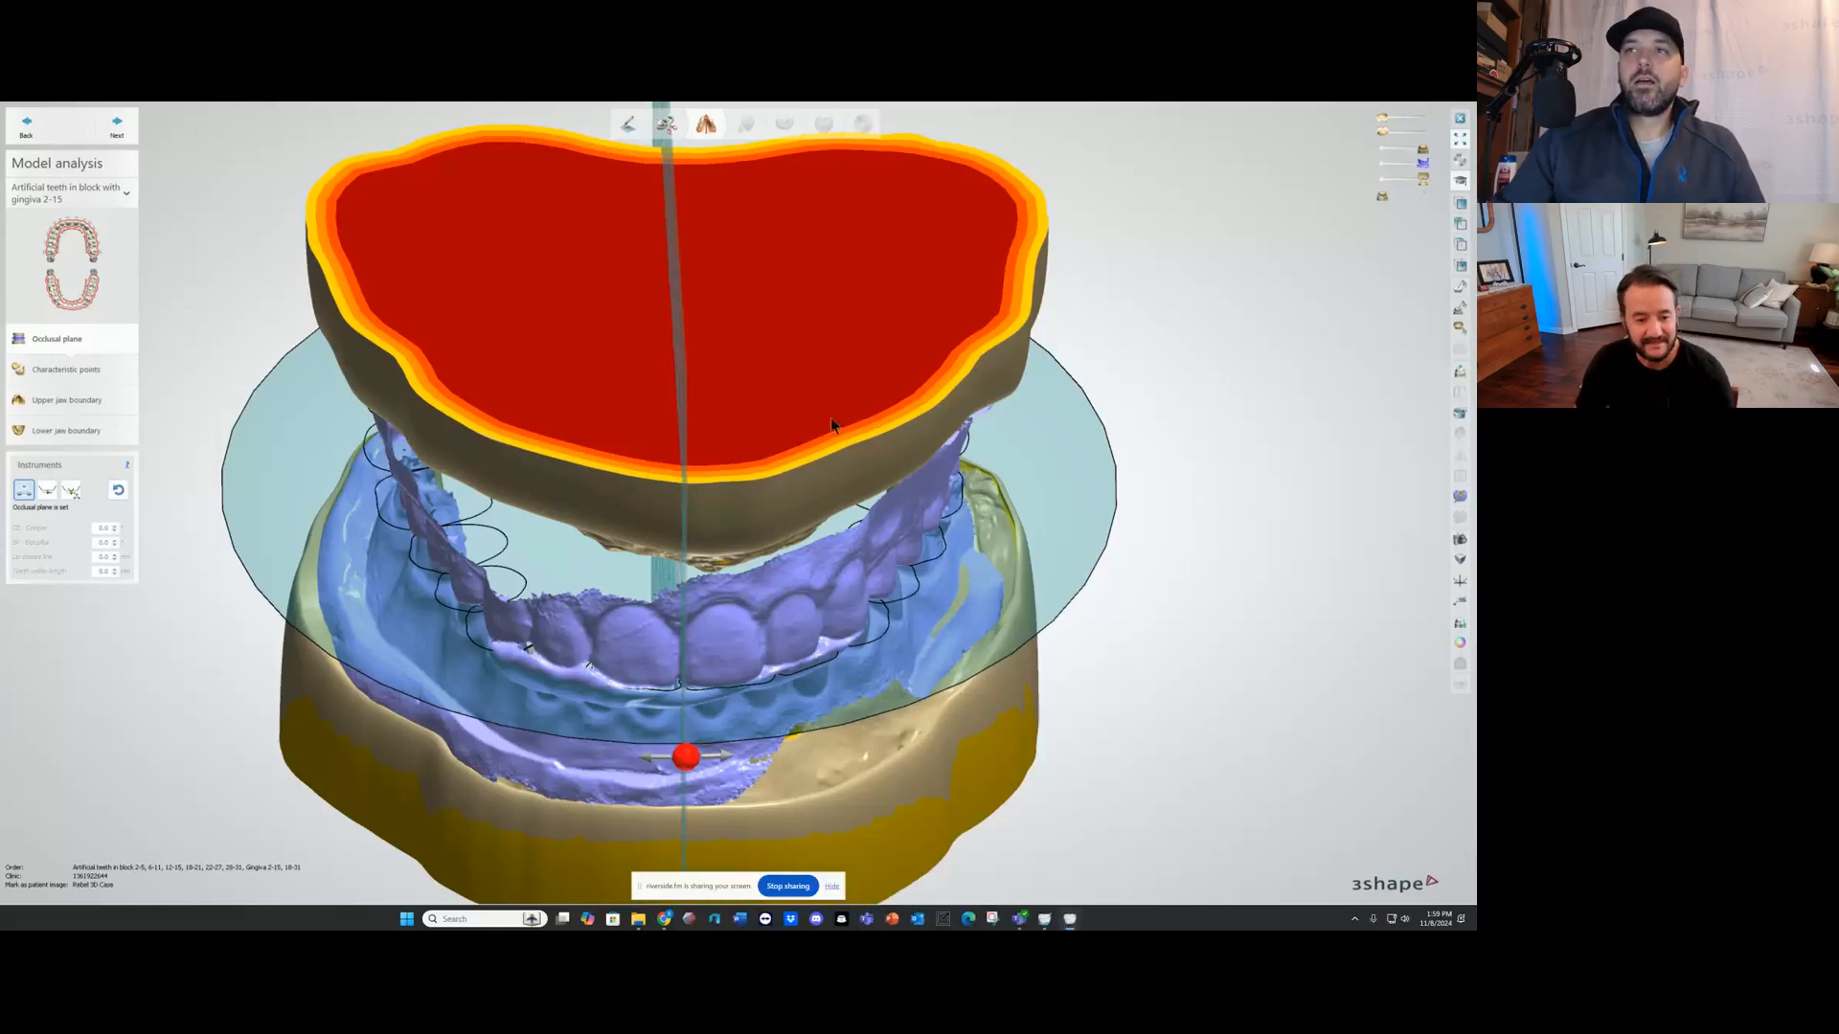
right_click_drag(682, 579, 699, 413)
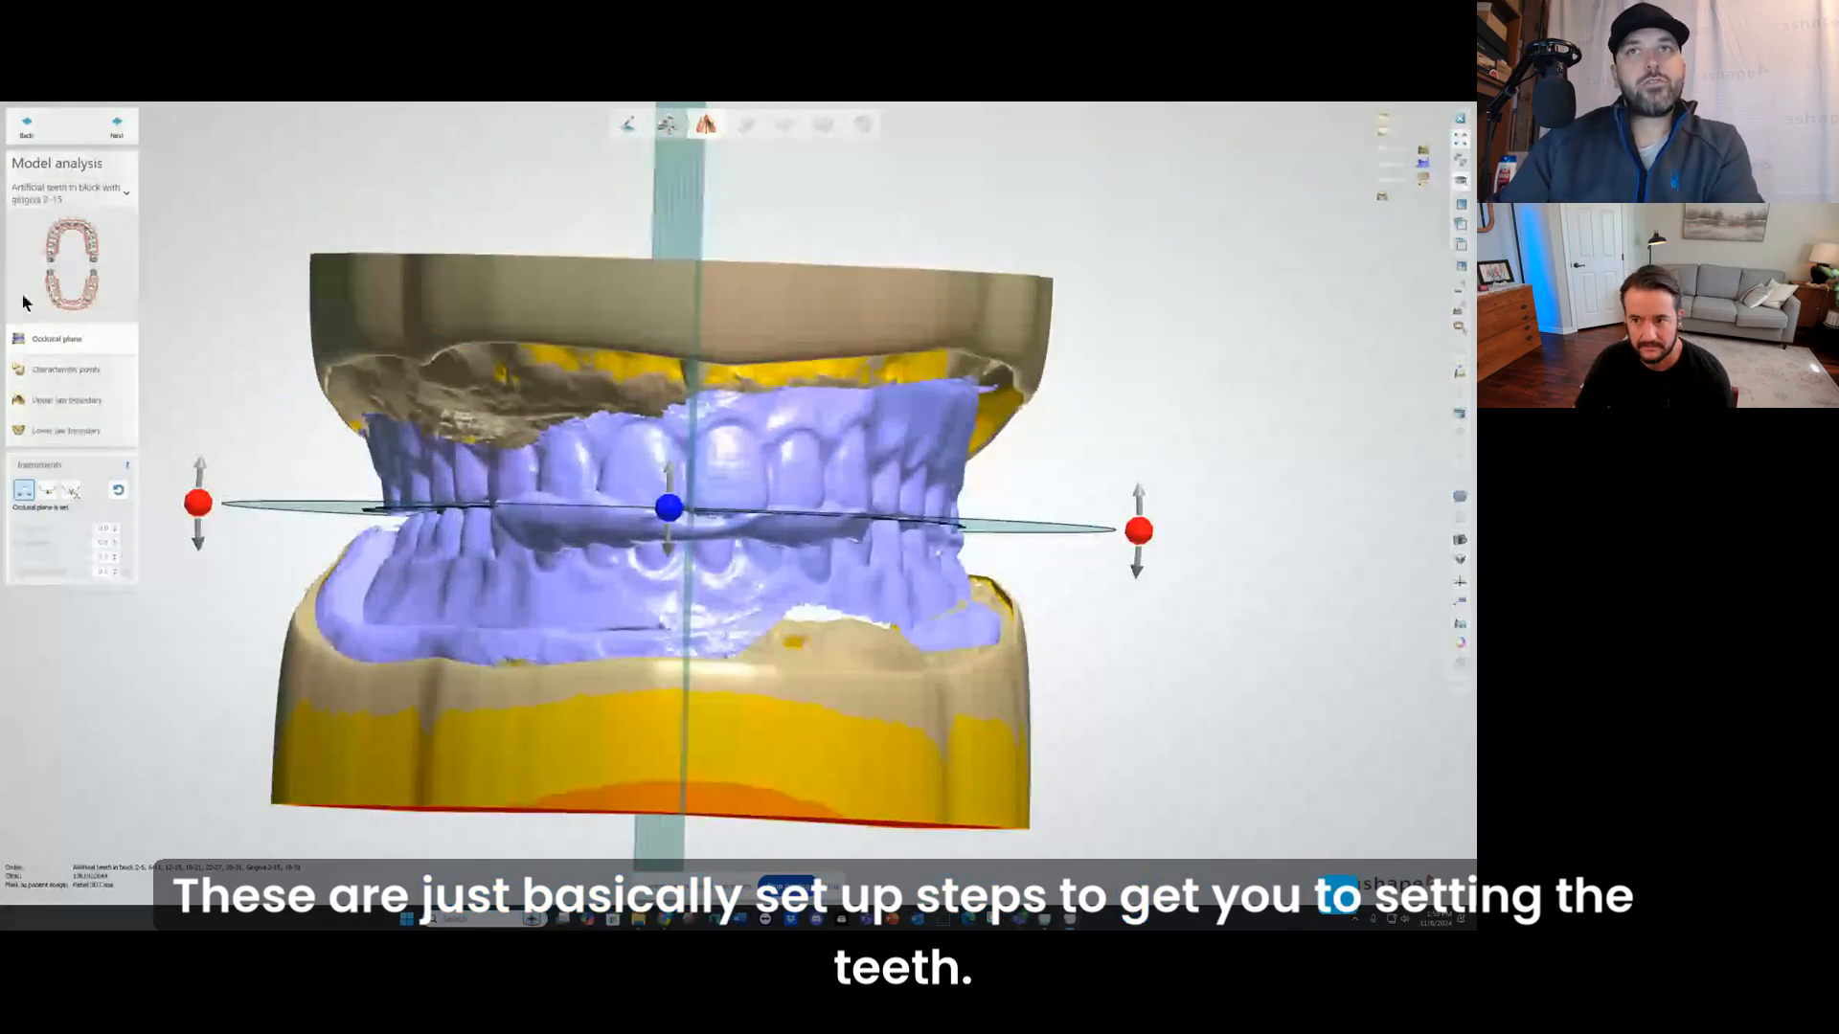
Step: Accept the occlusal plane, characteristic points and both jaw boundaries as they are and proceed to blocking out
left_click(119, 128)
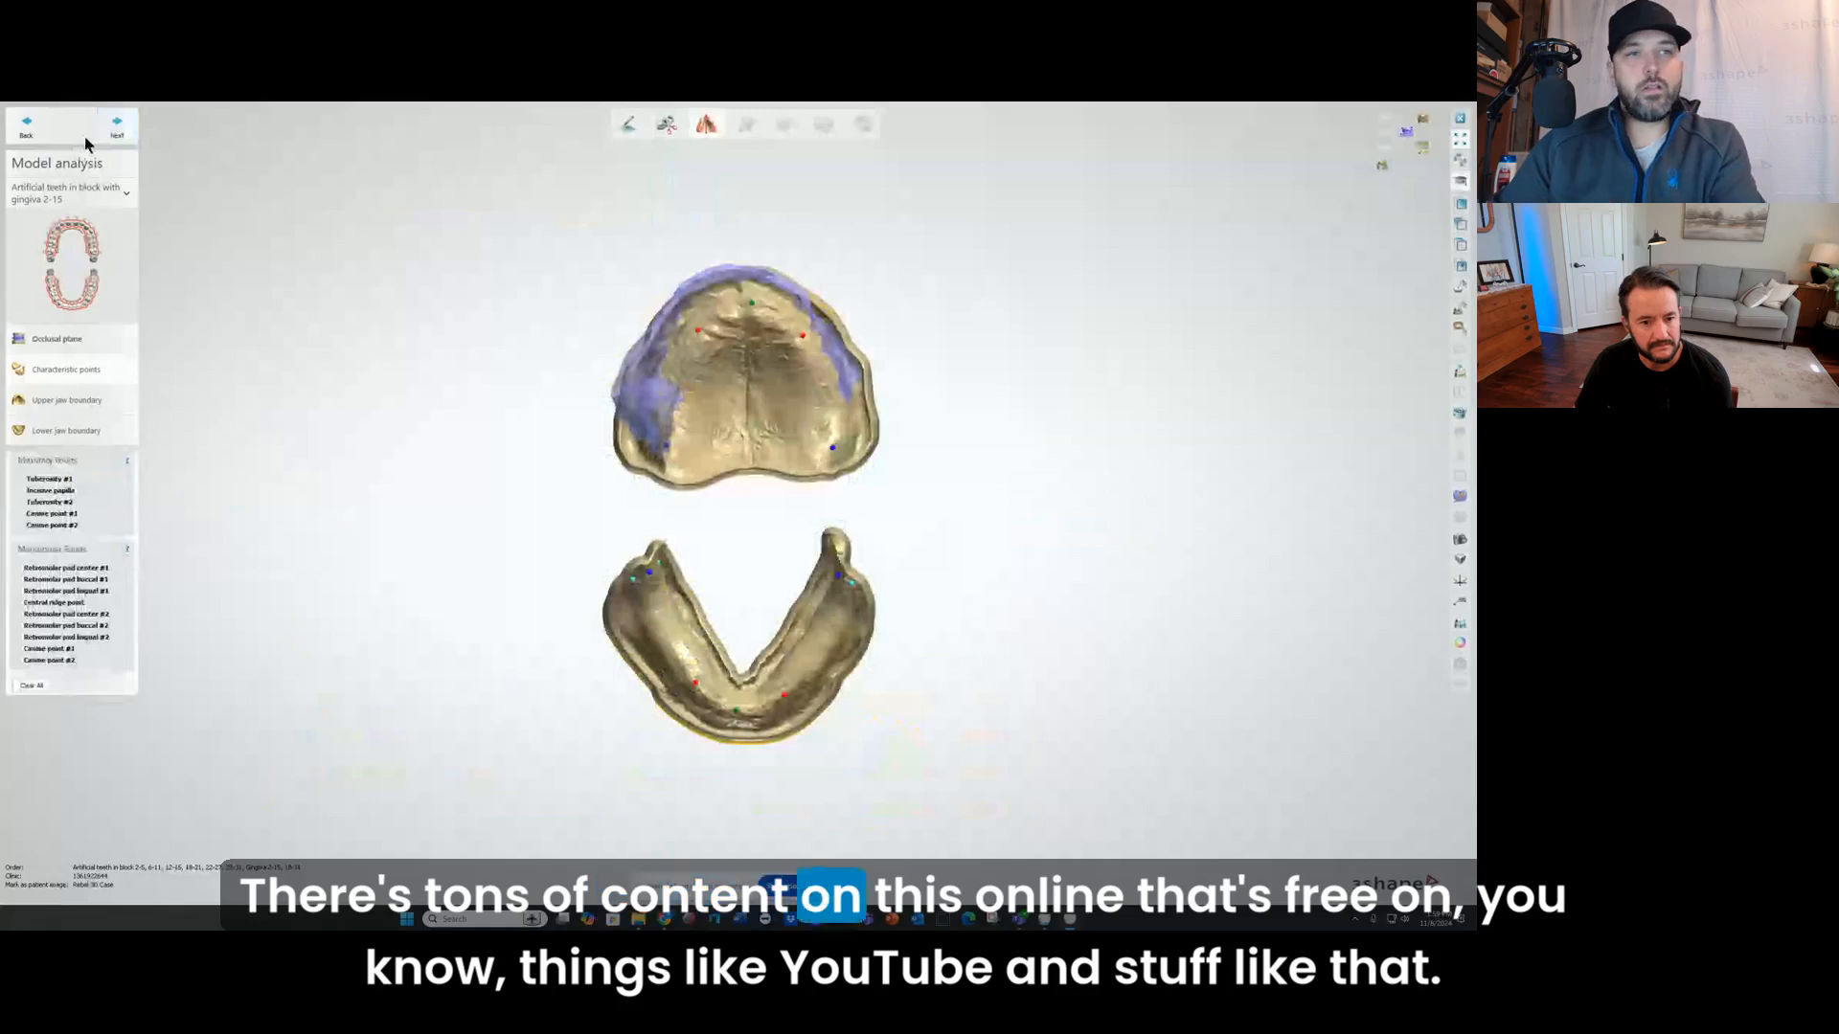
left_click(116, 128)
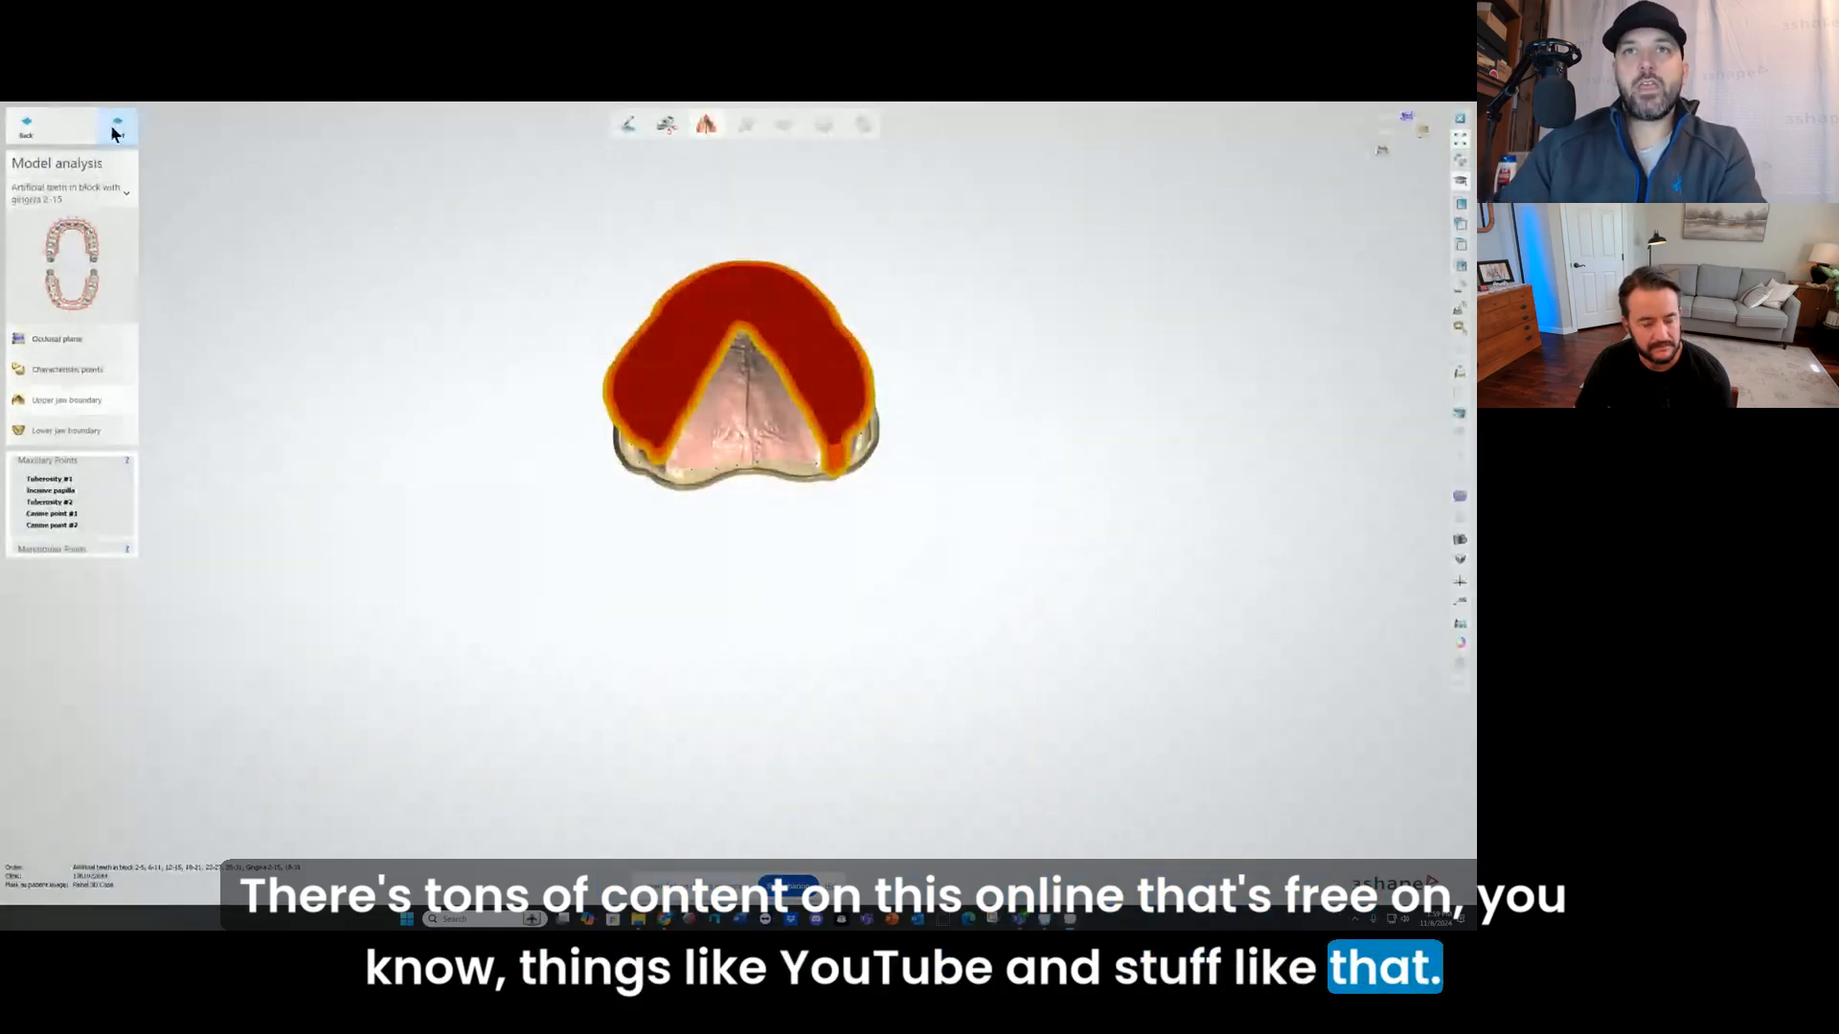
left_click(116, 128)
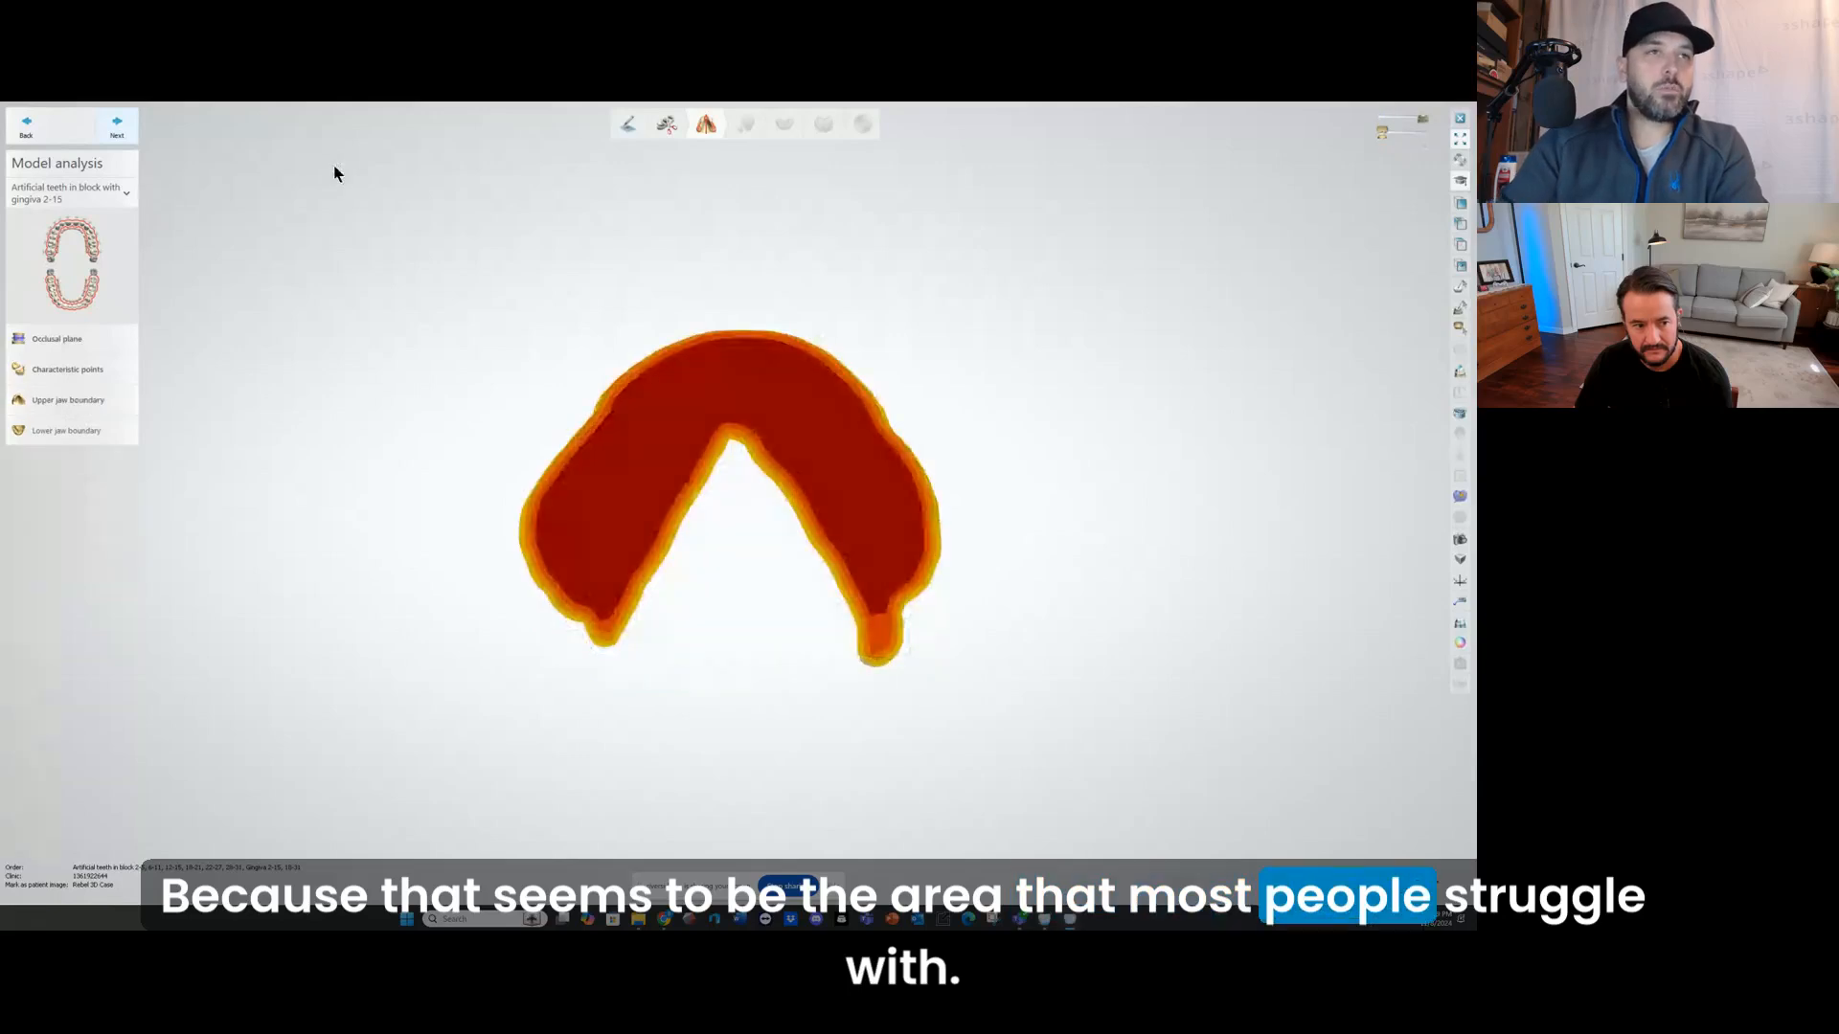
left_click(117, 124)
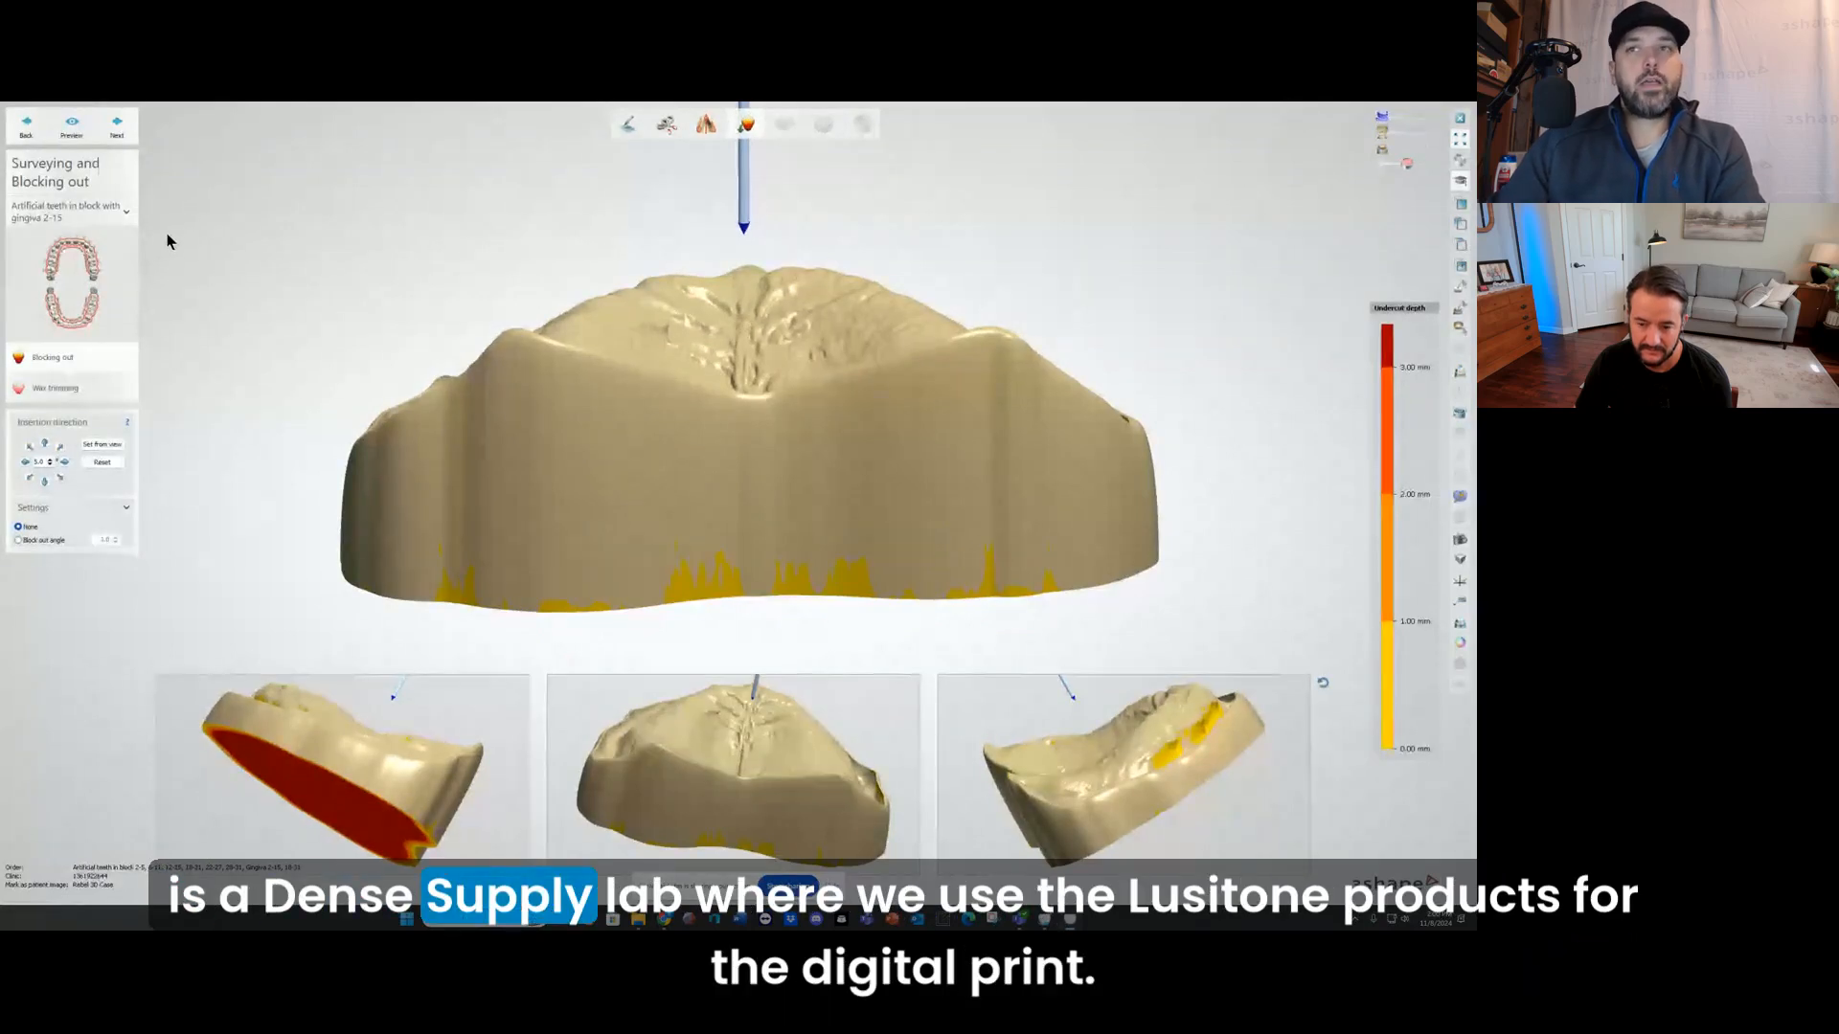
Step: Accept the blockout and wax trimming for the upper and lower models and proceed to the initial tooth setup
left_click(118, 128)
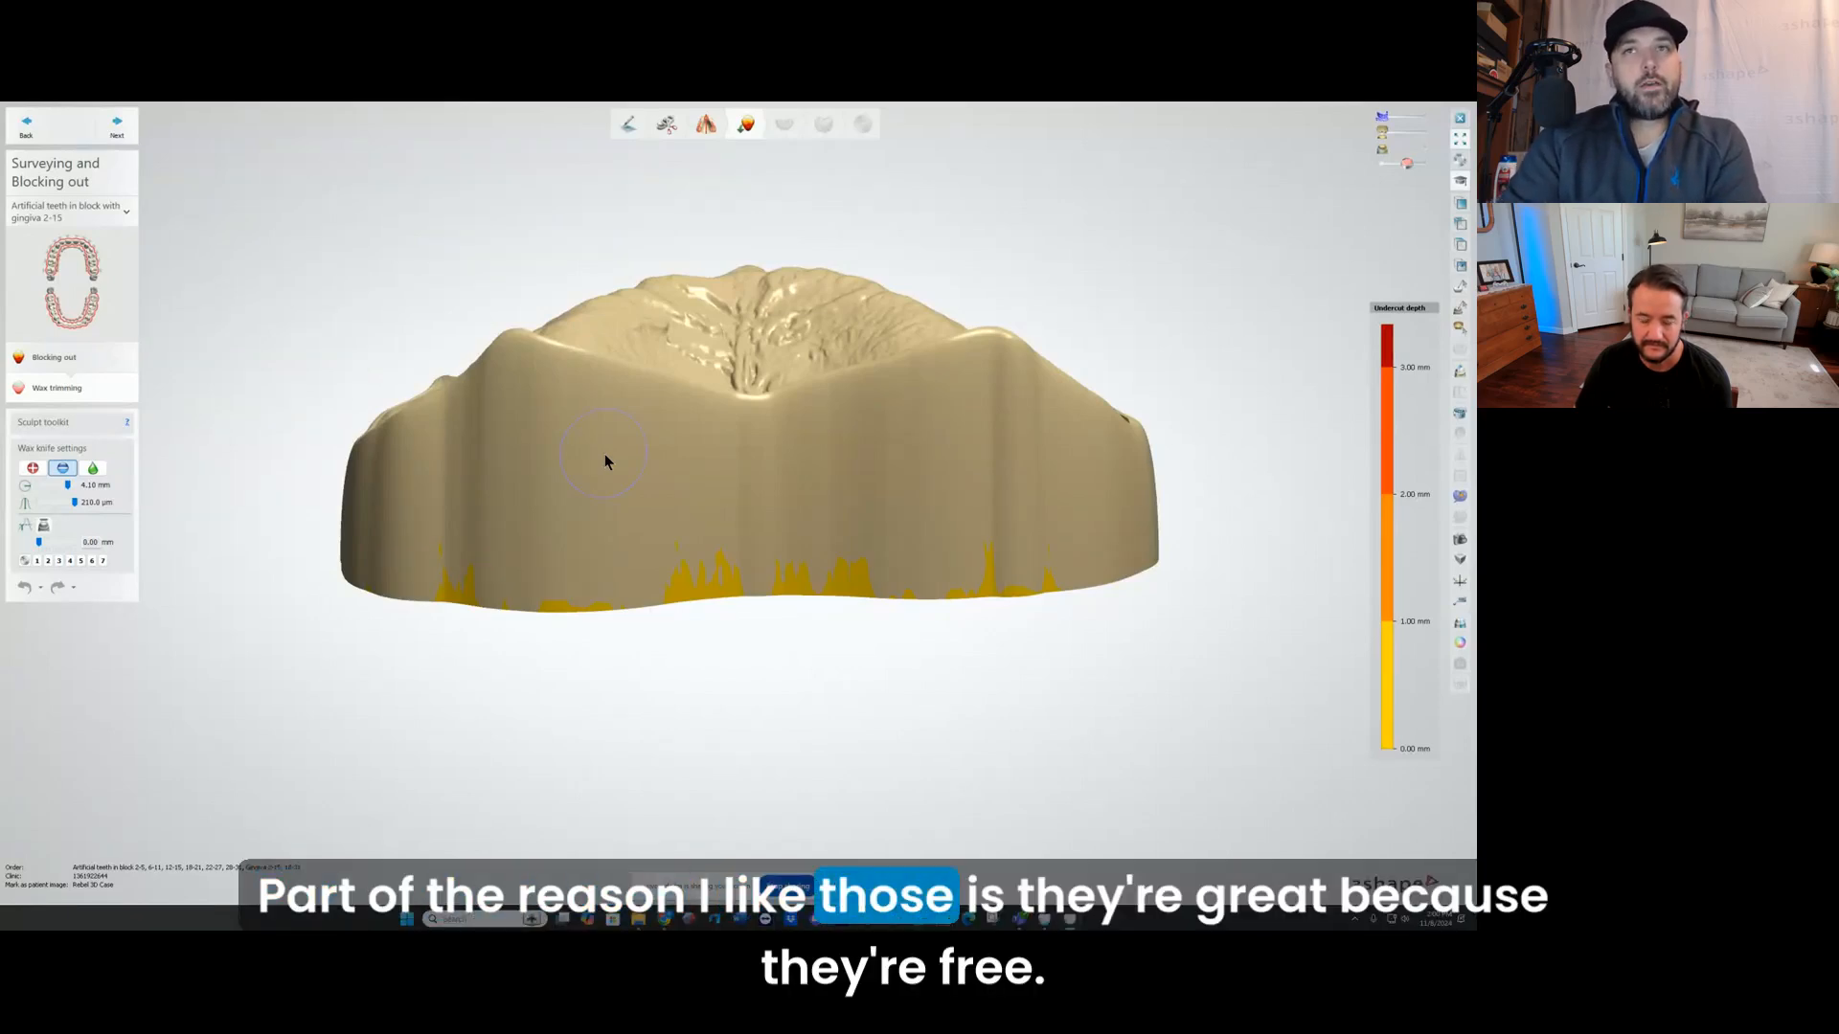
left_click(117, 127)
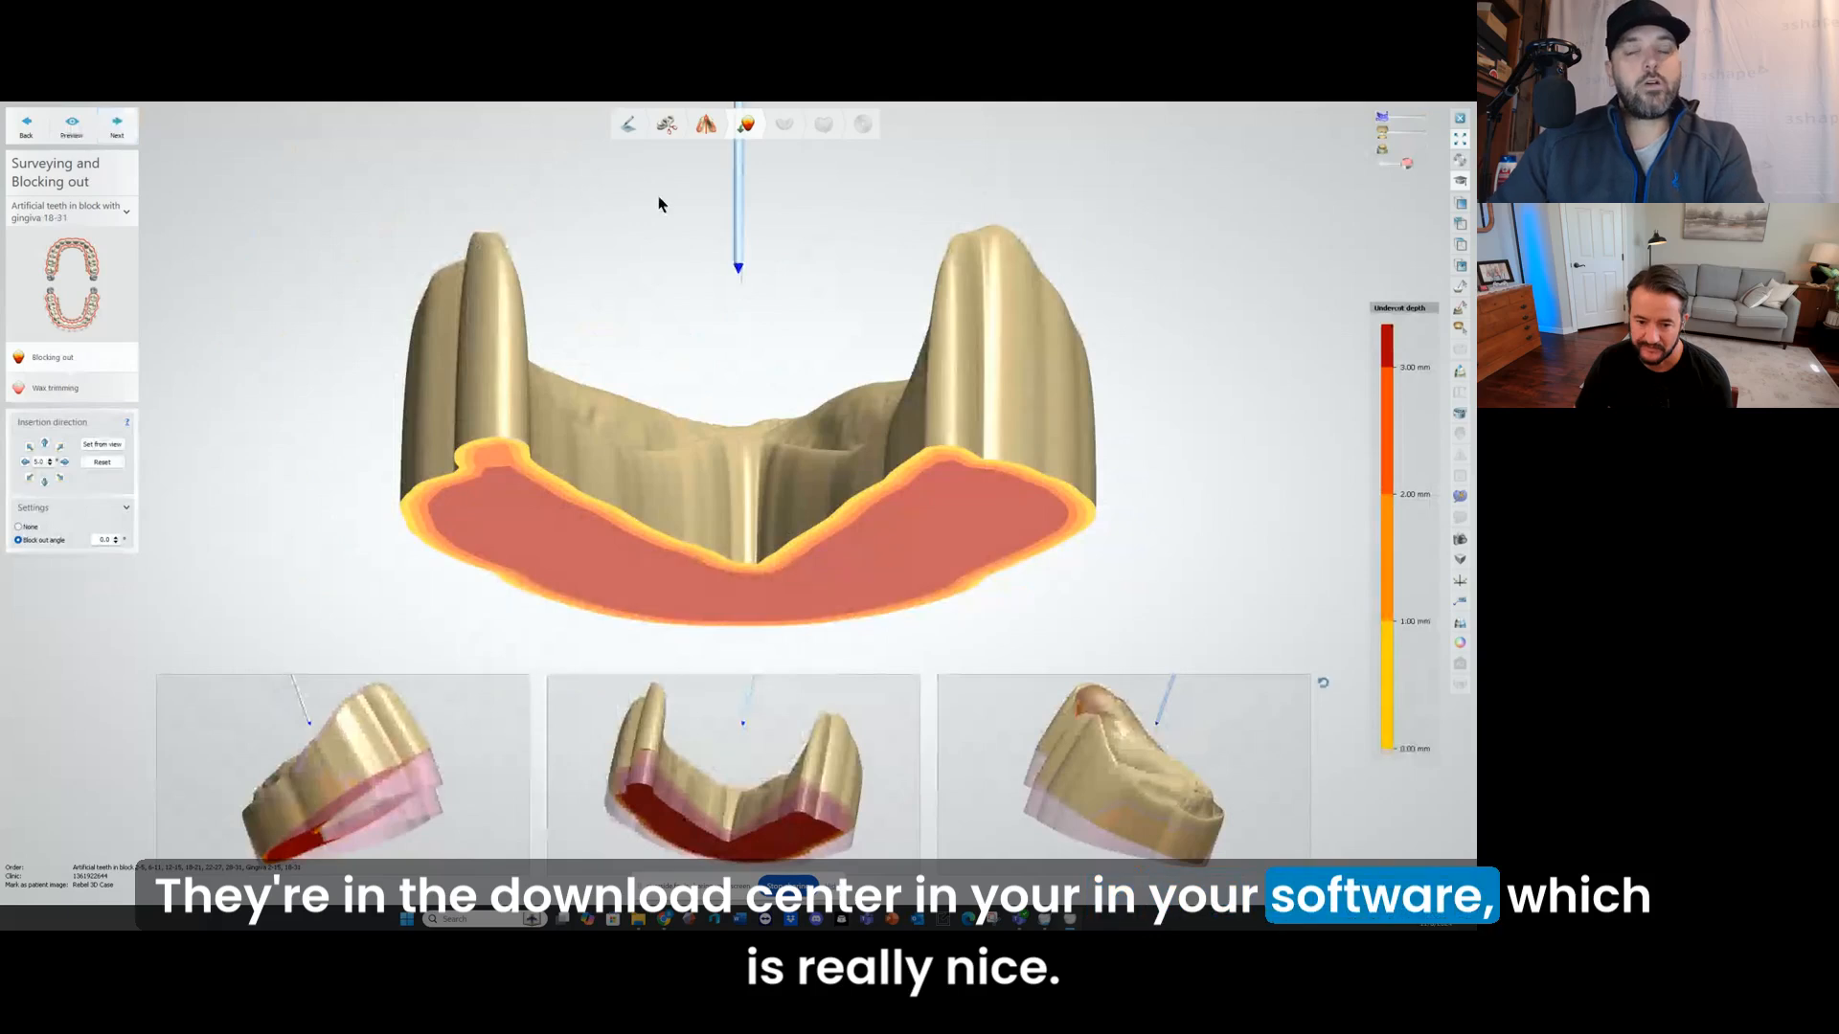
left_click(120, 128)
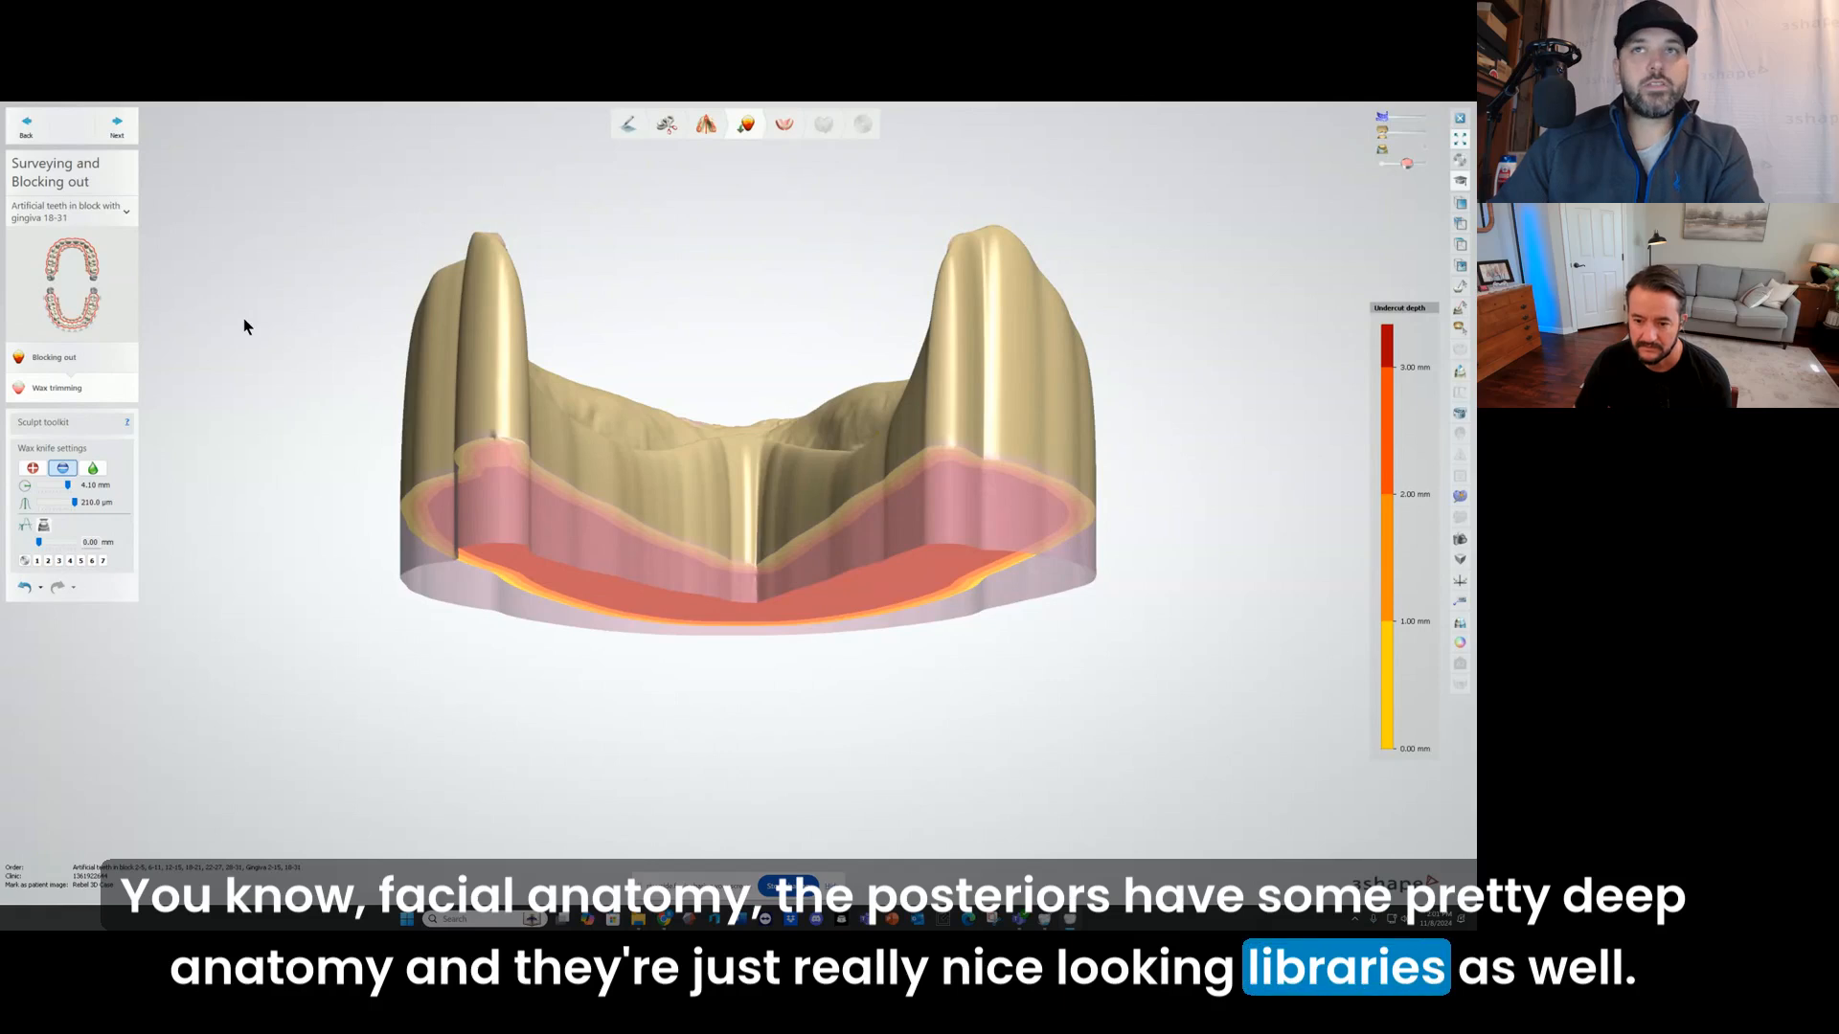
left_click(123, 123)
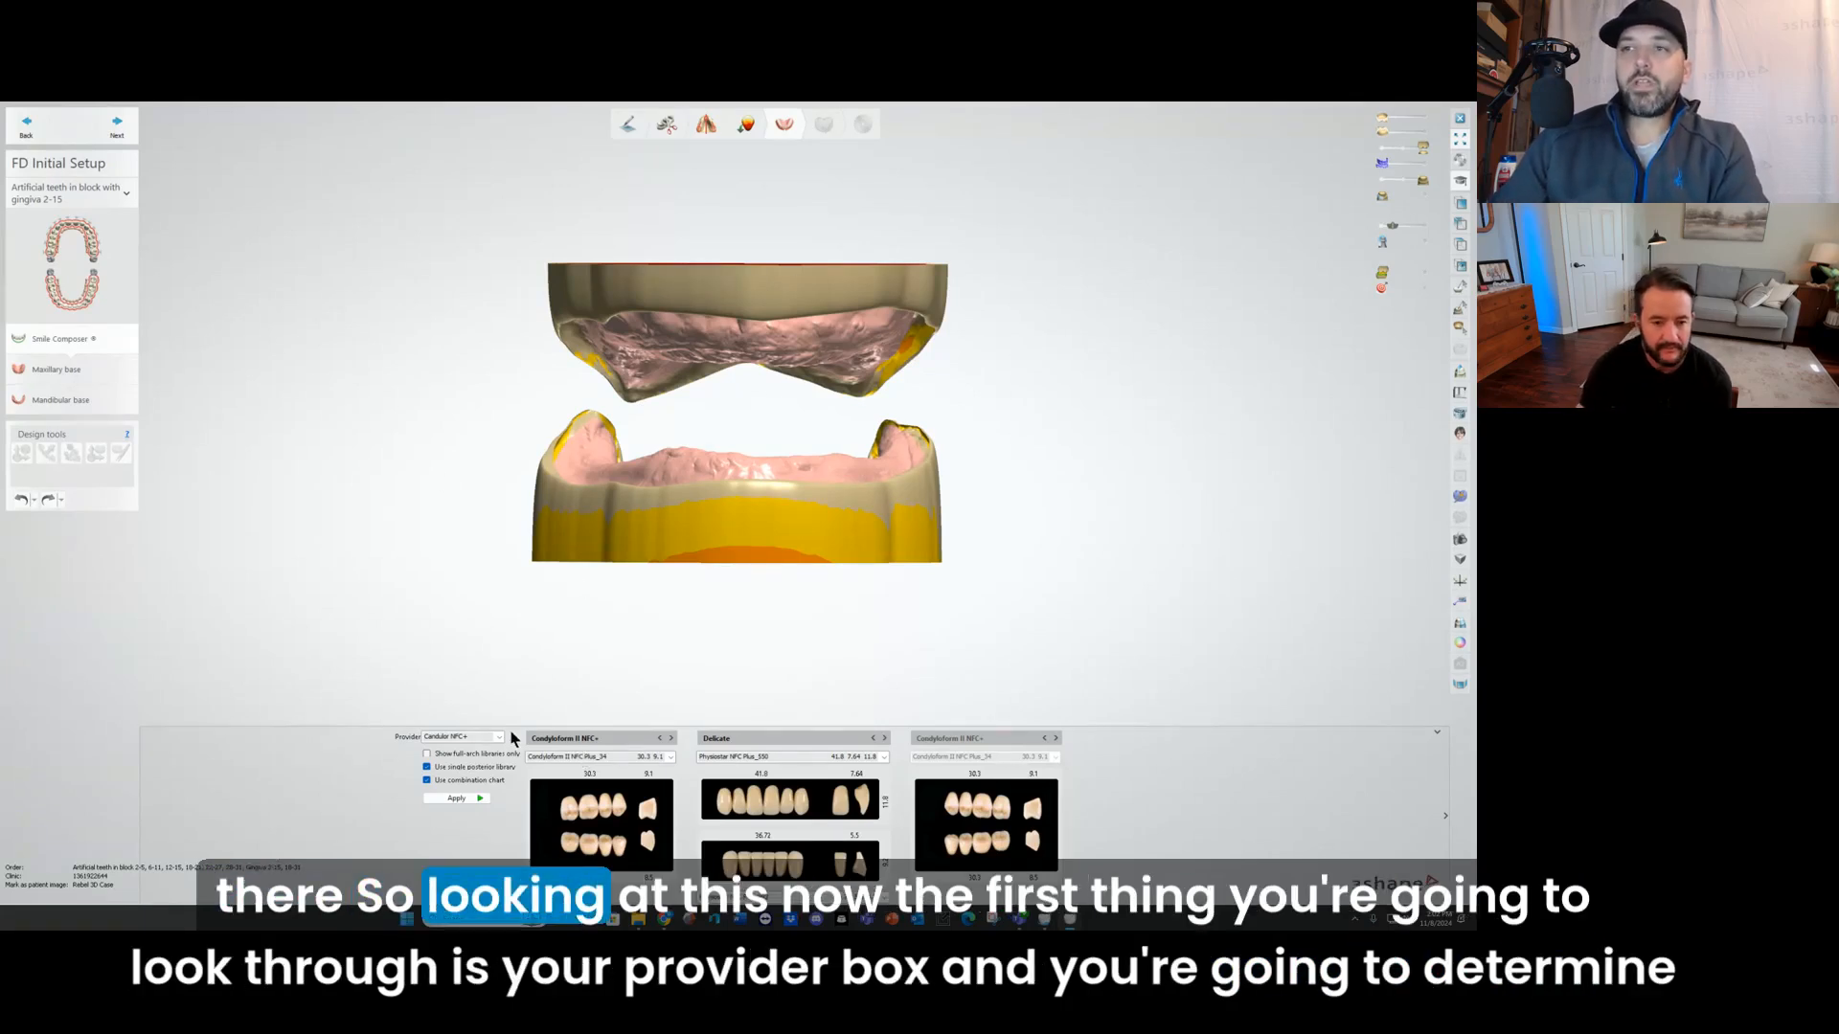
Step: Browse the available tooth library providers and choose DS Digital HC Genios as the provider
left_click(456, 738)
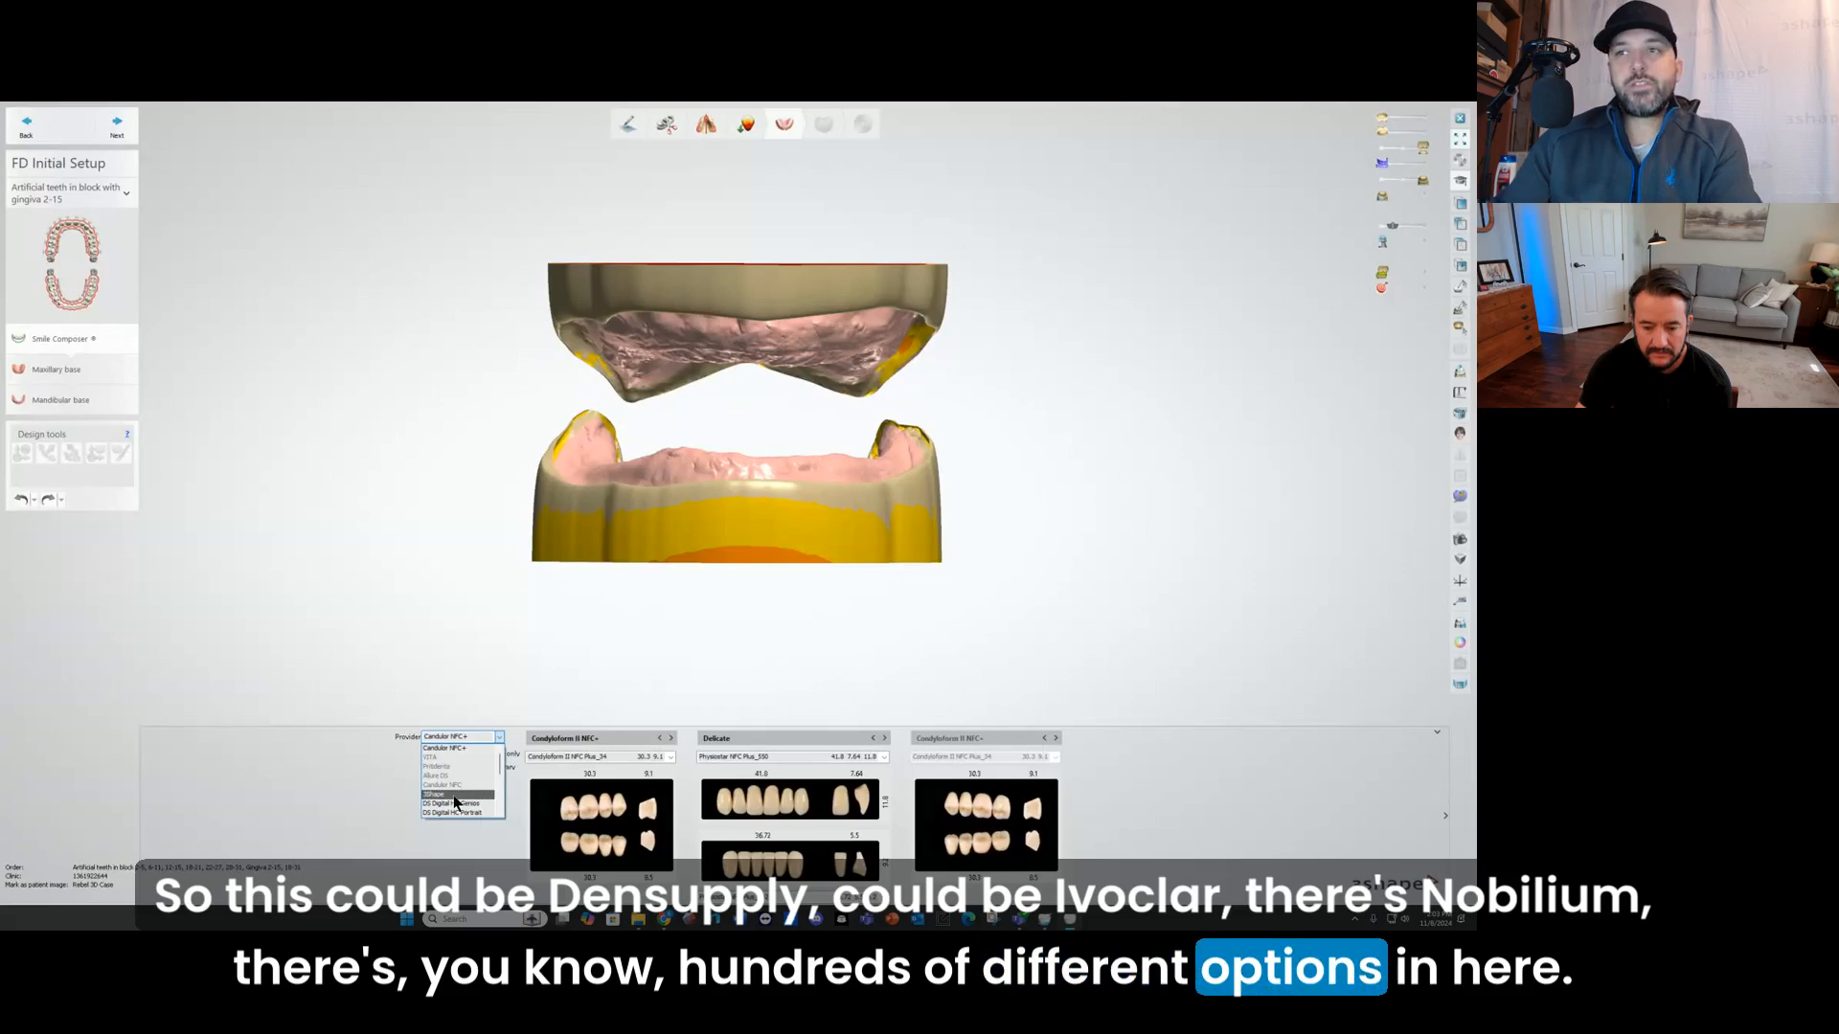
scroll(455, 780, "down", 5)
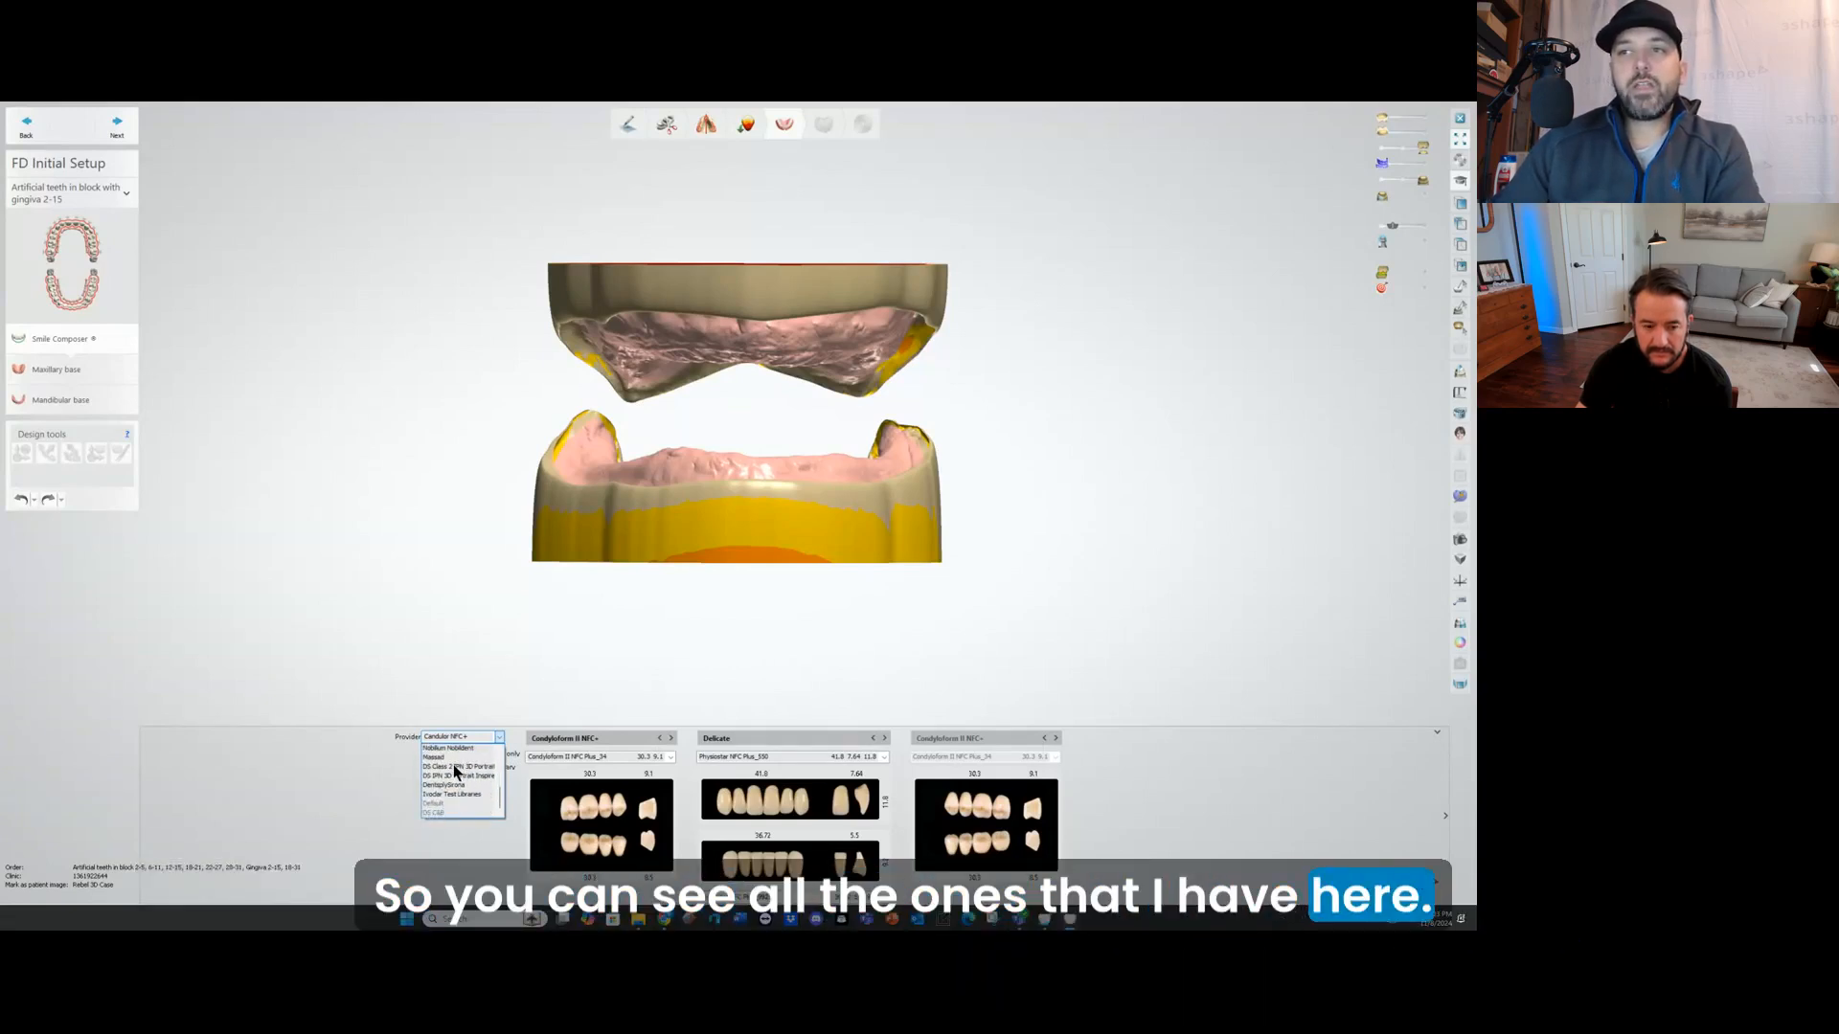
scroll(454, 770, "up", 2)
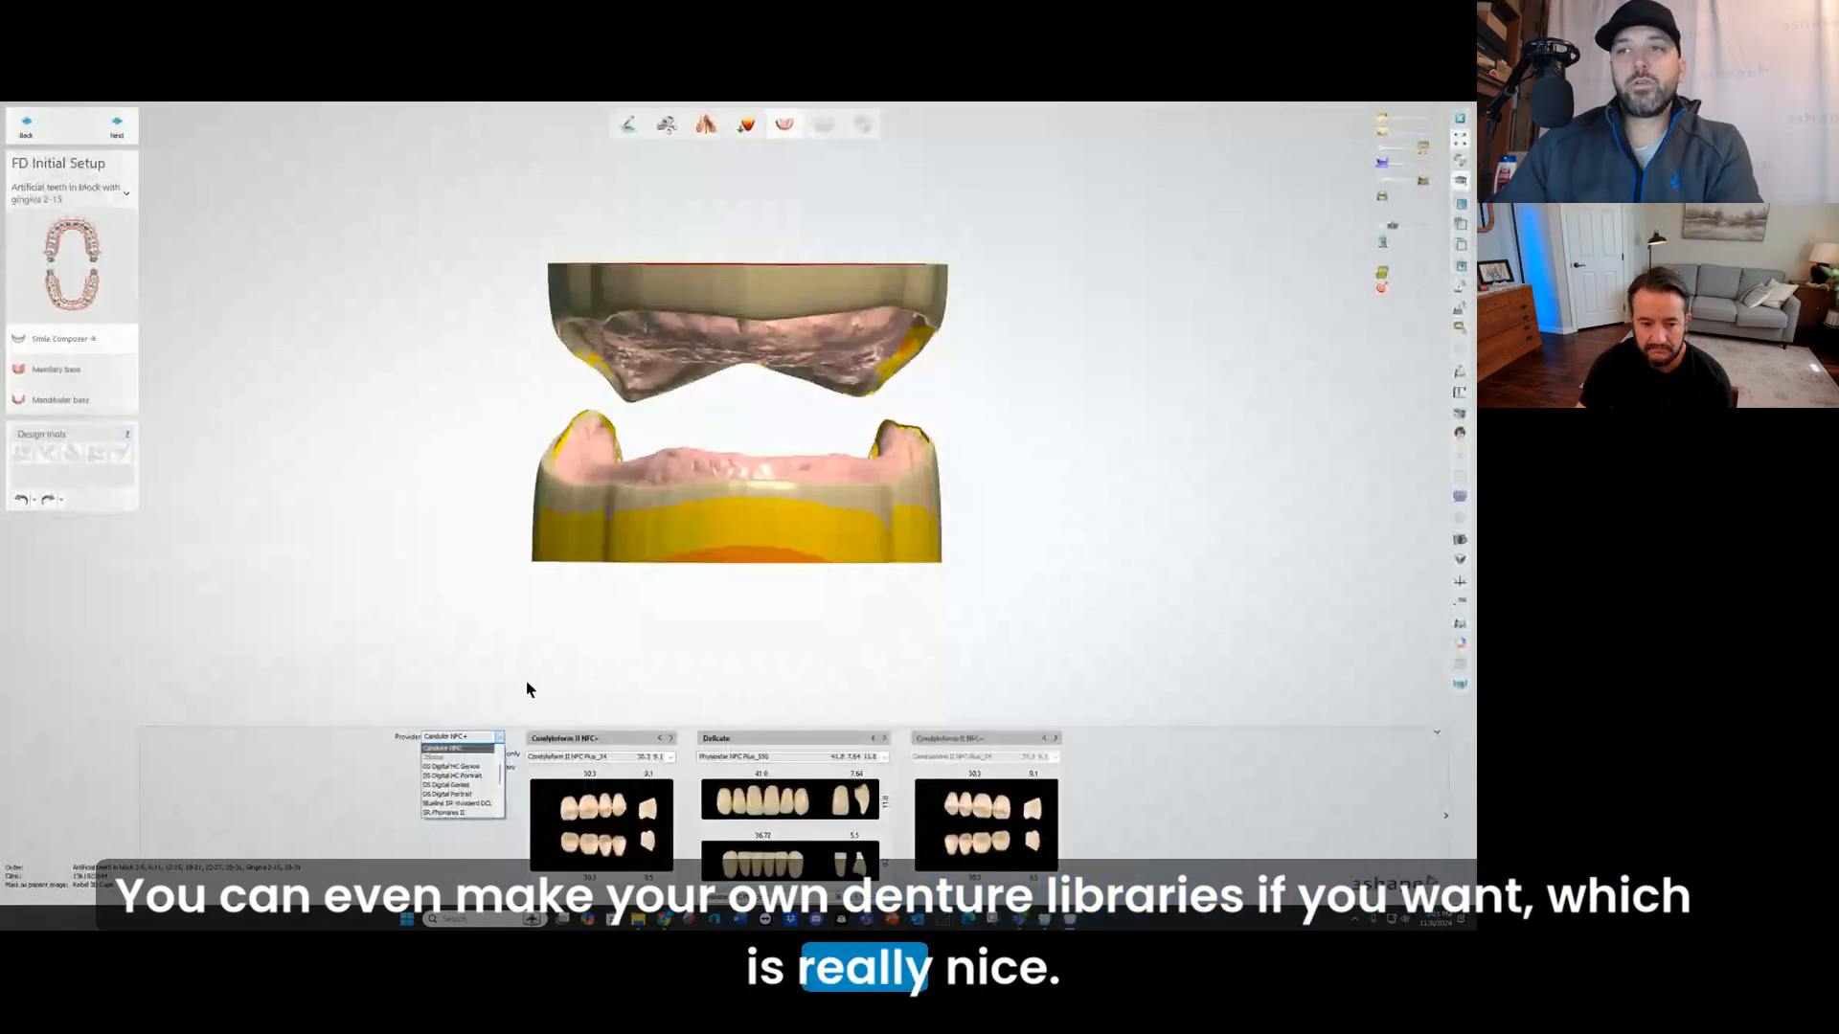
scroll(460, 777, "up", 3)
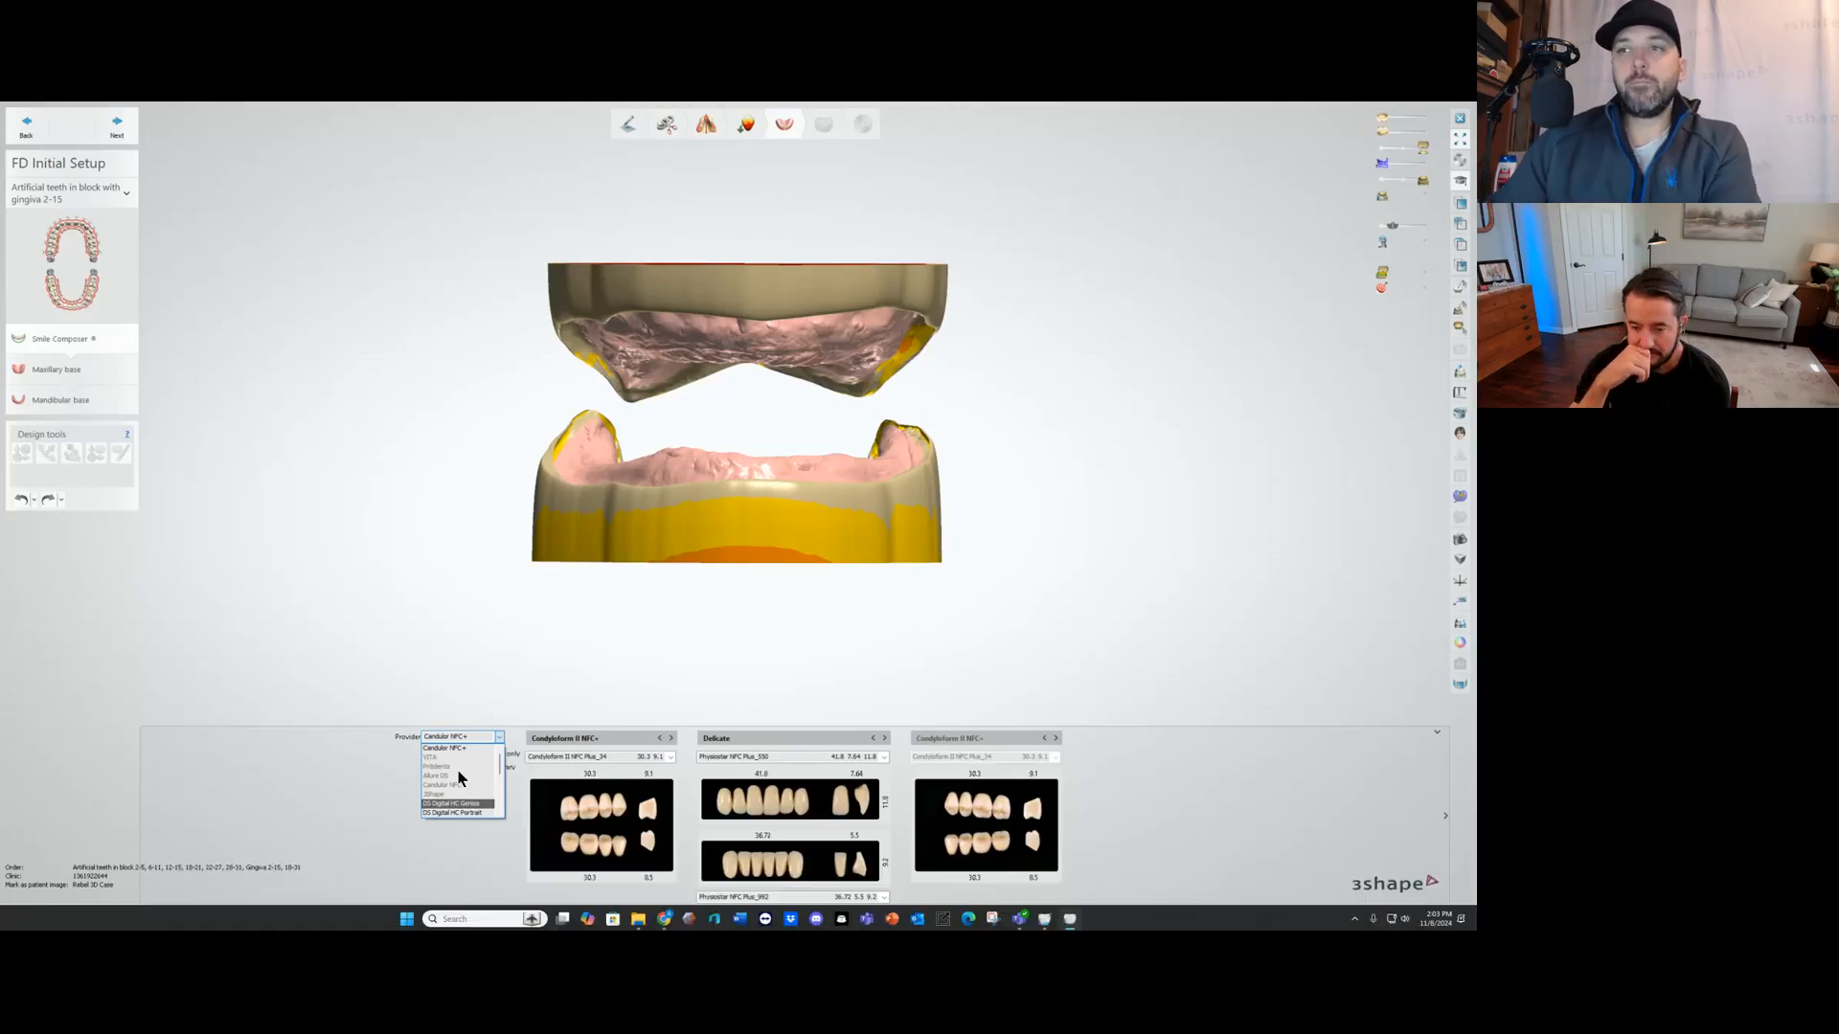
scroll(458, 778, "down", 1)
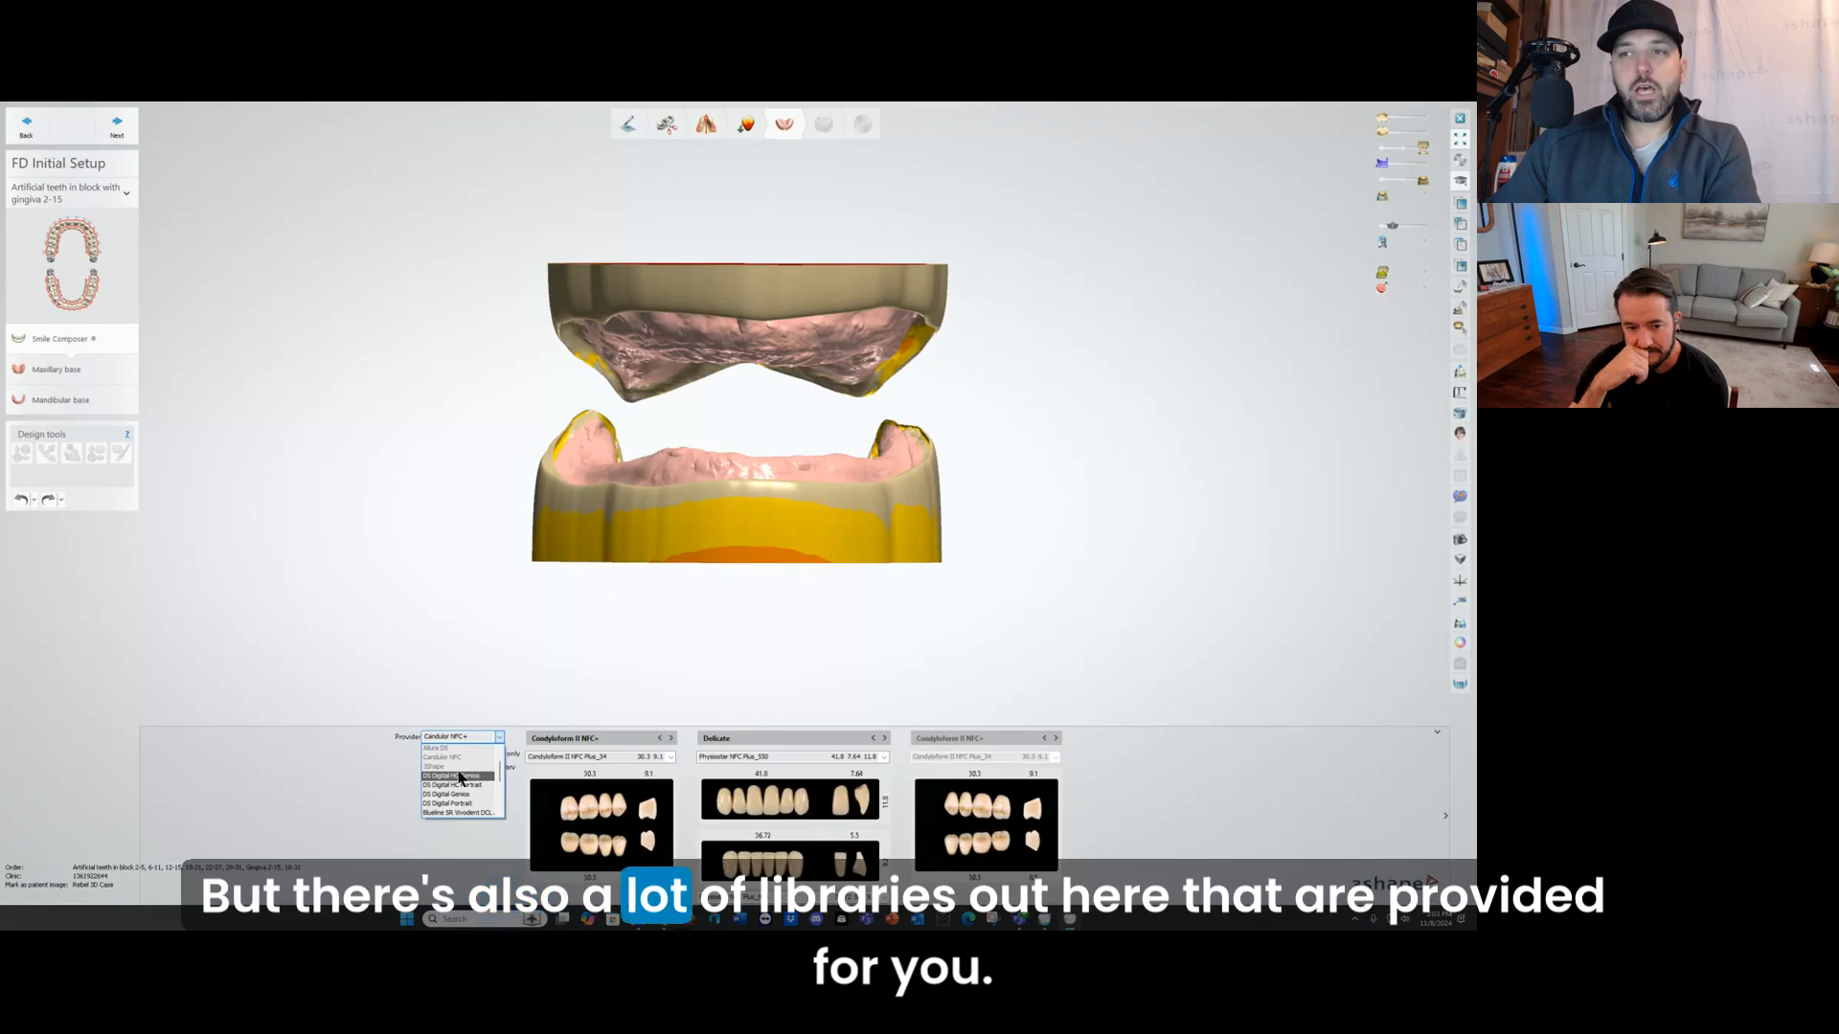
scroll(463, 785, "down", 5)
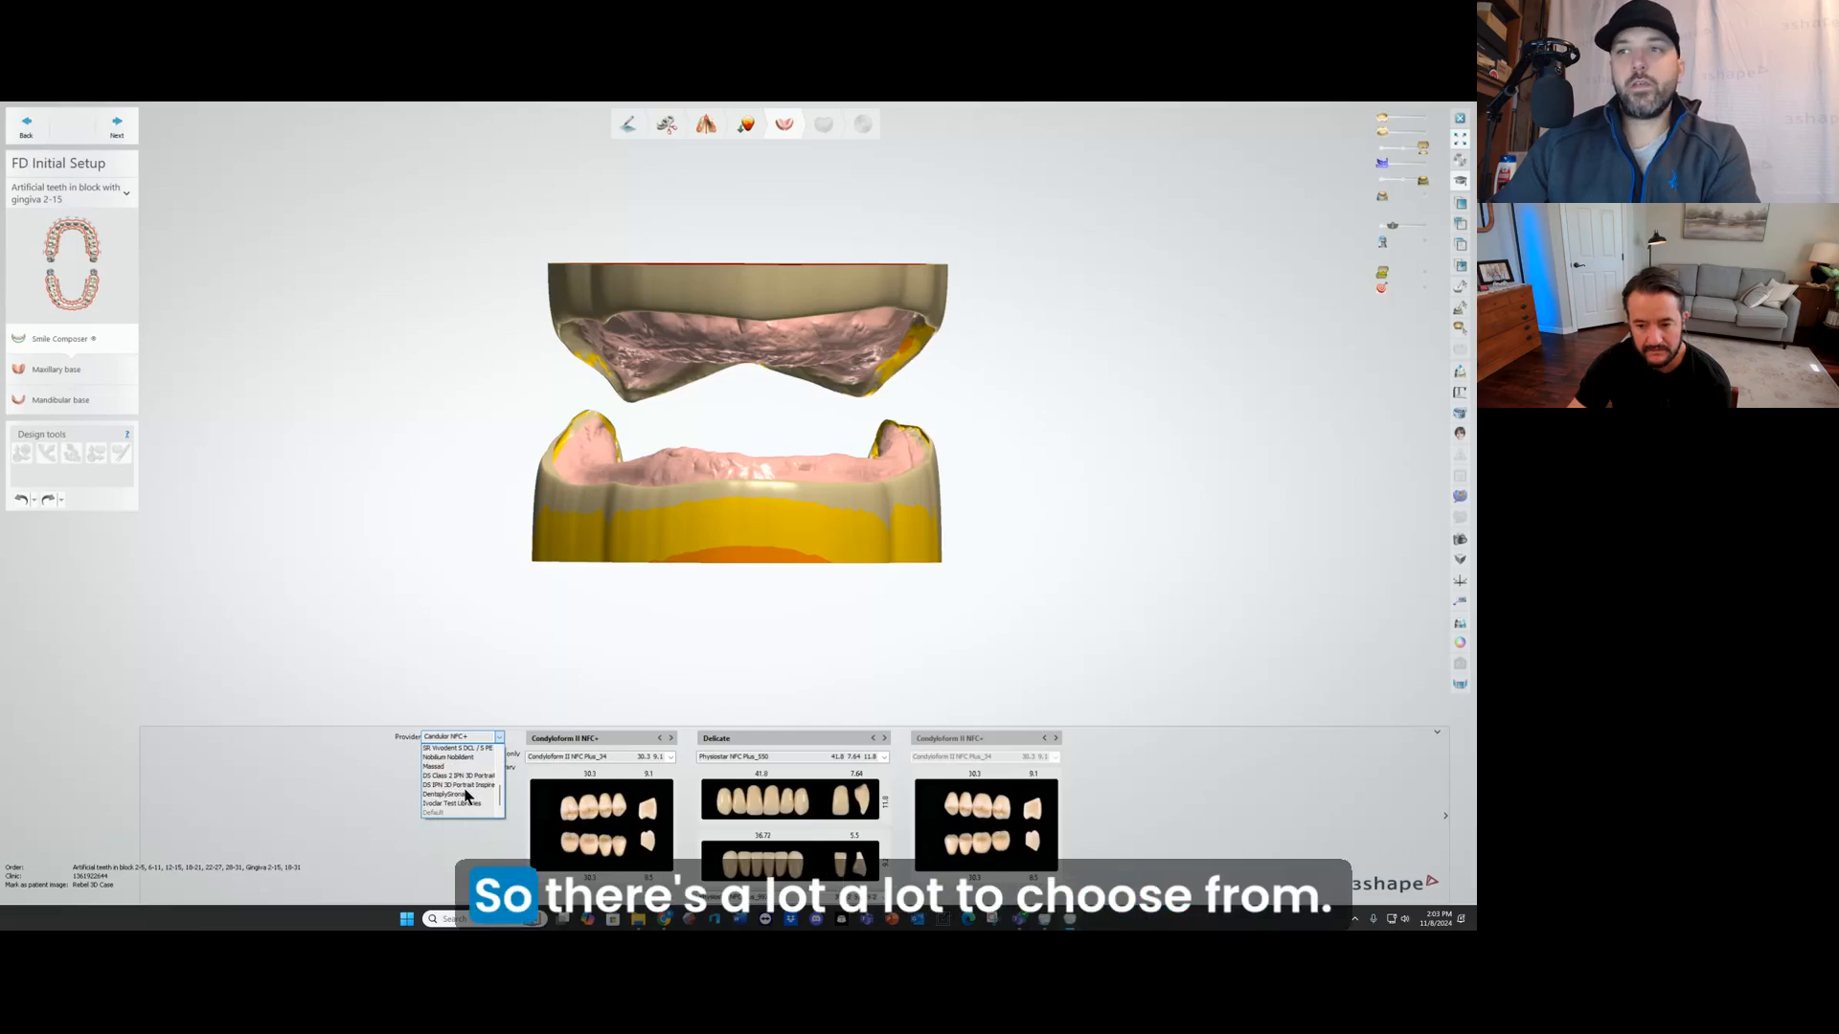
scroll(460, 793, "up", 1)
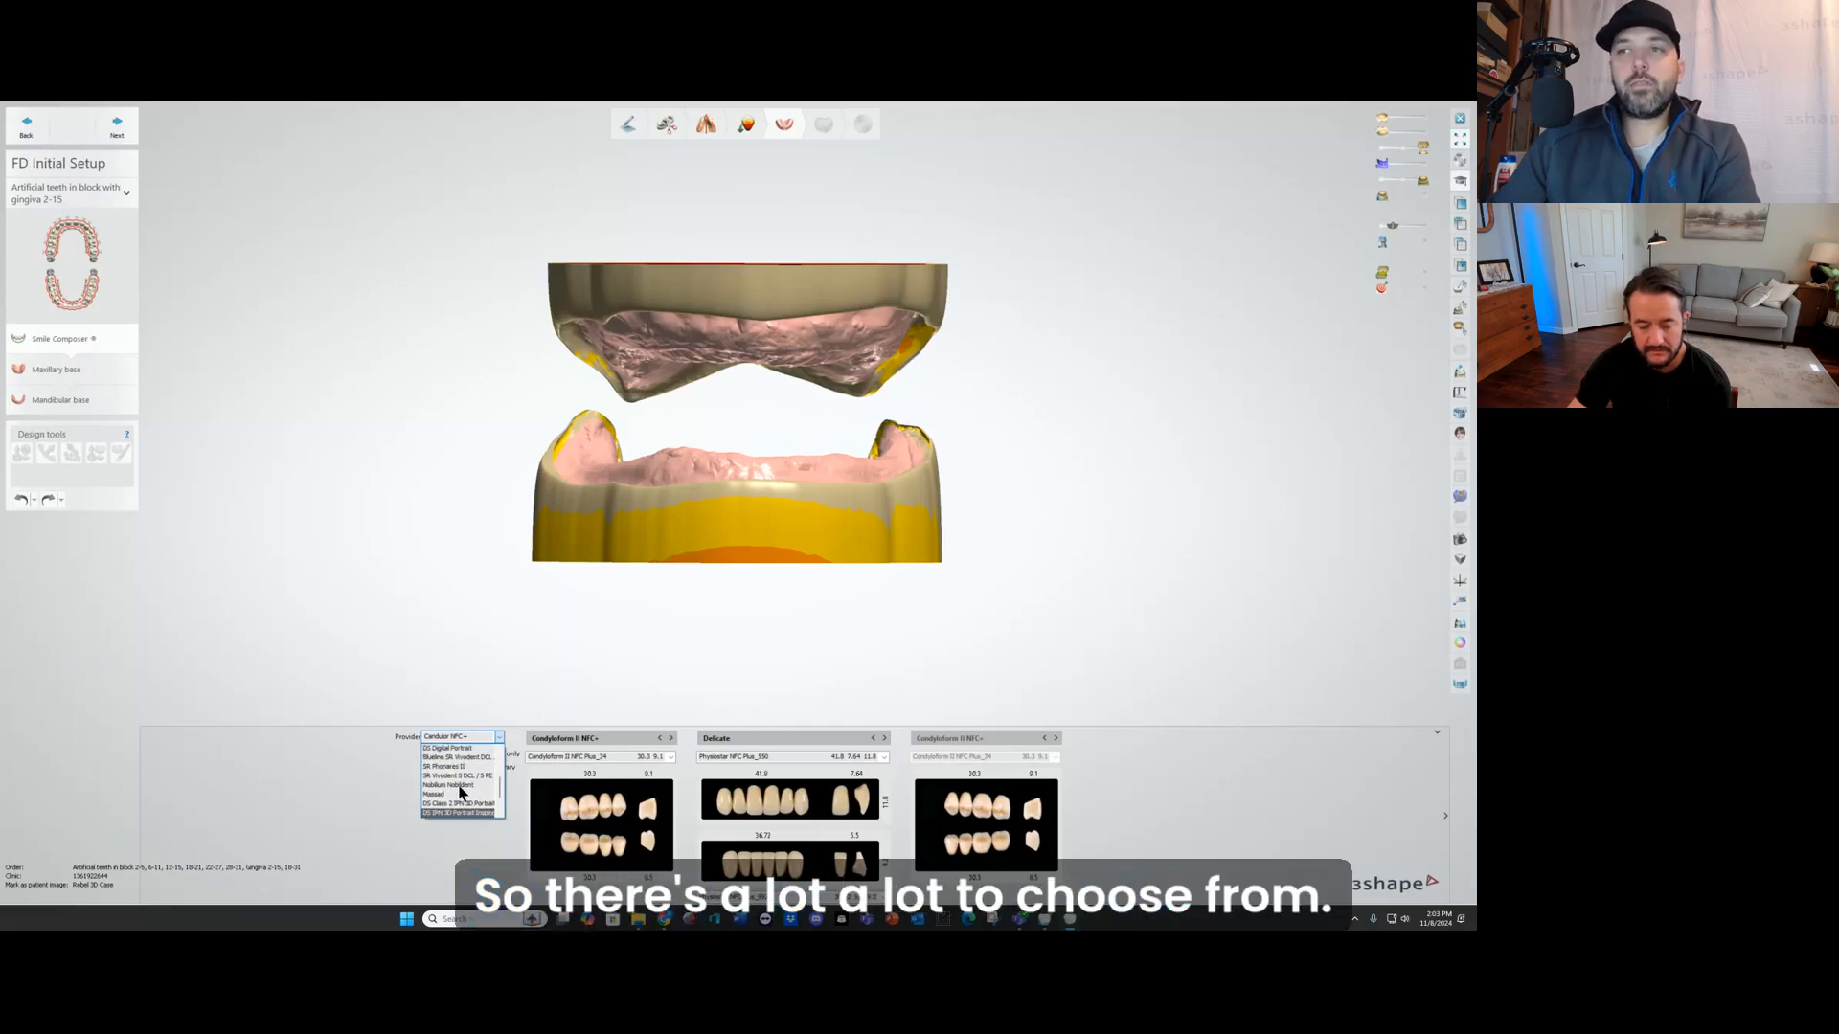
scroll(460, 791, "up", 2)
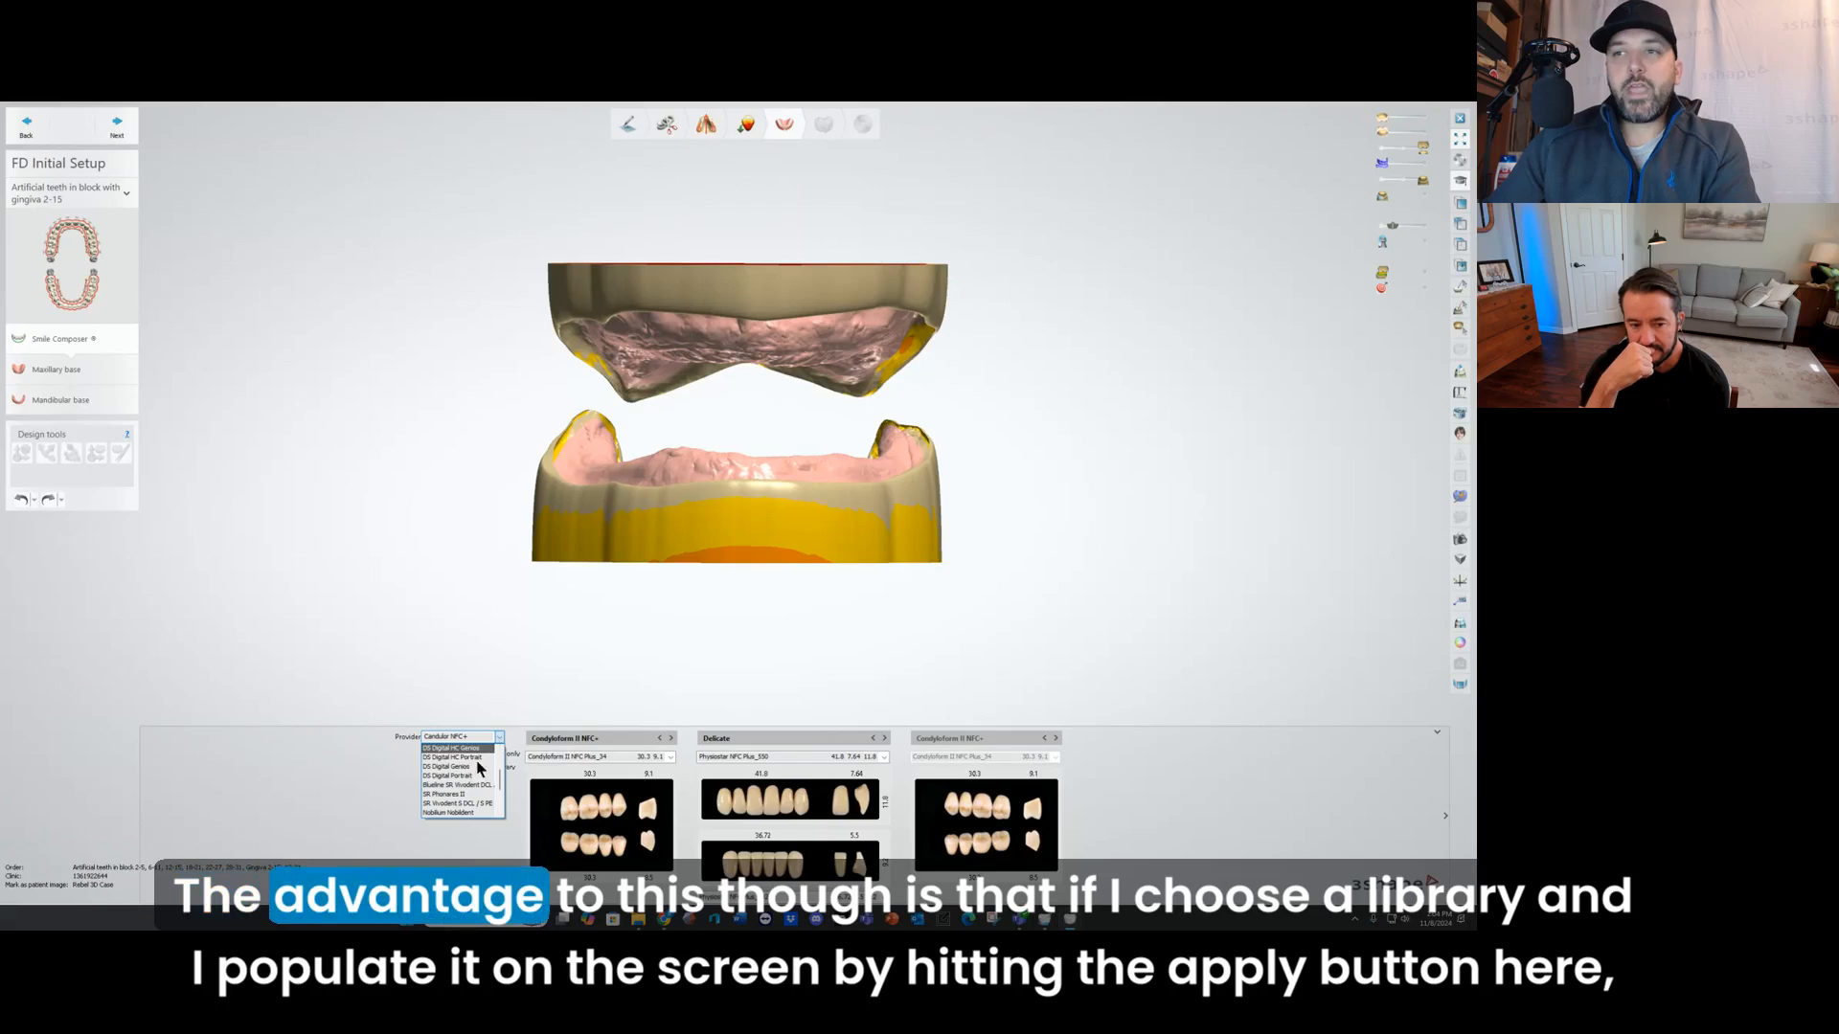
left_click(452, 748)
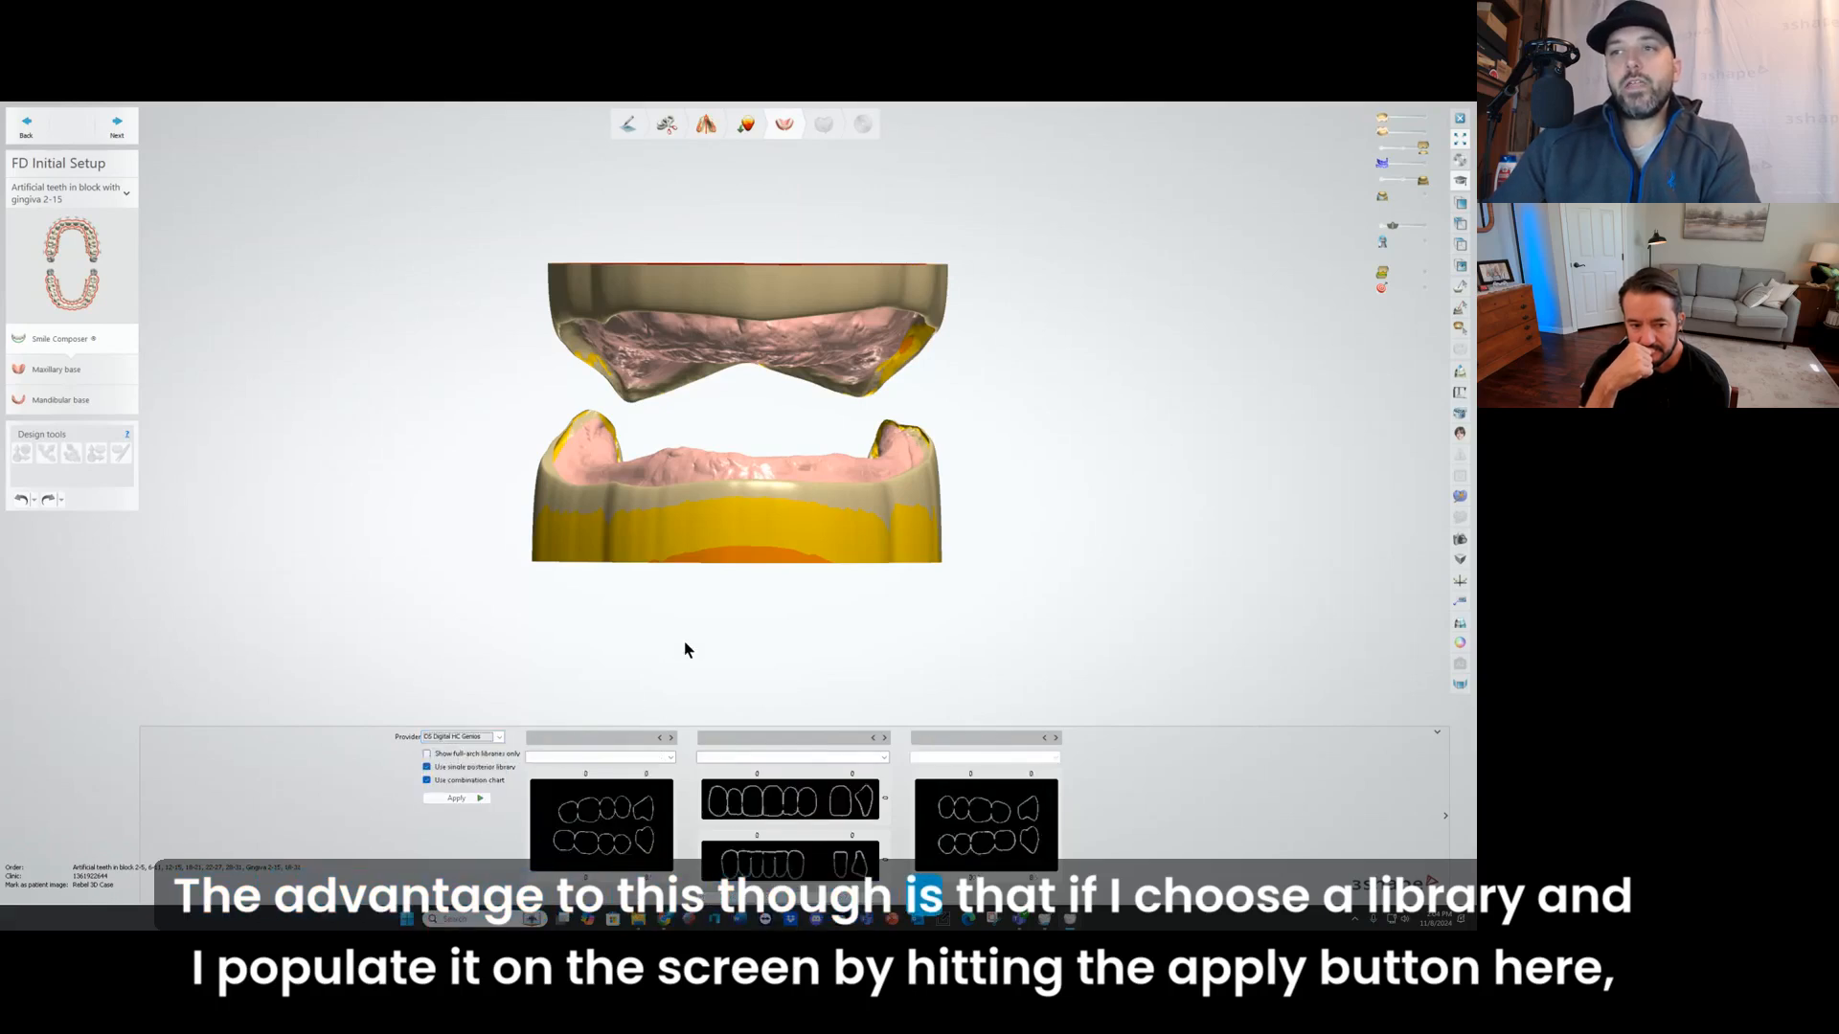
Step: Limit the choice to full arch libraries and apply the balanced tooth library to both arches
left_click(428, 754)
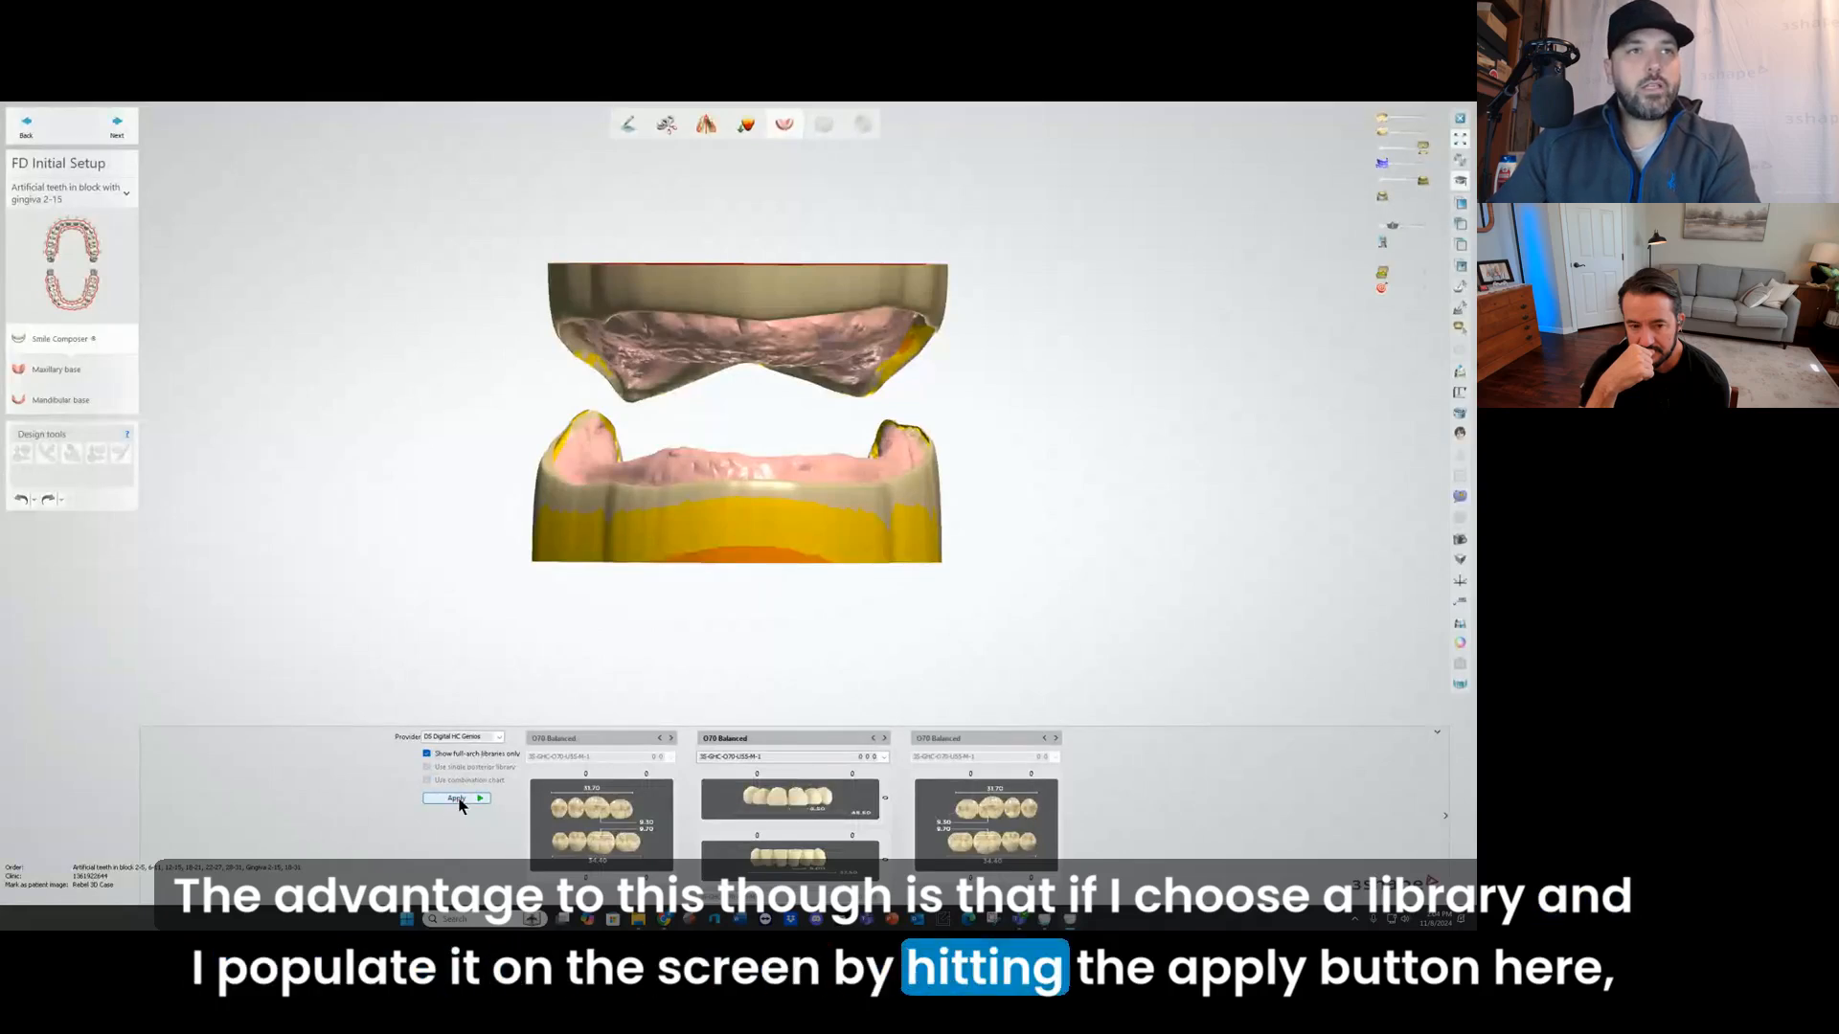
left_click(458, 798)
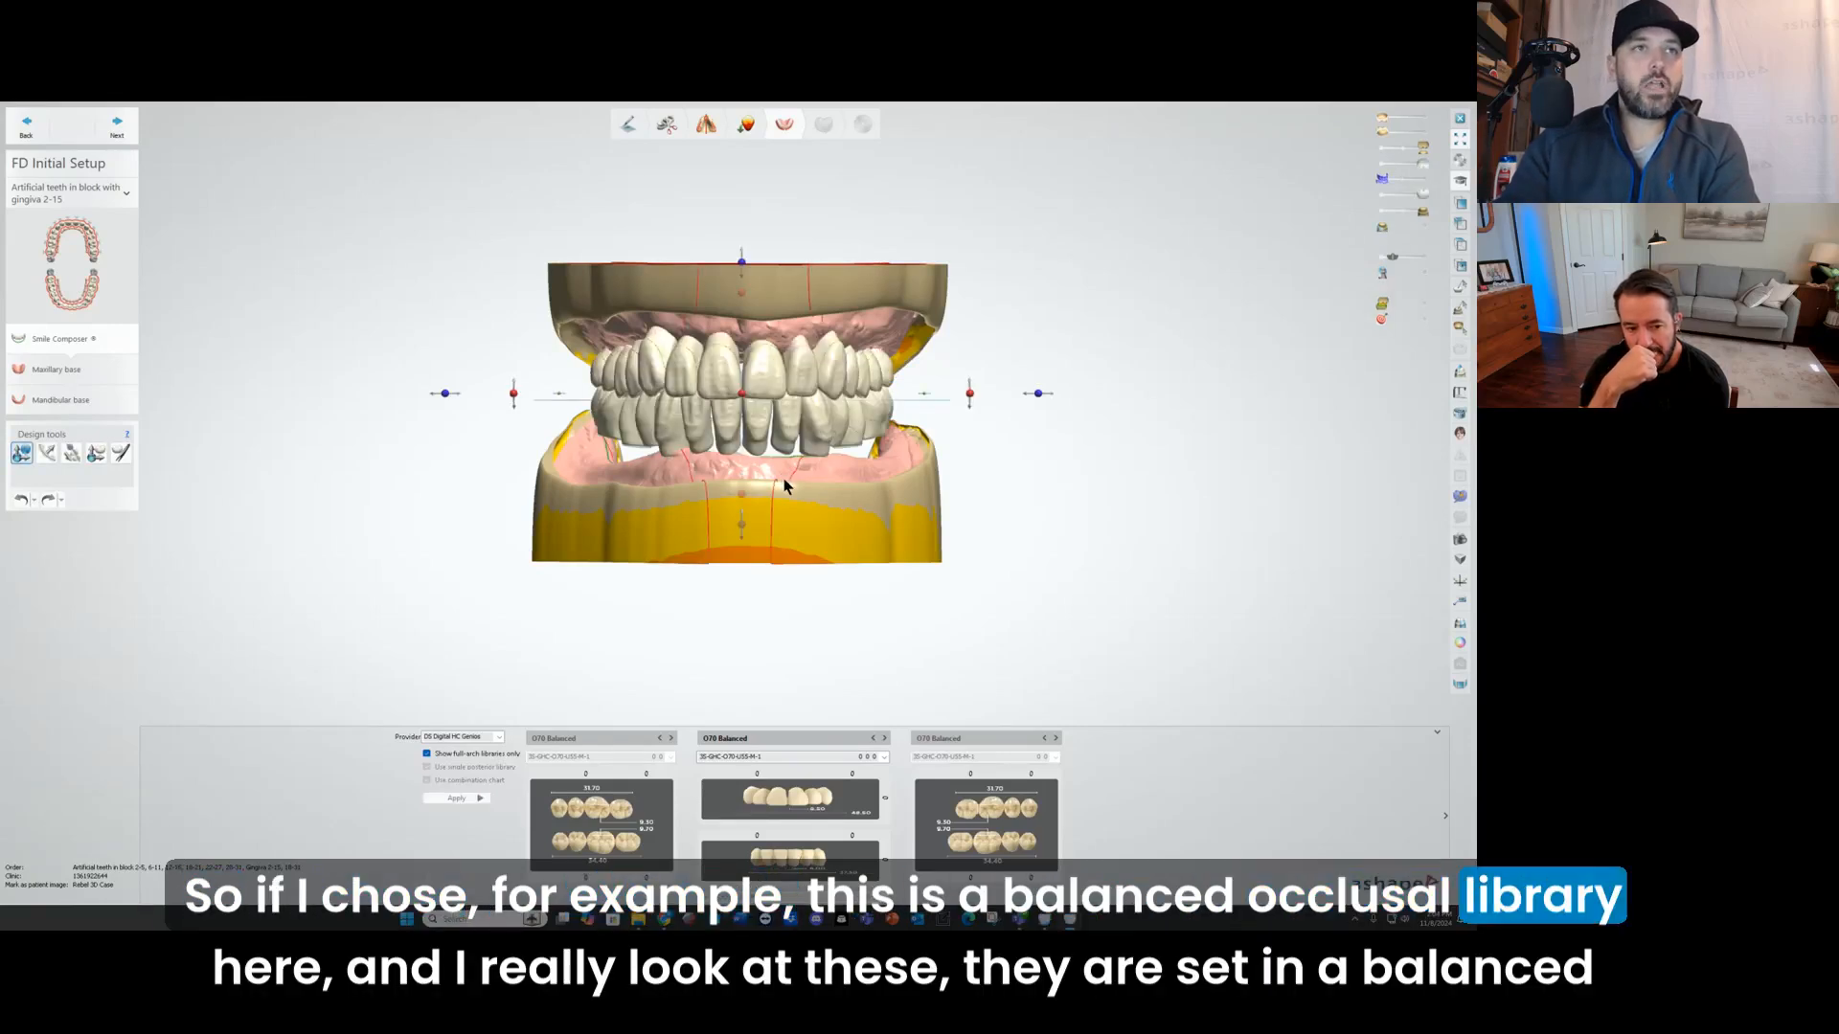
scroll(733, 399, "up", 3)
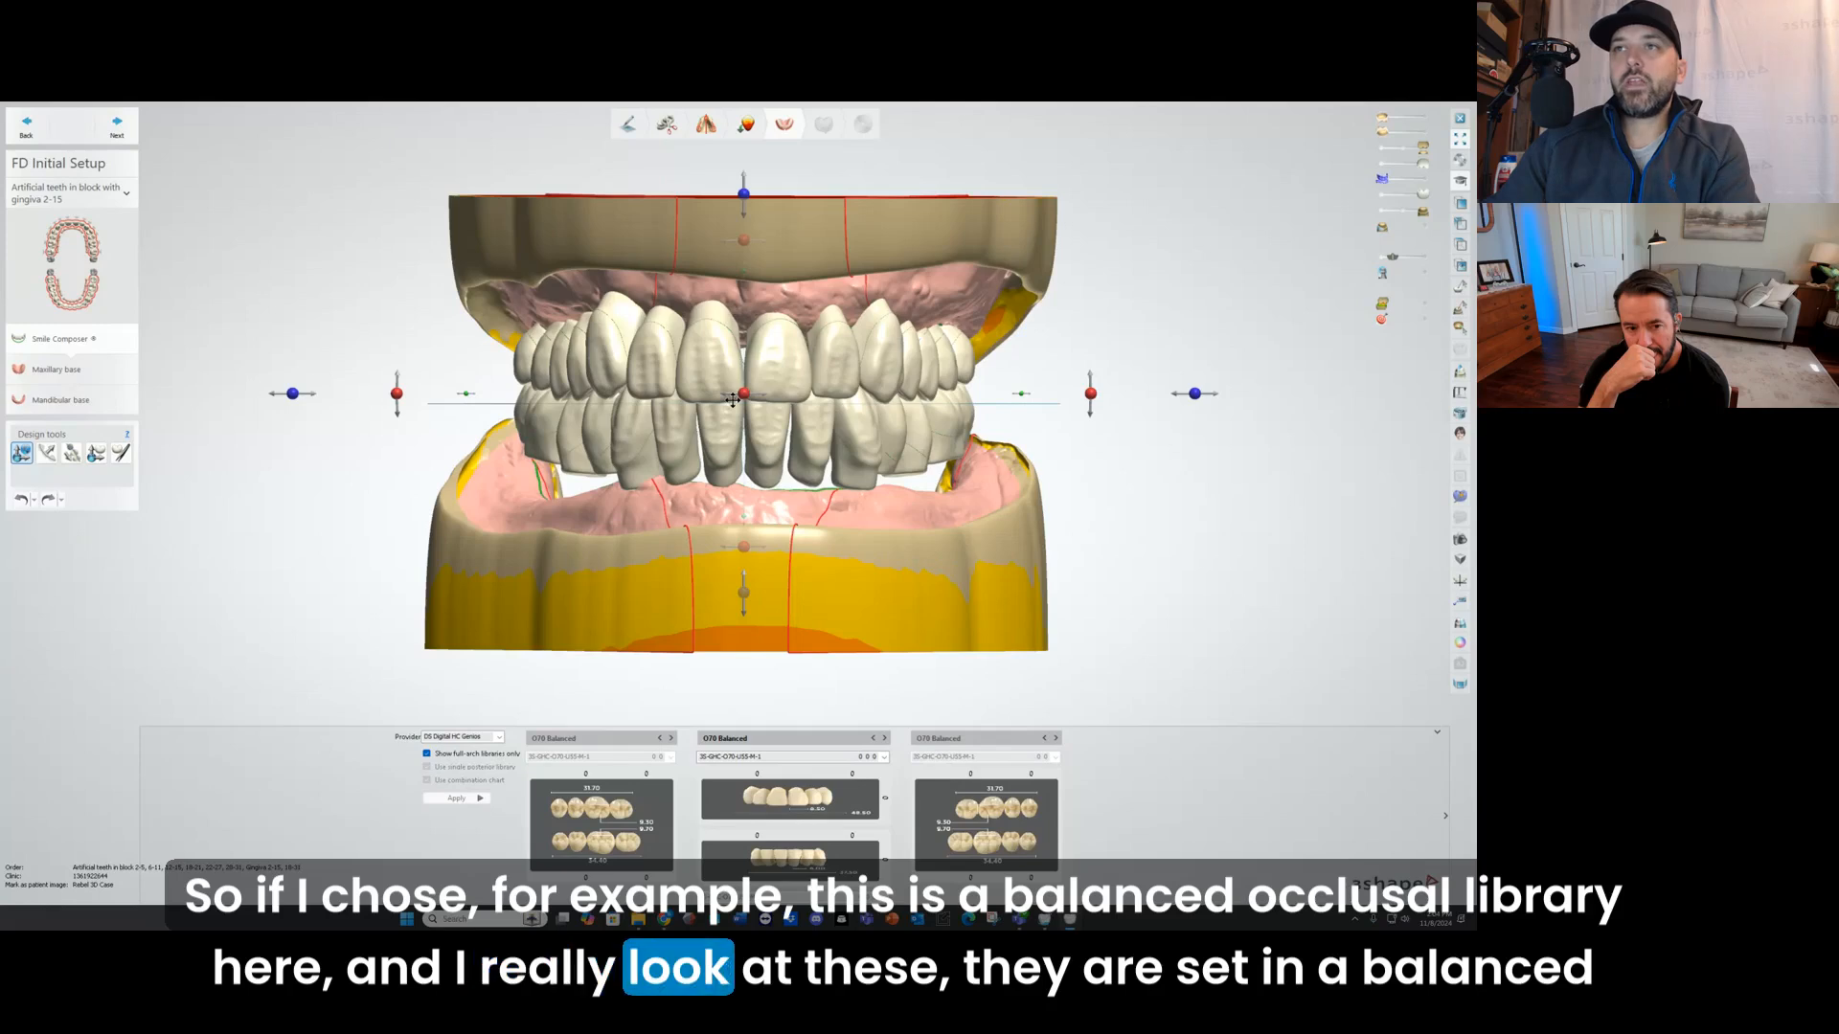
Step: Fade in the original upper denture scan so it overlays the balanced library teeth semi-transparently
scroll(571, 411, "up", 3)
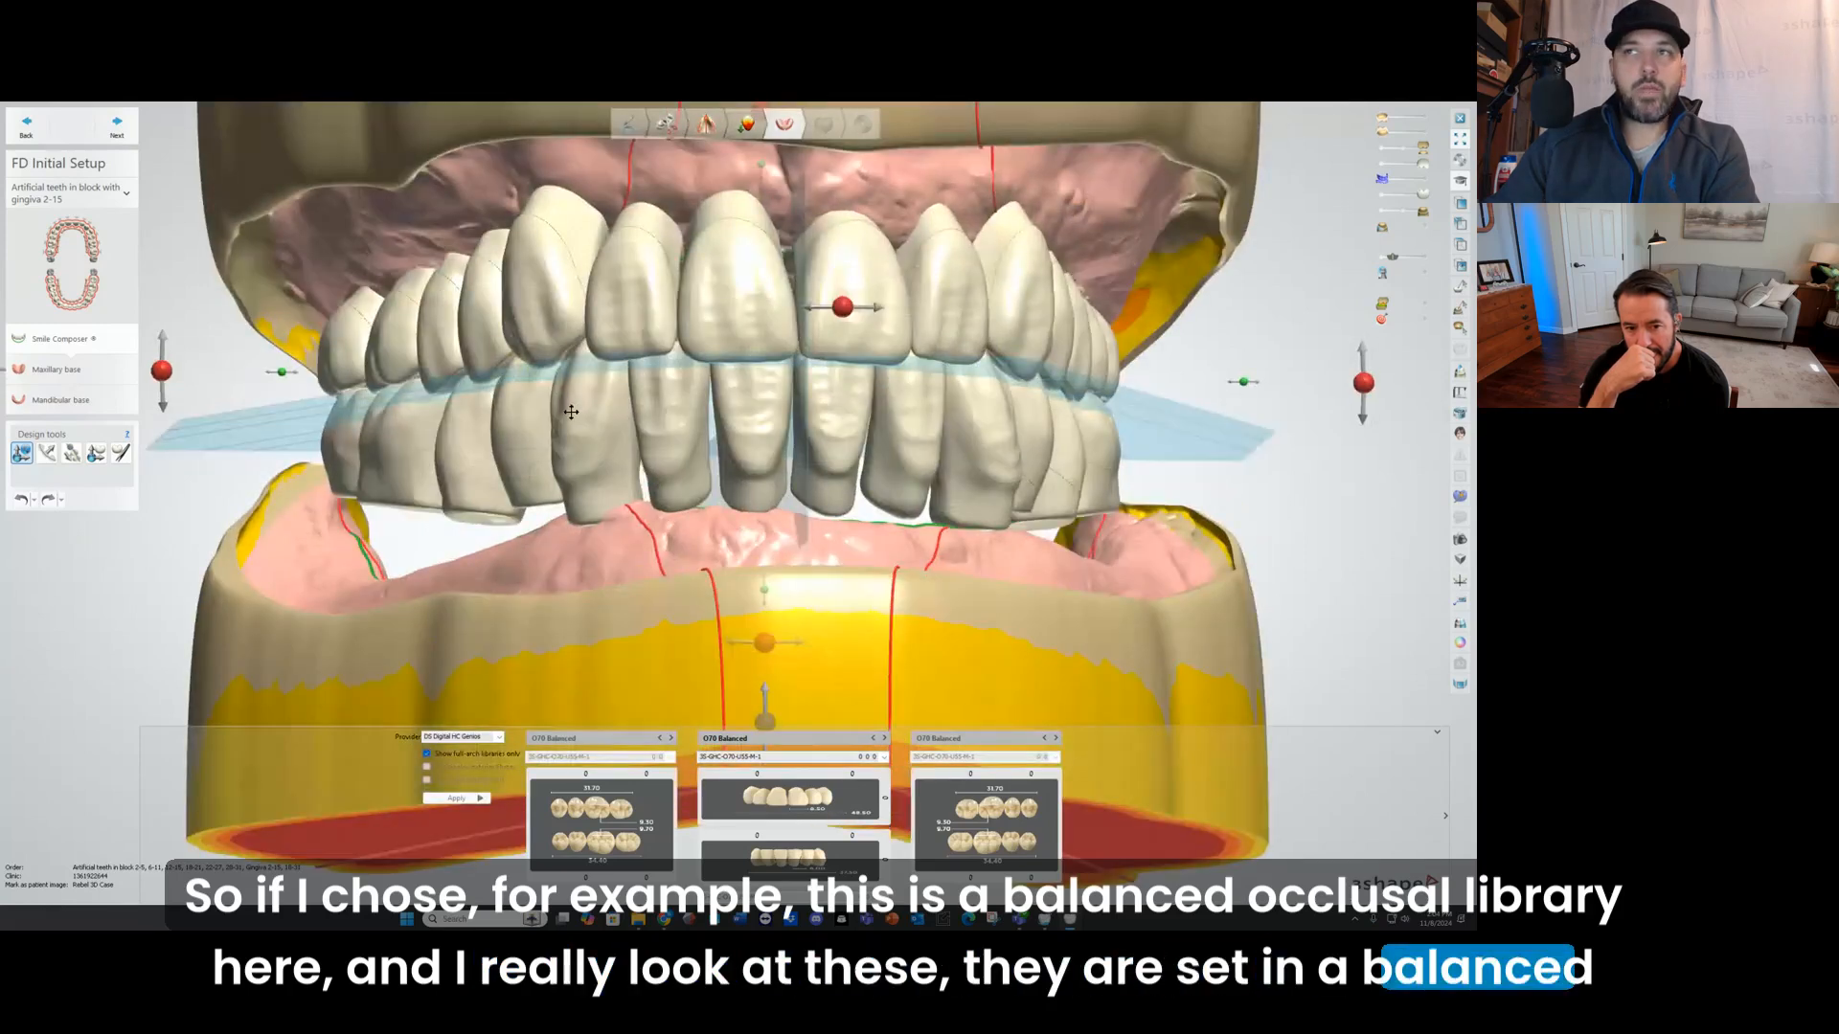
right_click_drag(571, 412, 517, 355)
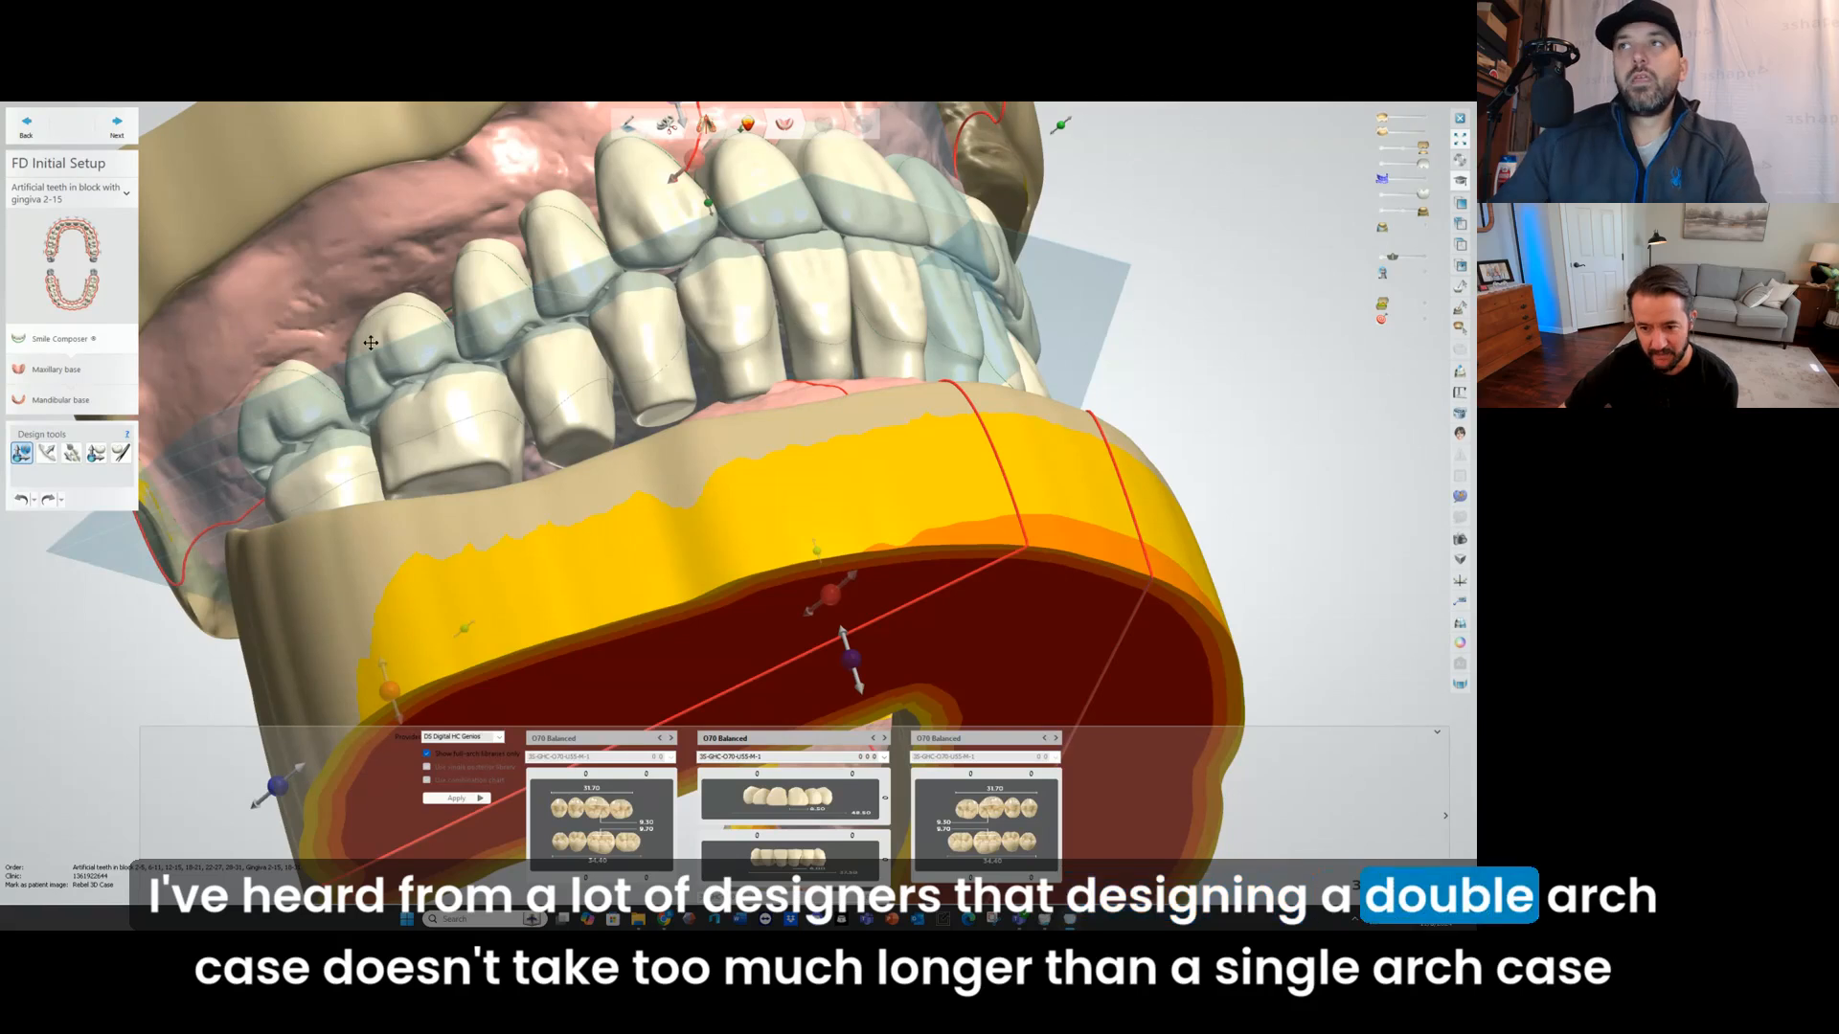
scroll(831, 390, "down", 4)
right_click_drag(826, 337, 716, 429)
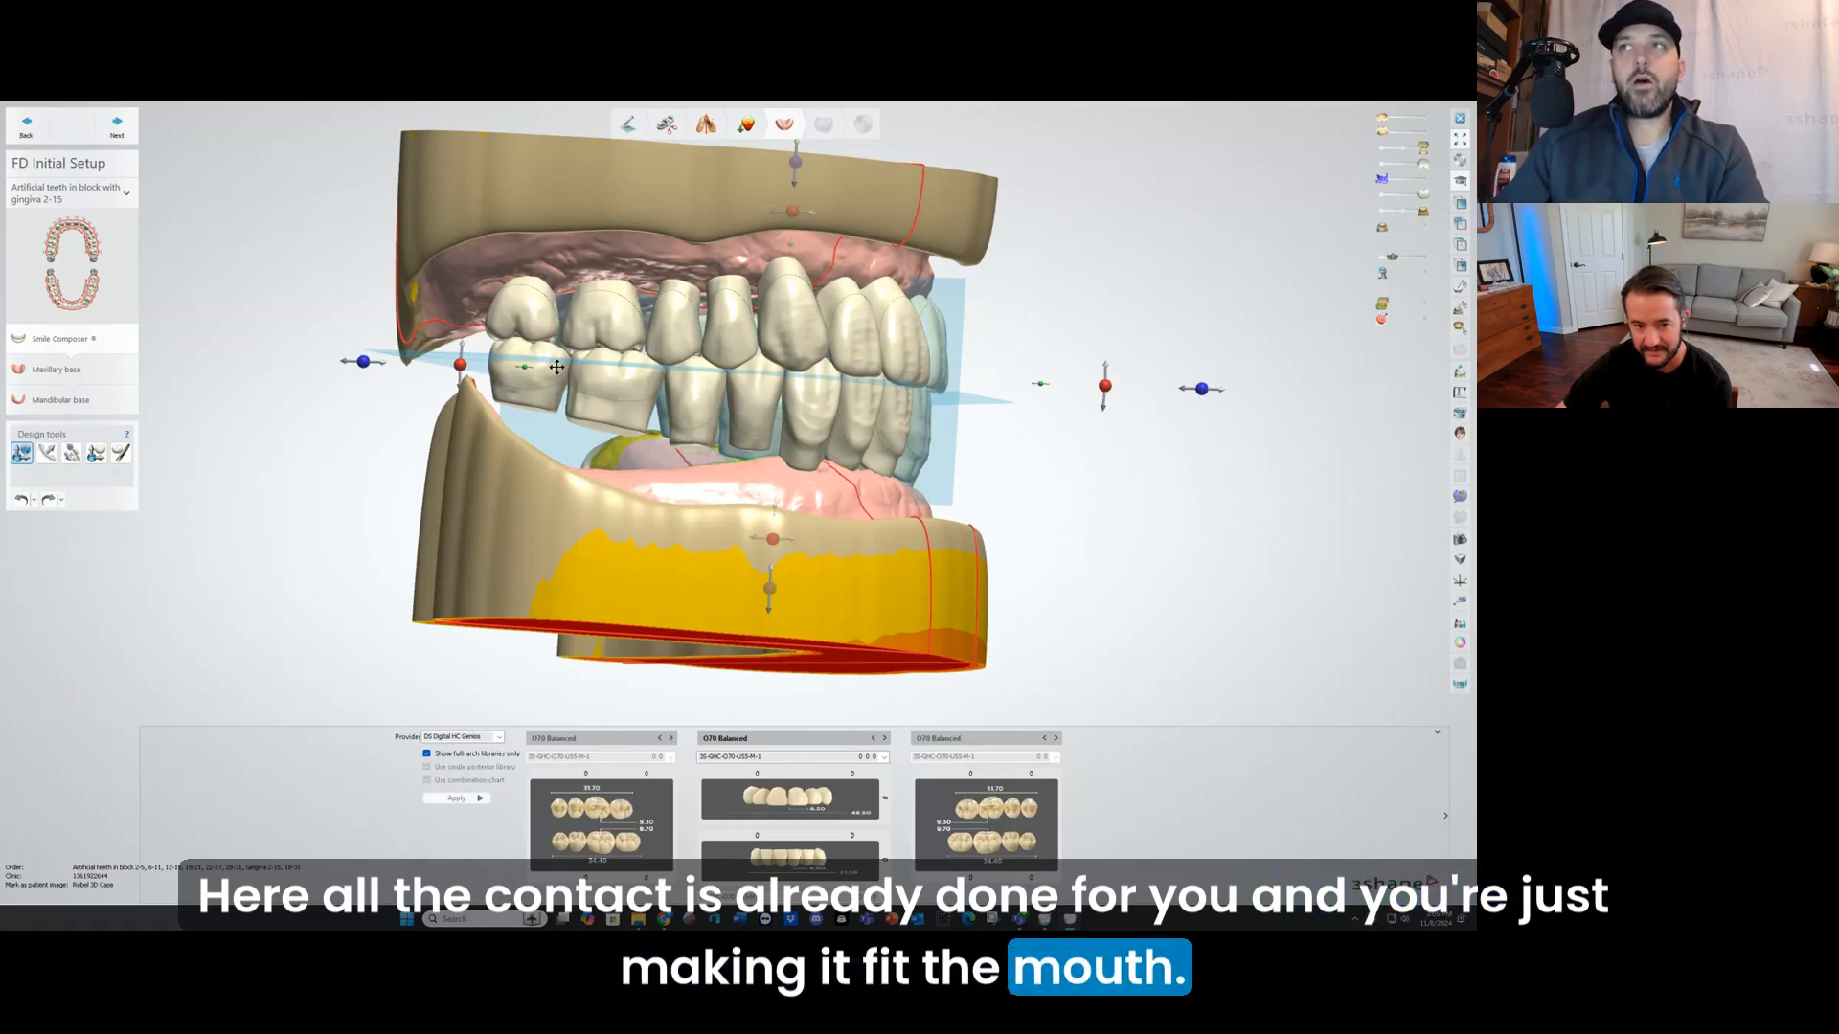
mouse_move(776, 376)
right_mouse_down()
mouse_move(704, 386)
mouse_move(753, 361)
mouse_move(739, 318)
mouse_move(749, 361)
right_mouse_up()
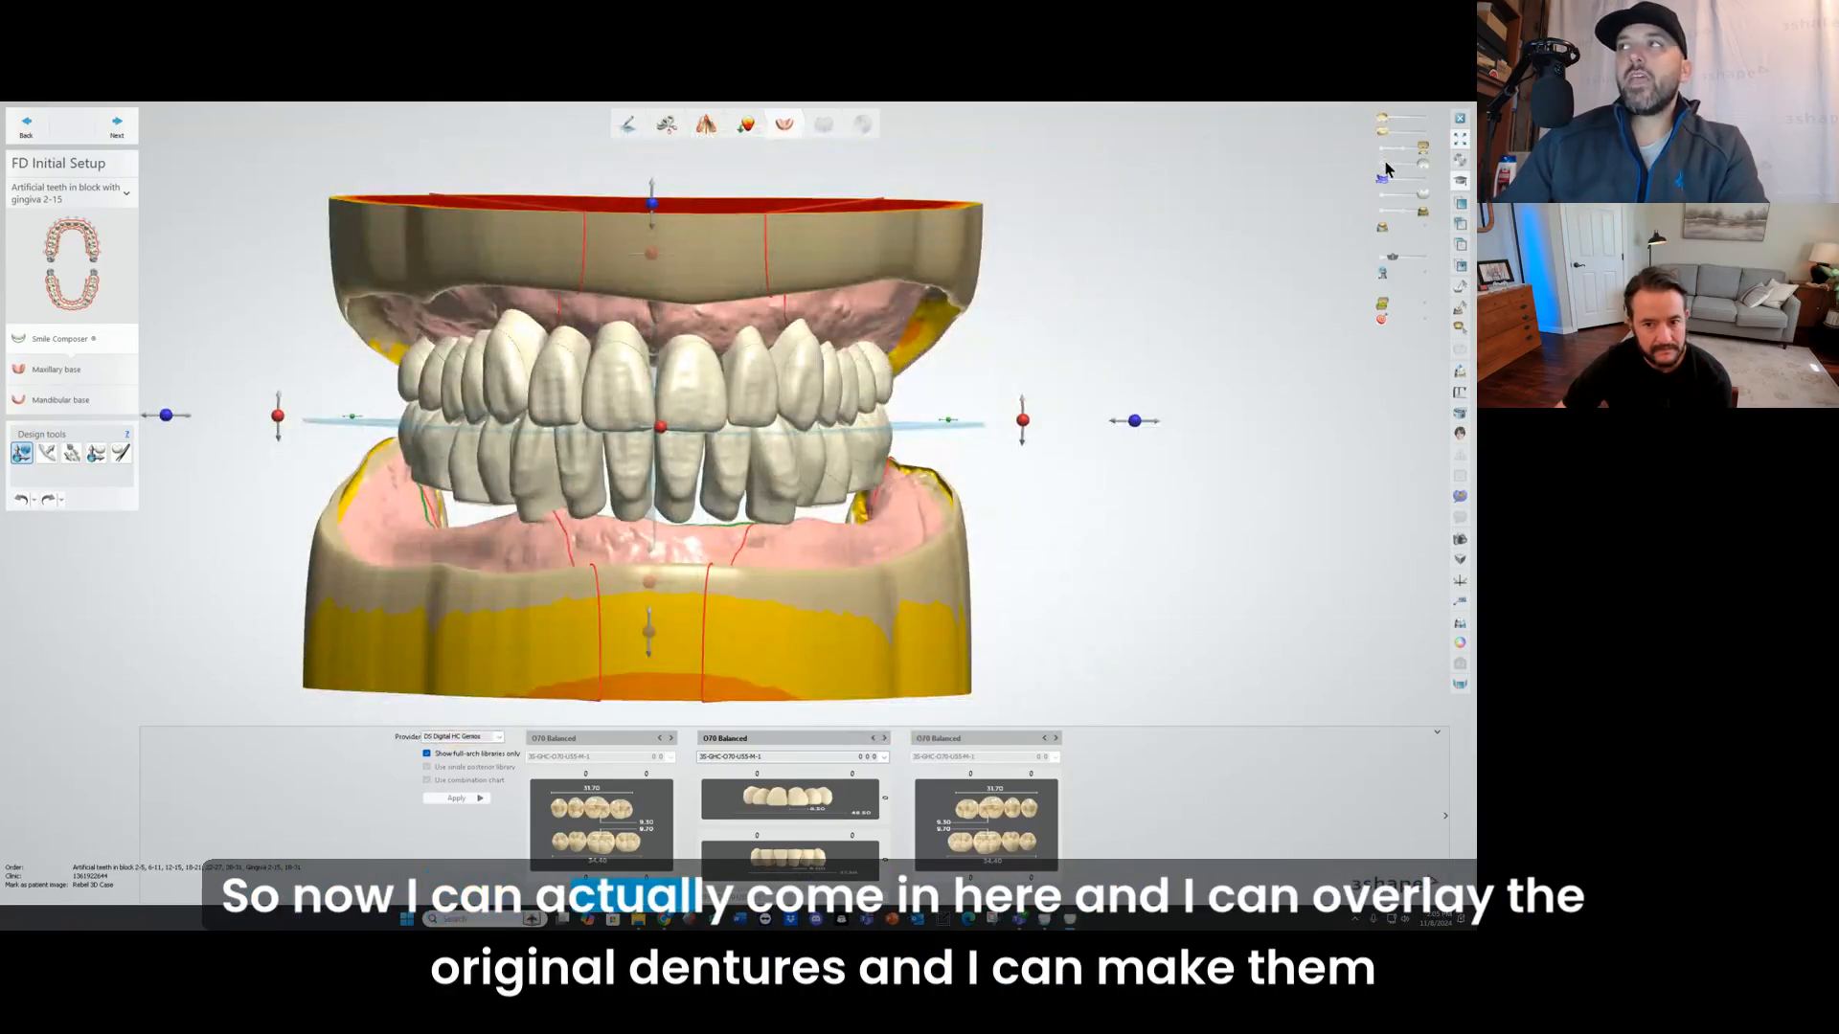
mouse_move(1385, 120)
left_mouse_down()
mouse_move(1425, 118)
mouse_move(1404, 116)
left_mouse_up()
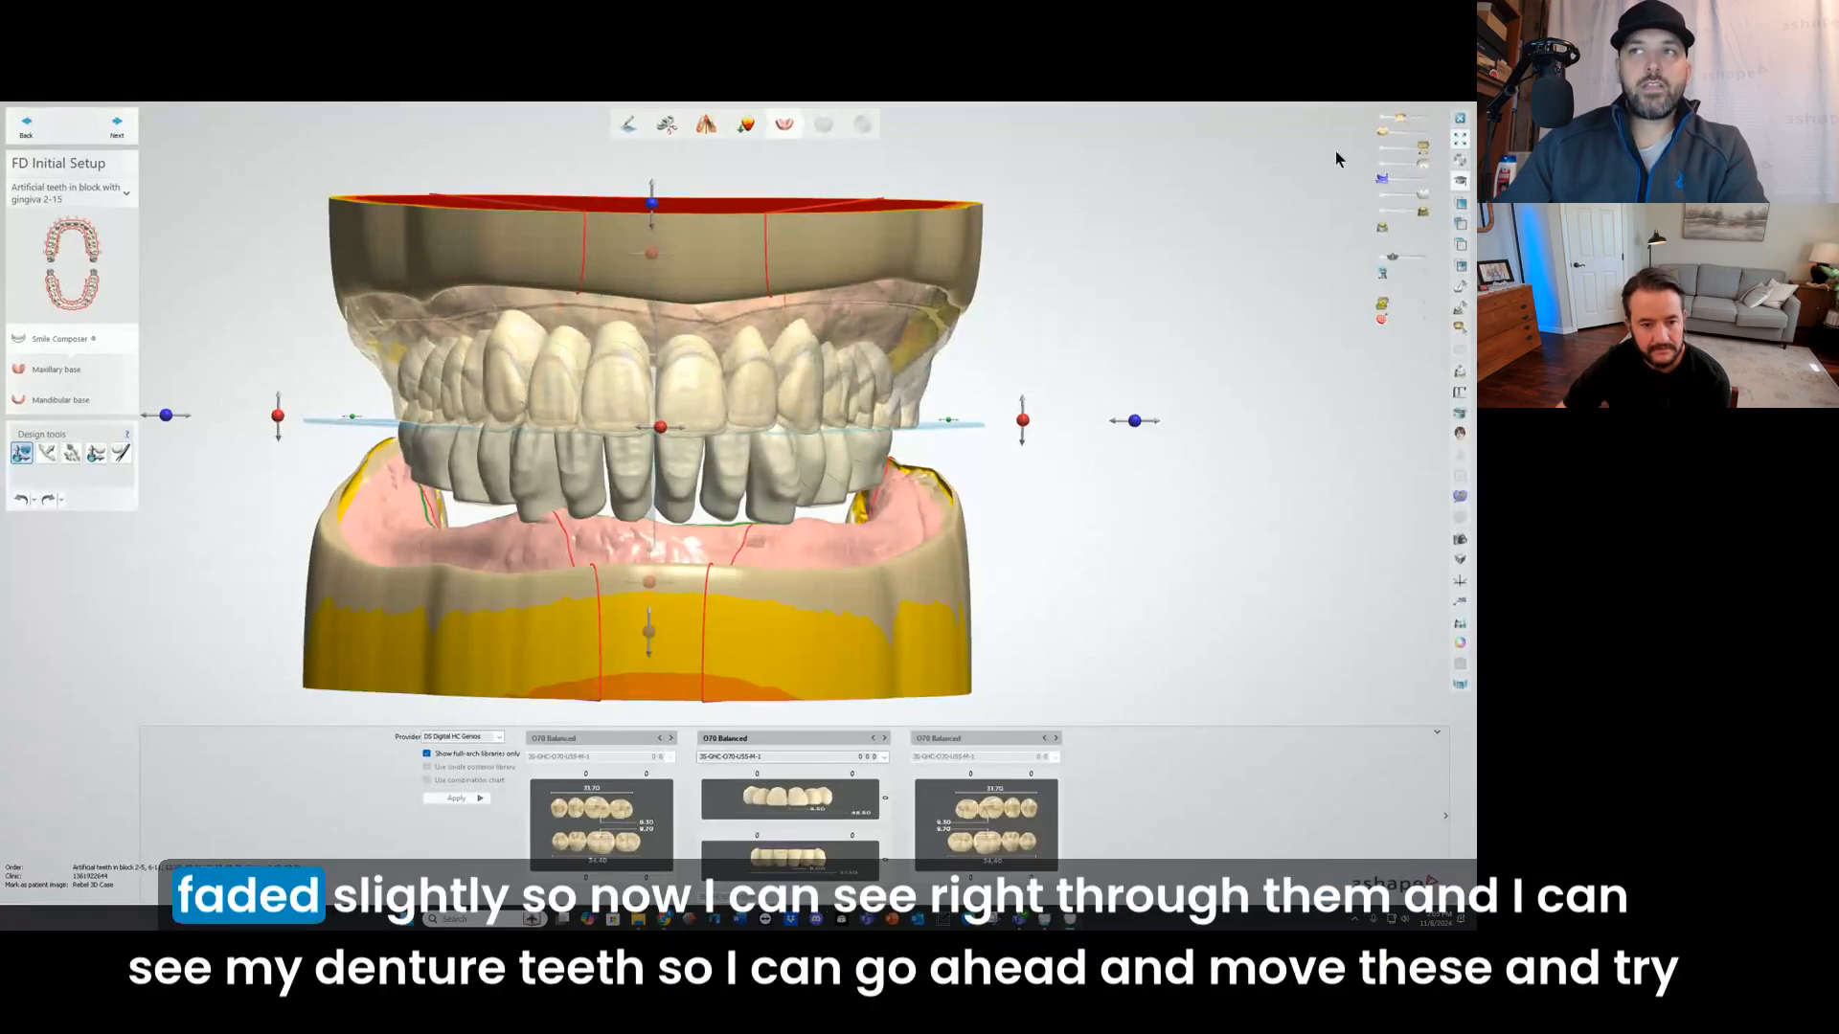
Step: Move the whole tooth setup slightly down and forward to match the original upper denture
scroll(510, 436, "up", 3)
scroll(504, 374, "down", 4)
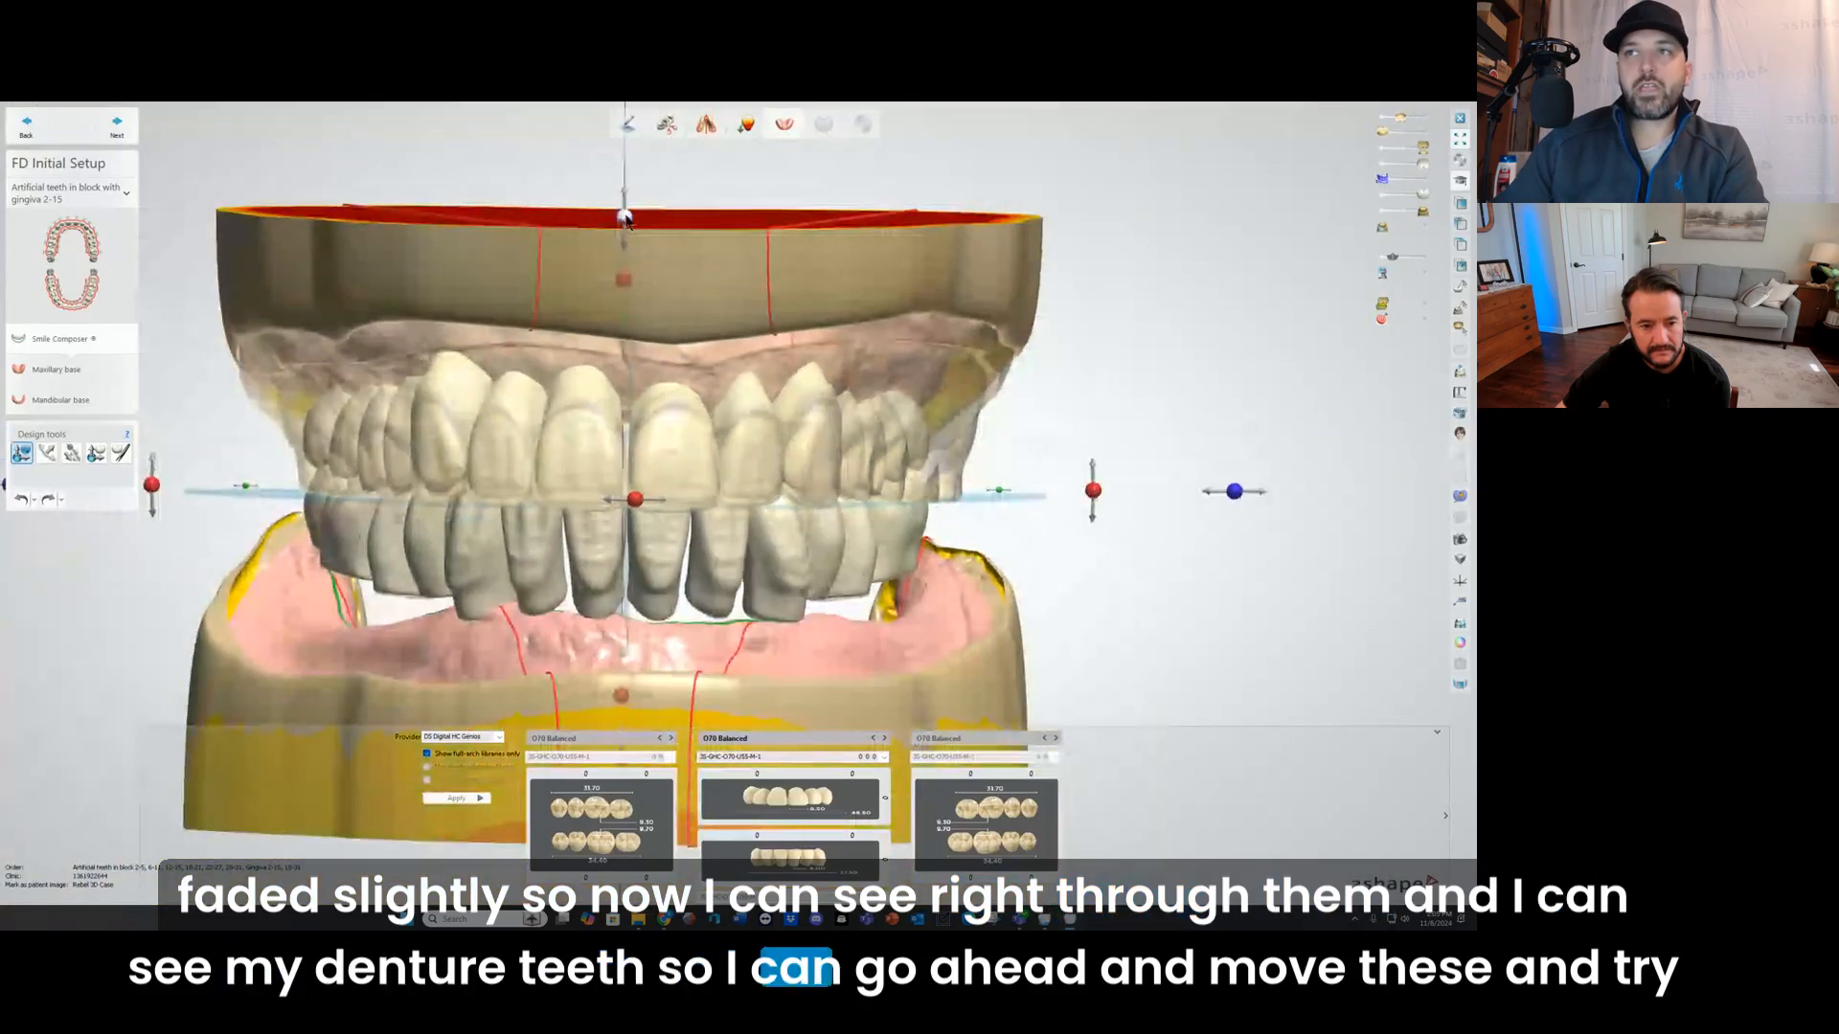
left_click_drag(626, 211, 628, 222)
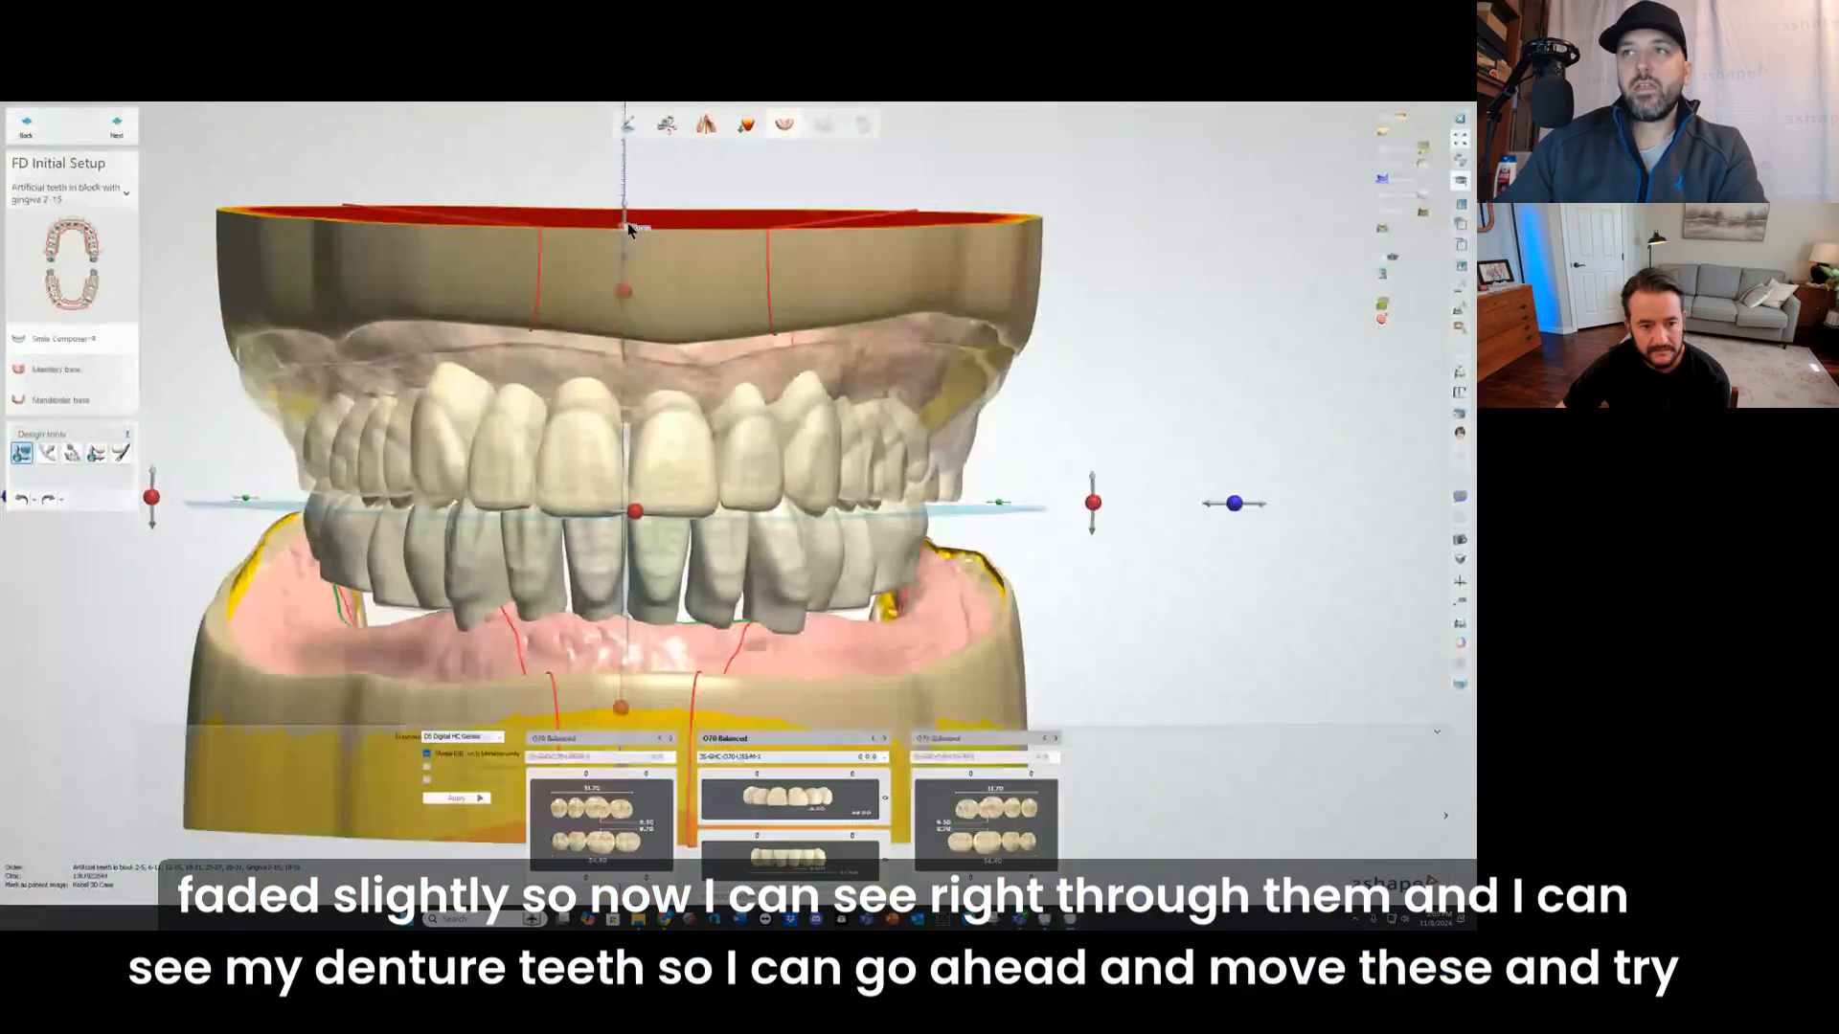
right_click_drag(629, 224, 714, 263)
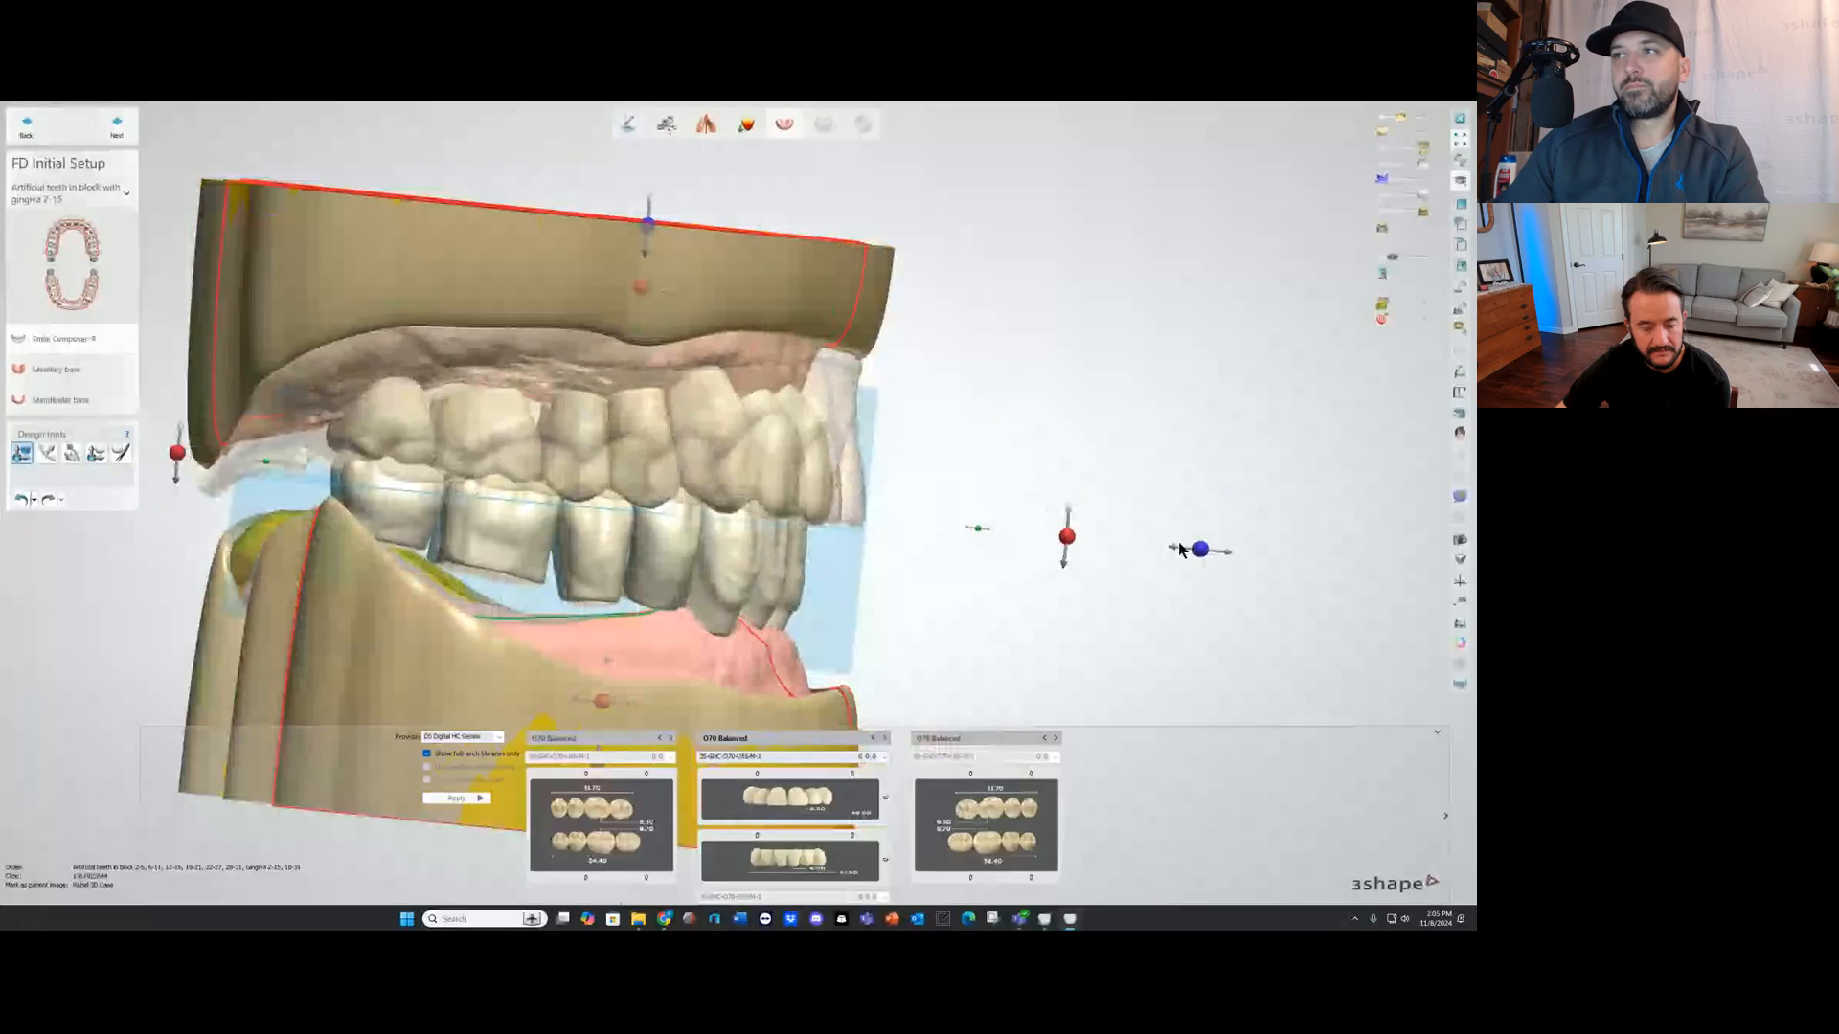
left_click_drag(1193, 548, 1229, 559)
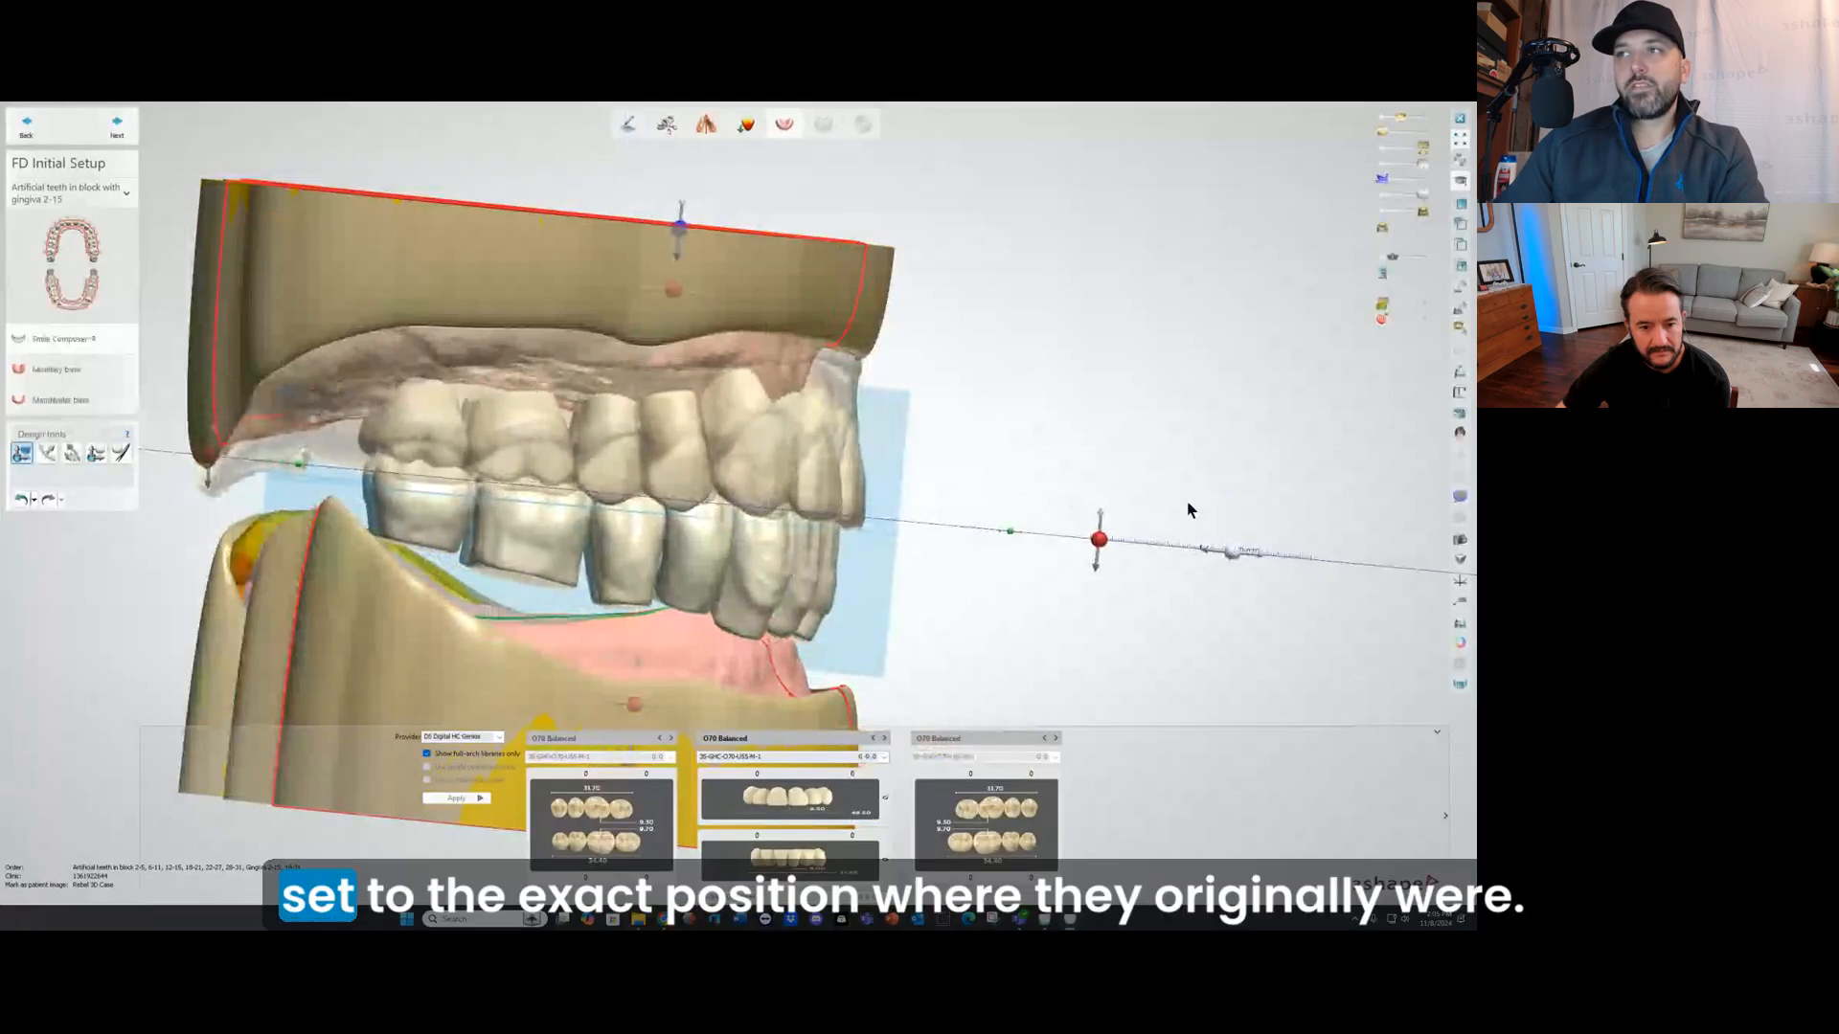
Step: Stretch the tooth setup slightly toward the back to compare its posterior length with the original denture
right_click_drag(1191, 509, 1032, 448)
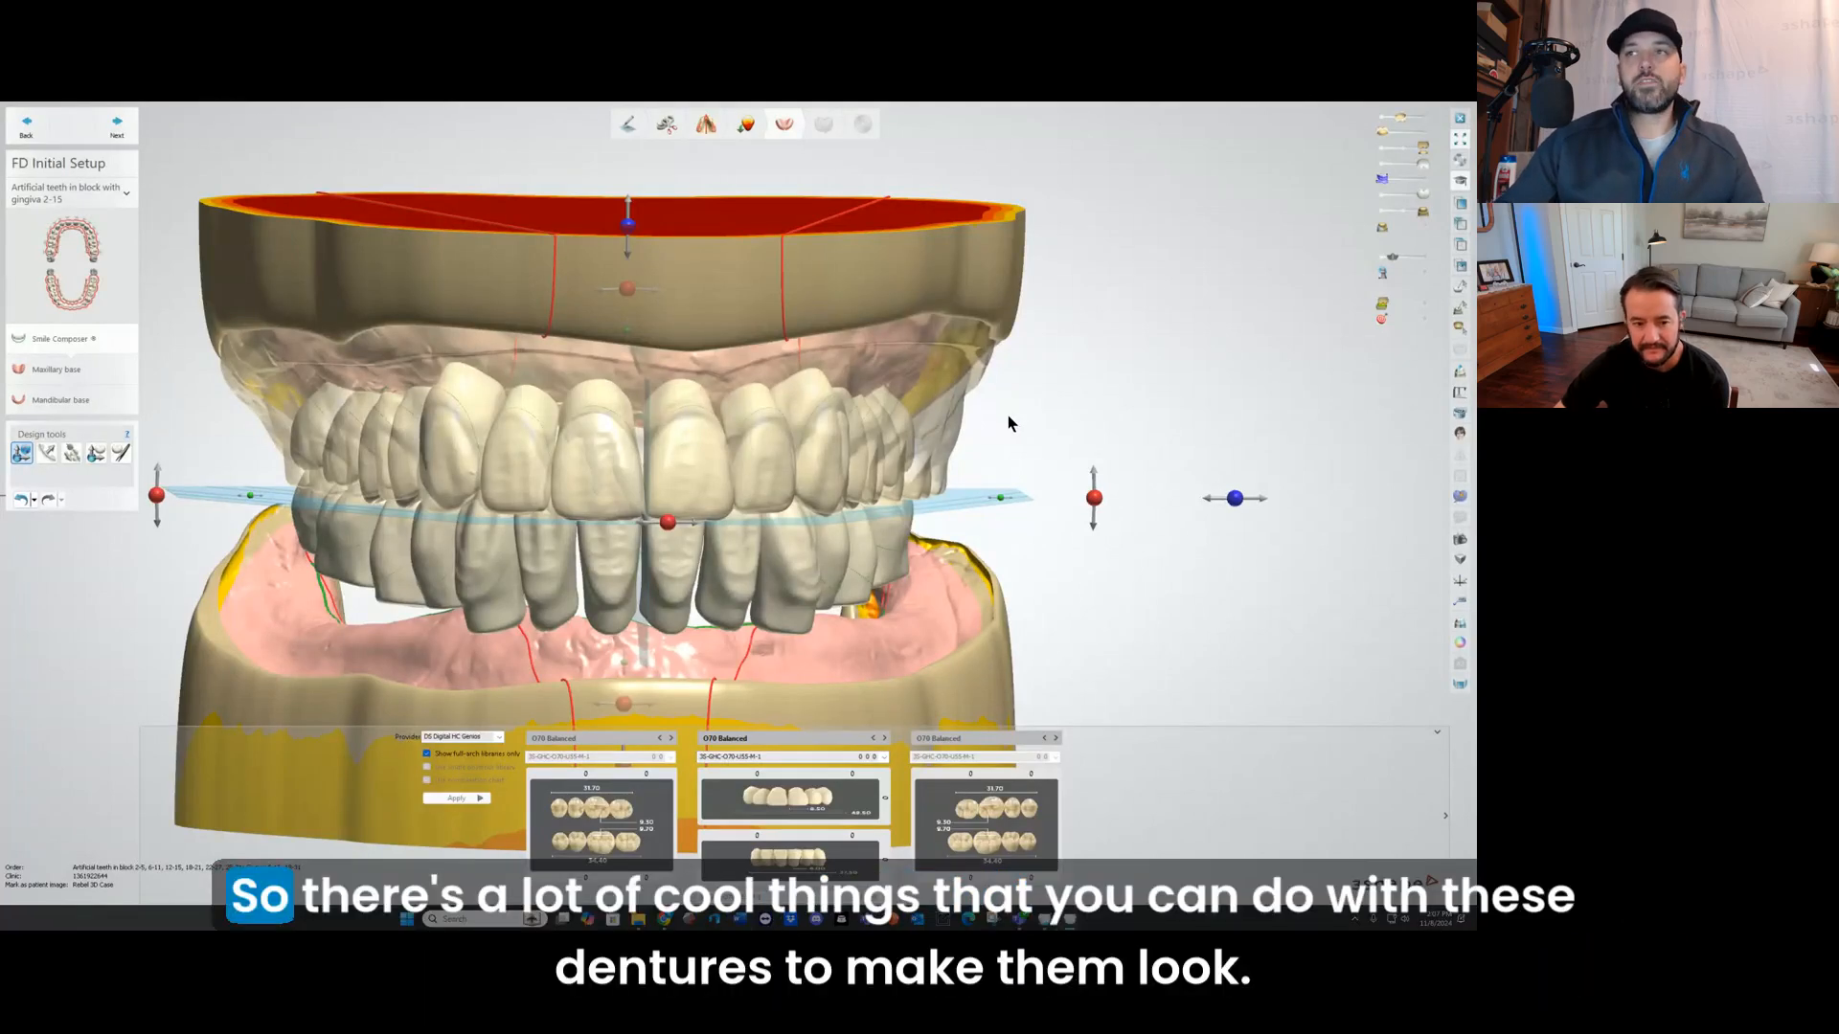
right_click_drag(691, 372, 644, 419)
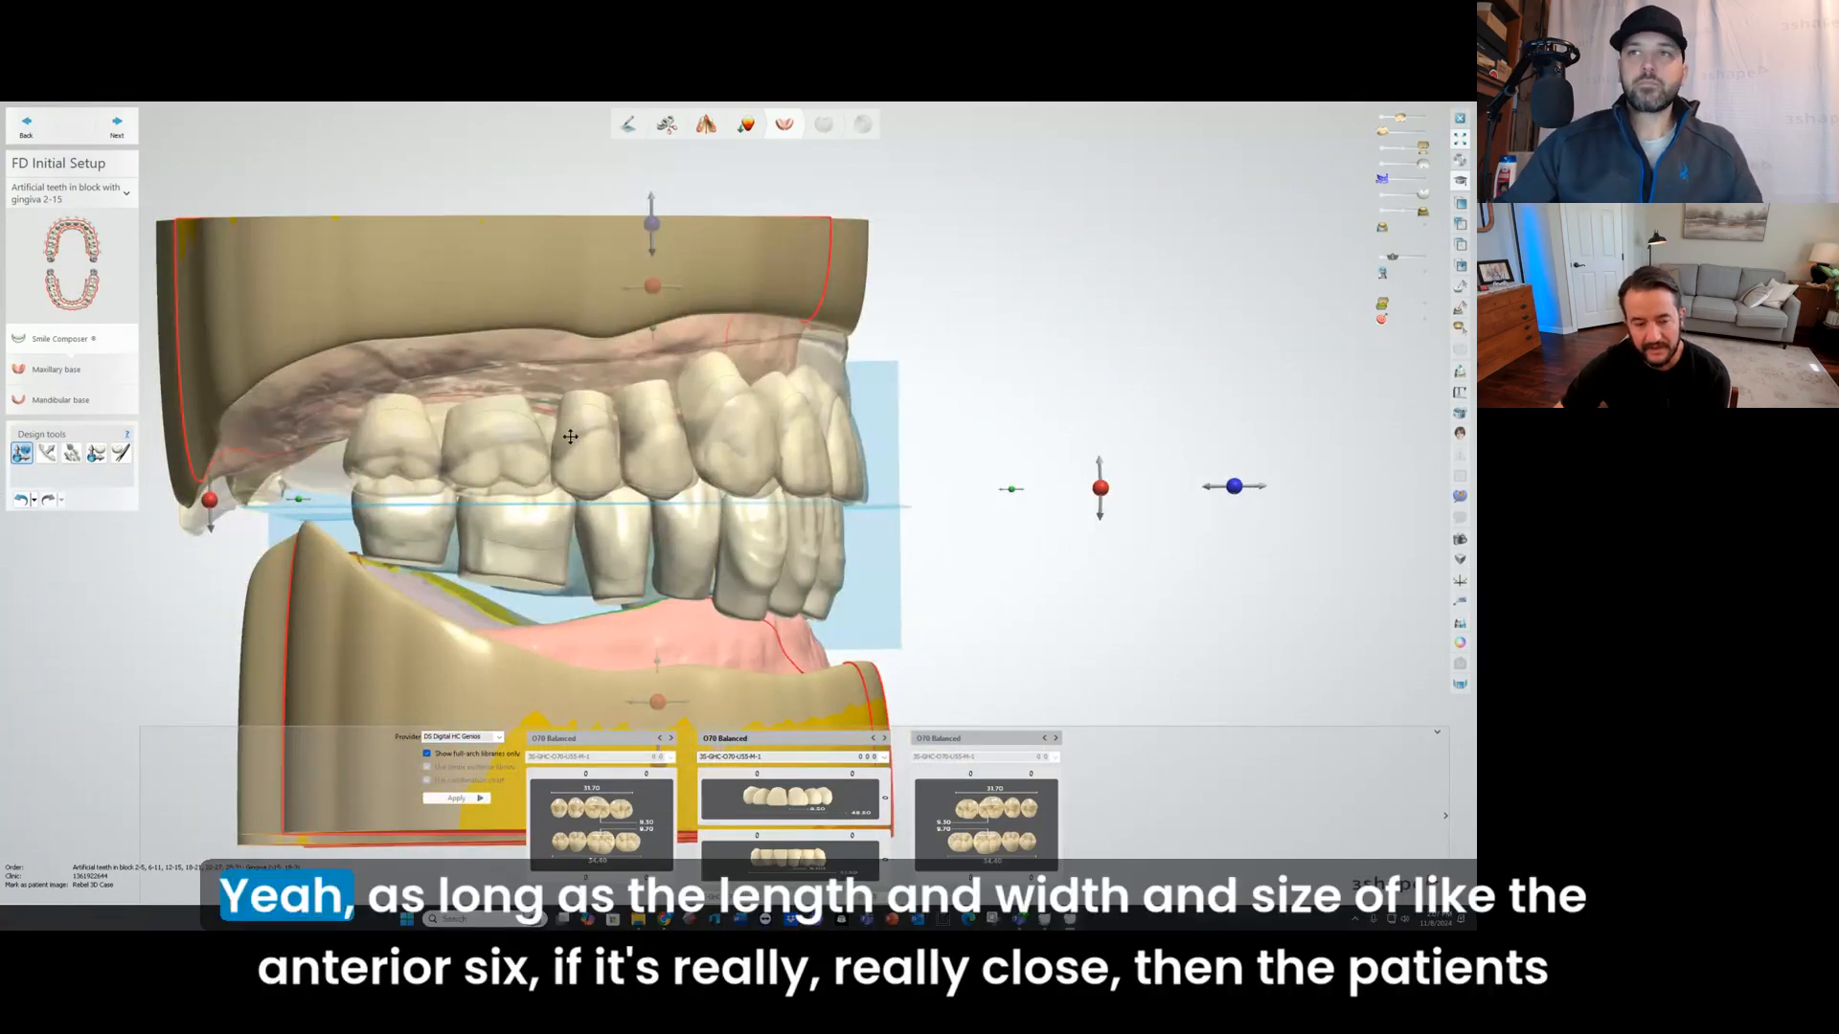
right_click_drag(608, 424, 489, 436)
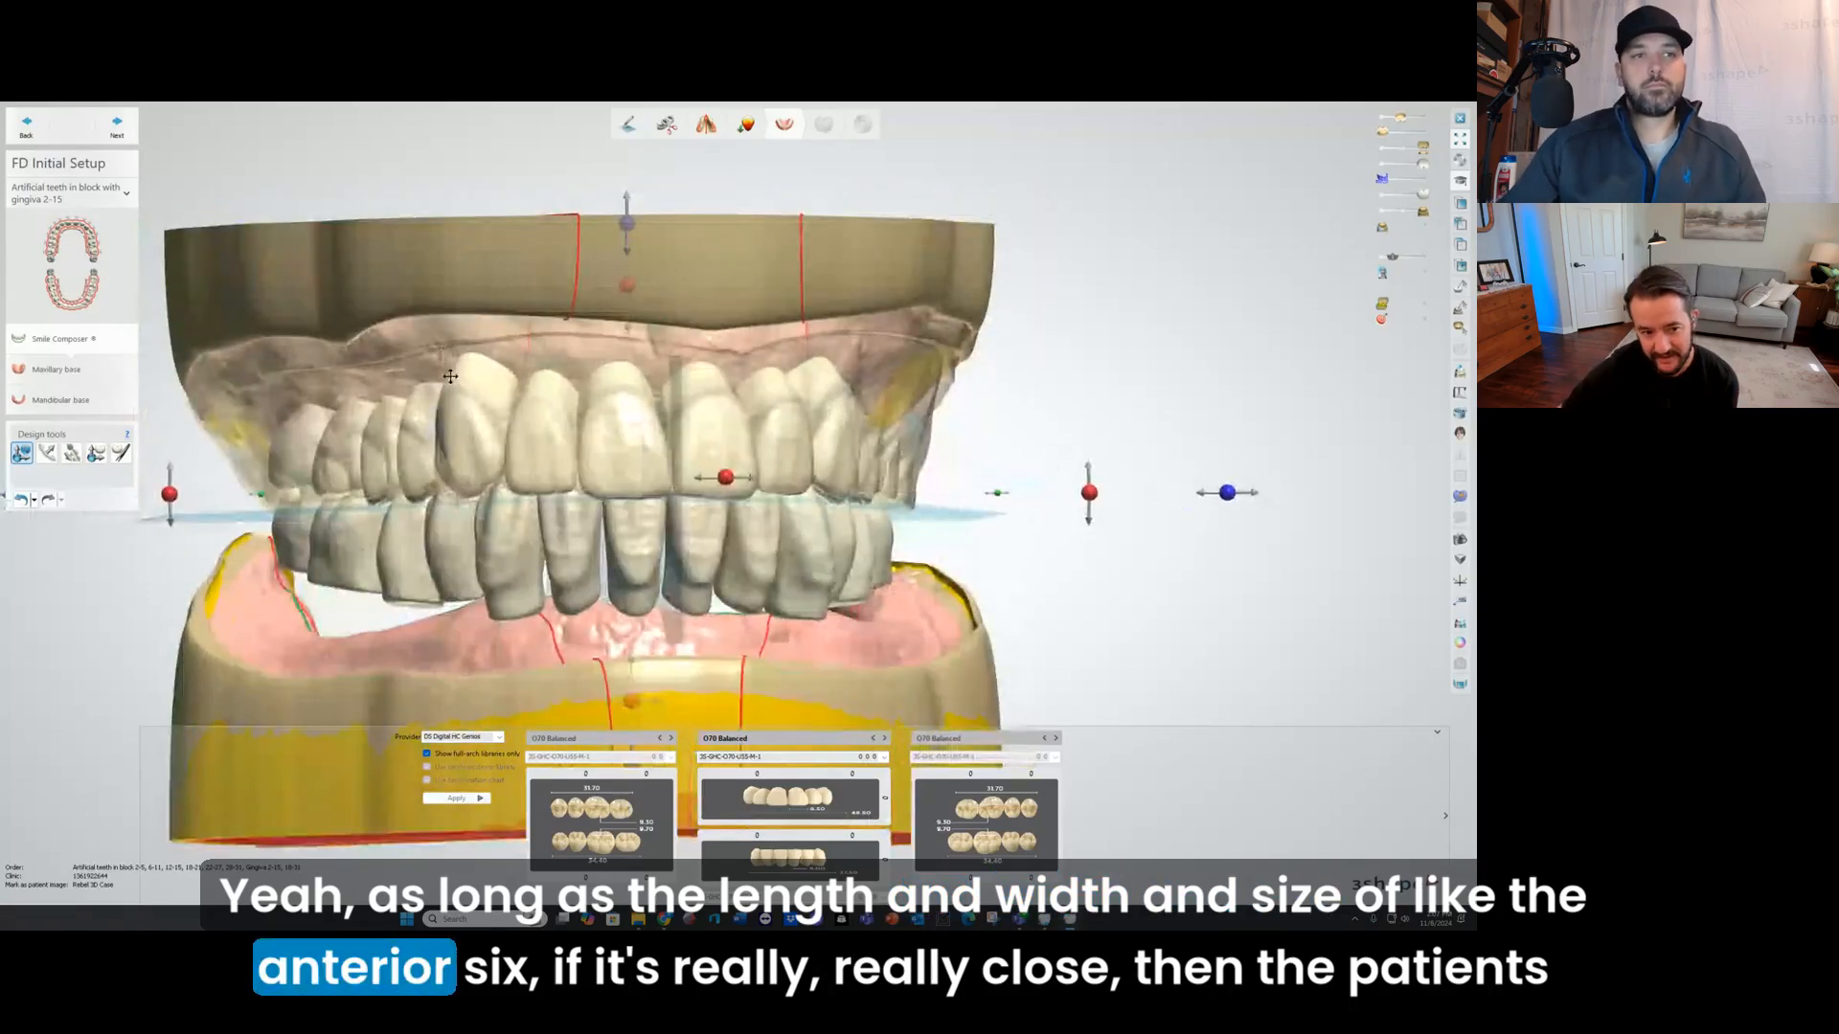
right_click_drag(429, 377, 537, 382)
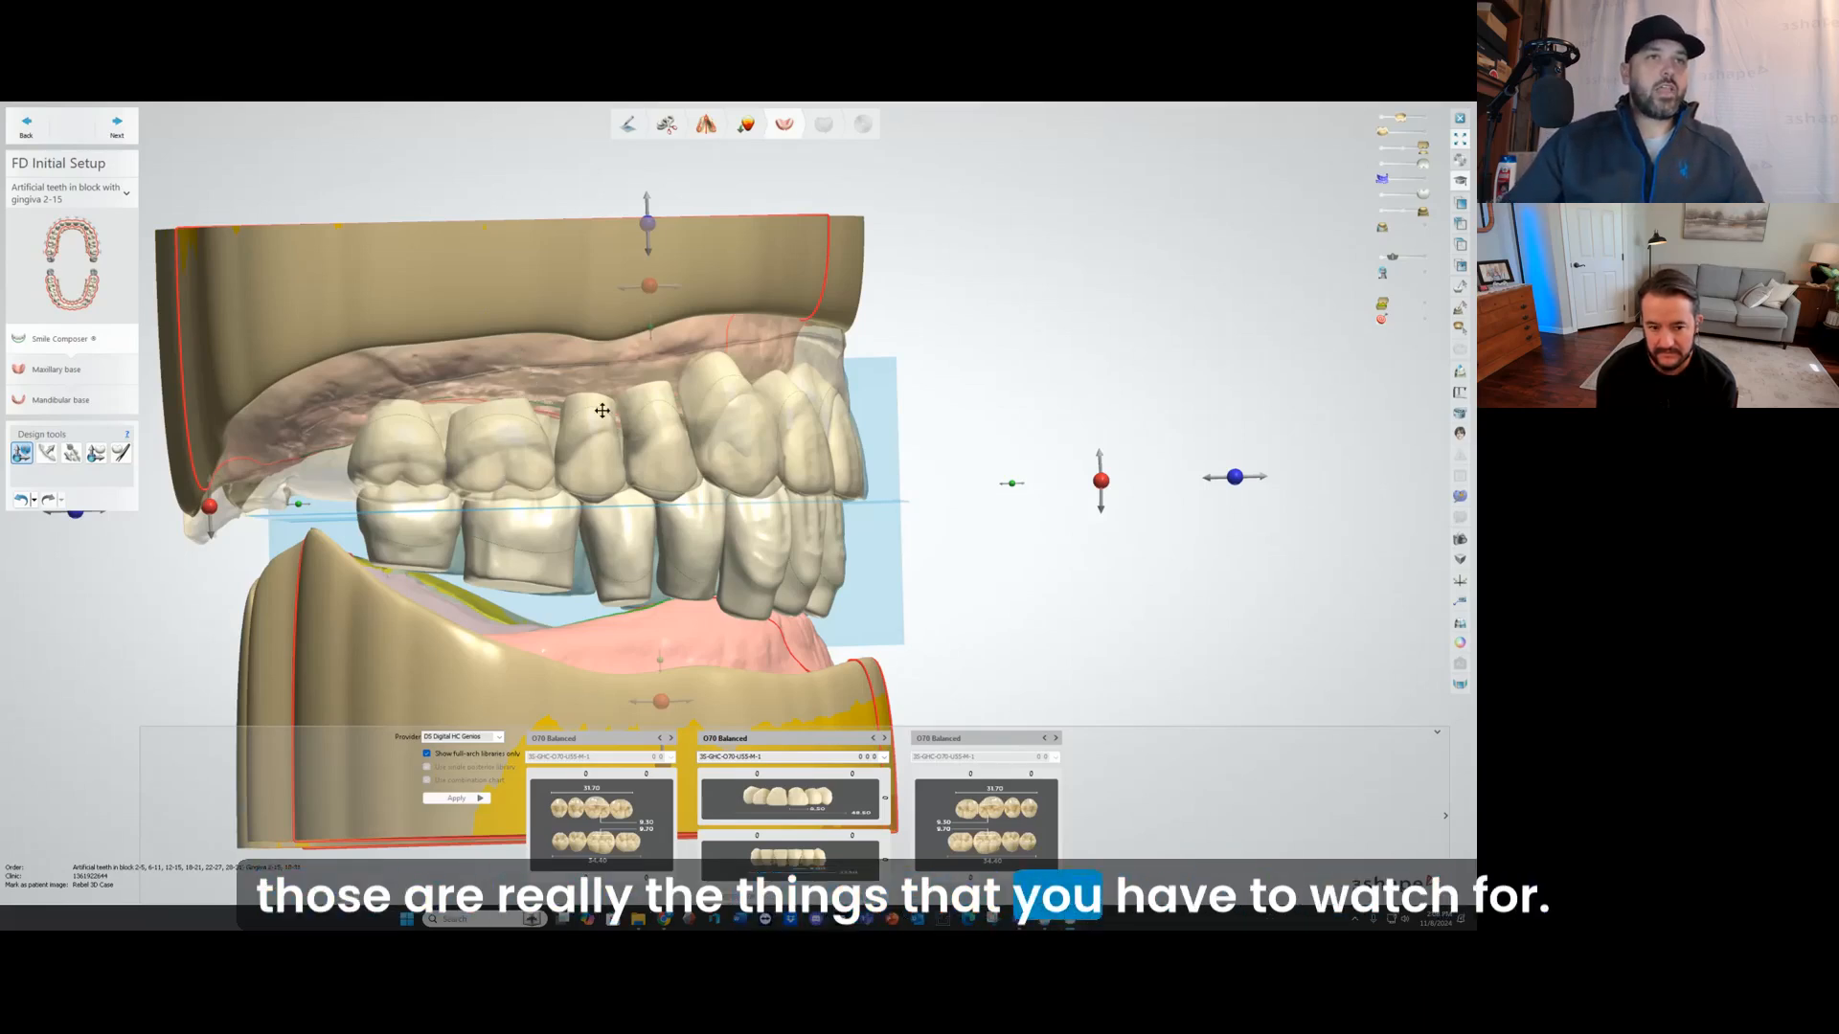
right_click_drag(603, 409, 309, 478)
right_click_drag(495, 509, 529, 478)
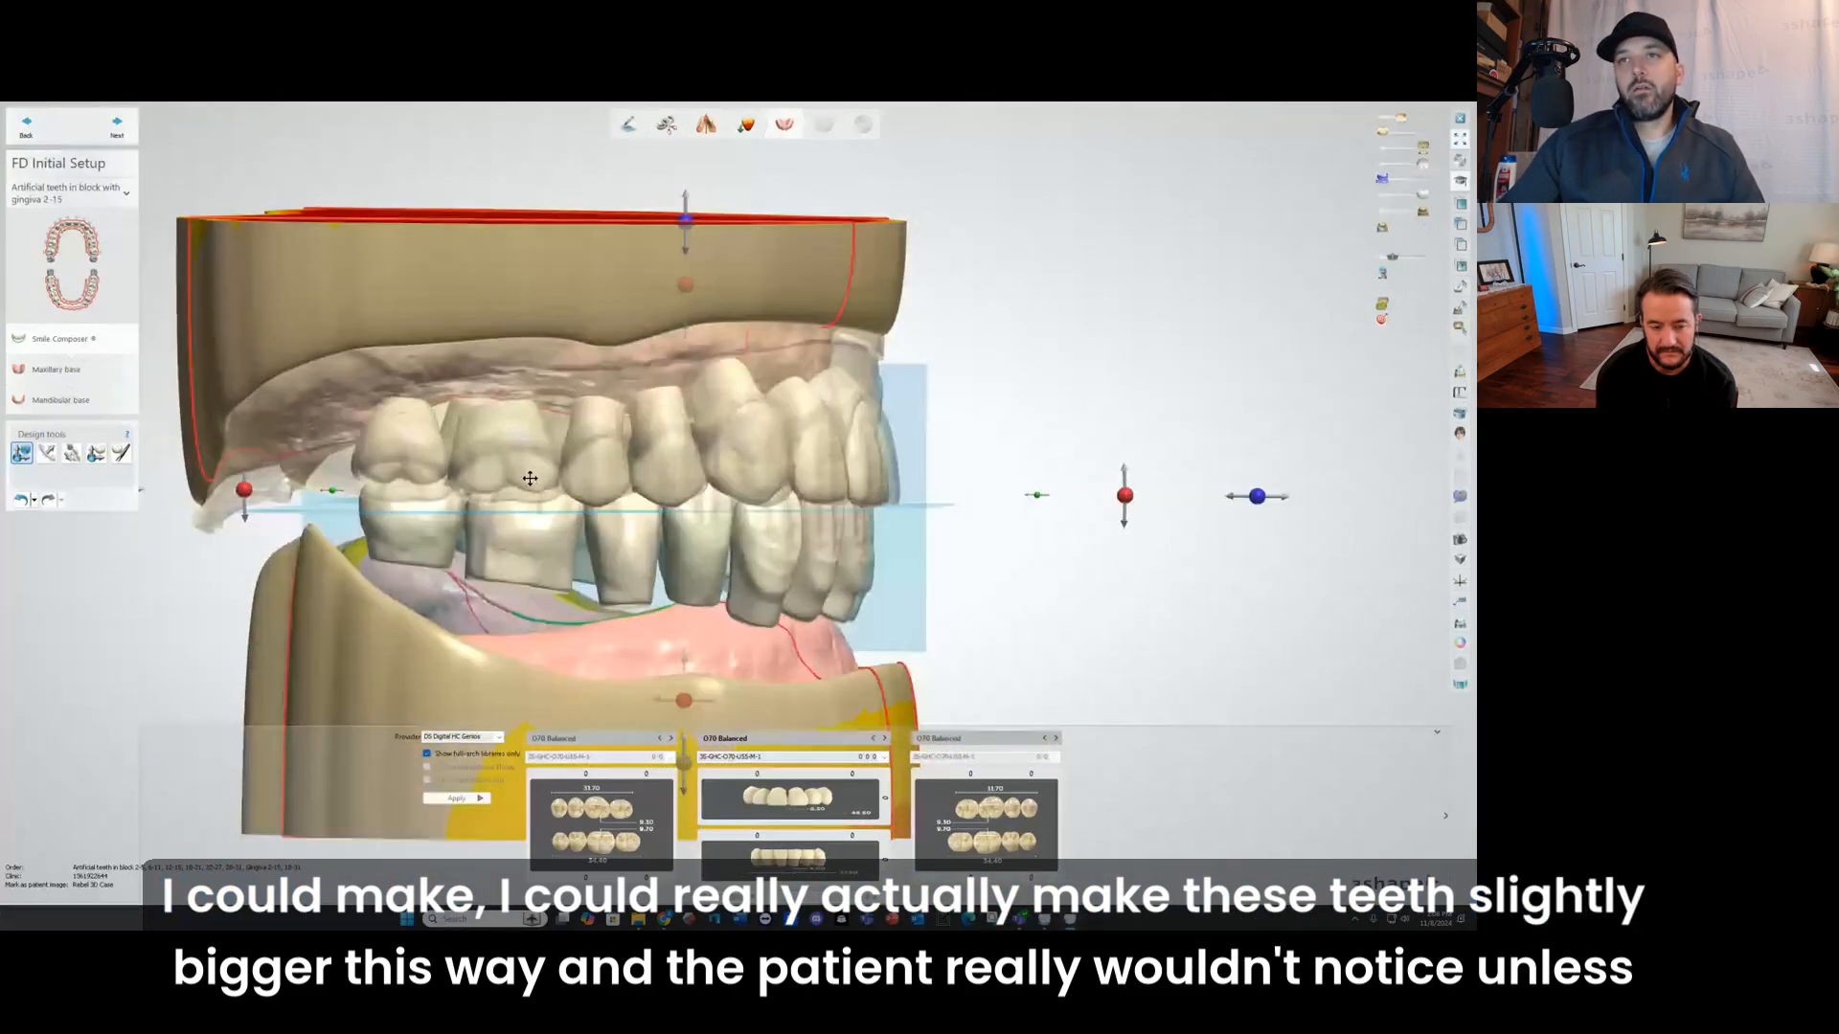
left_click_drag(331, 491, 312, 491)
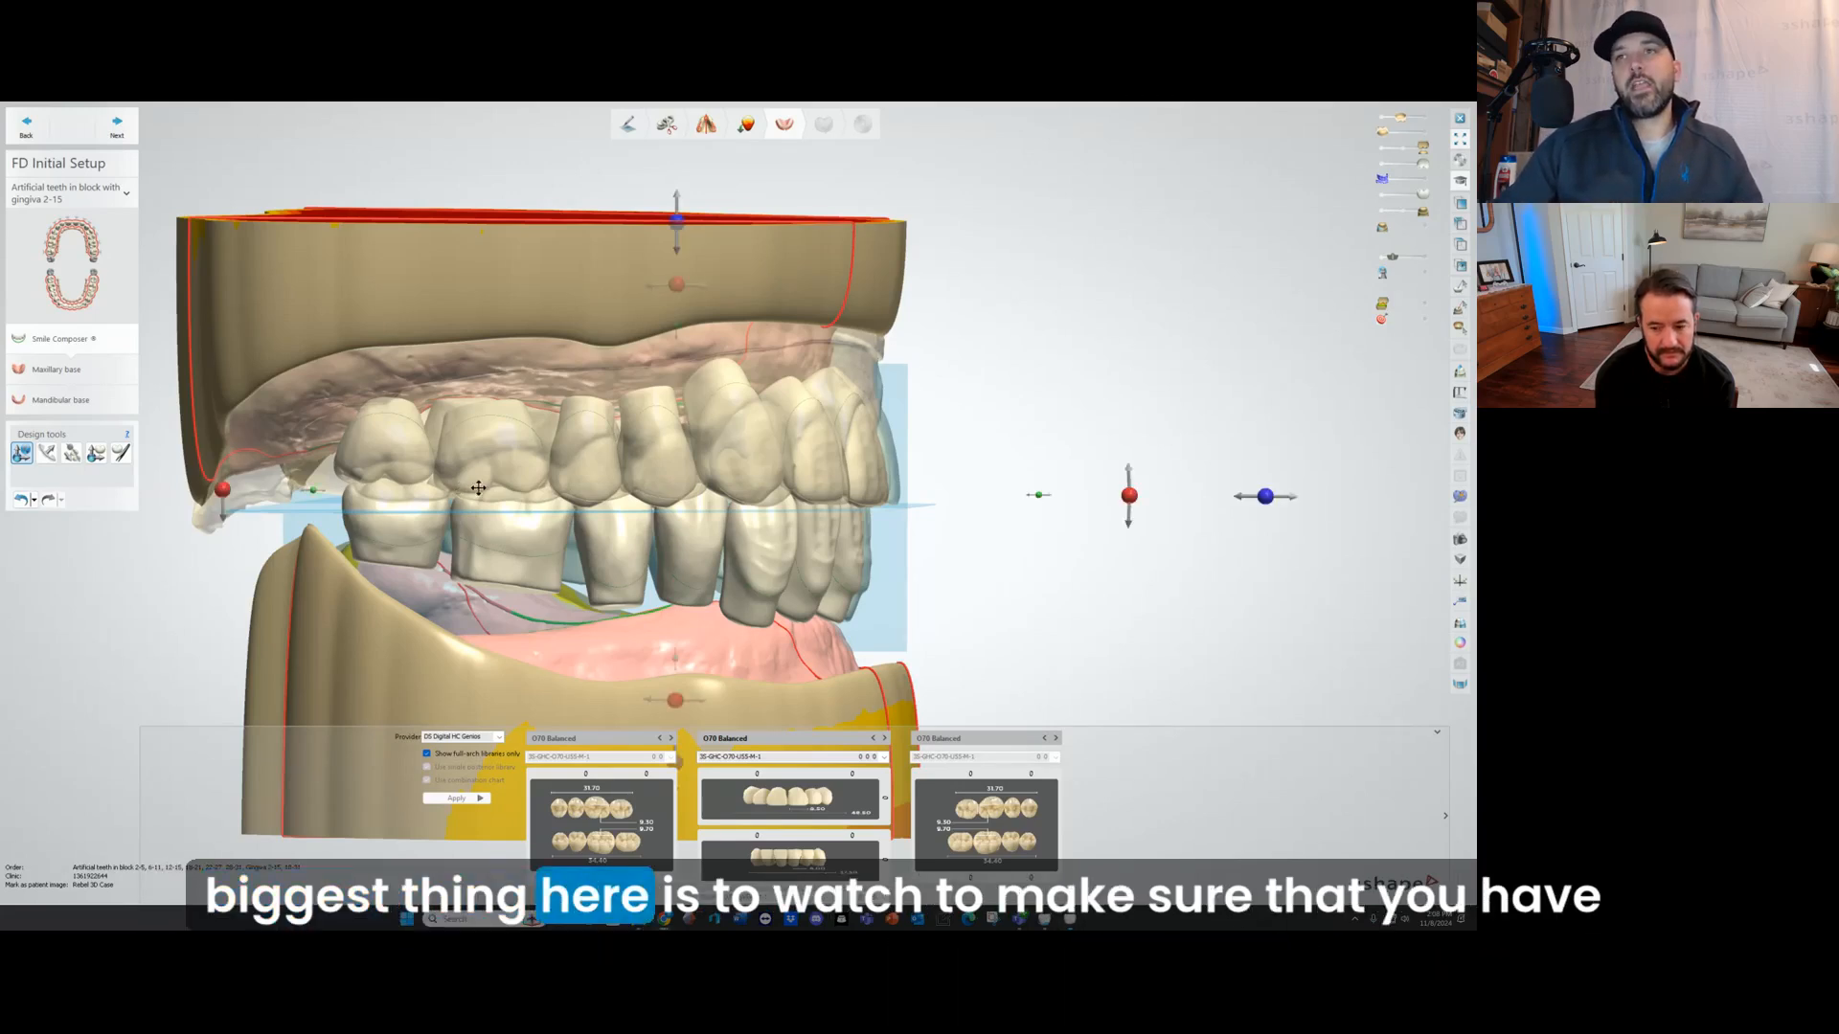
Step: Tilt the tooth setup slightly and shift it down and forward to follow the original denture's occlusal plane and lip support
middle_click_drag(478, 488, 441, 486)
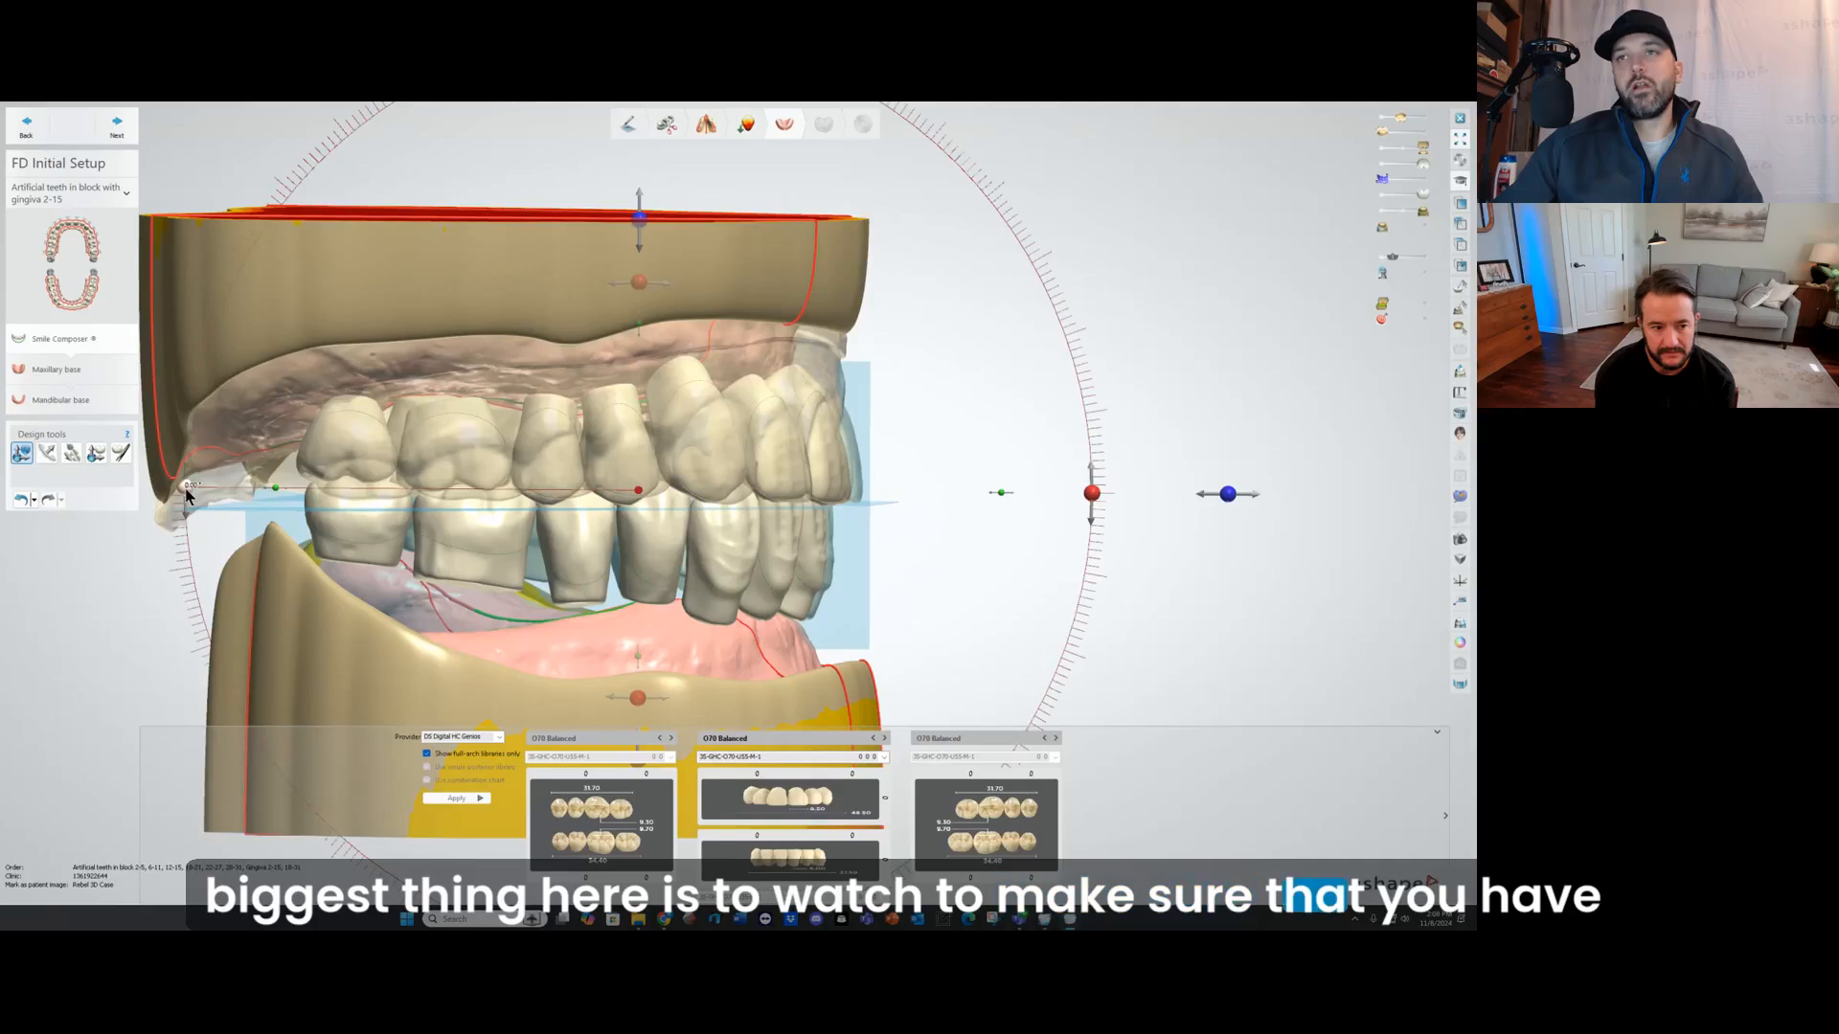
left_click_drag(187, 495, 196, 493)
left_click_drag(632, 230, 637, 242)
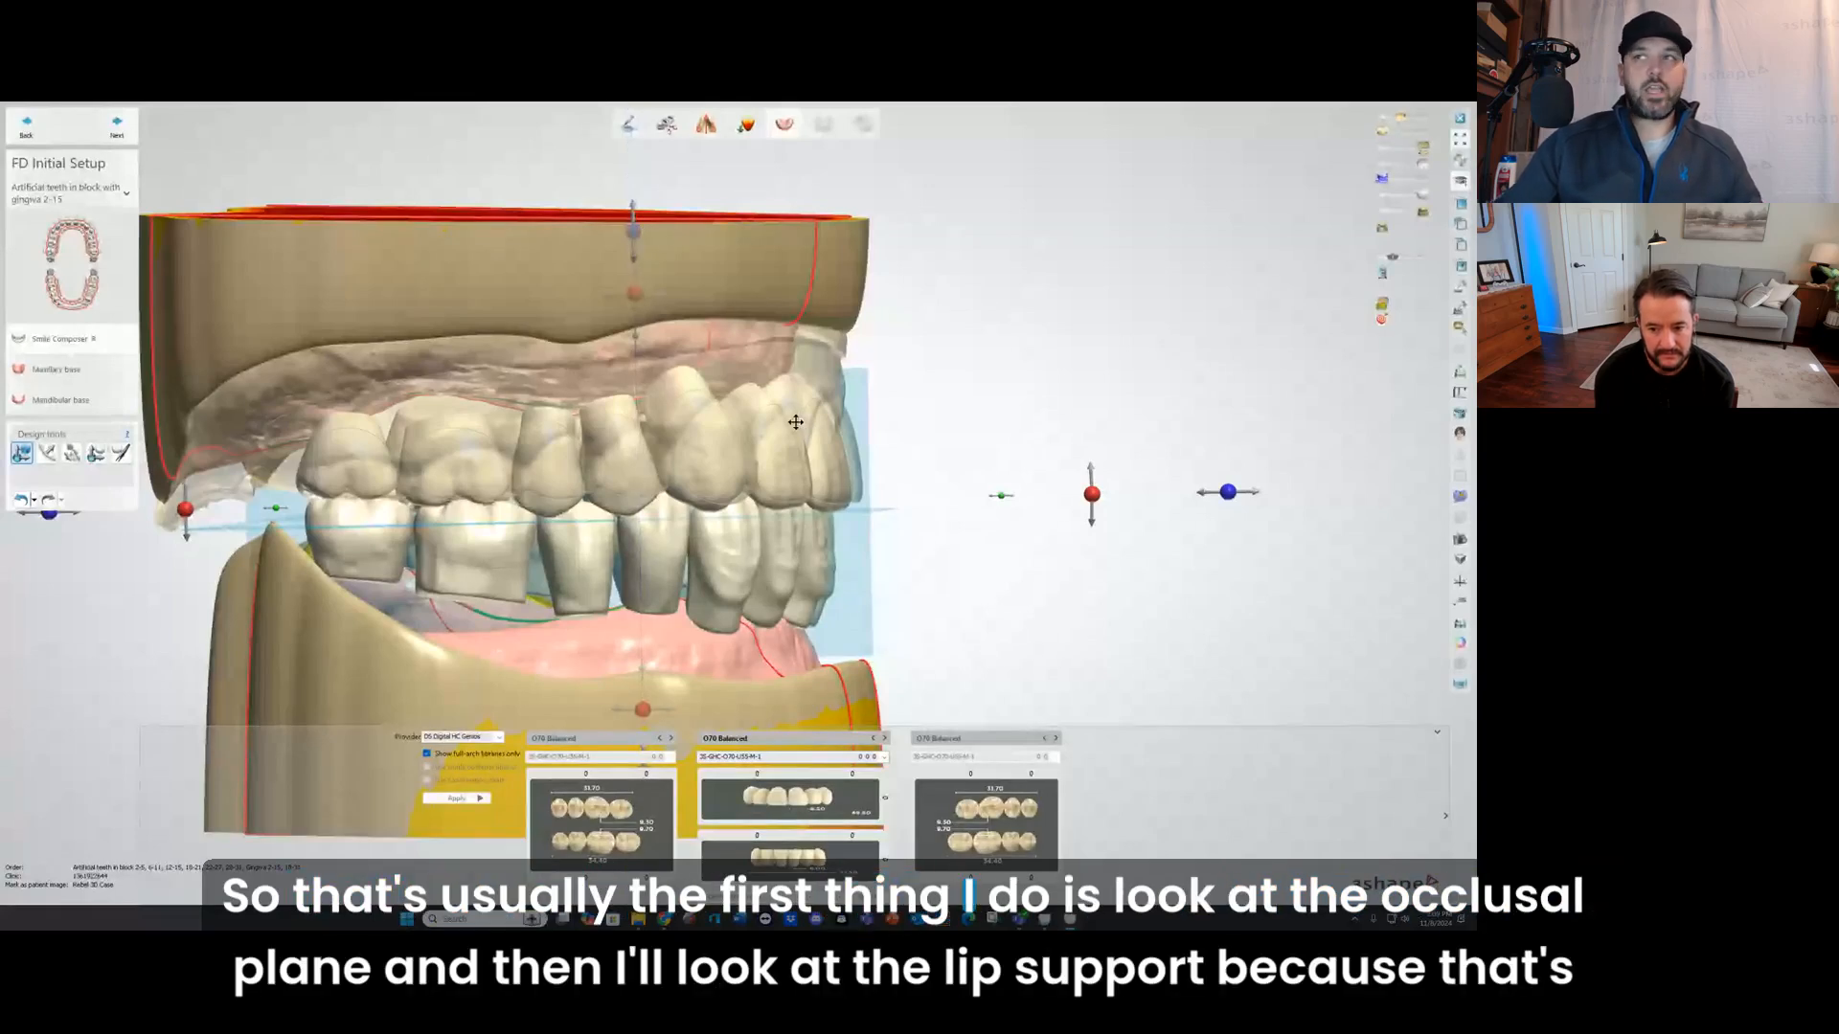
right_click_drag(920, 412, 993, 428)
left_click_drag(1235, 490, 1243, 491)
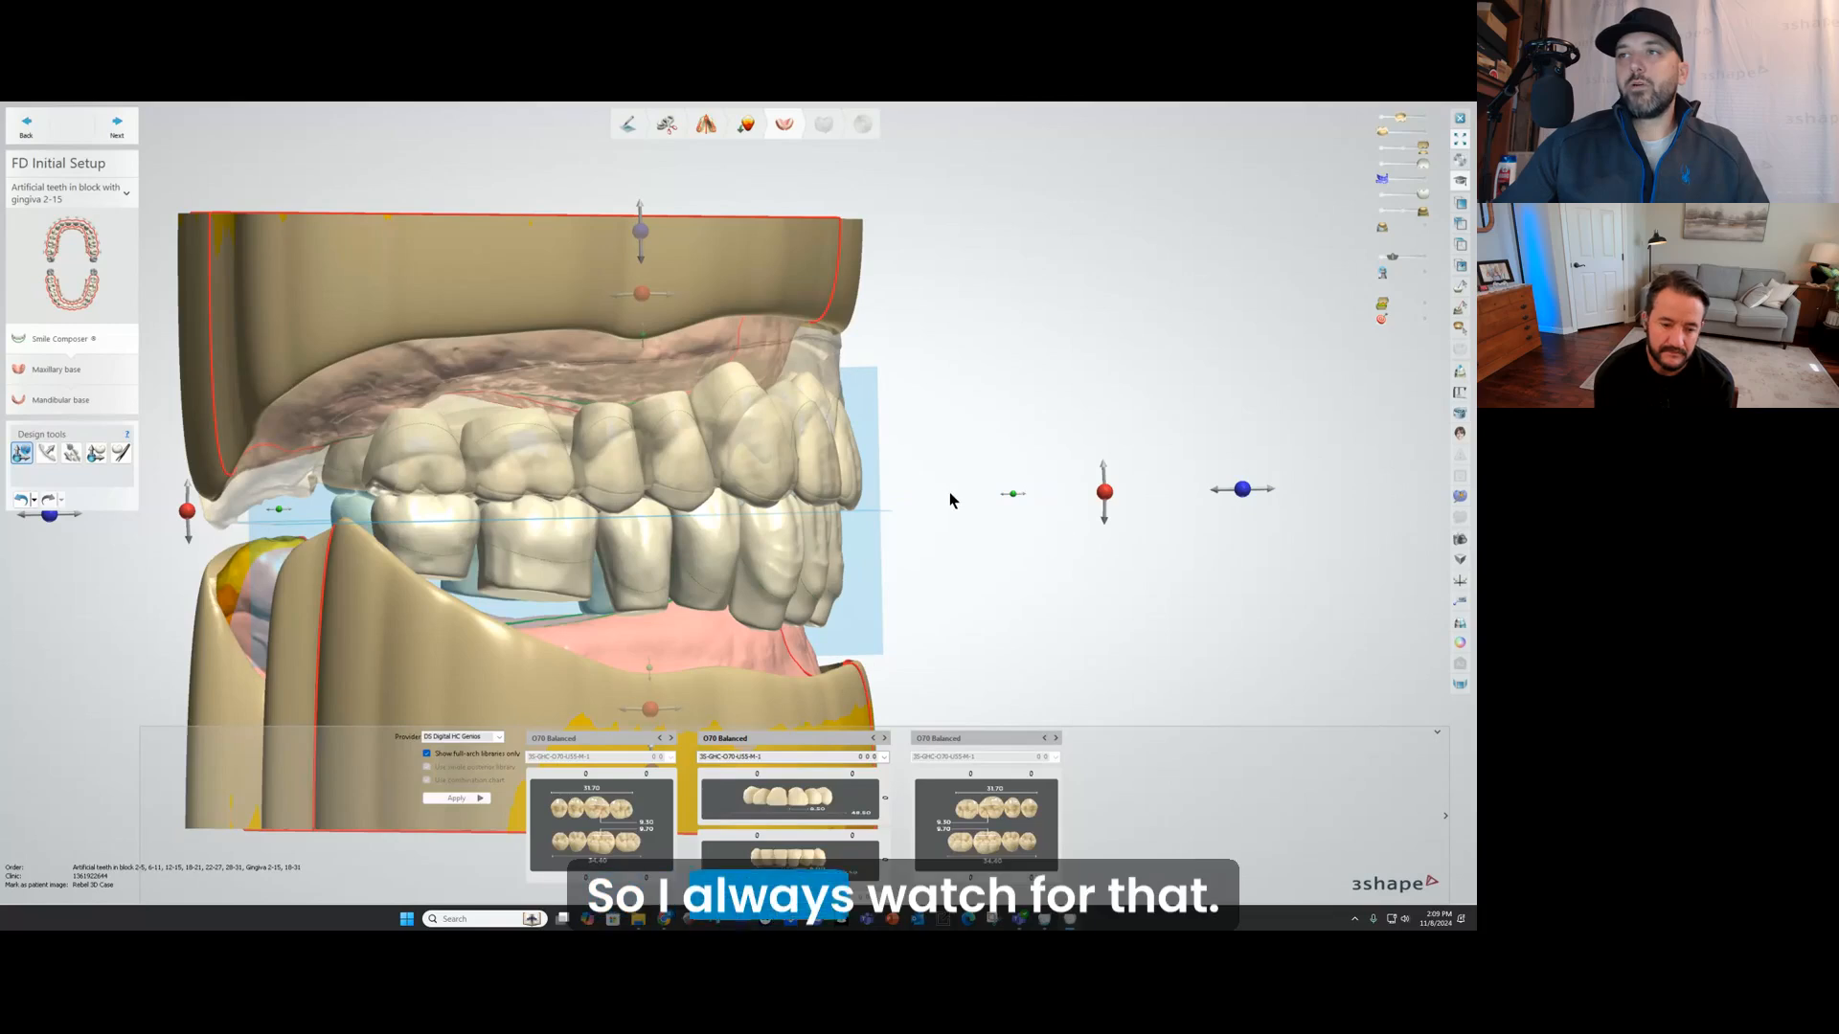
Step: Examine the anterior incisal edges and posterior cusps of the library teeth against the worn original denture
right_click_drag(952, 497, 856, 488)
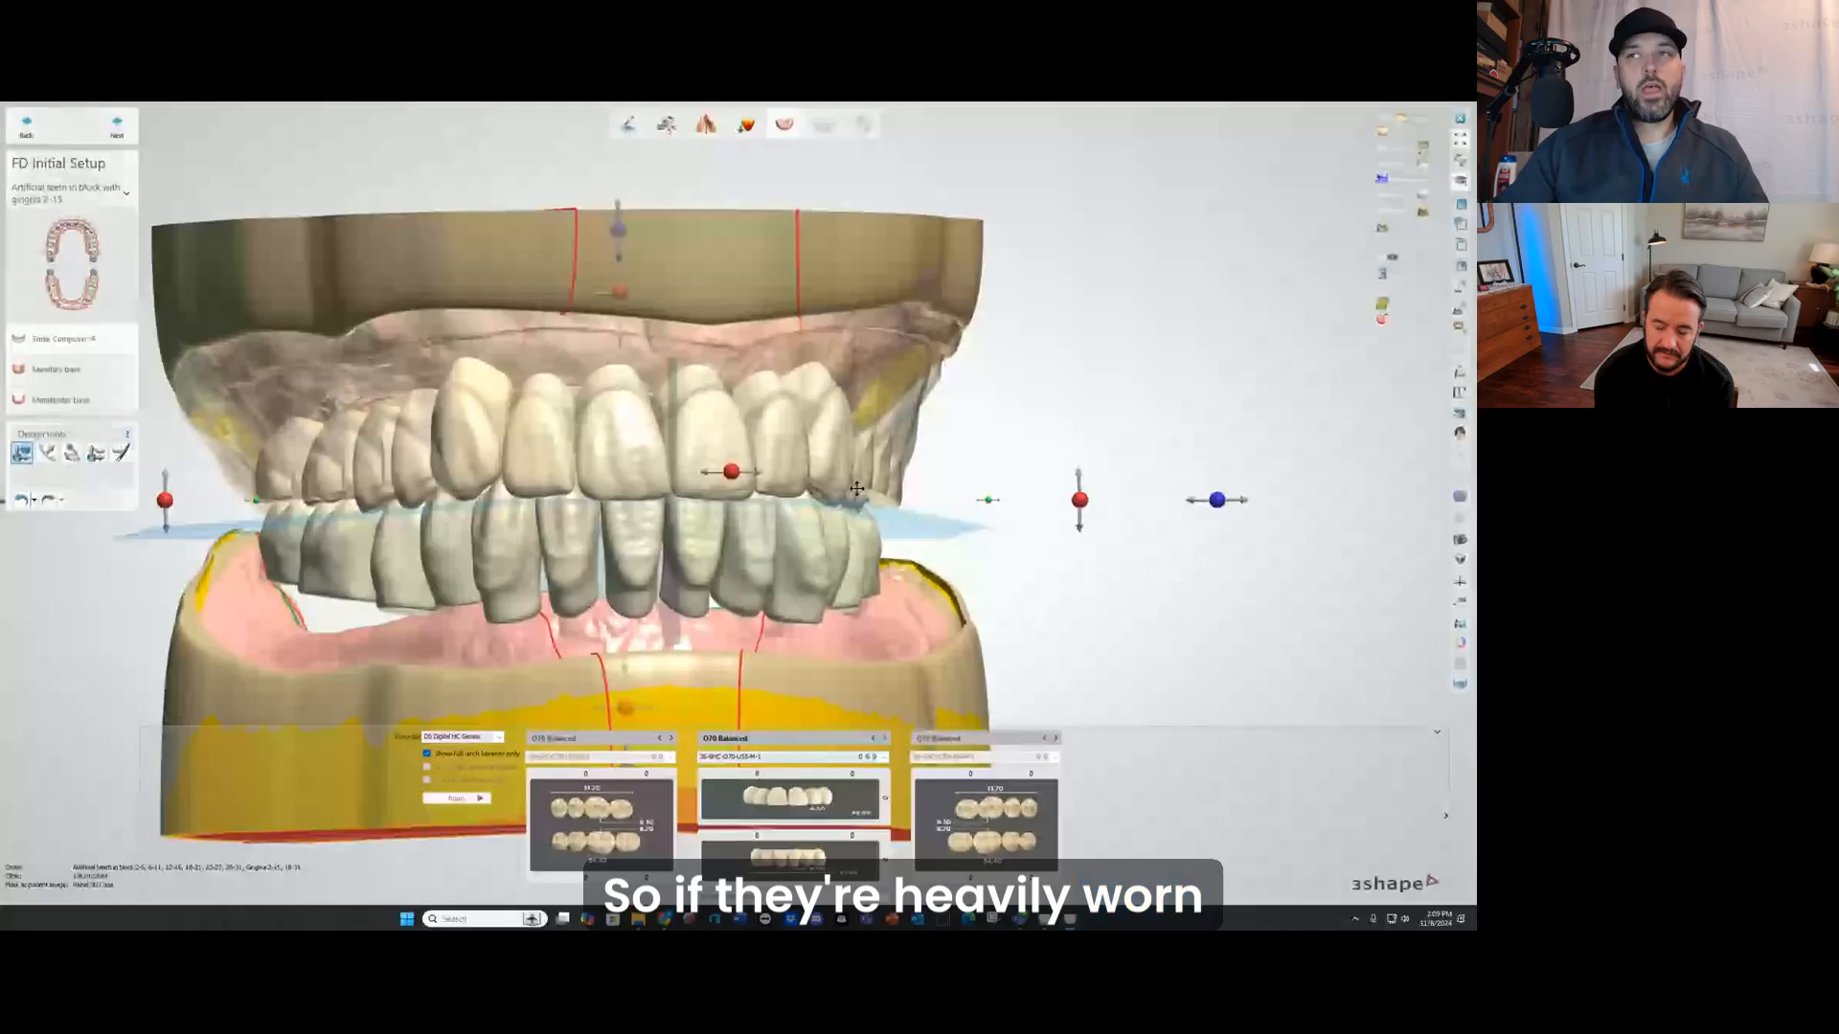
scroll(708, 467, "up", 2)
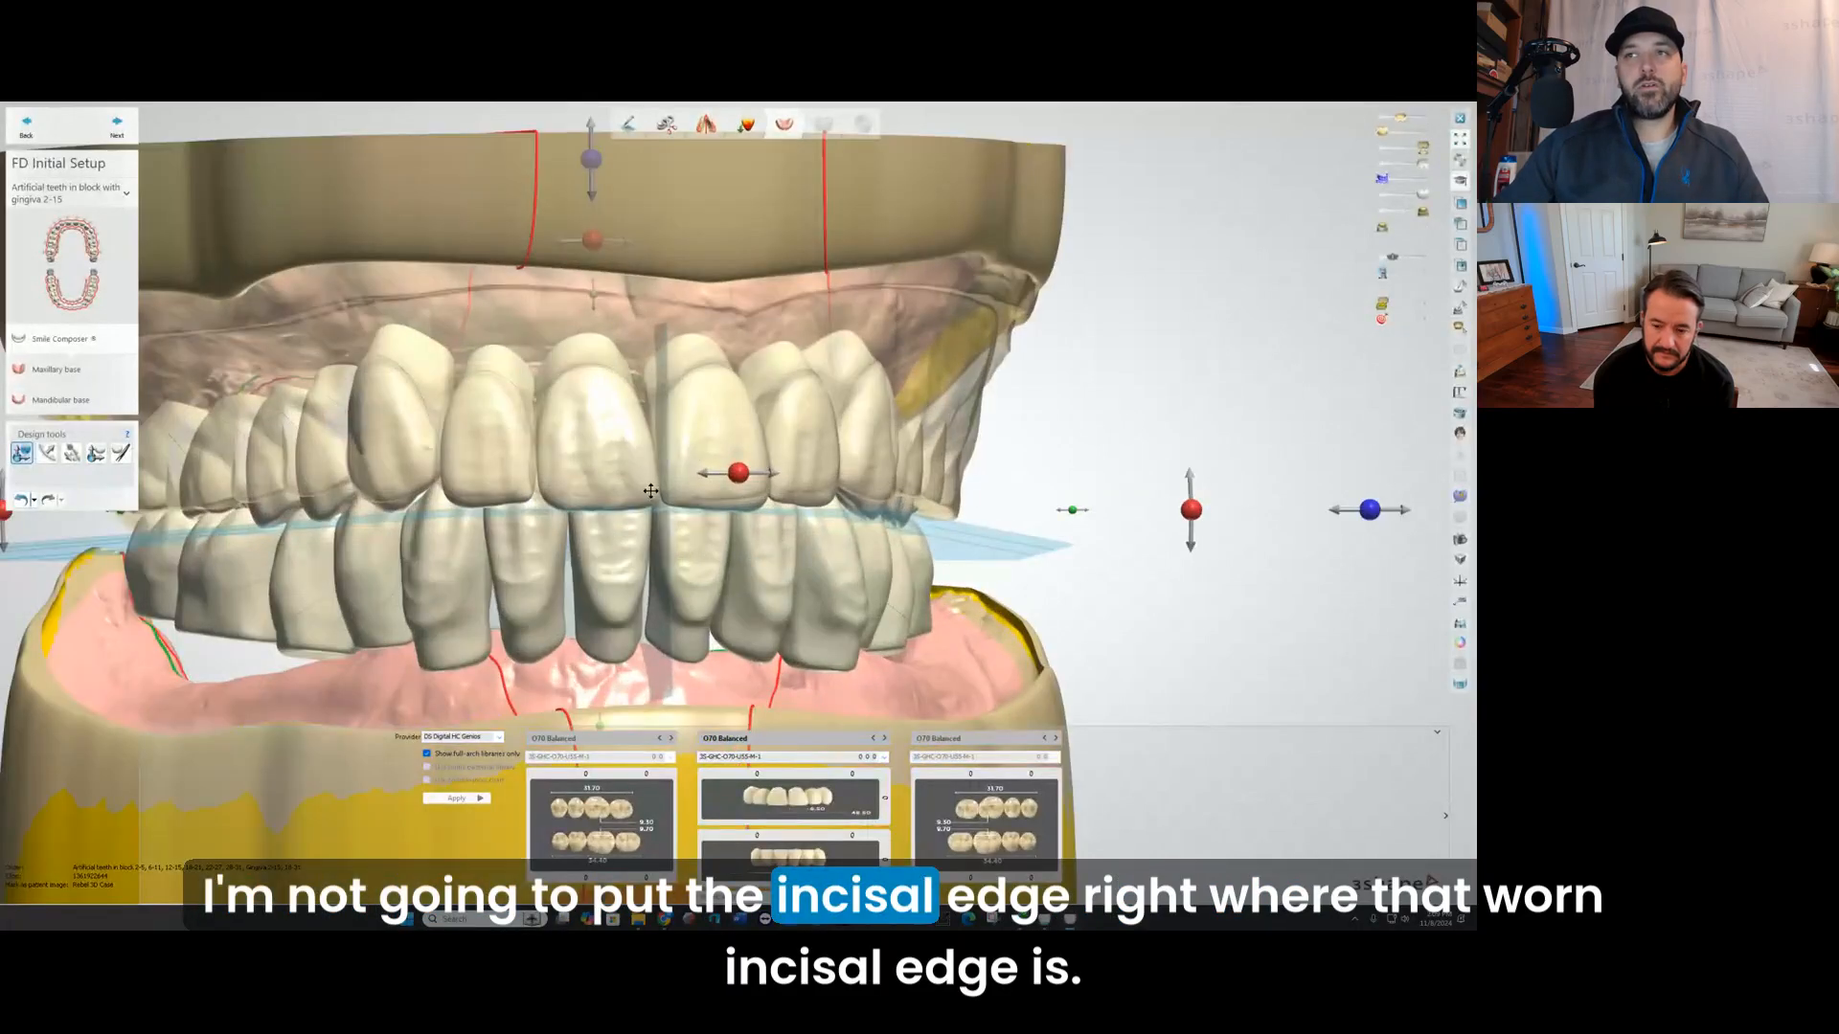
scroll(651, 490, "up", 1)
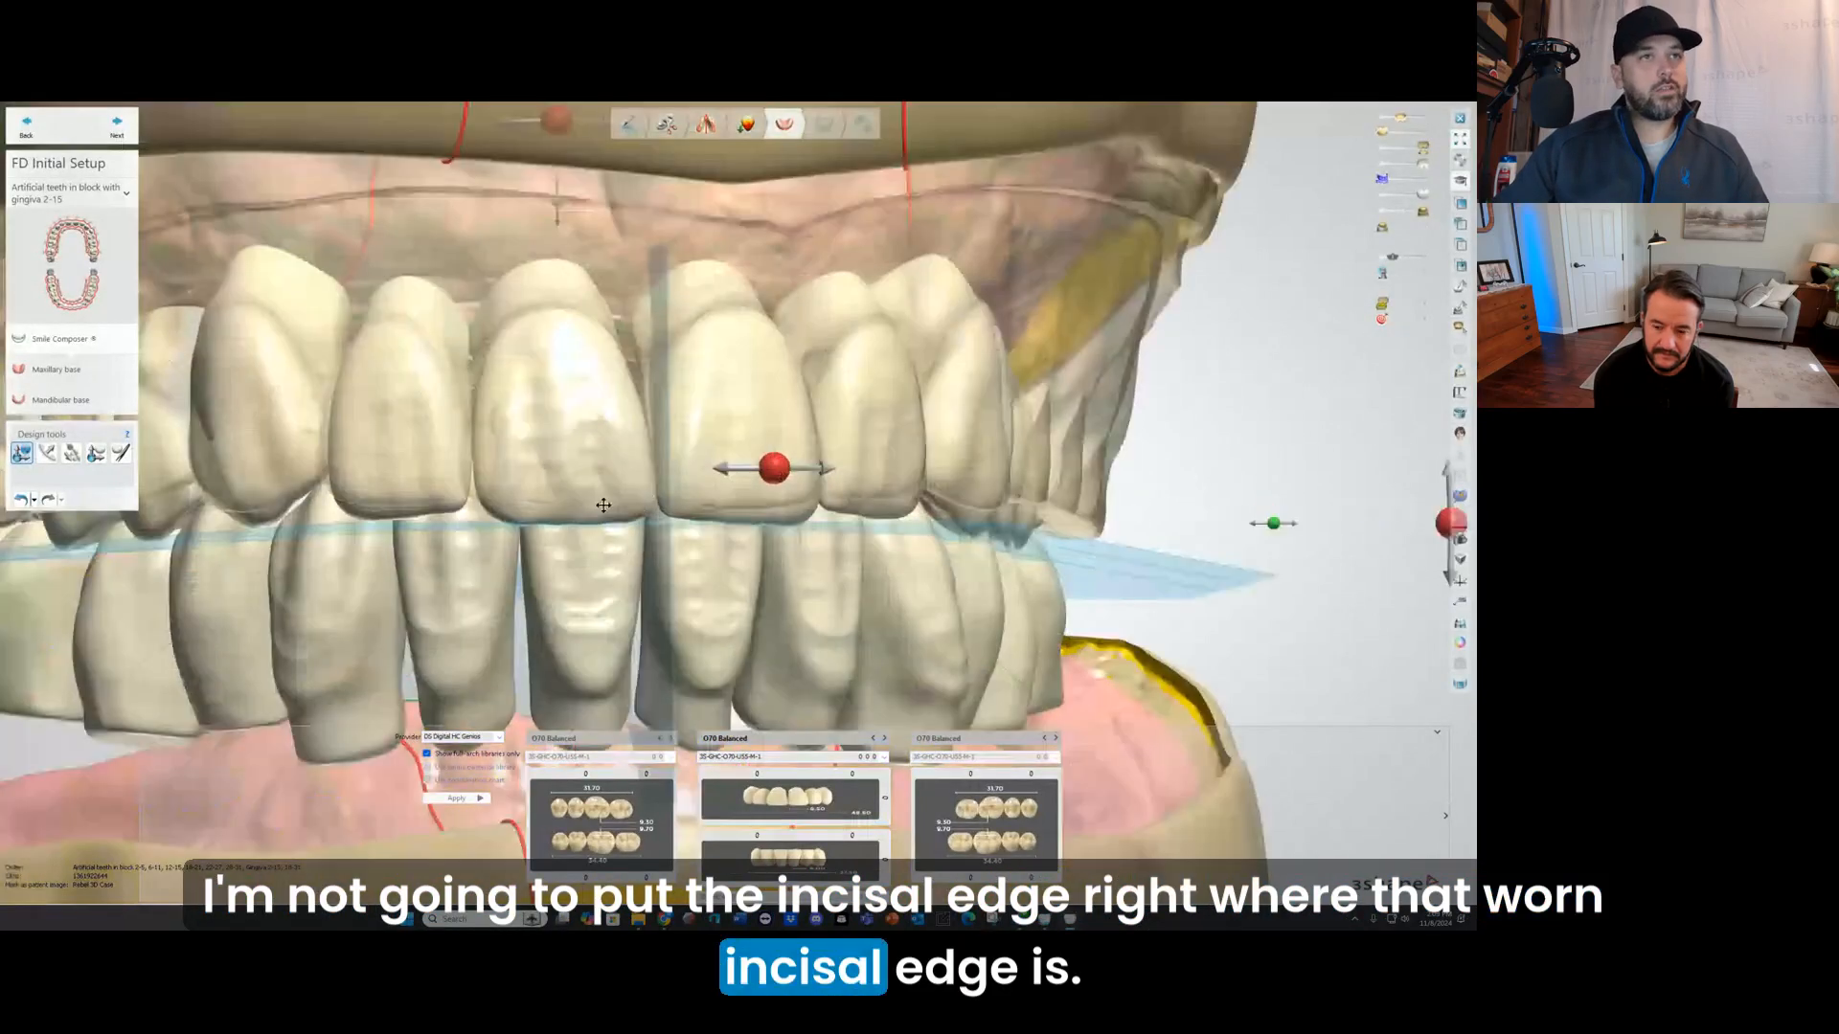
scroll(542, 520, "up", 1)
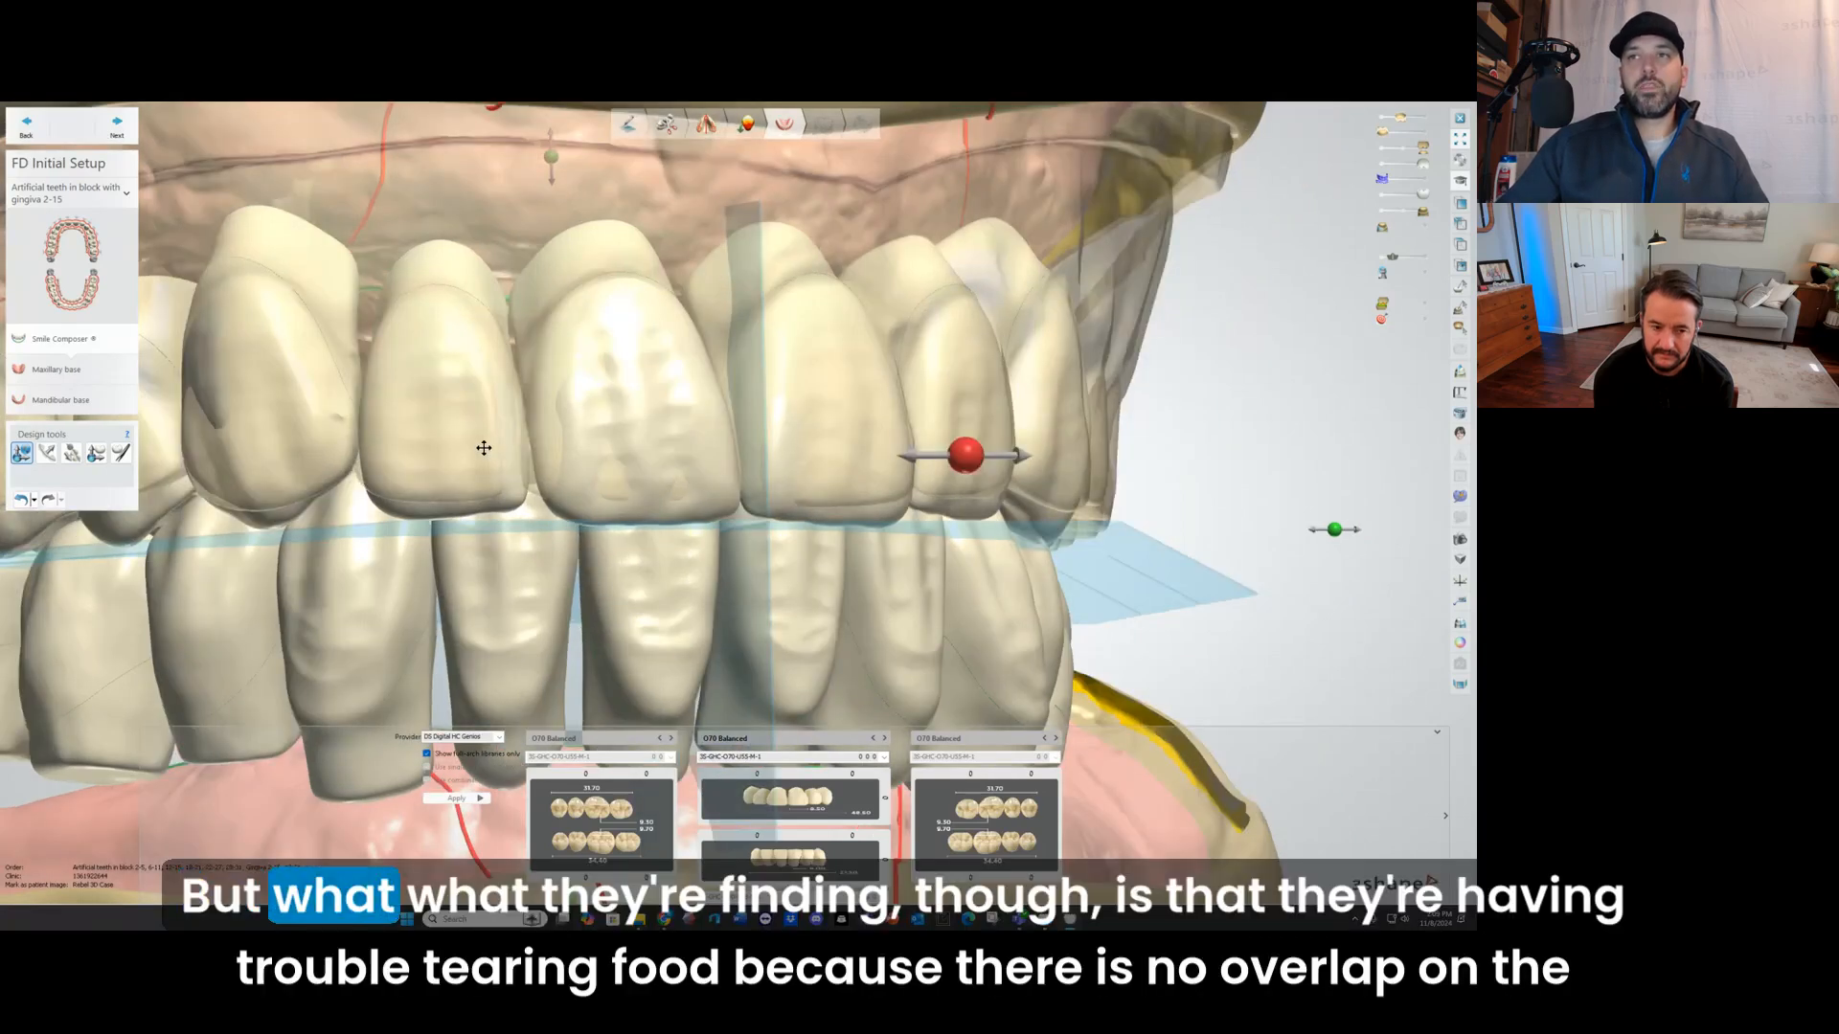
right_click_drag(484, 447, 585, 454)
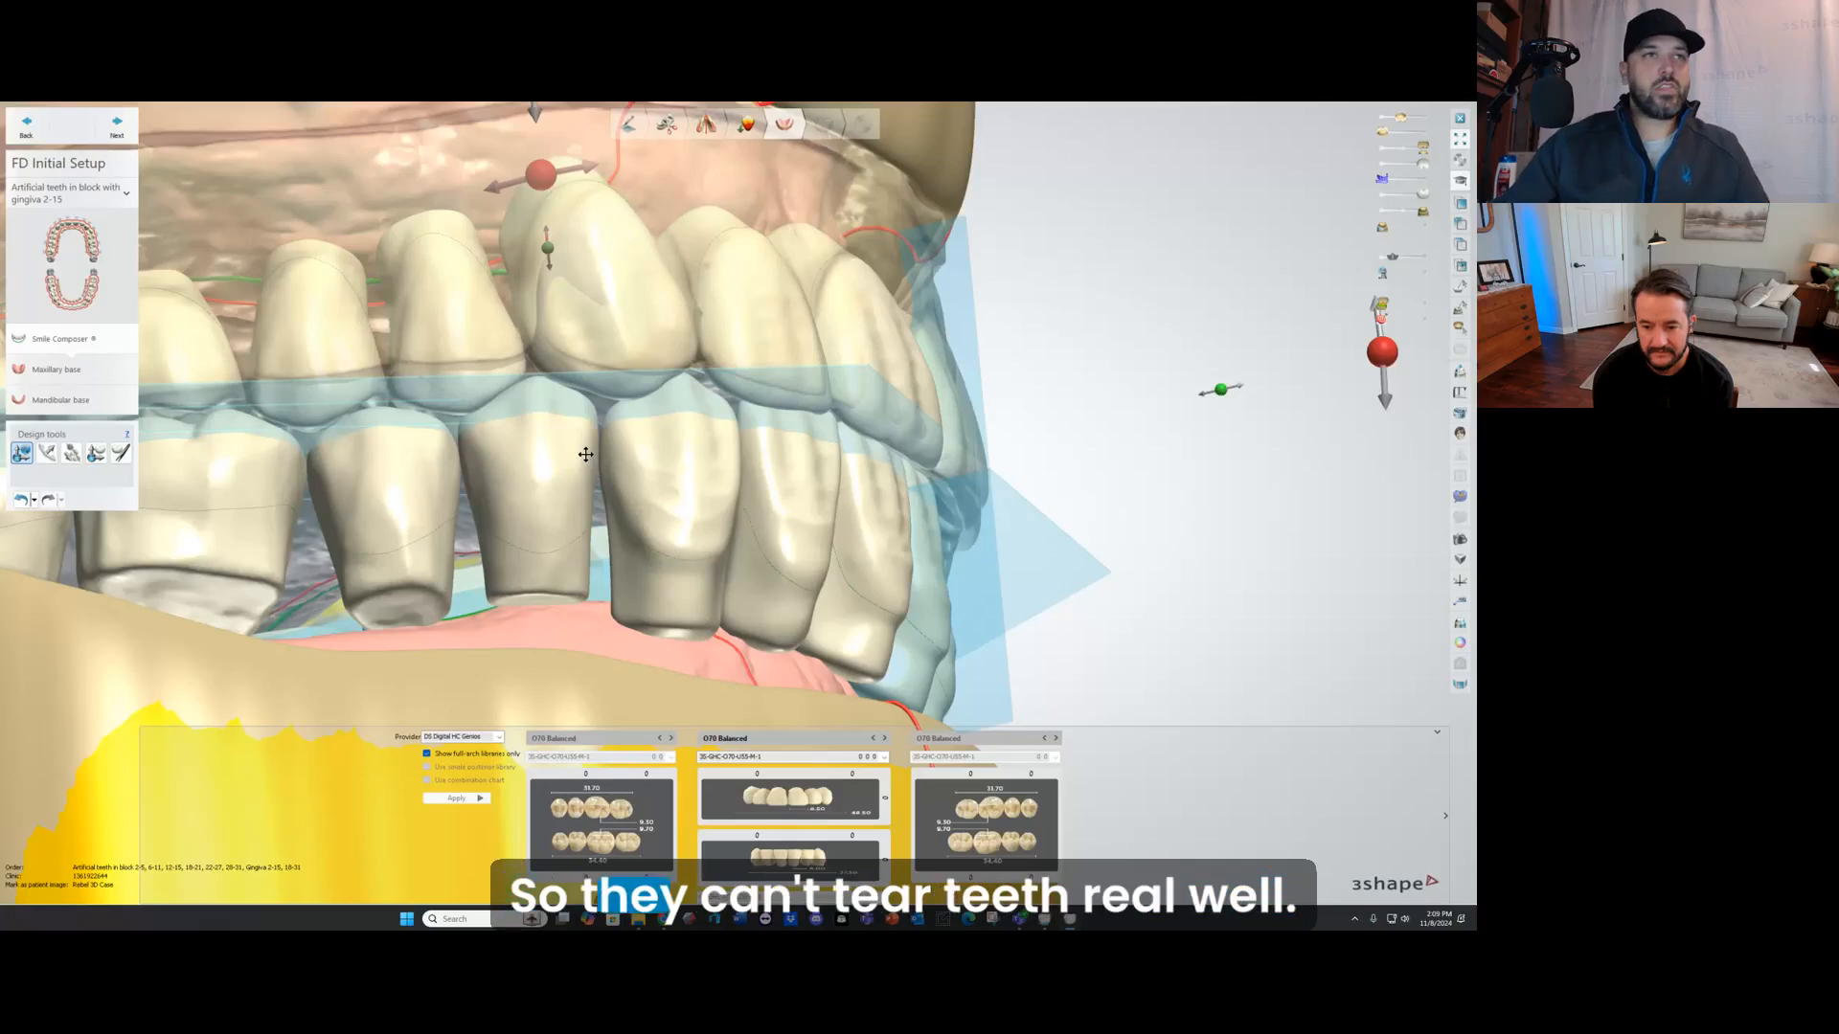
right_click_drag(585, 454, 380, 480)
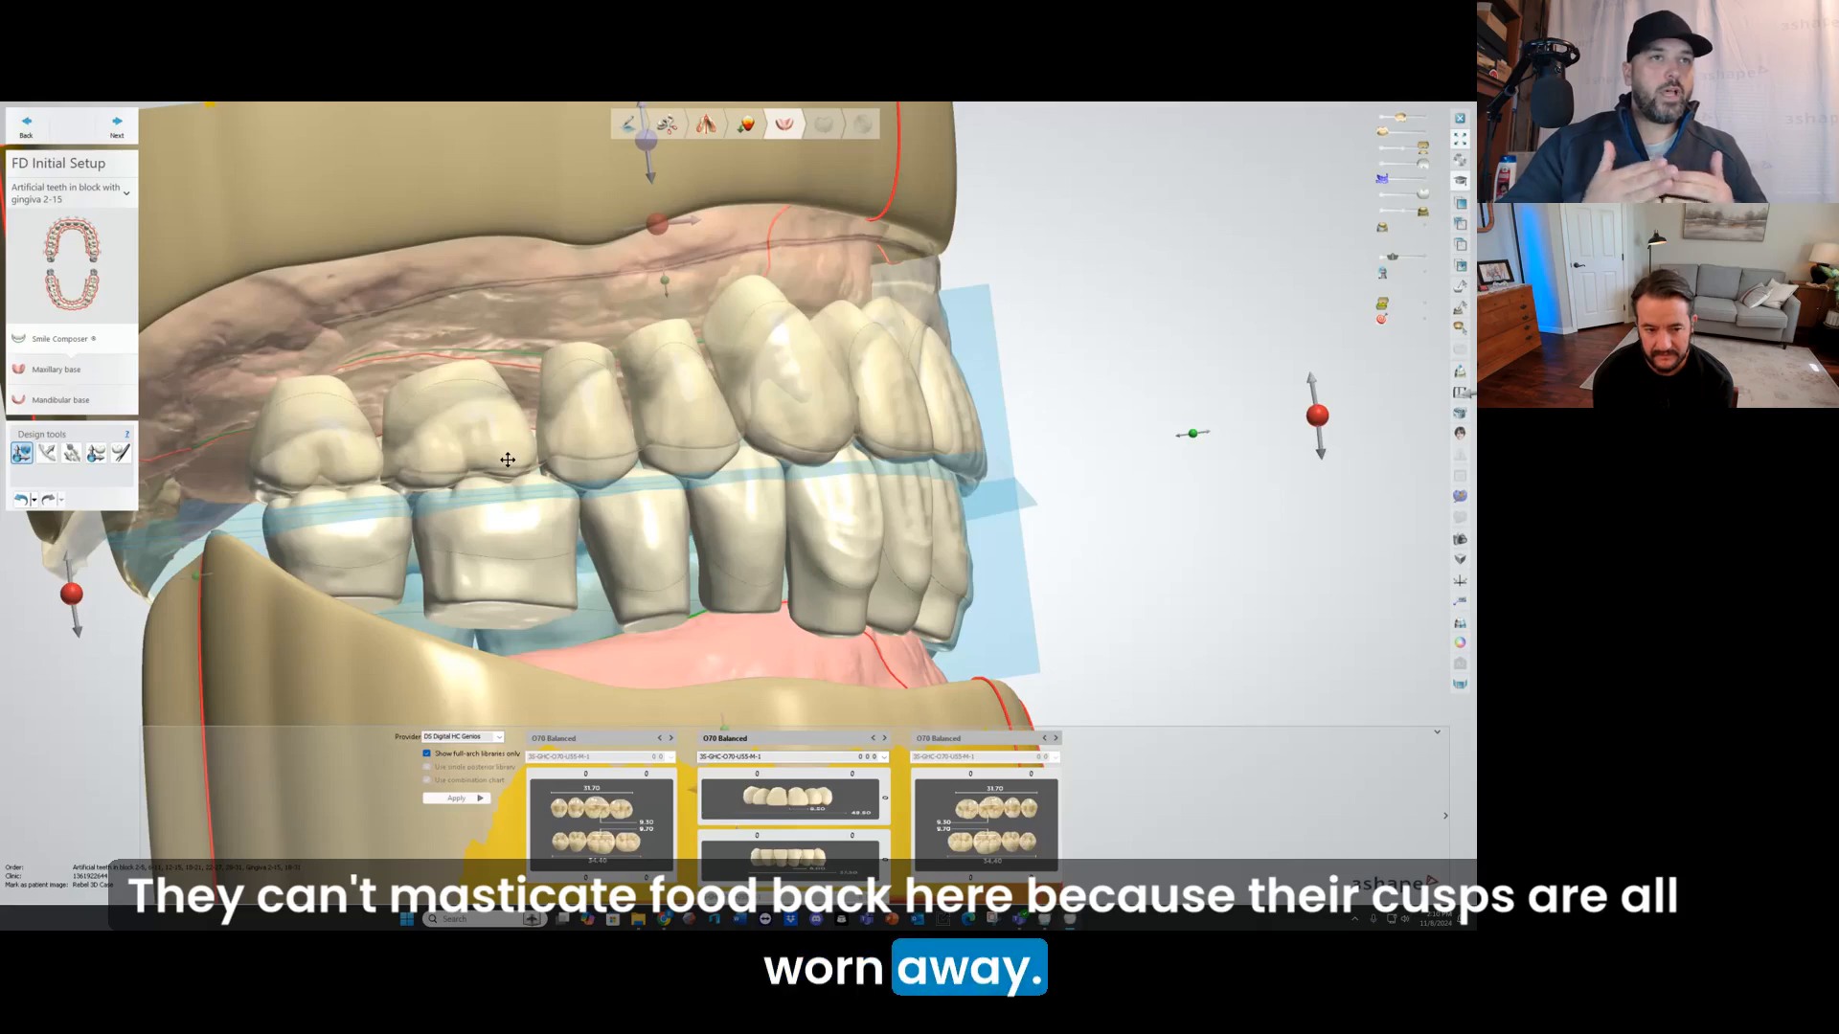
right_click_drag(670, 448, 571, 499)
scroll(572, 499, "down", 5)
scroll(581, 483, "down", 3)
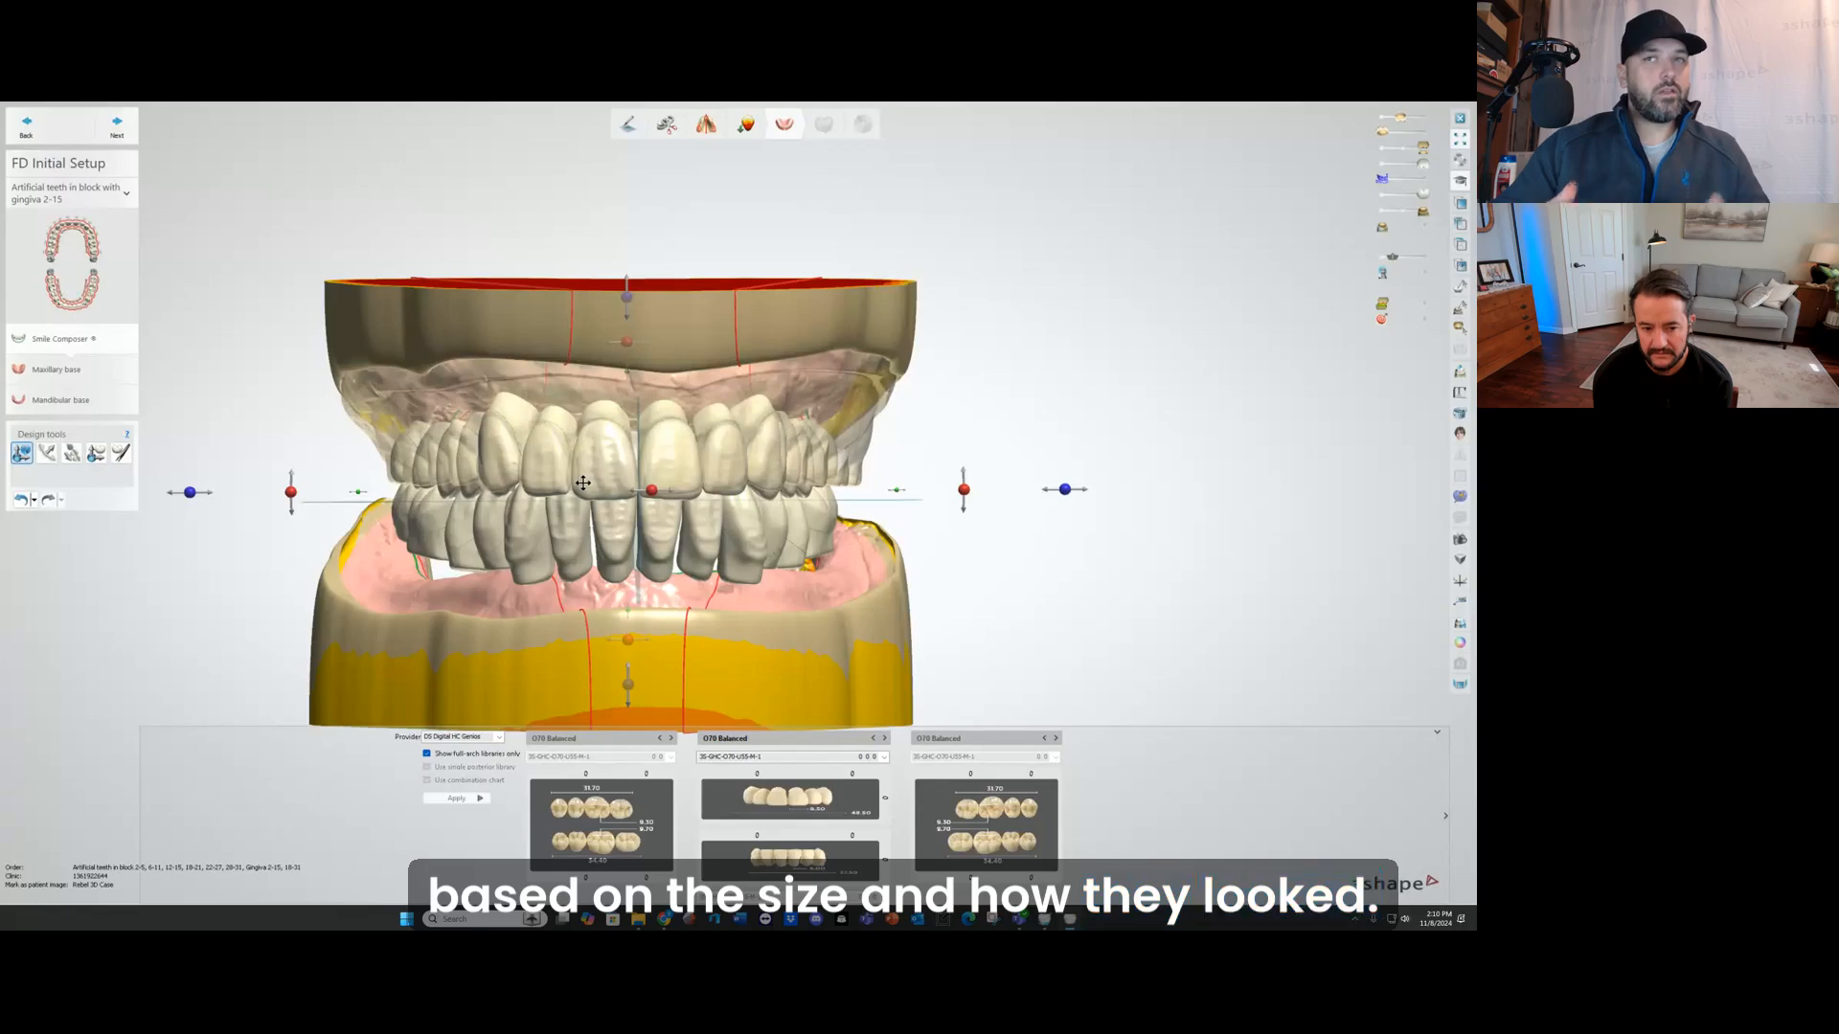
Step: Widen the tooth setup slightly and shorten it front to back to fit the original denture's arch size
scroll(373, 496, "up", 5)
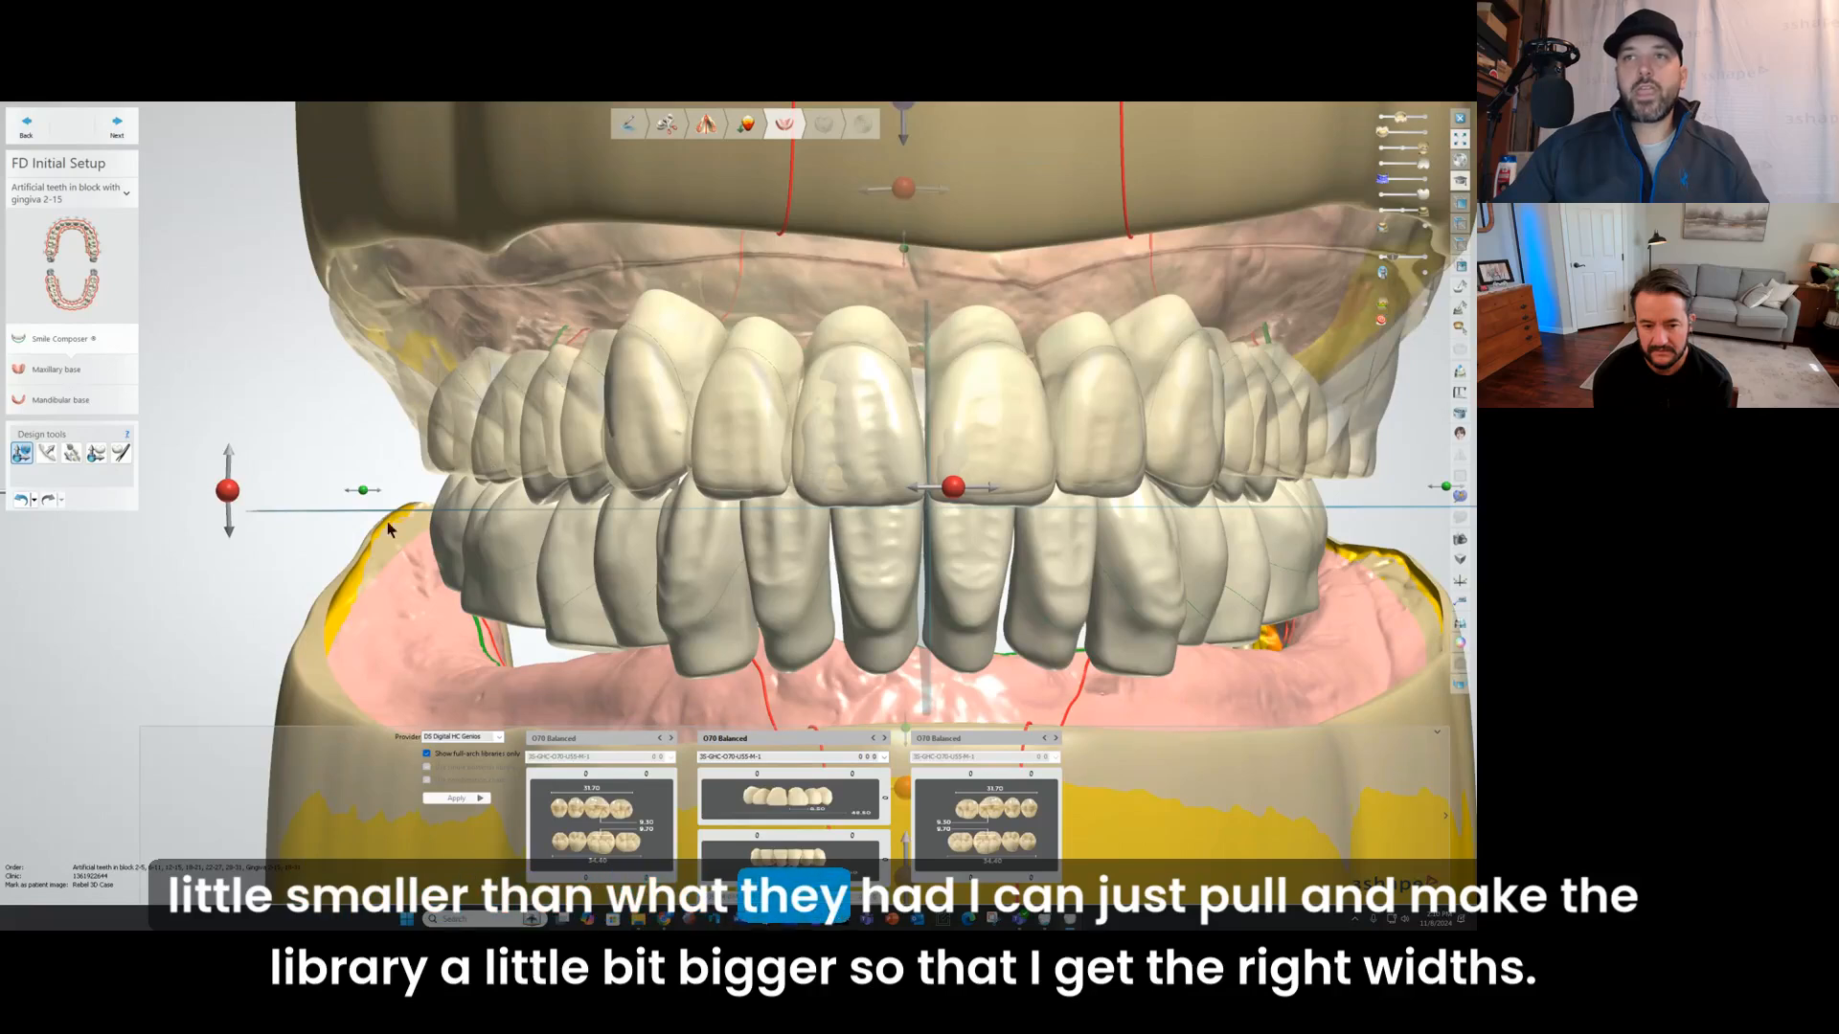
left_click_drag(362, 492, 353, 493)
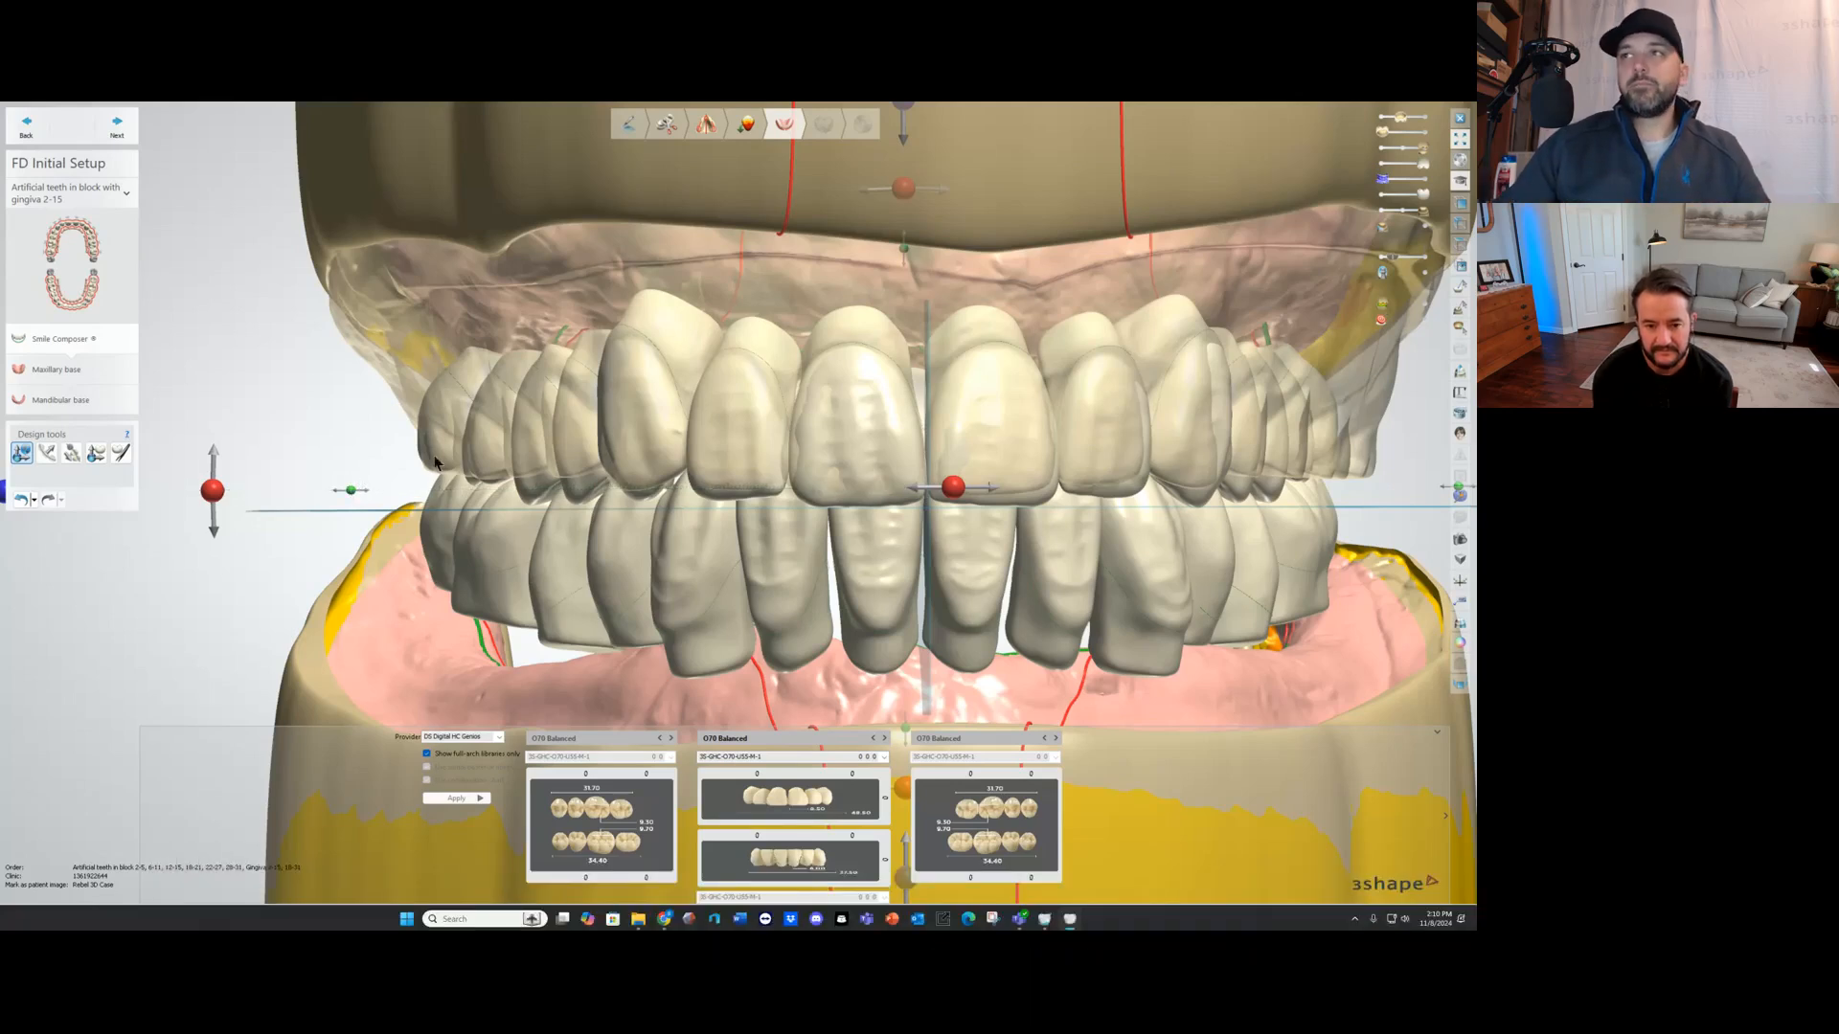
right_click_drag(796, 347, 866, 357)
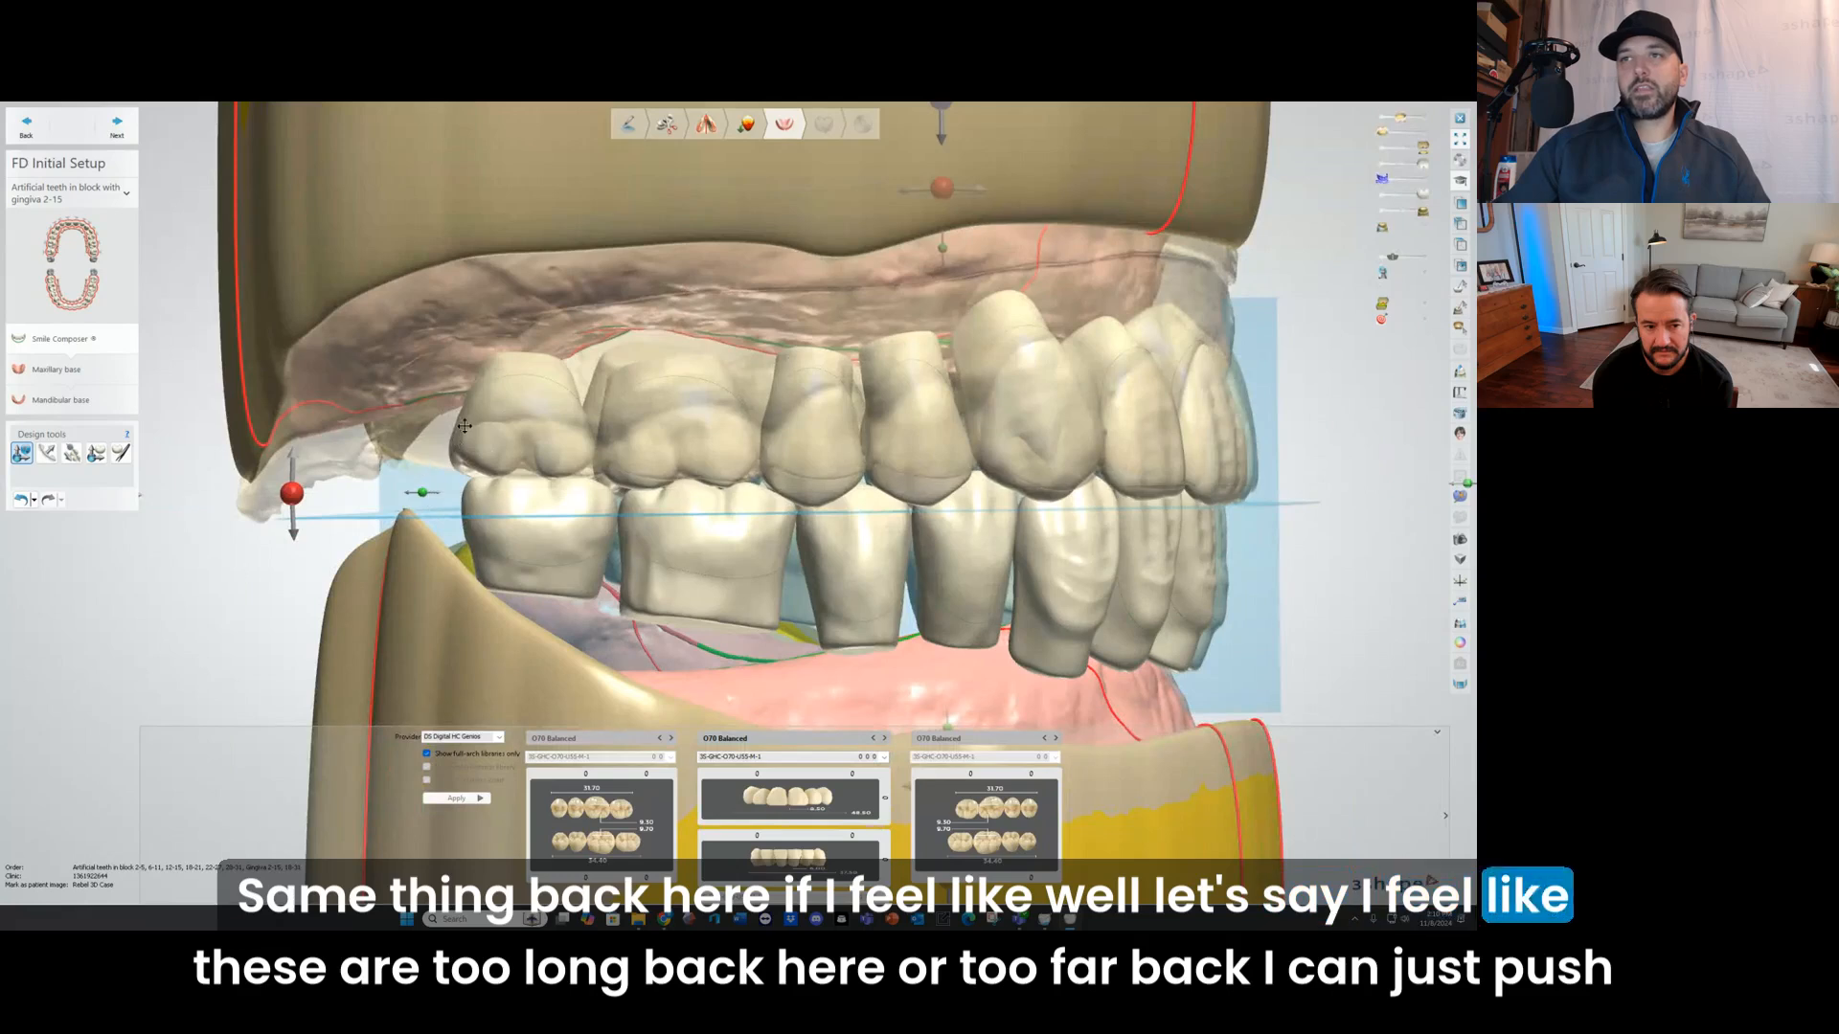
left_click_drag(423, 493, 446, 496)
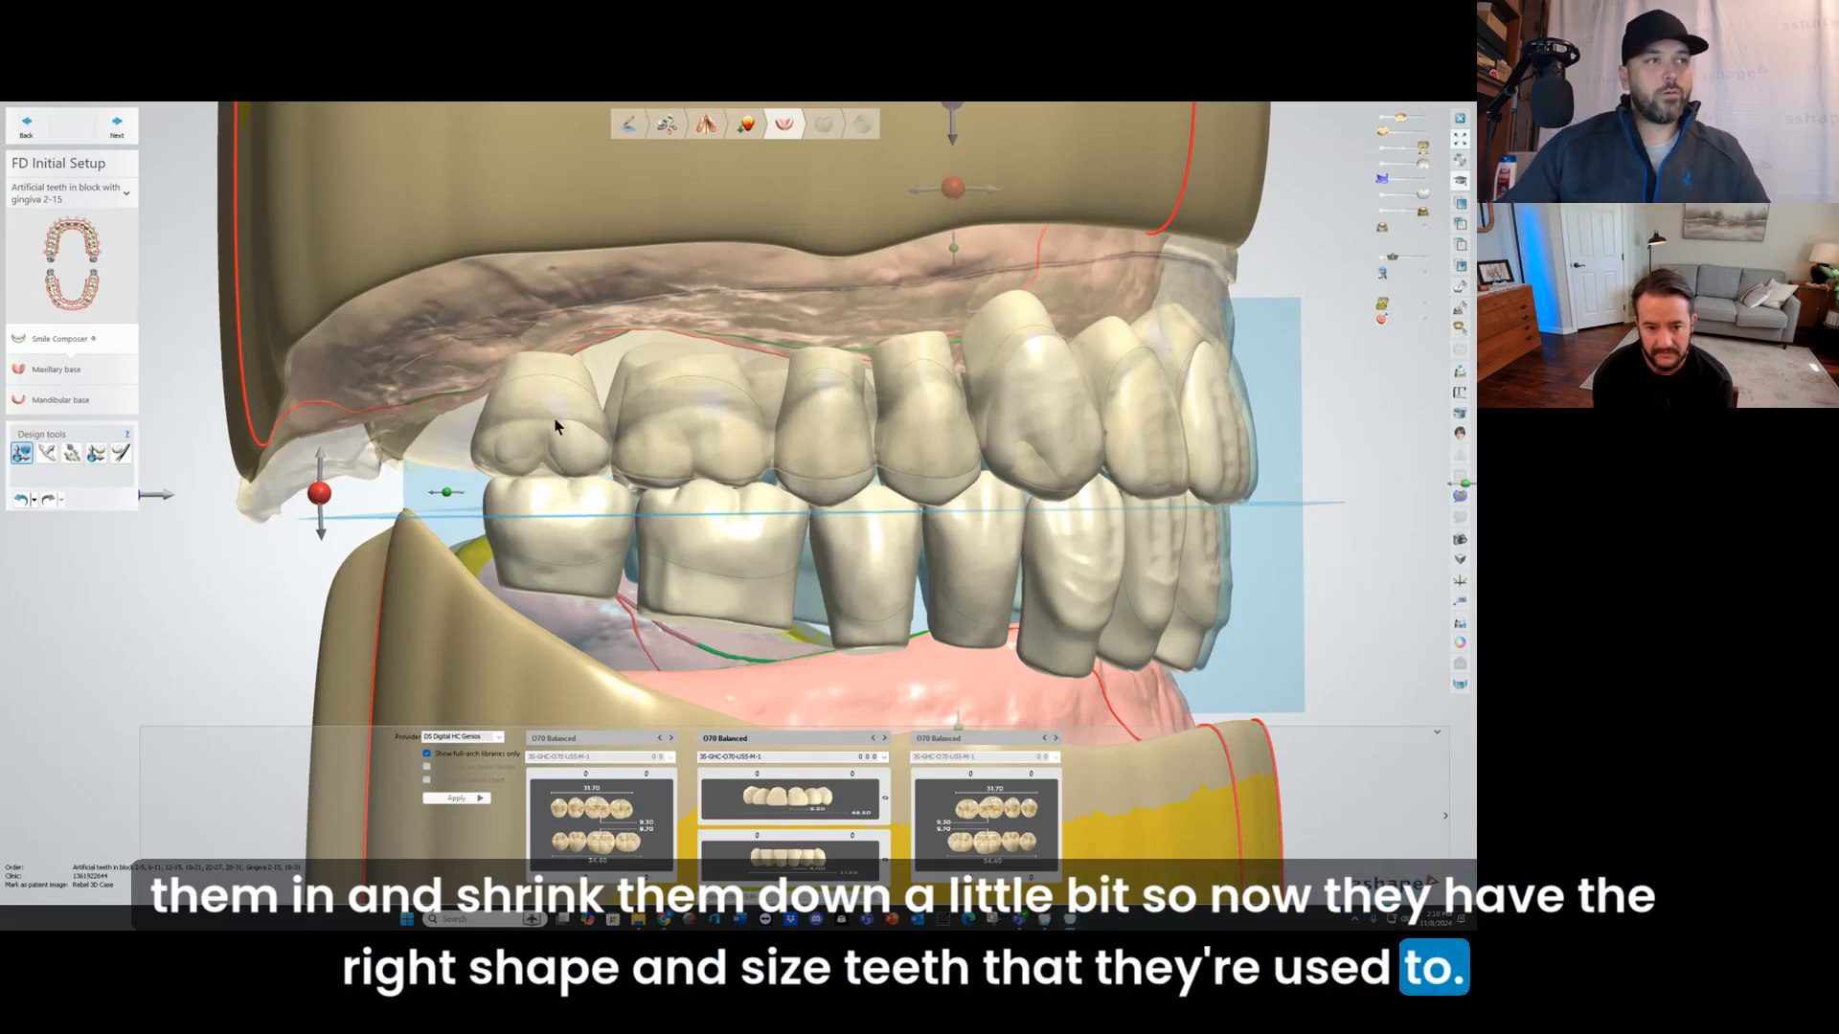
Step: Examine the anterior overlap, tooth rotations and posterior buccal position of the library teeth against the original denture from below
right_click_drag(1116, 416, 938, 359)
scroll(994, 426, "up", 4)
right_click_drag(994, 426, 785, 296)
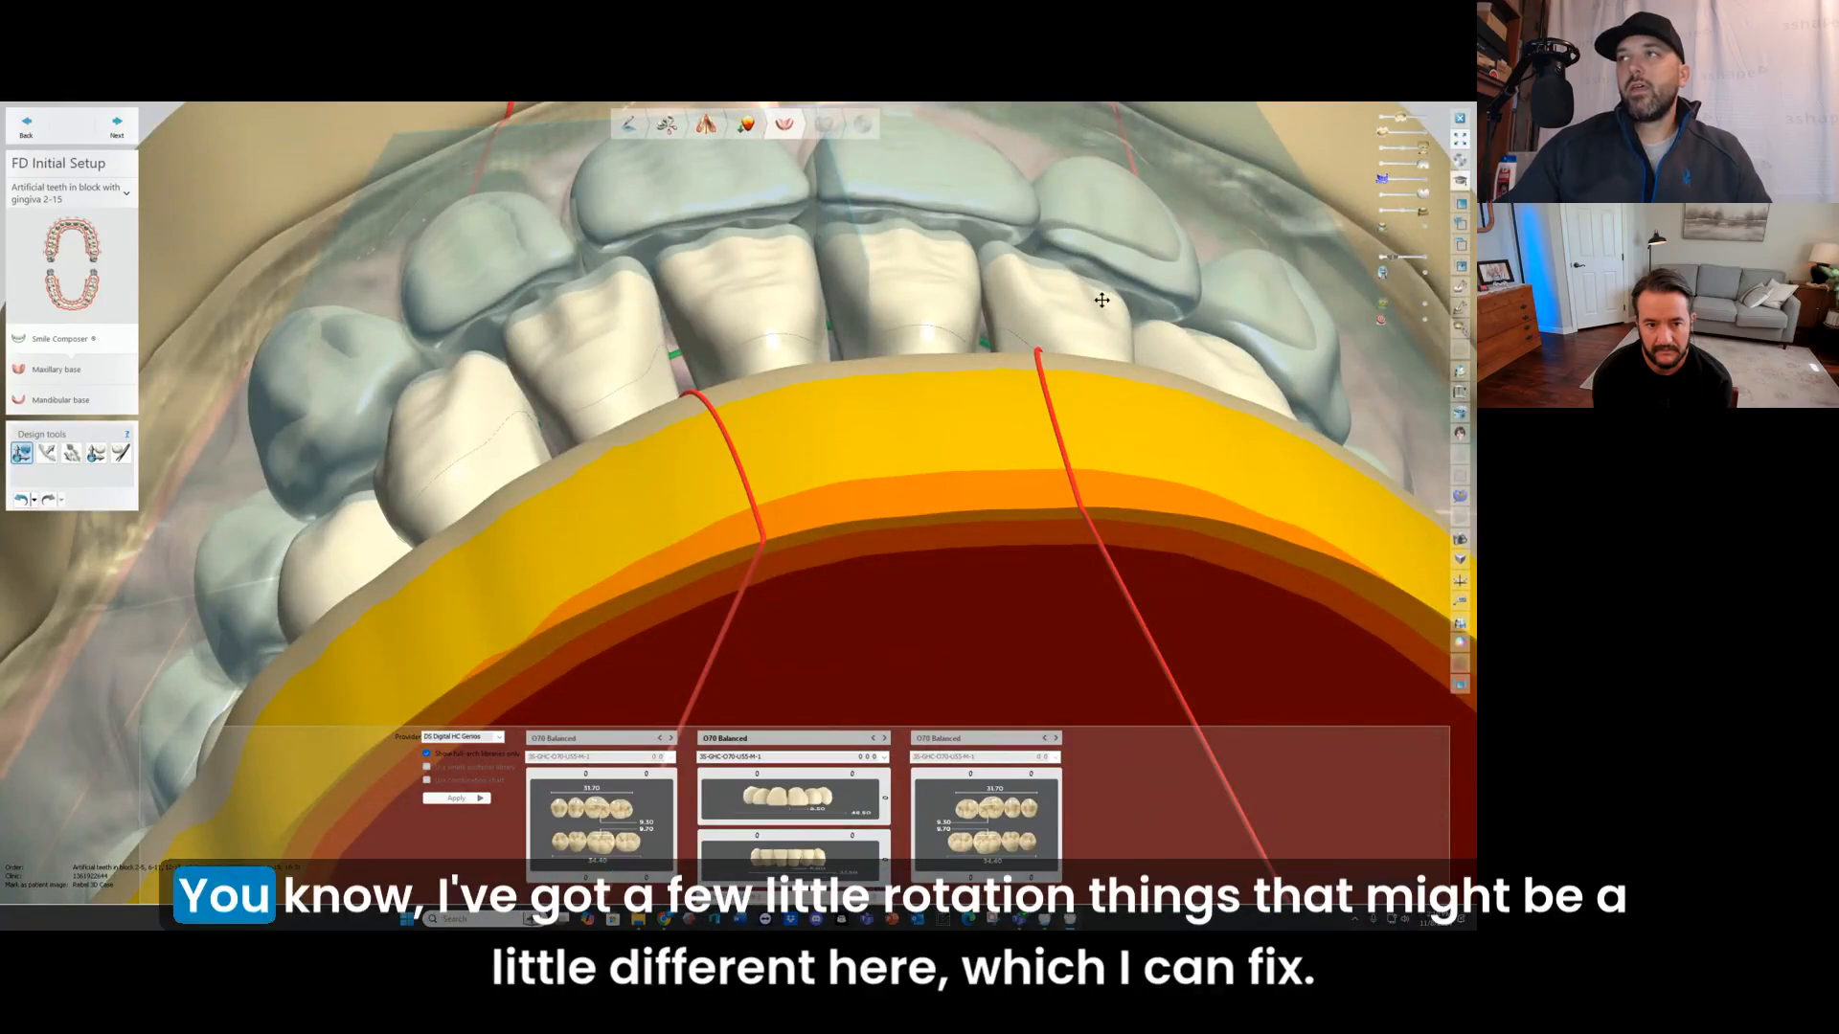
right_click_drag(1101, 299, 648, 312)
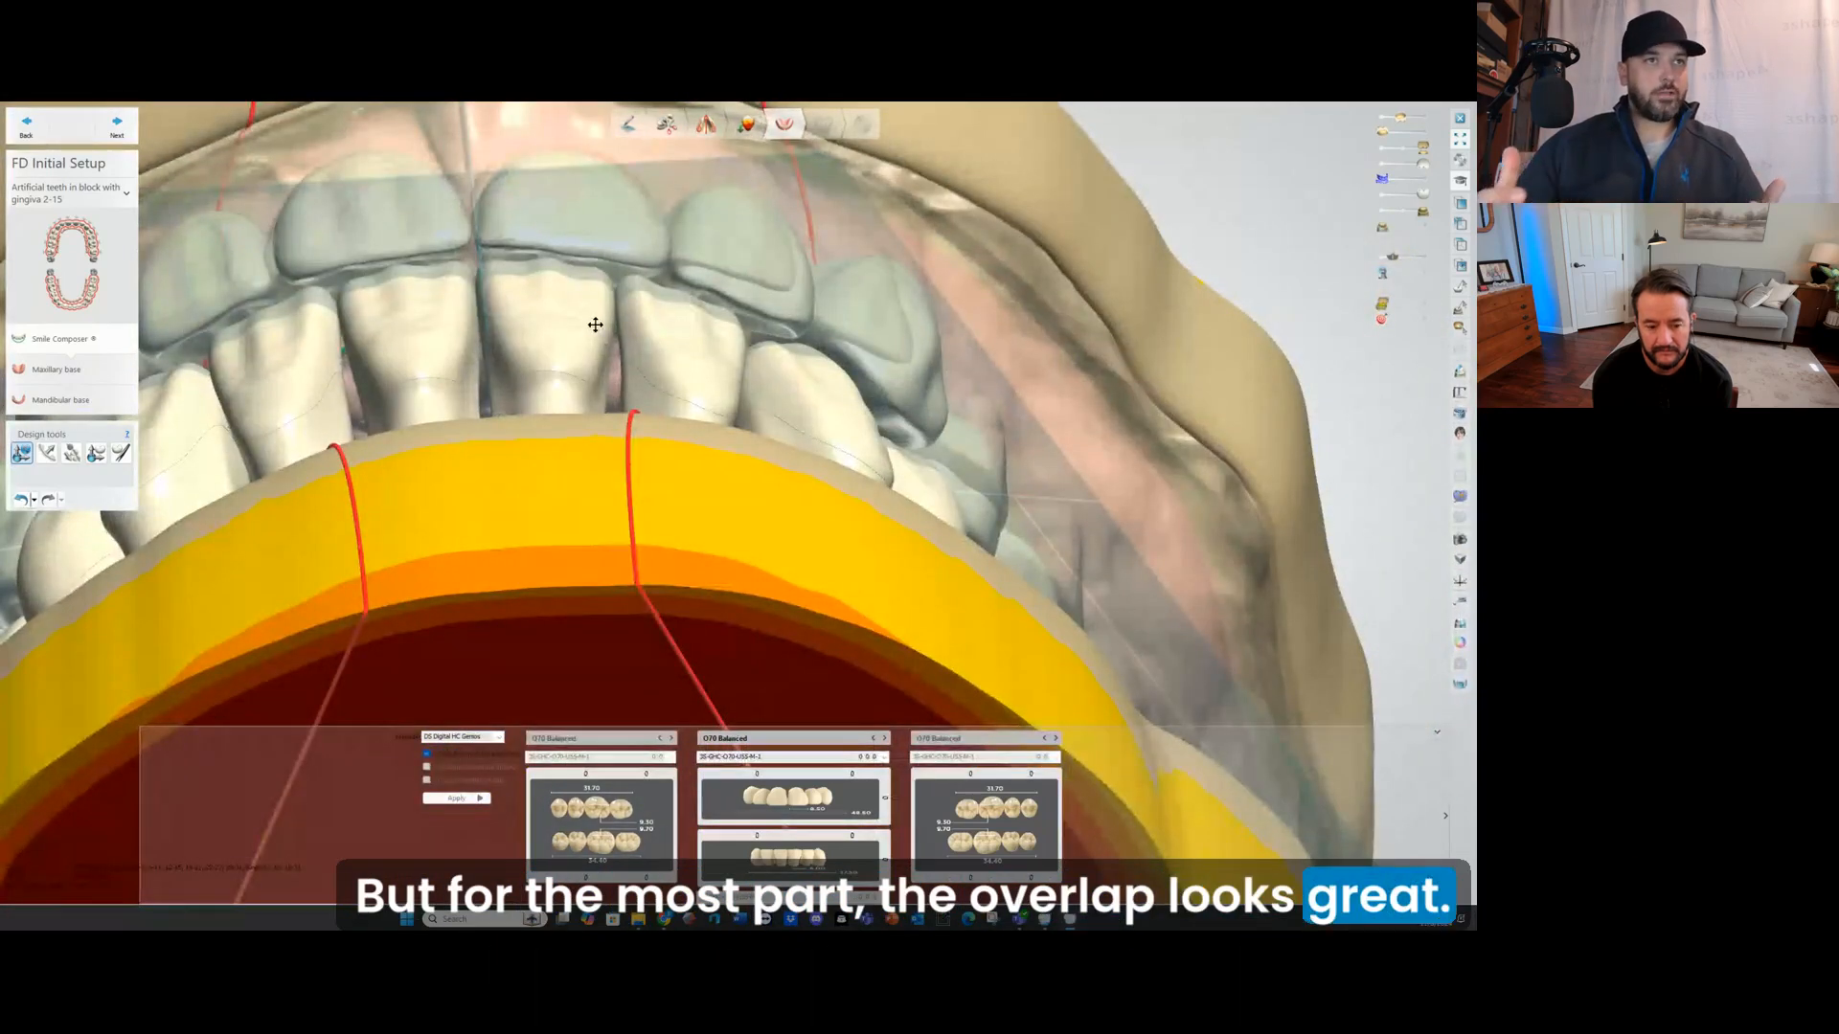
scroll(574, 321, "down", 3)
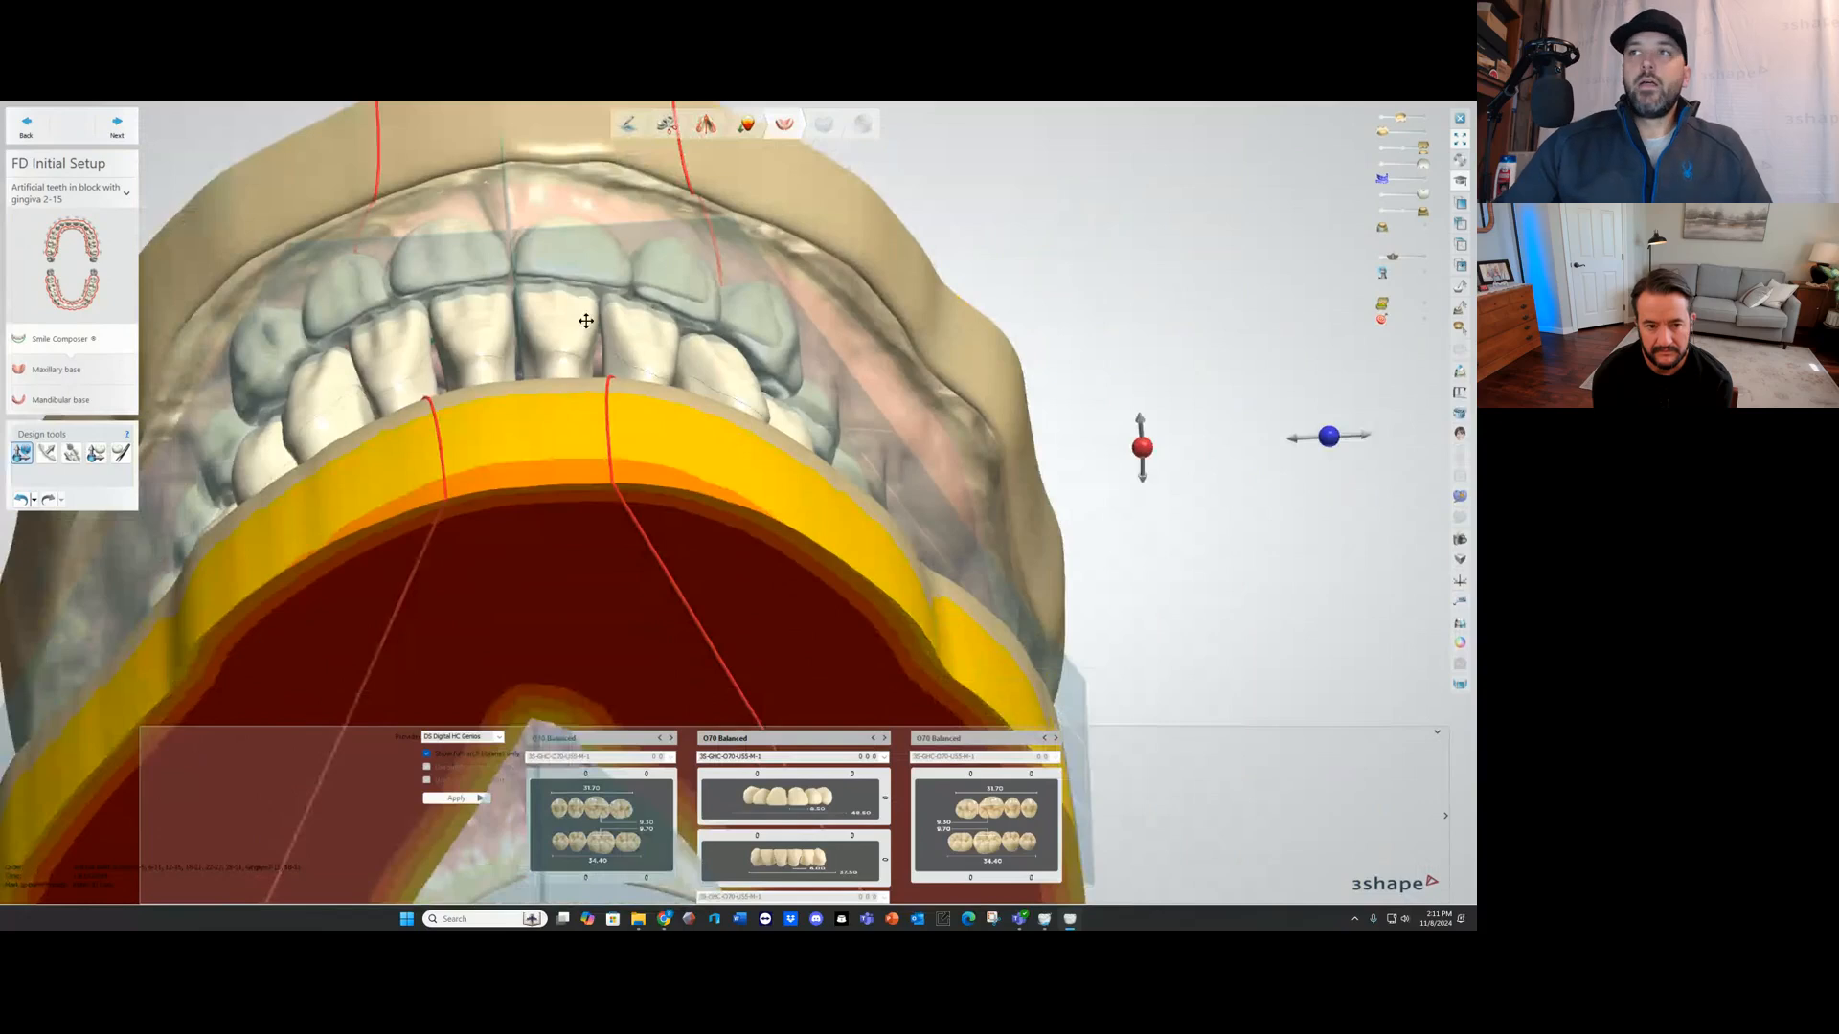
scroll(586, 321, "down", 3)
right_click_drag(616, 332, 582, 304)
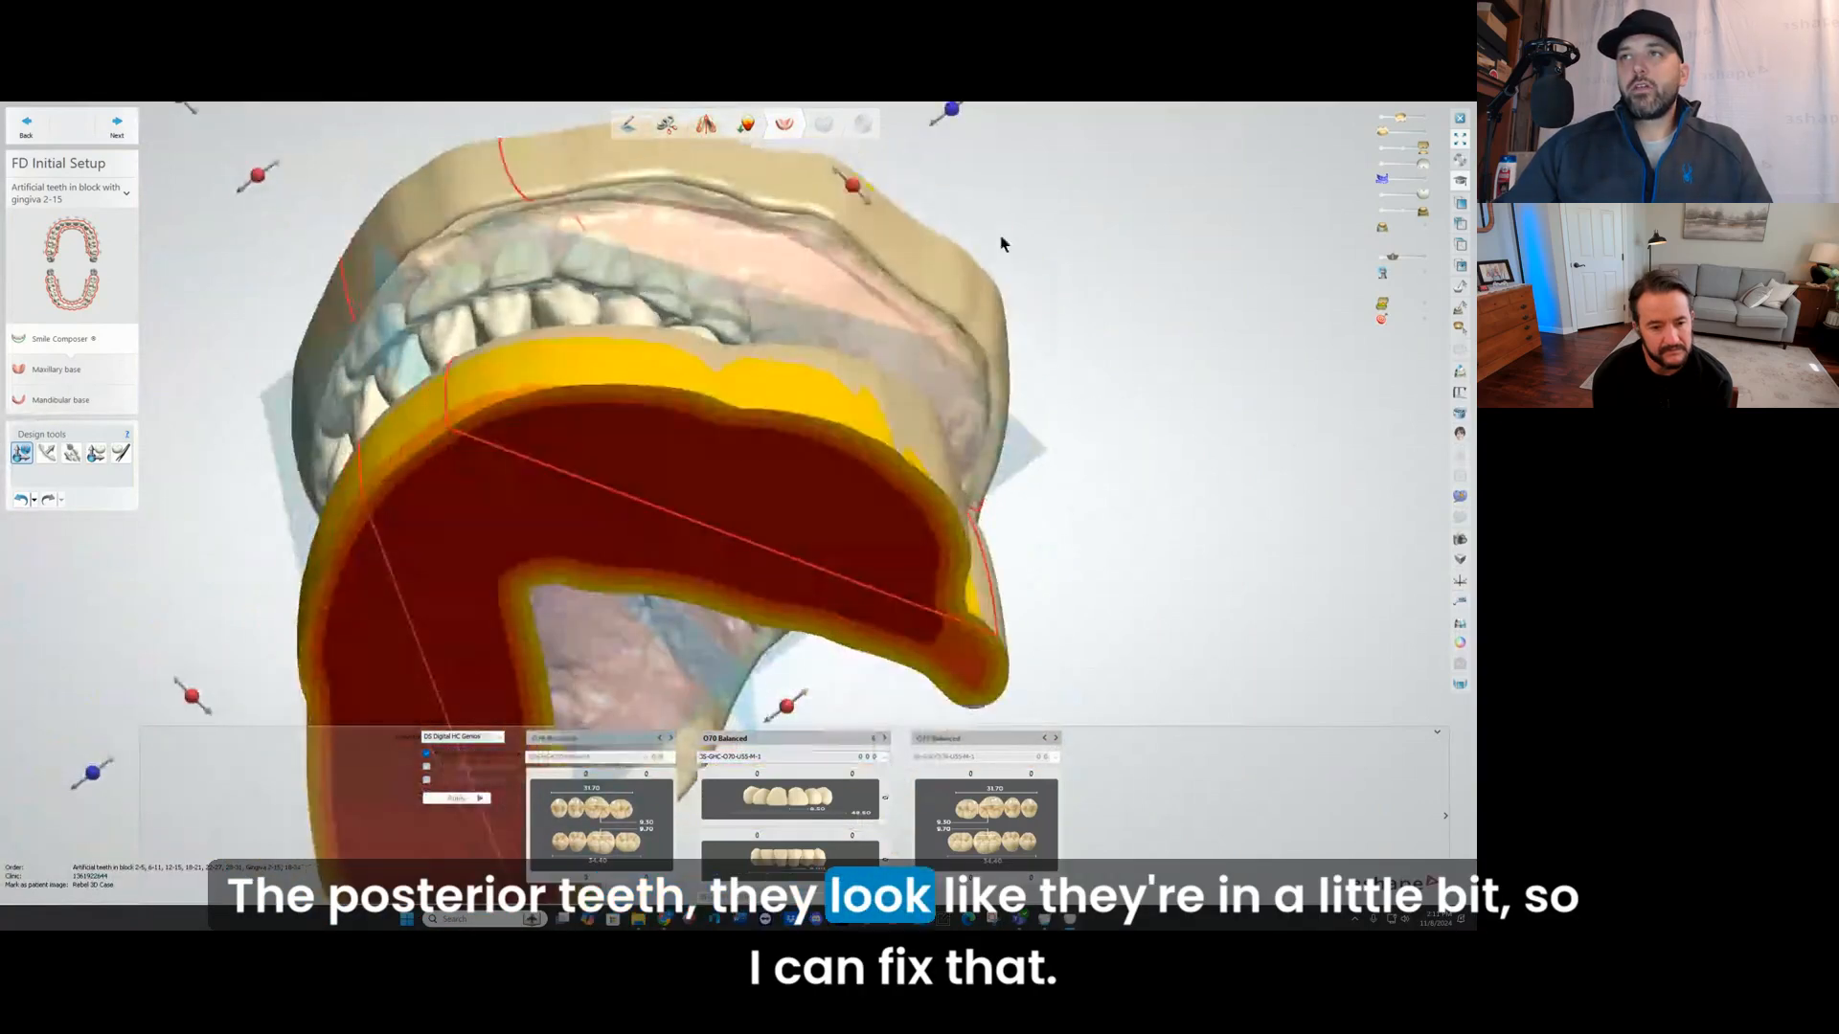
scroll(999, 235, "up", 2)
scroll(607, 383, "up", 3)
right_click_drag(606, 383, 633, 394)
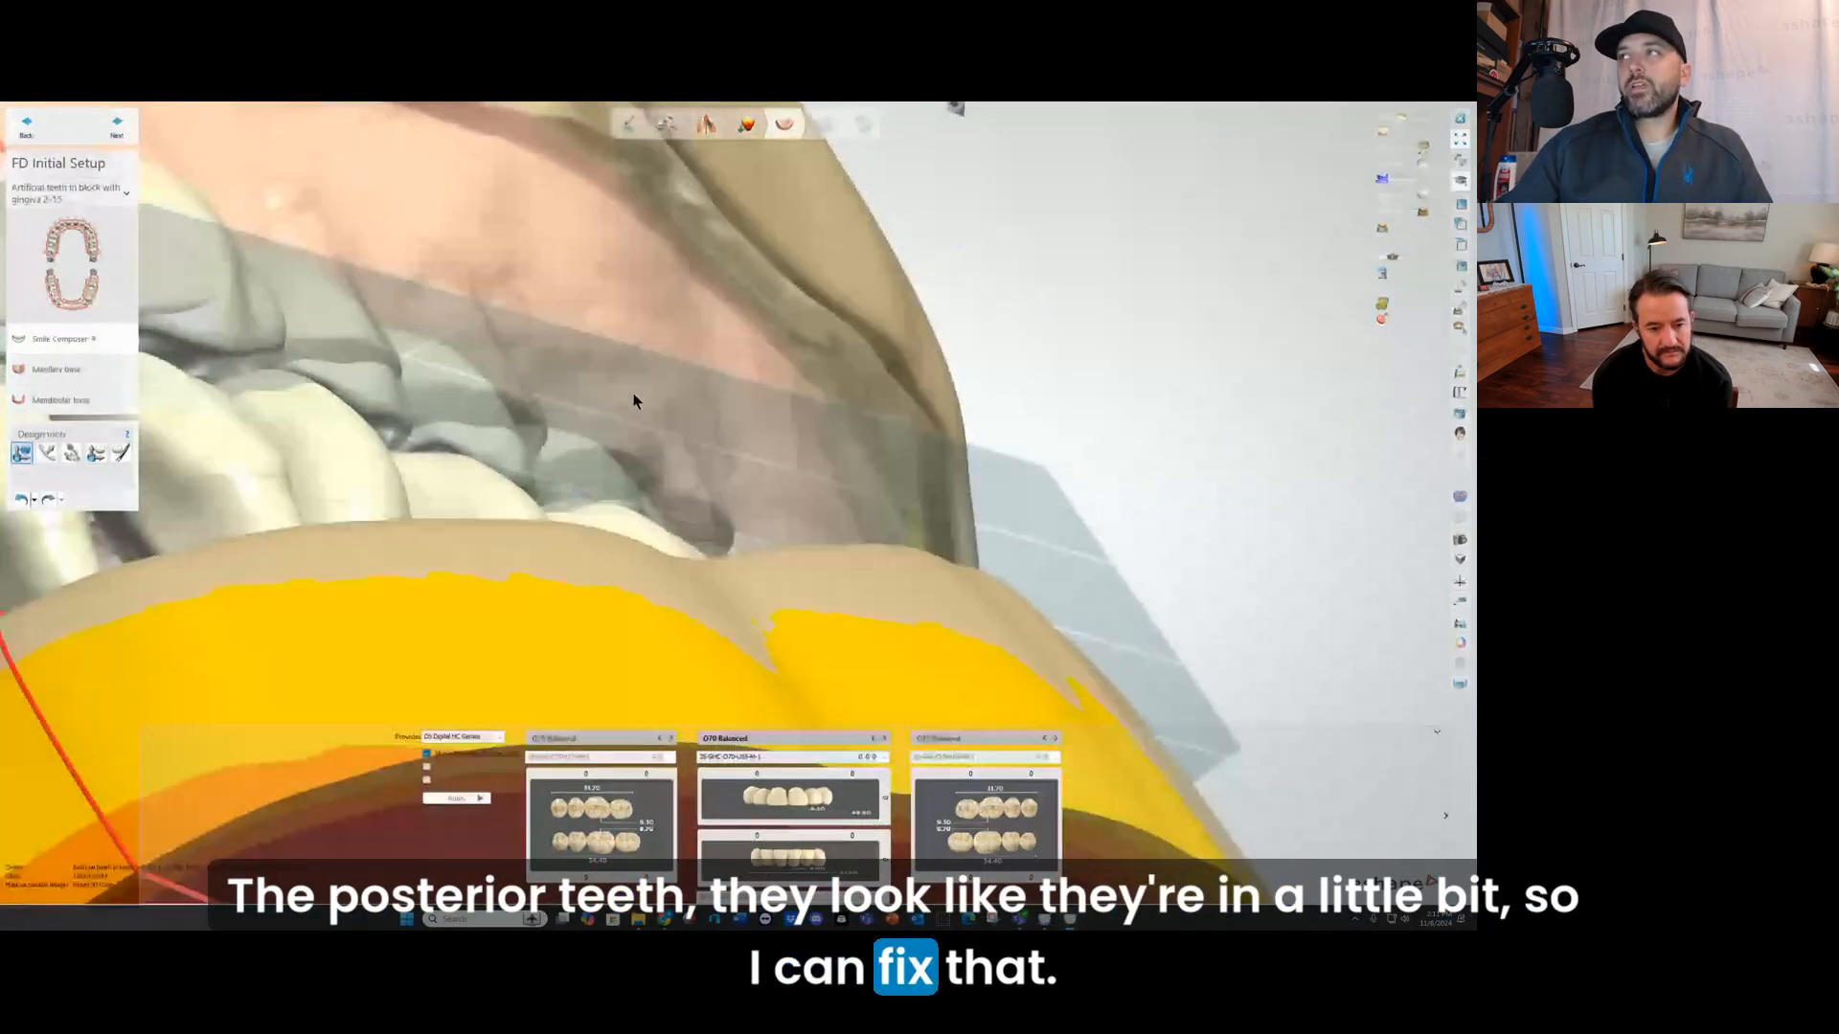
Step: Hide the occlusal plane and reposition a single upper posterior tooth toward the original denture's buccal corridor with the individual tooth tool
left_click_drag(1391, 257, 1384, 257)
right_click_drag(641, 440, 886, 388)
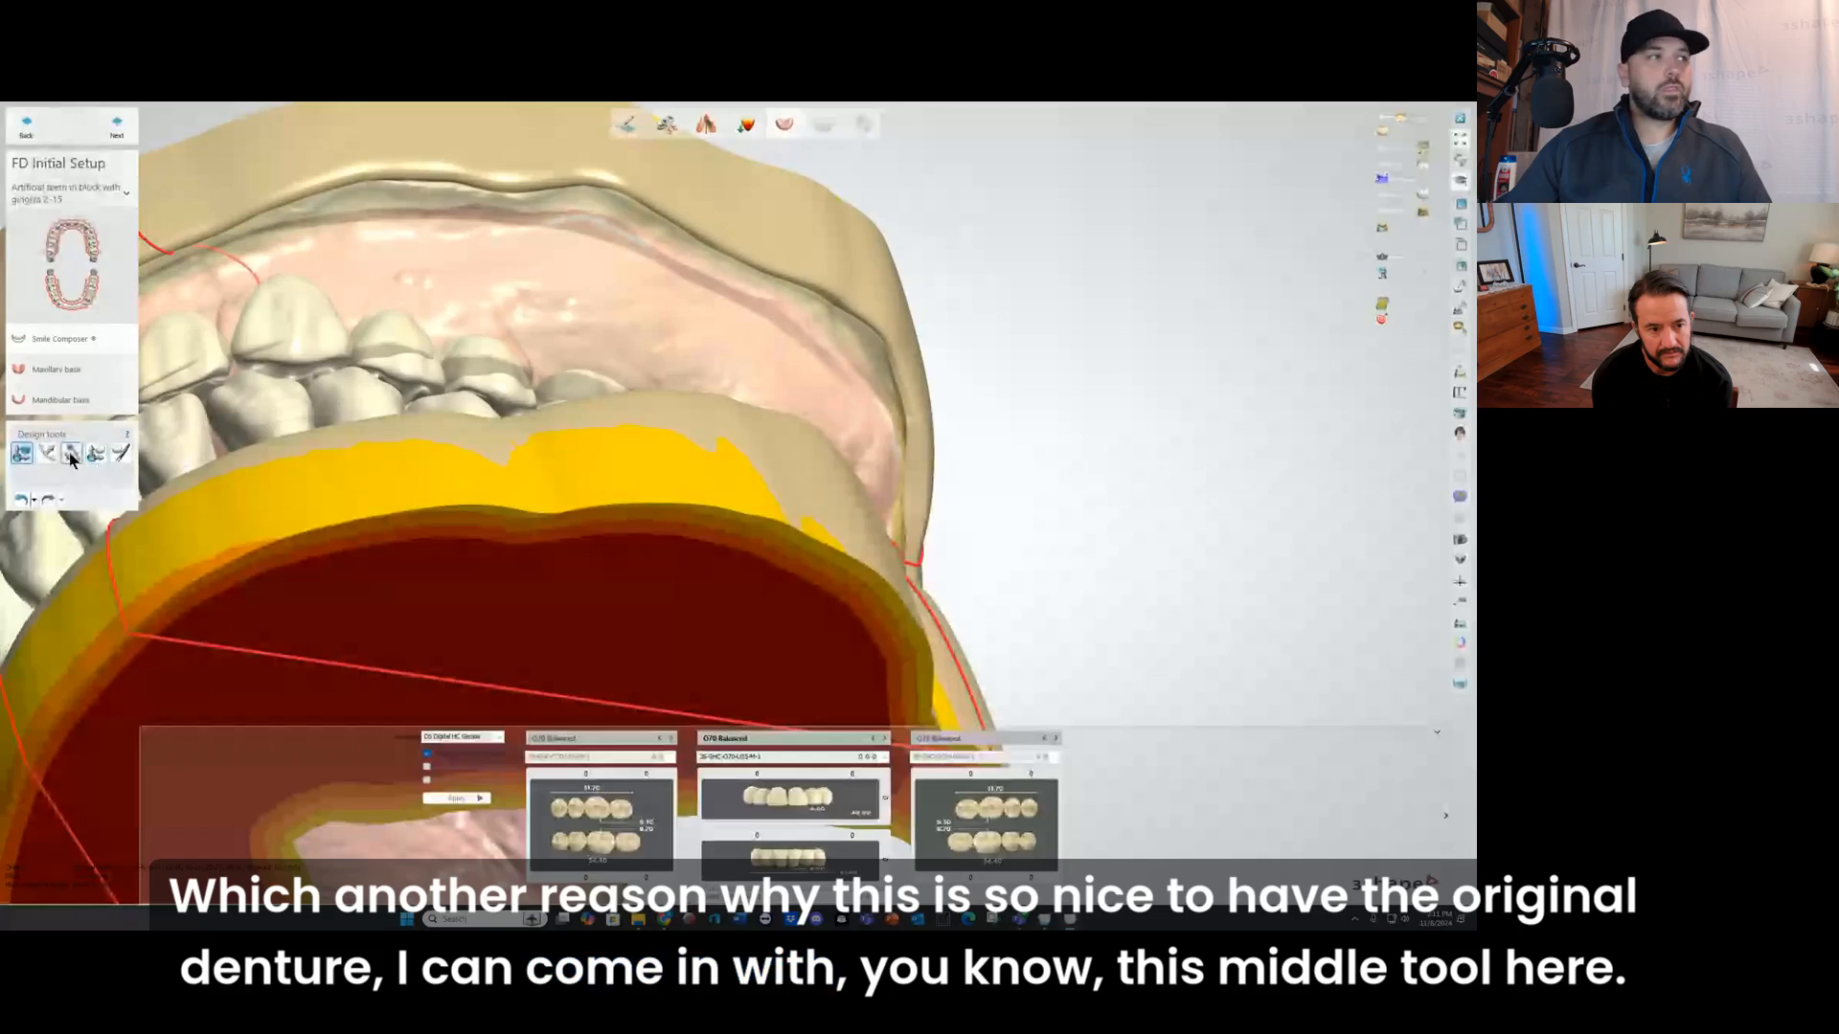
left_click(72, 455)
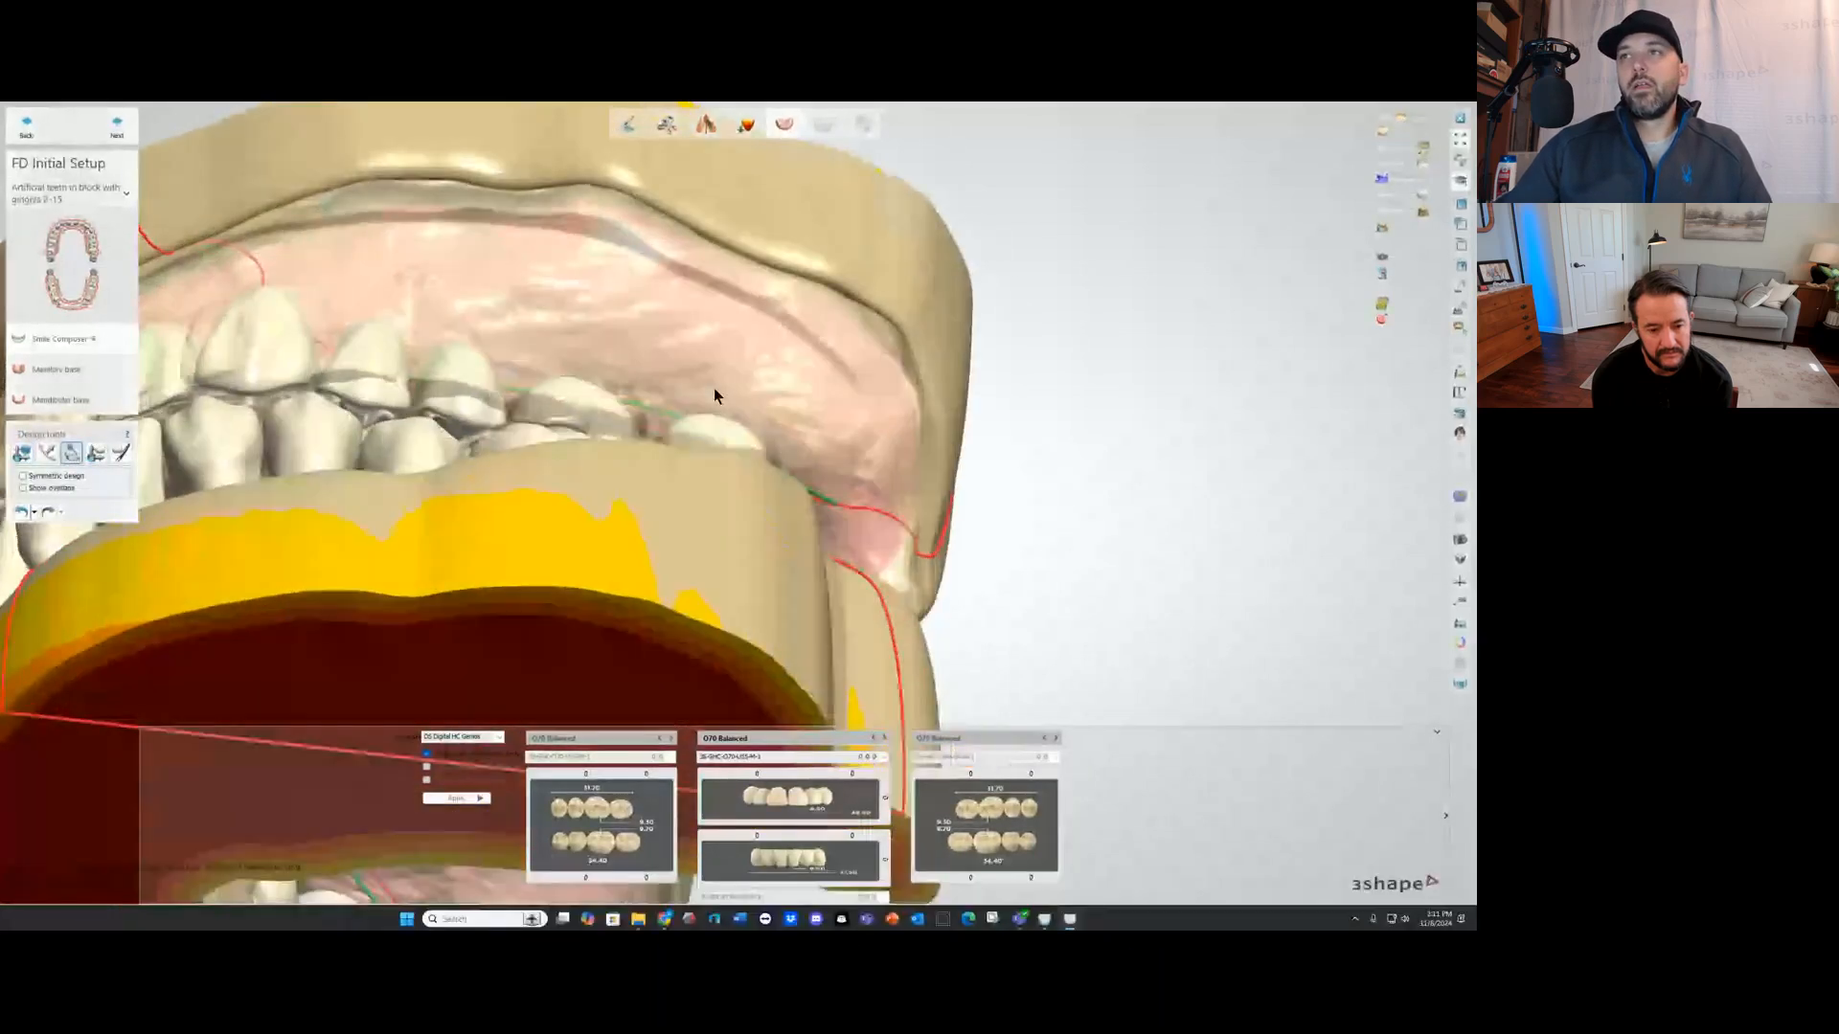
scroll(714, 388, "up", 2)
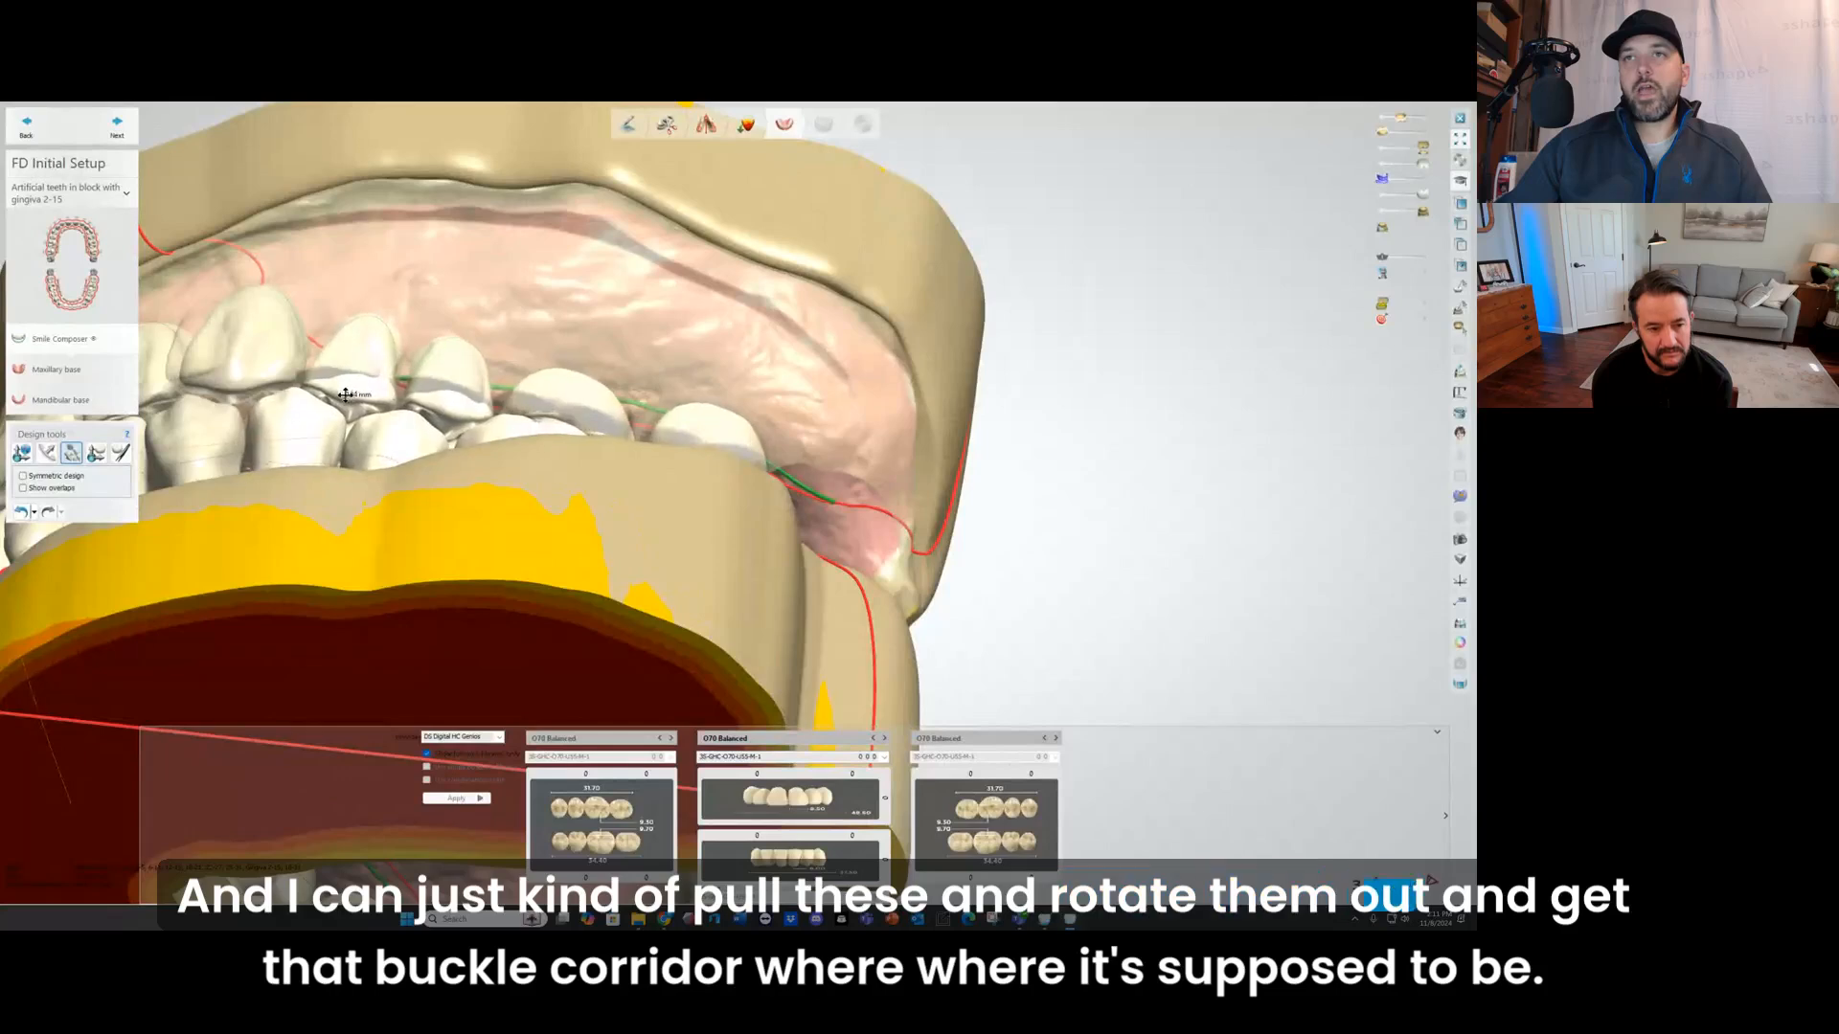
left_click_drag(346, 395, 350, 383)
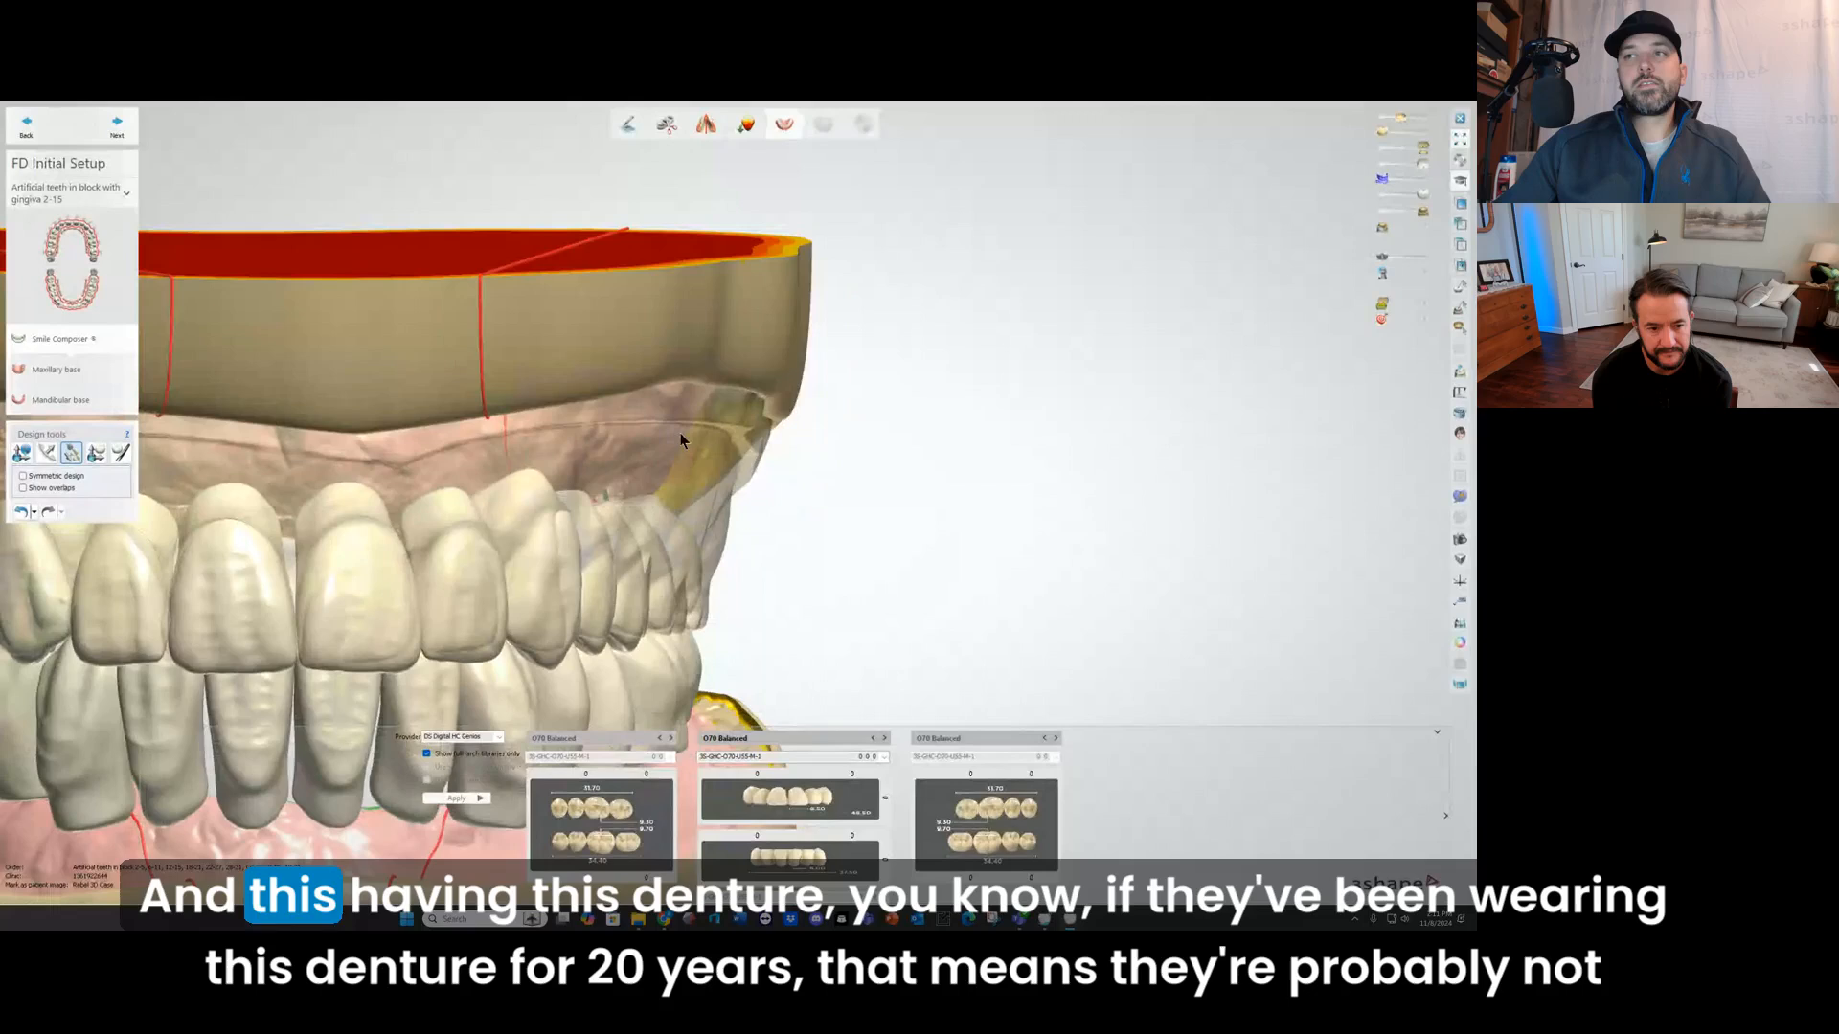
right_click_drag(680, 433, 711, 646)
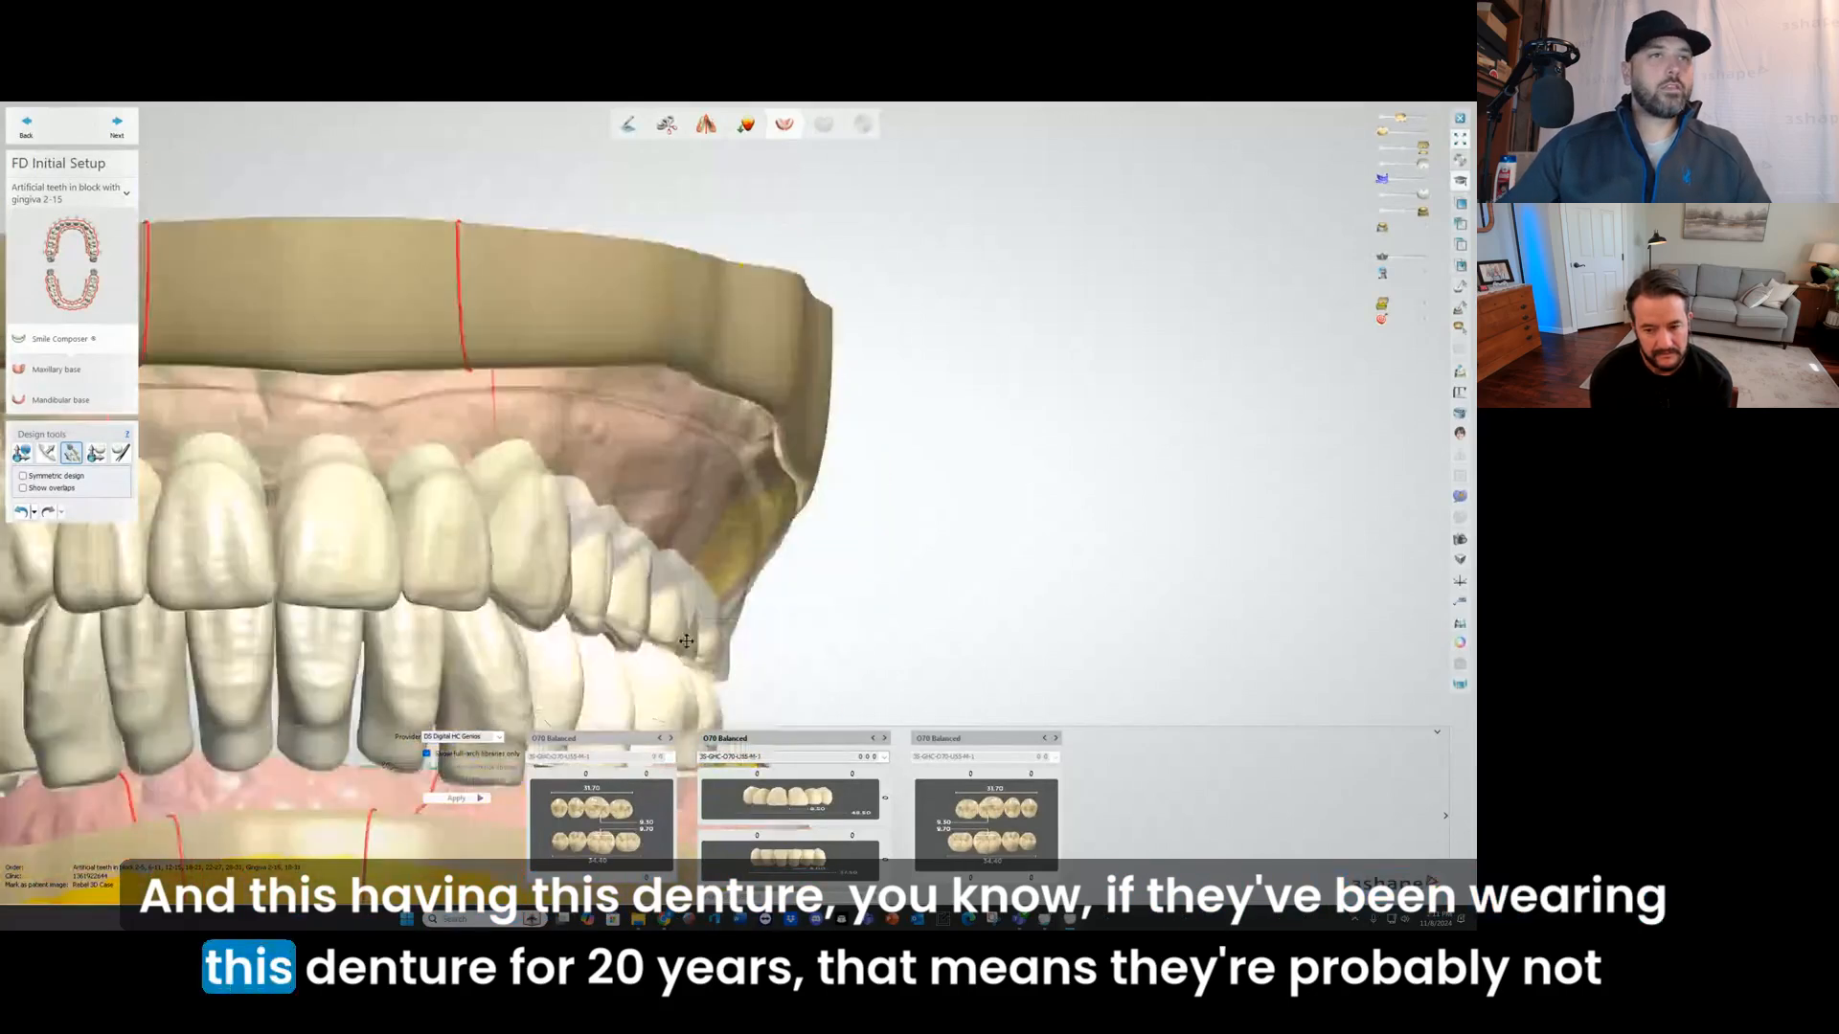
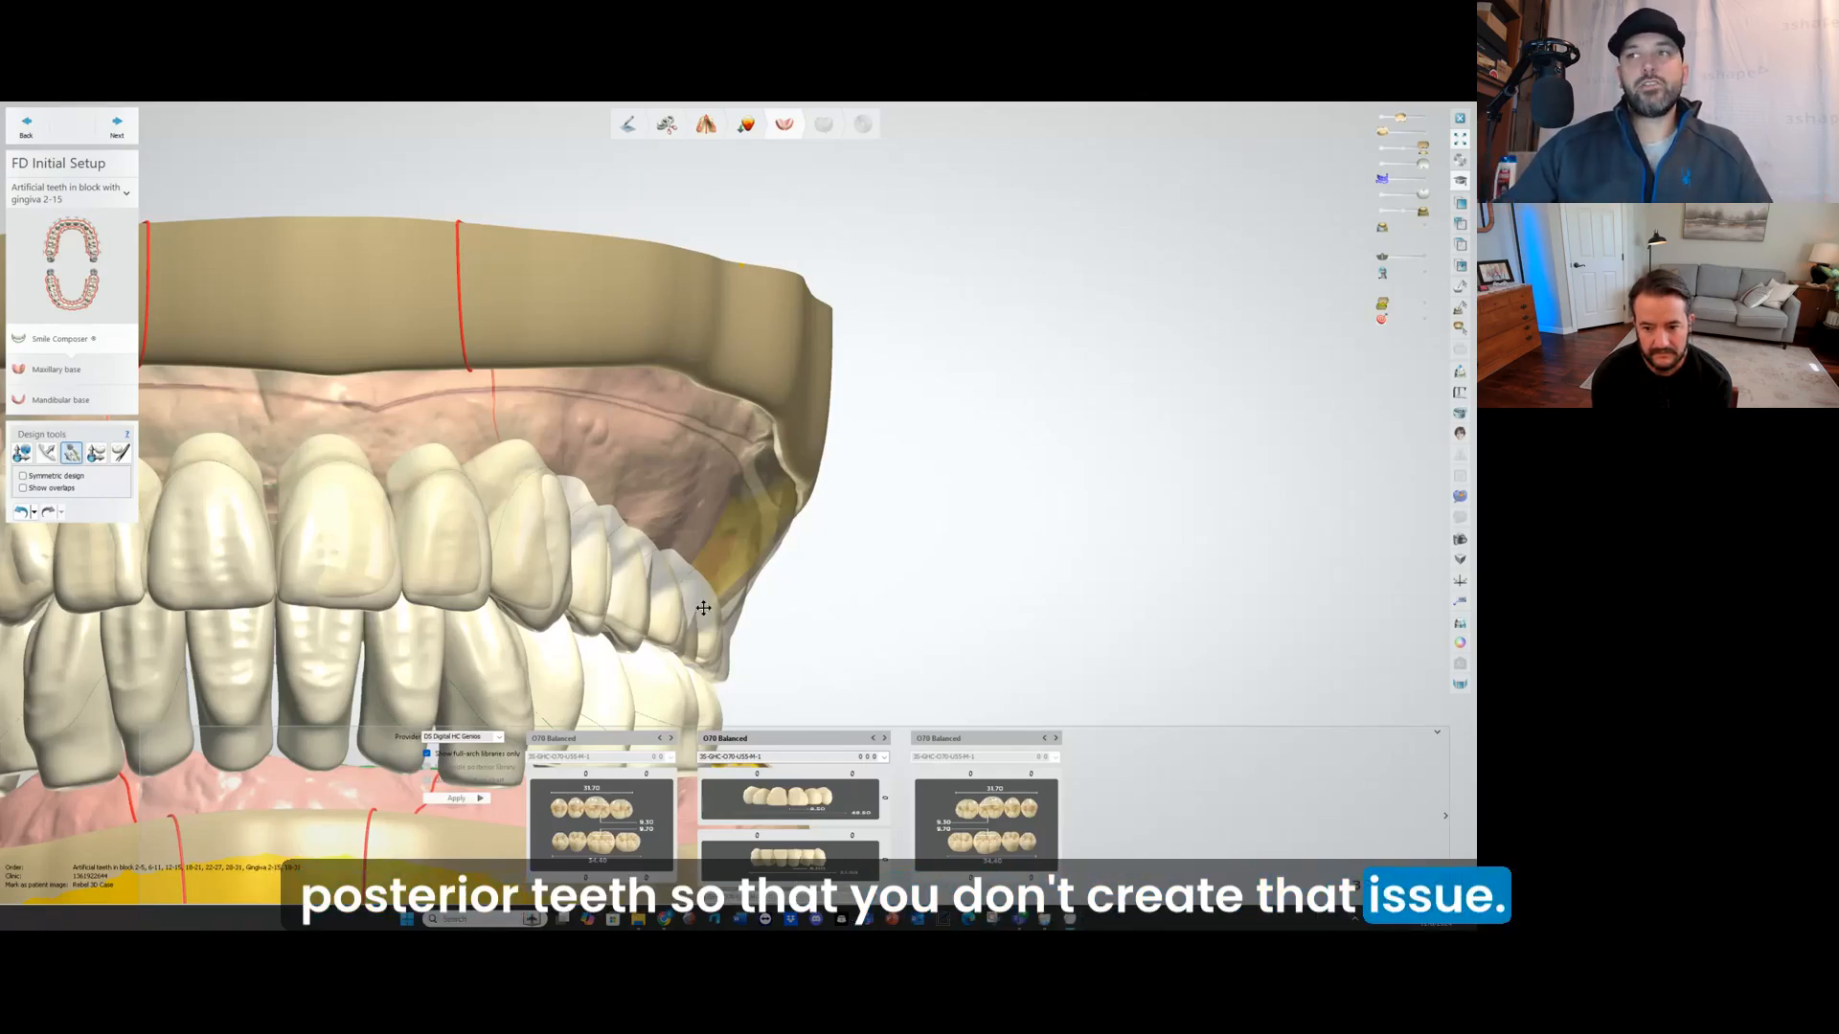
Step: Examine the tooth setup against the upper and lower models from the front, side and occlusal directions
mouse_move(638, 482)
right_mouse_down()
mouse_move(611, 492)
mouse_move(644, 497)
mouse_move(587, 422)
mouse_move(532, 512)
right_mouse_up()
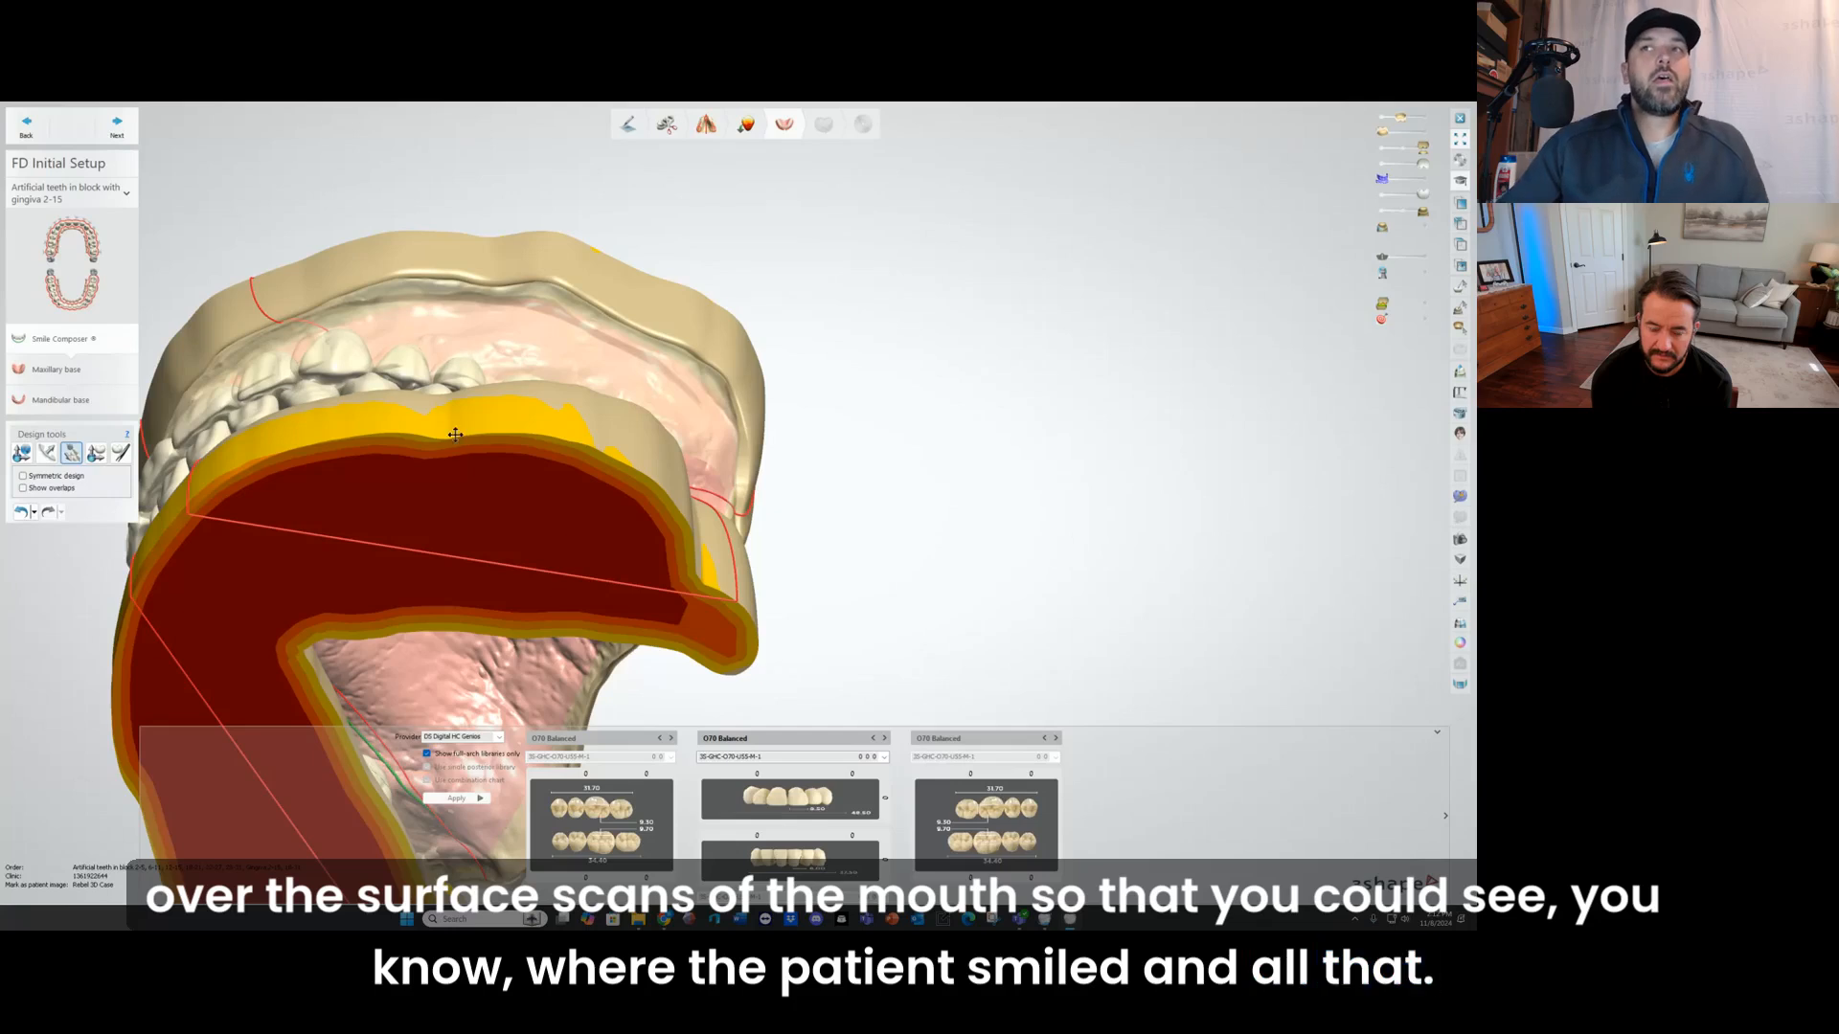
right_click_drag(456, 430, 530, 441)
middle_click_drag(514, 460, 621, 412)
right_click_drag(621, 413, 622, 416)
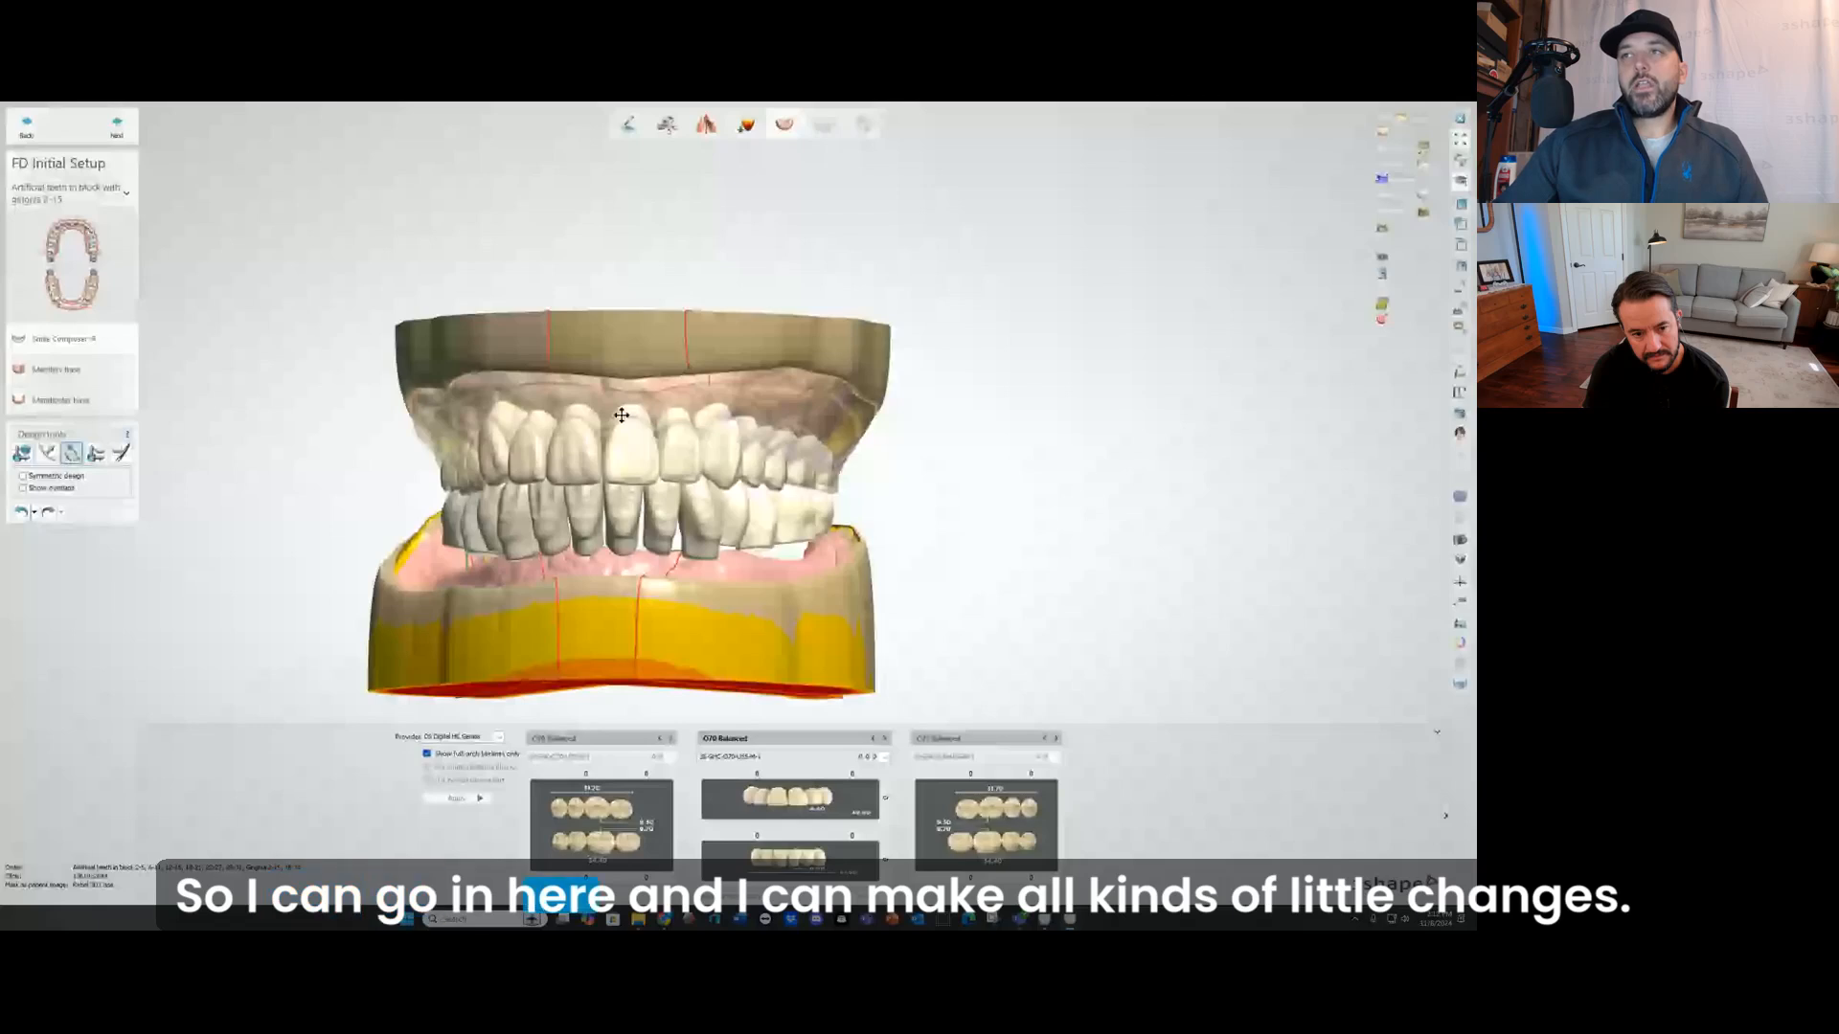
scroll(698, 443, "up", 5)
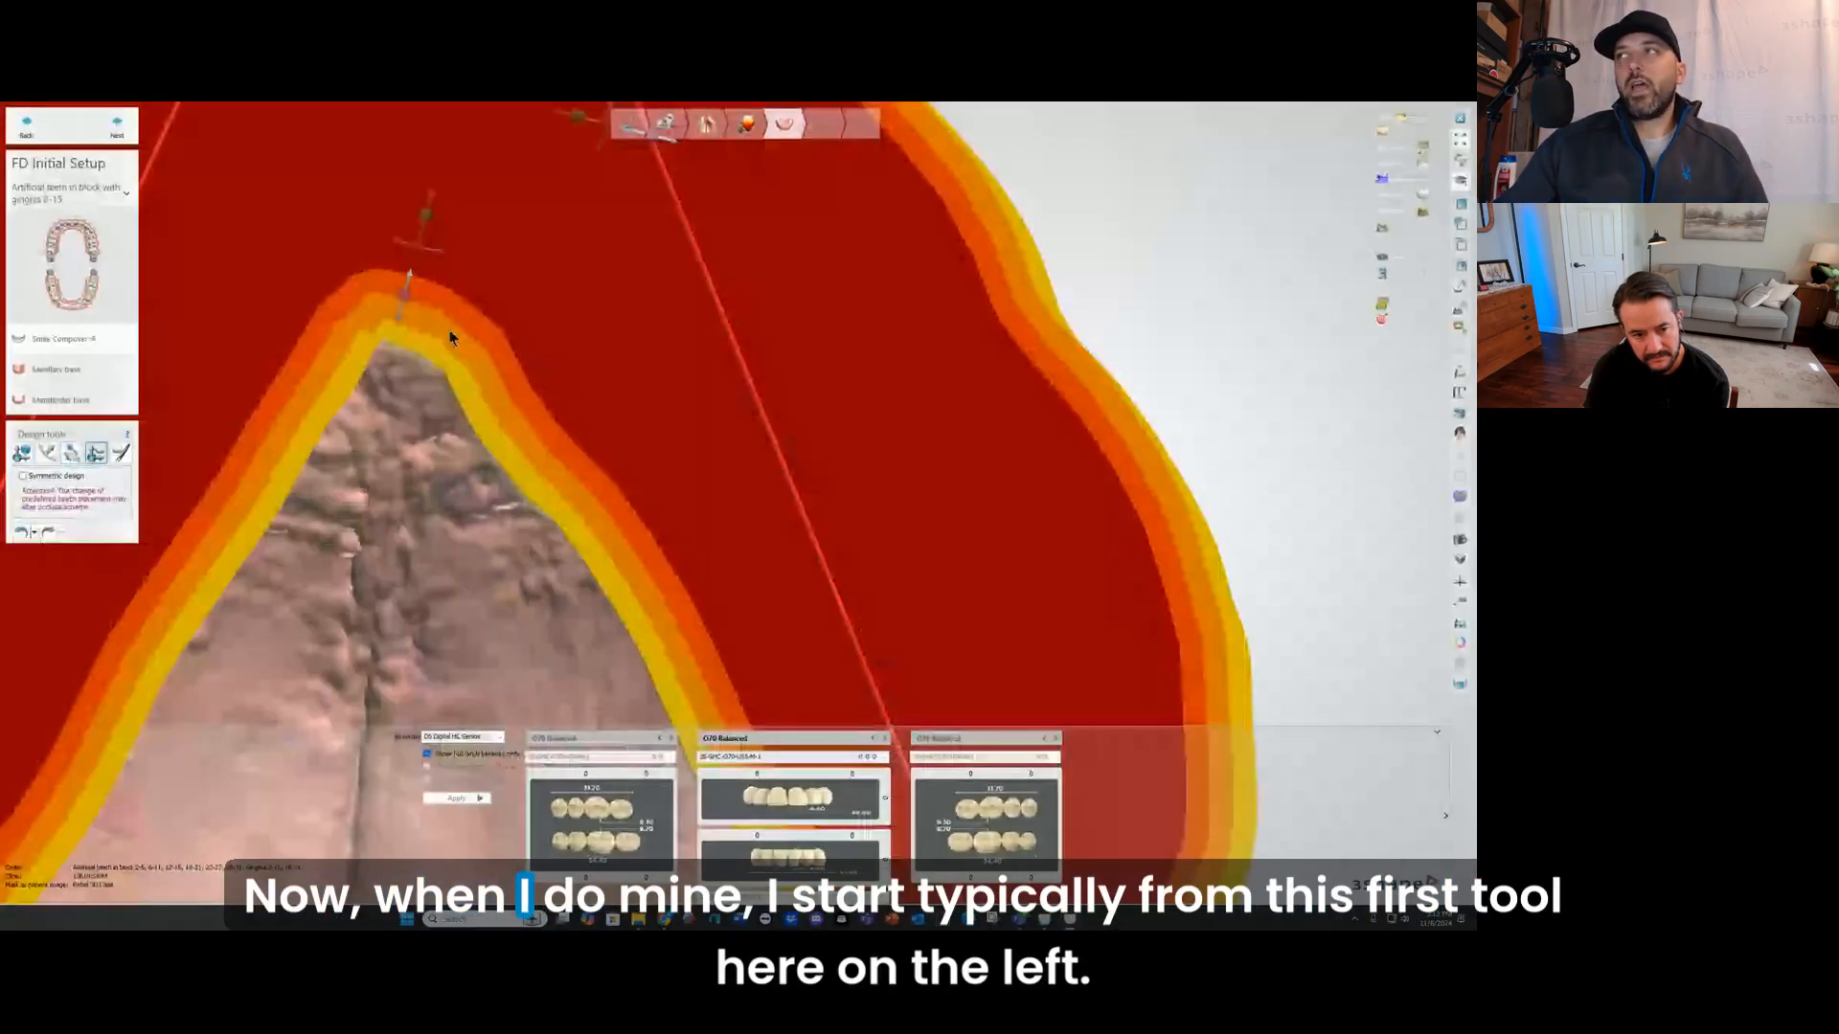
scroll(450, 337, "down", 8)
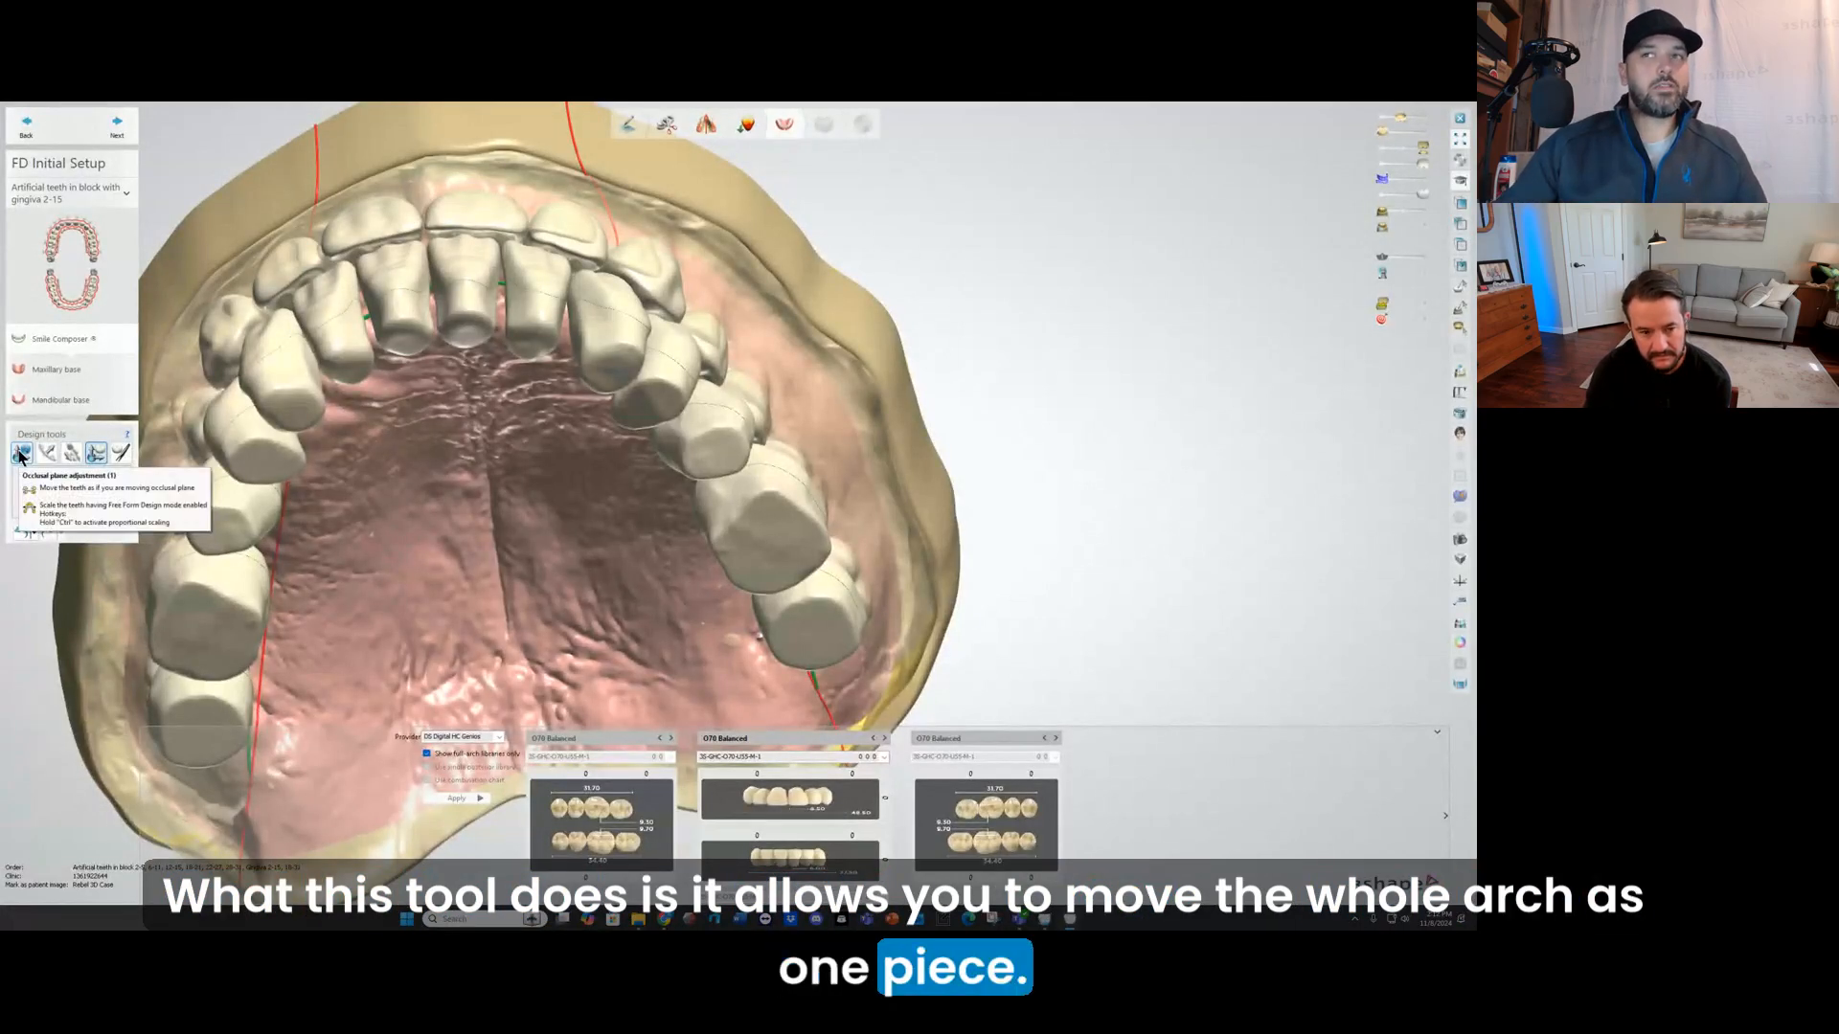
scroll(358, 378, "down", 2)
right_click_drag(357, 378, 420, 396)
Step: Activate the occlusal plane adjustment for the whole arch and inspect the library teeth's midline against the original denture's
left_click(22, 454)
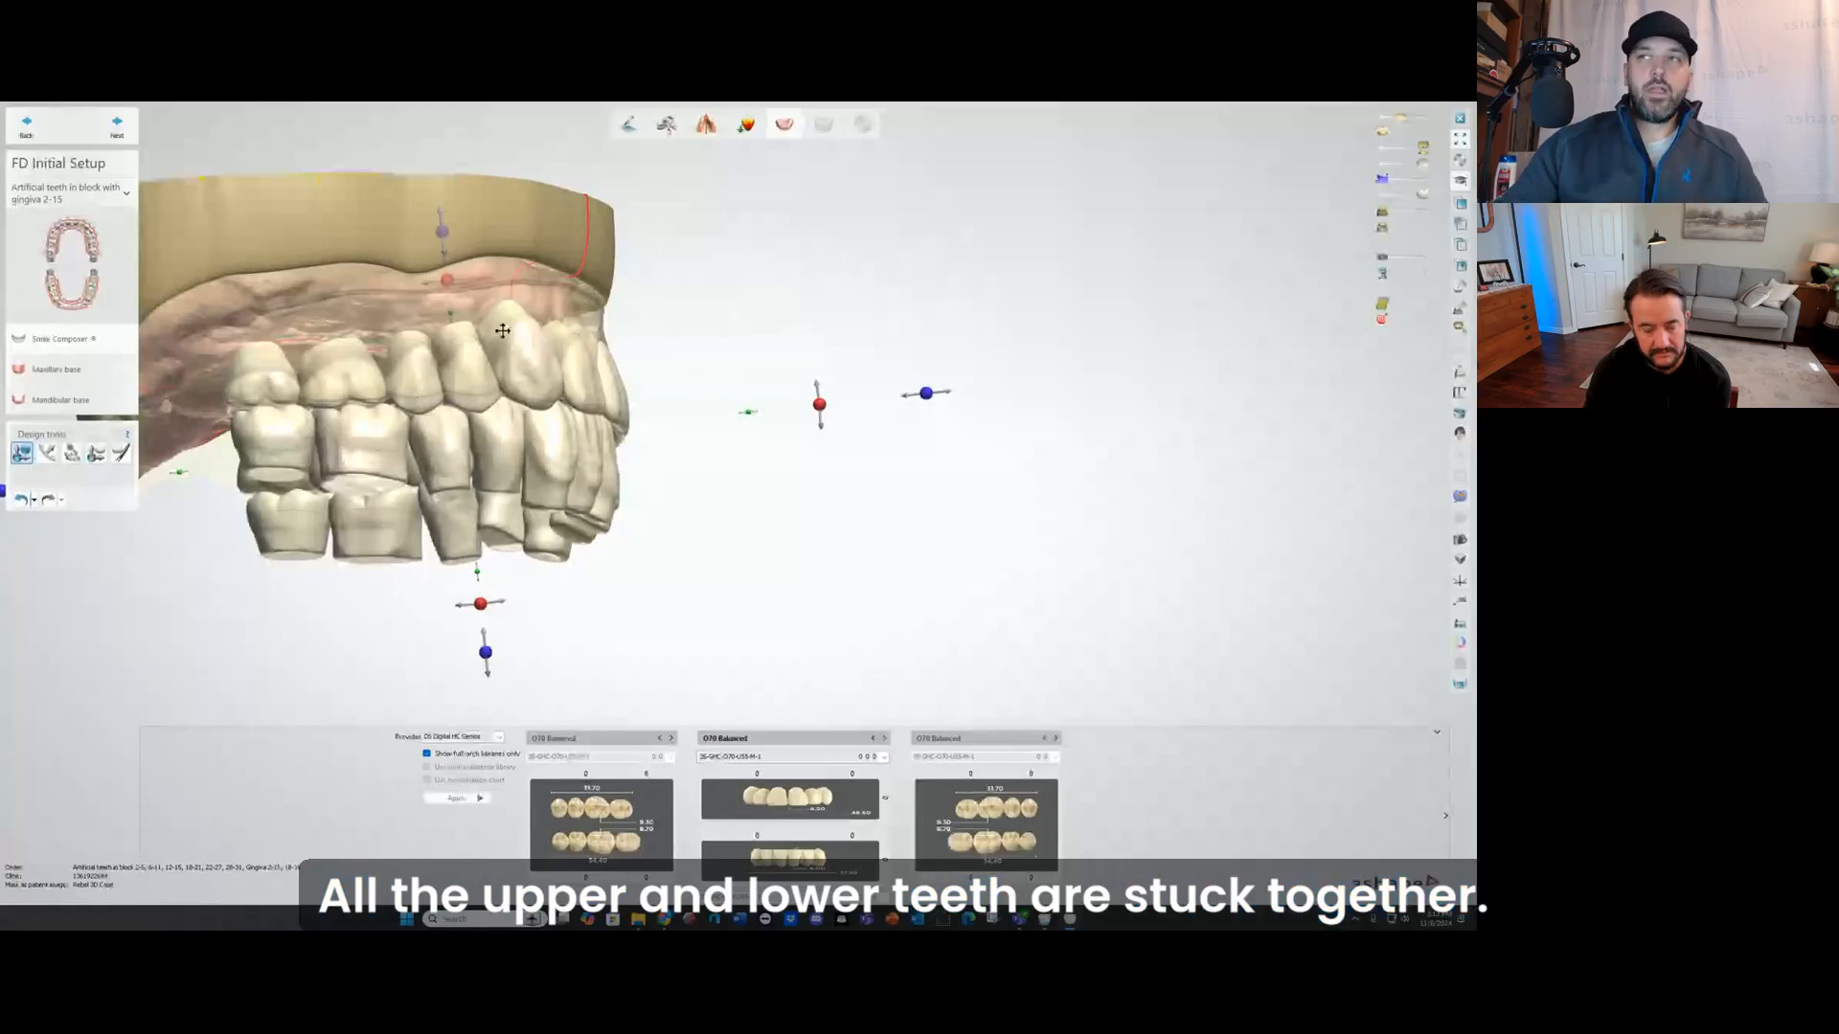
right_click_drag(677, 310, 483, 429)
scroll(483, 429, "up", 5)
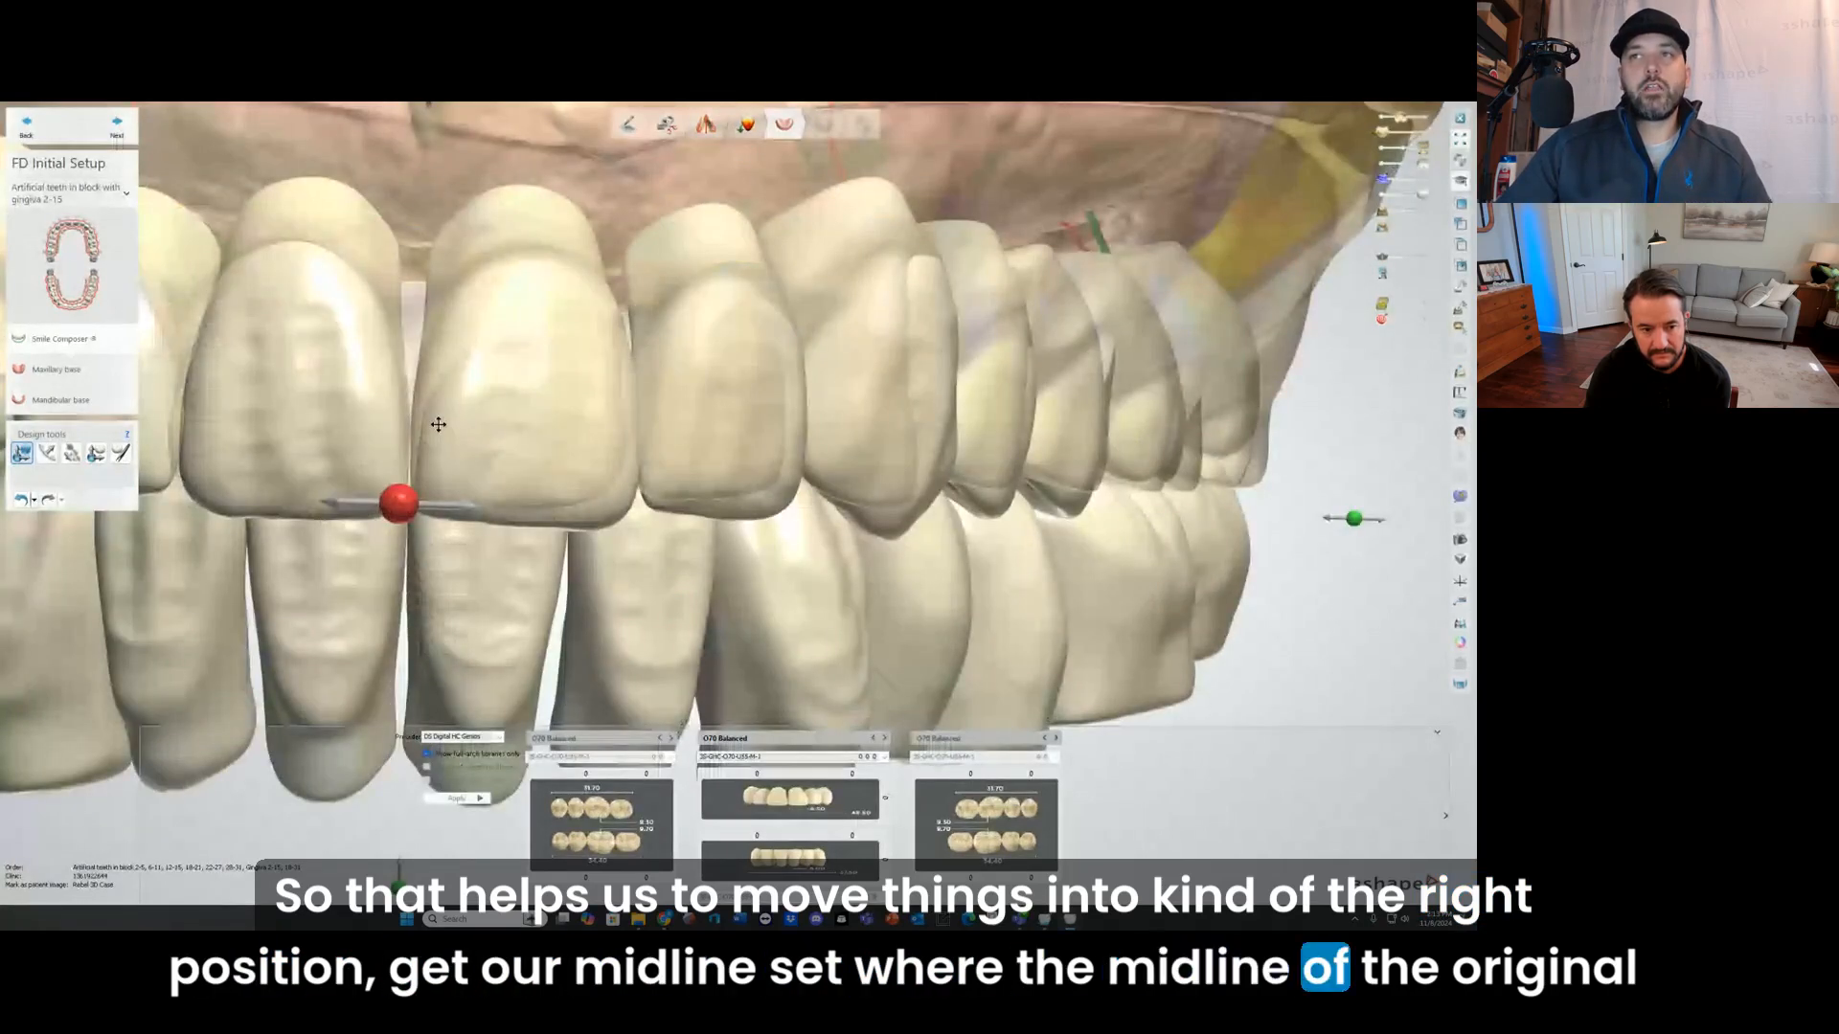
scroll(437, 428, "up", 1)
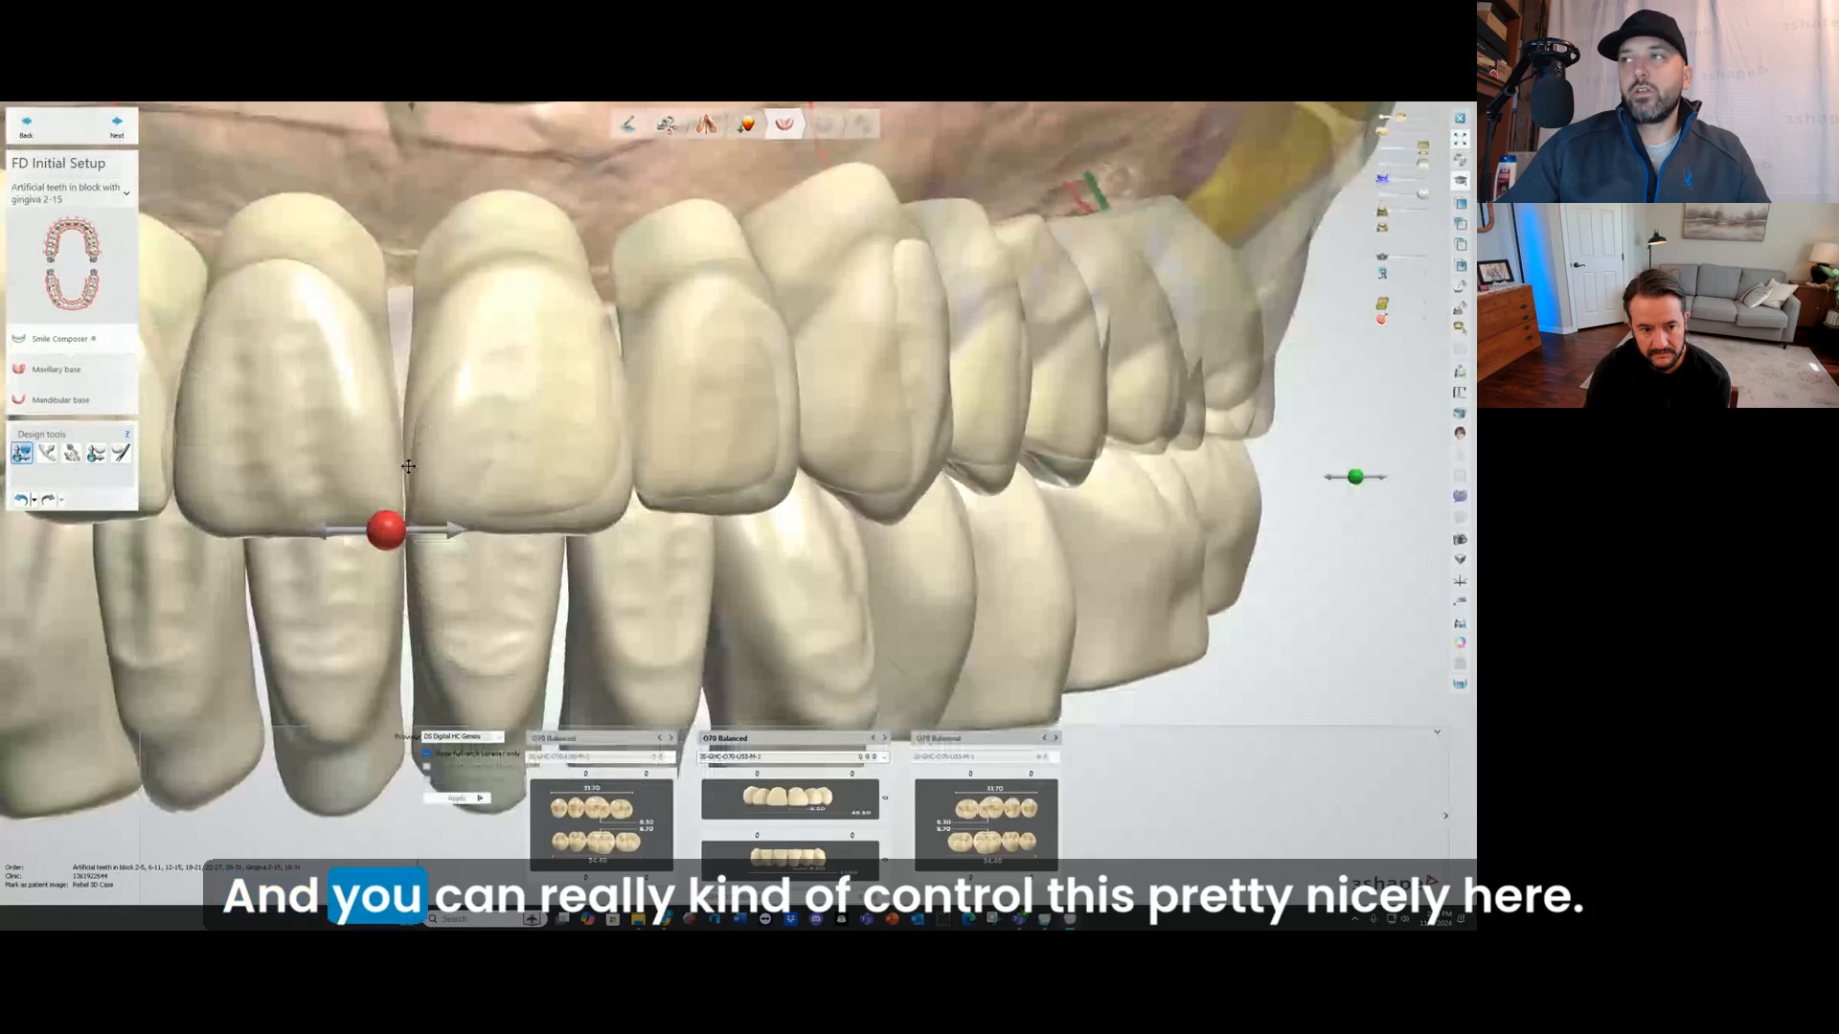
scroll(408, 466, "down", 5)
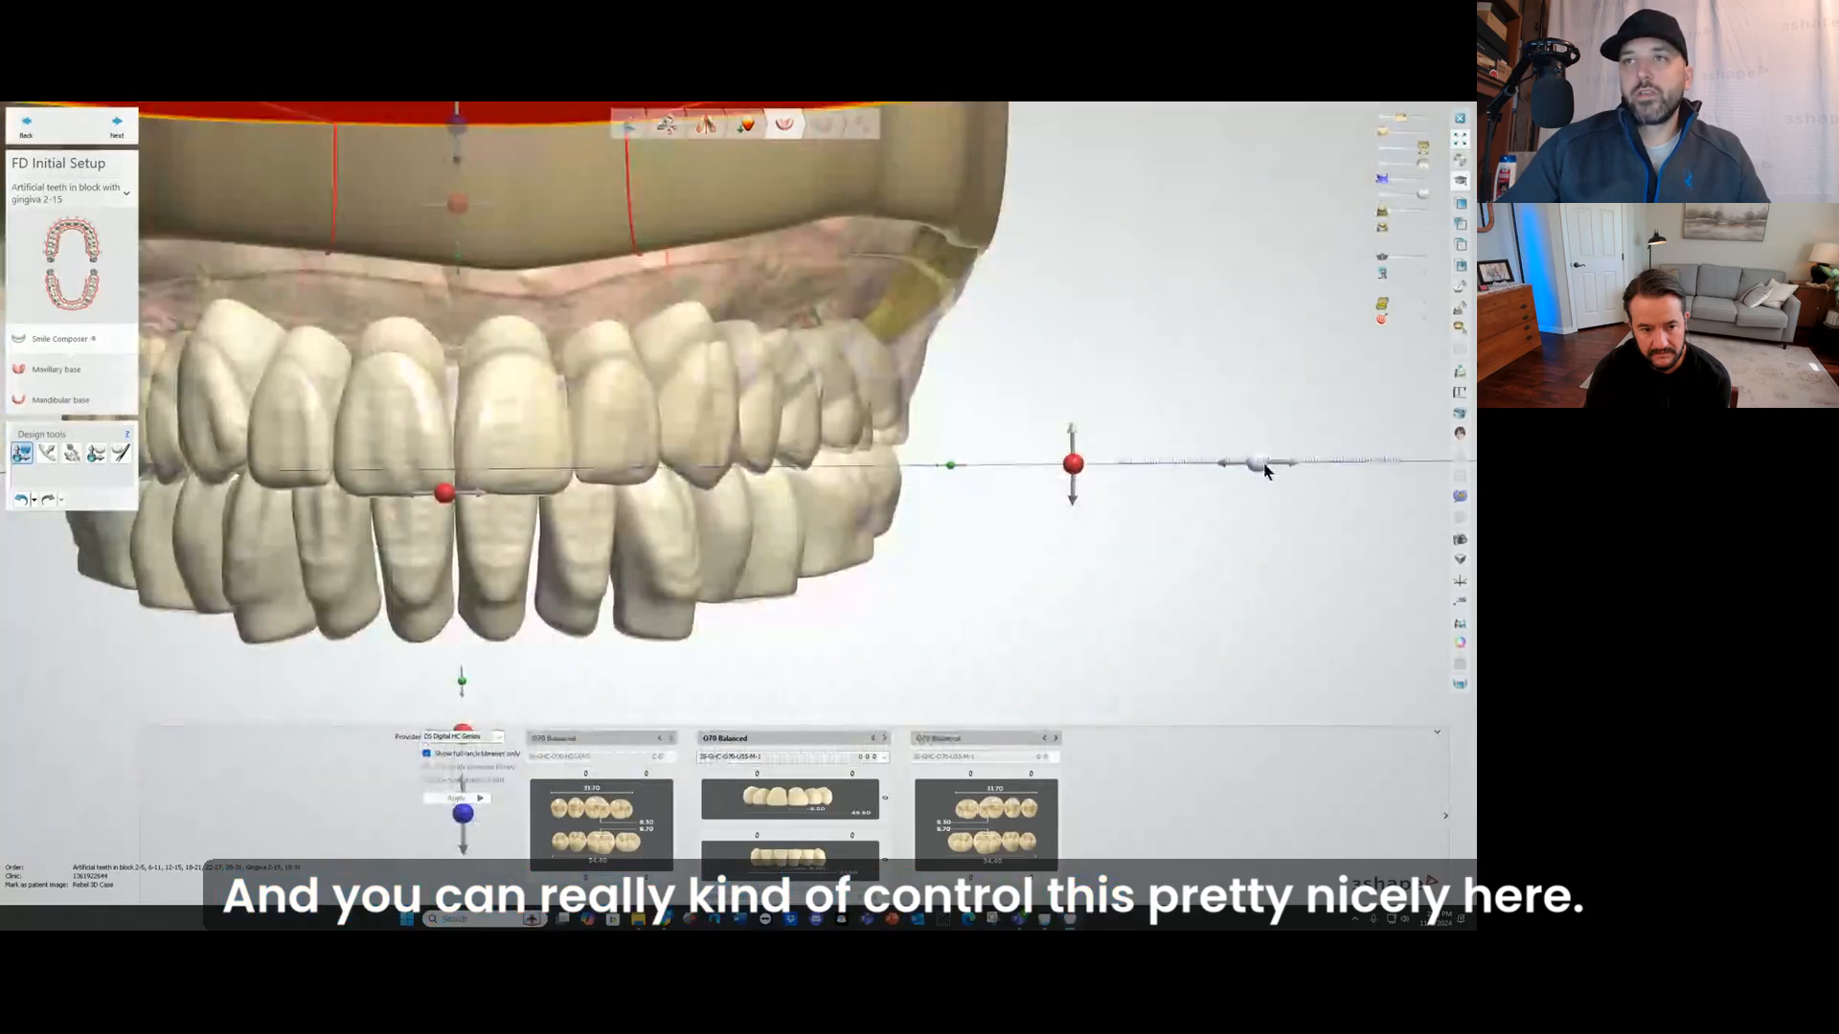
Step: Try shifting the whole upper and lower setup sideways about 1 mm to move the midline, and undo the shift
left_click_drag(1264, 470, 1263, 469)
mouse_move(791, 462)
right_mouse_down()
mouse_move(805, 398)
mouse_move(792, 458)
right_mouse_up()
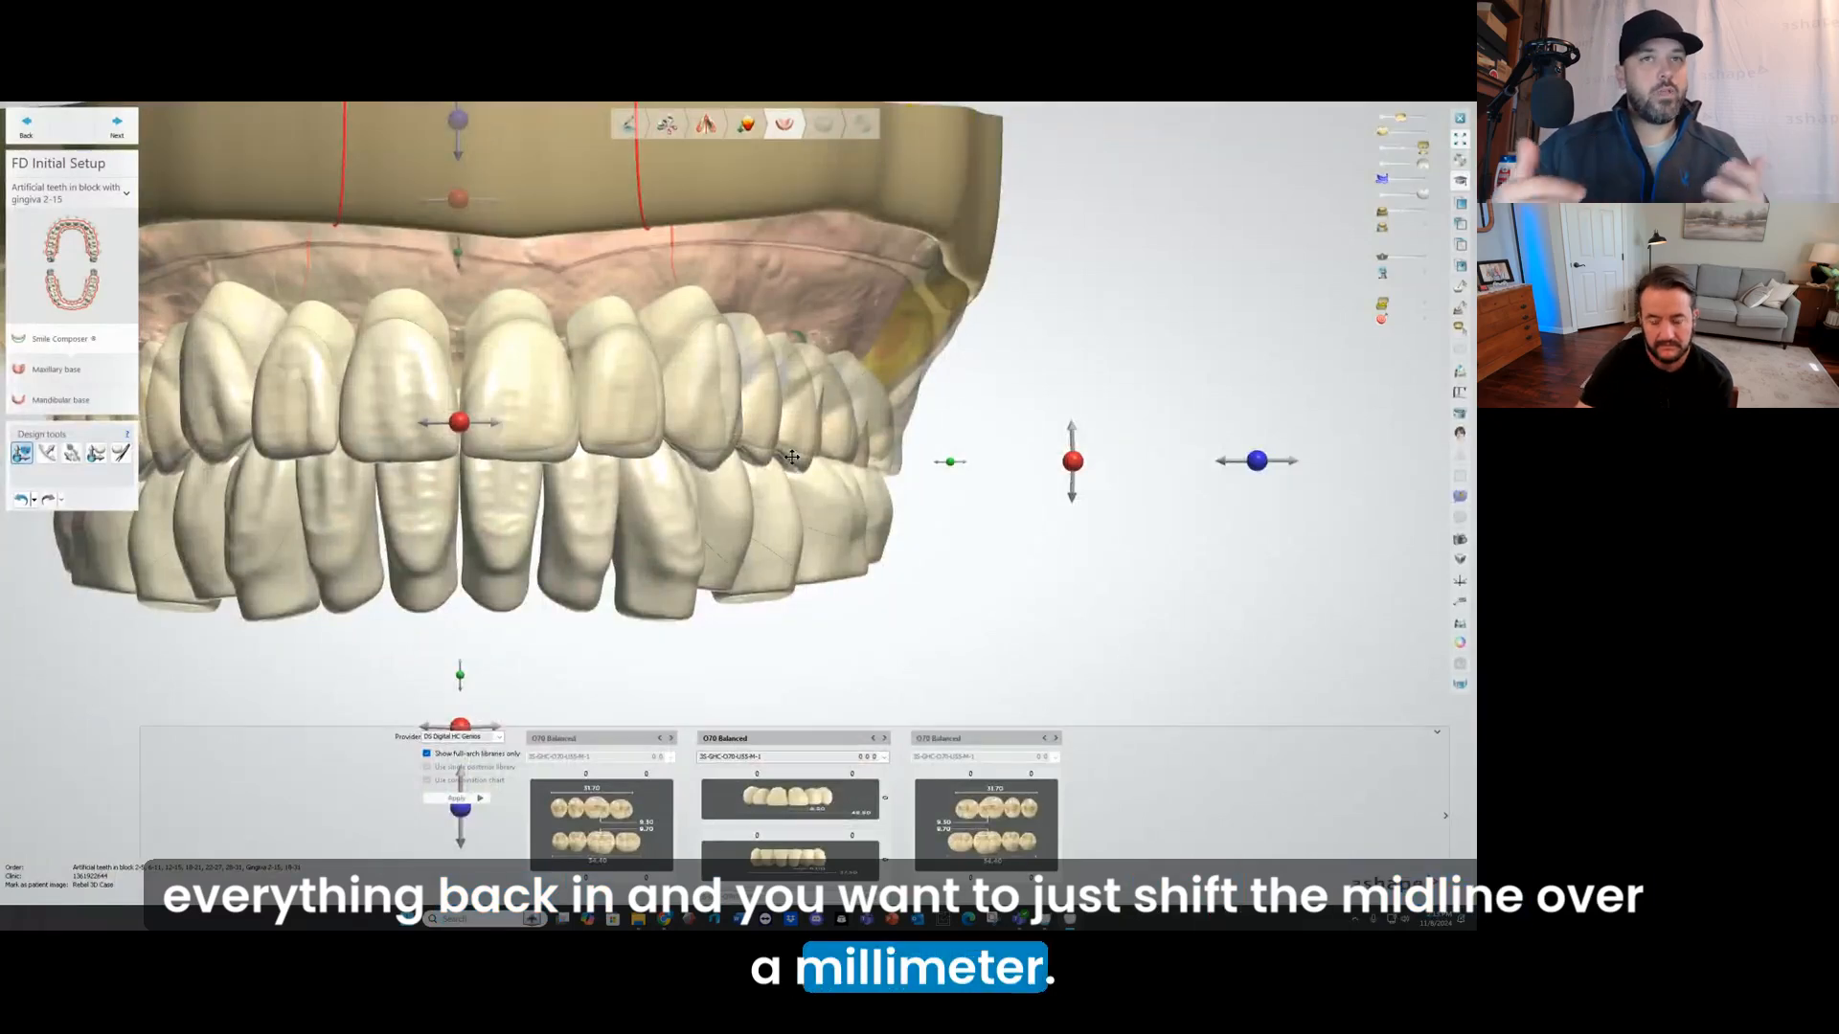
left_click(1258, 461)
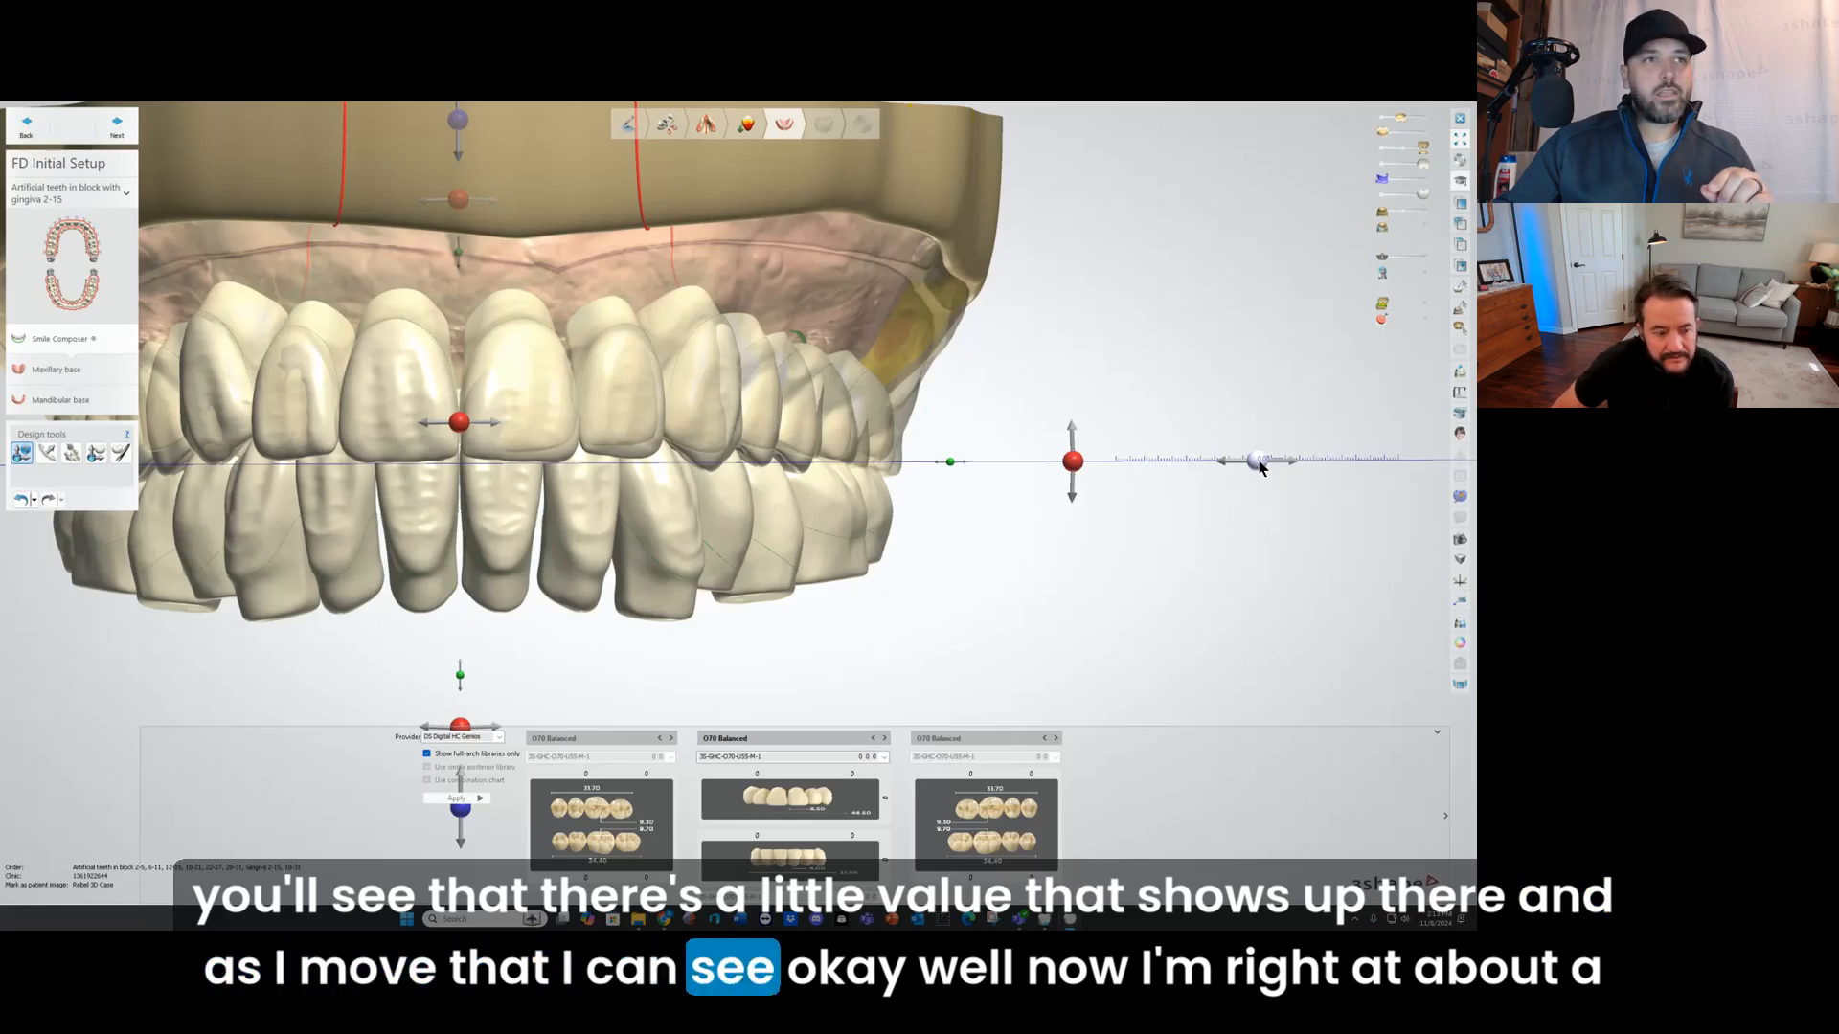
left_click_drag(1257, 464, 1276, 467)
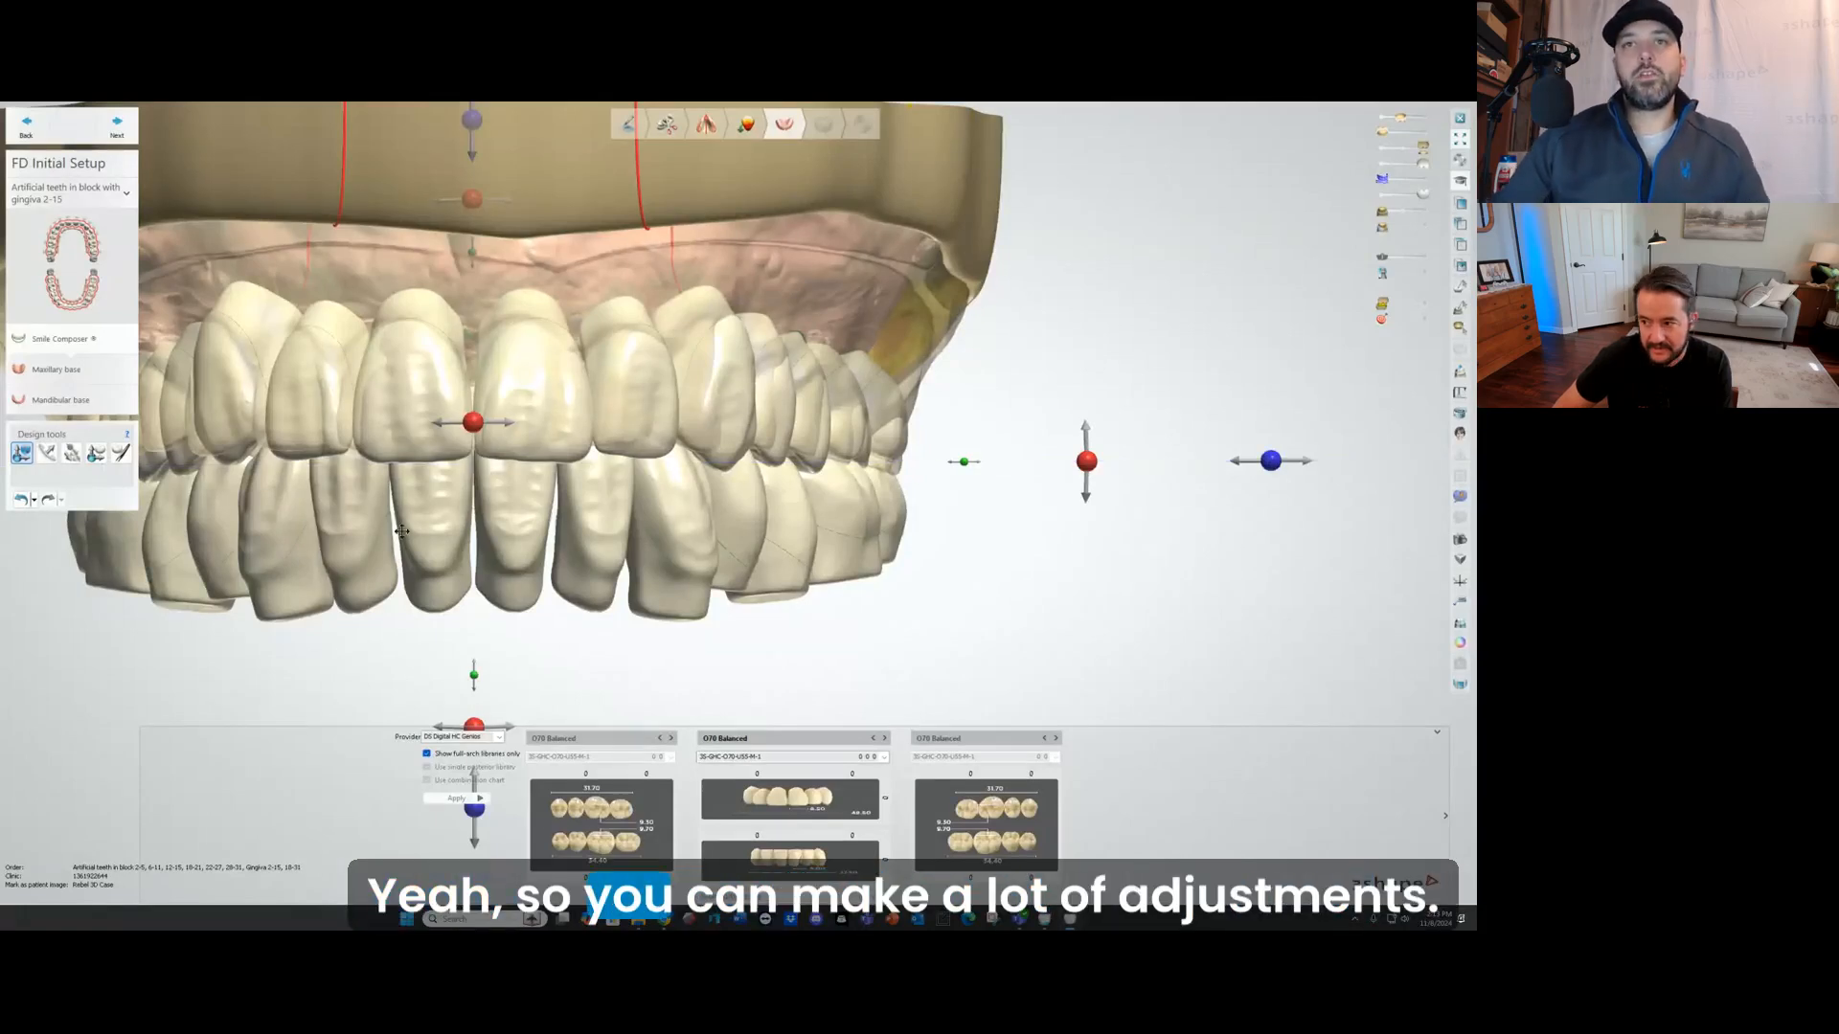
left_click(21, 500)
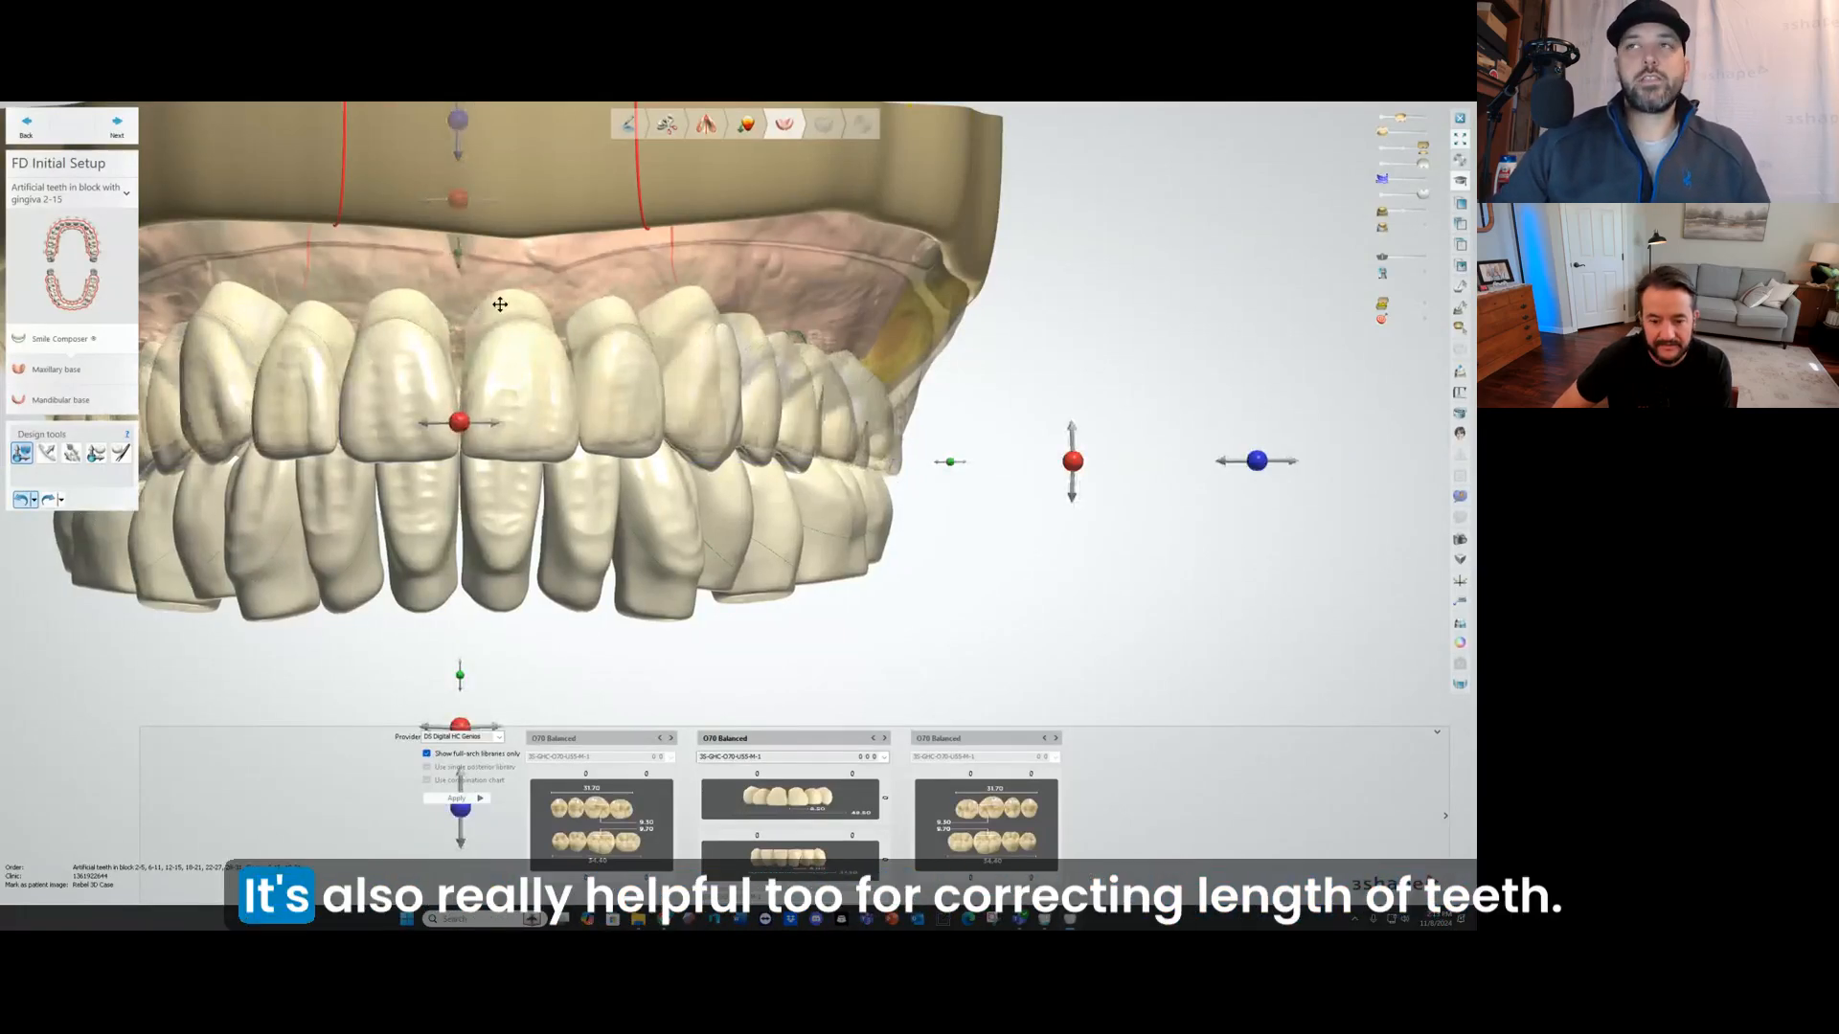
Step: Switch to the individual tooth tool and turn on symmetric design
right_click_drag(427, 266, 478, 386)
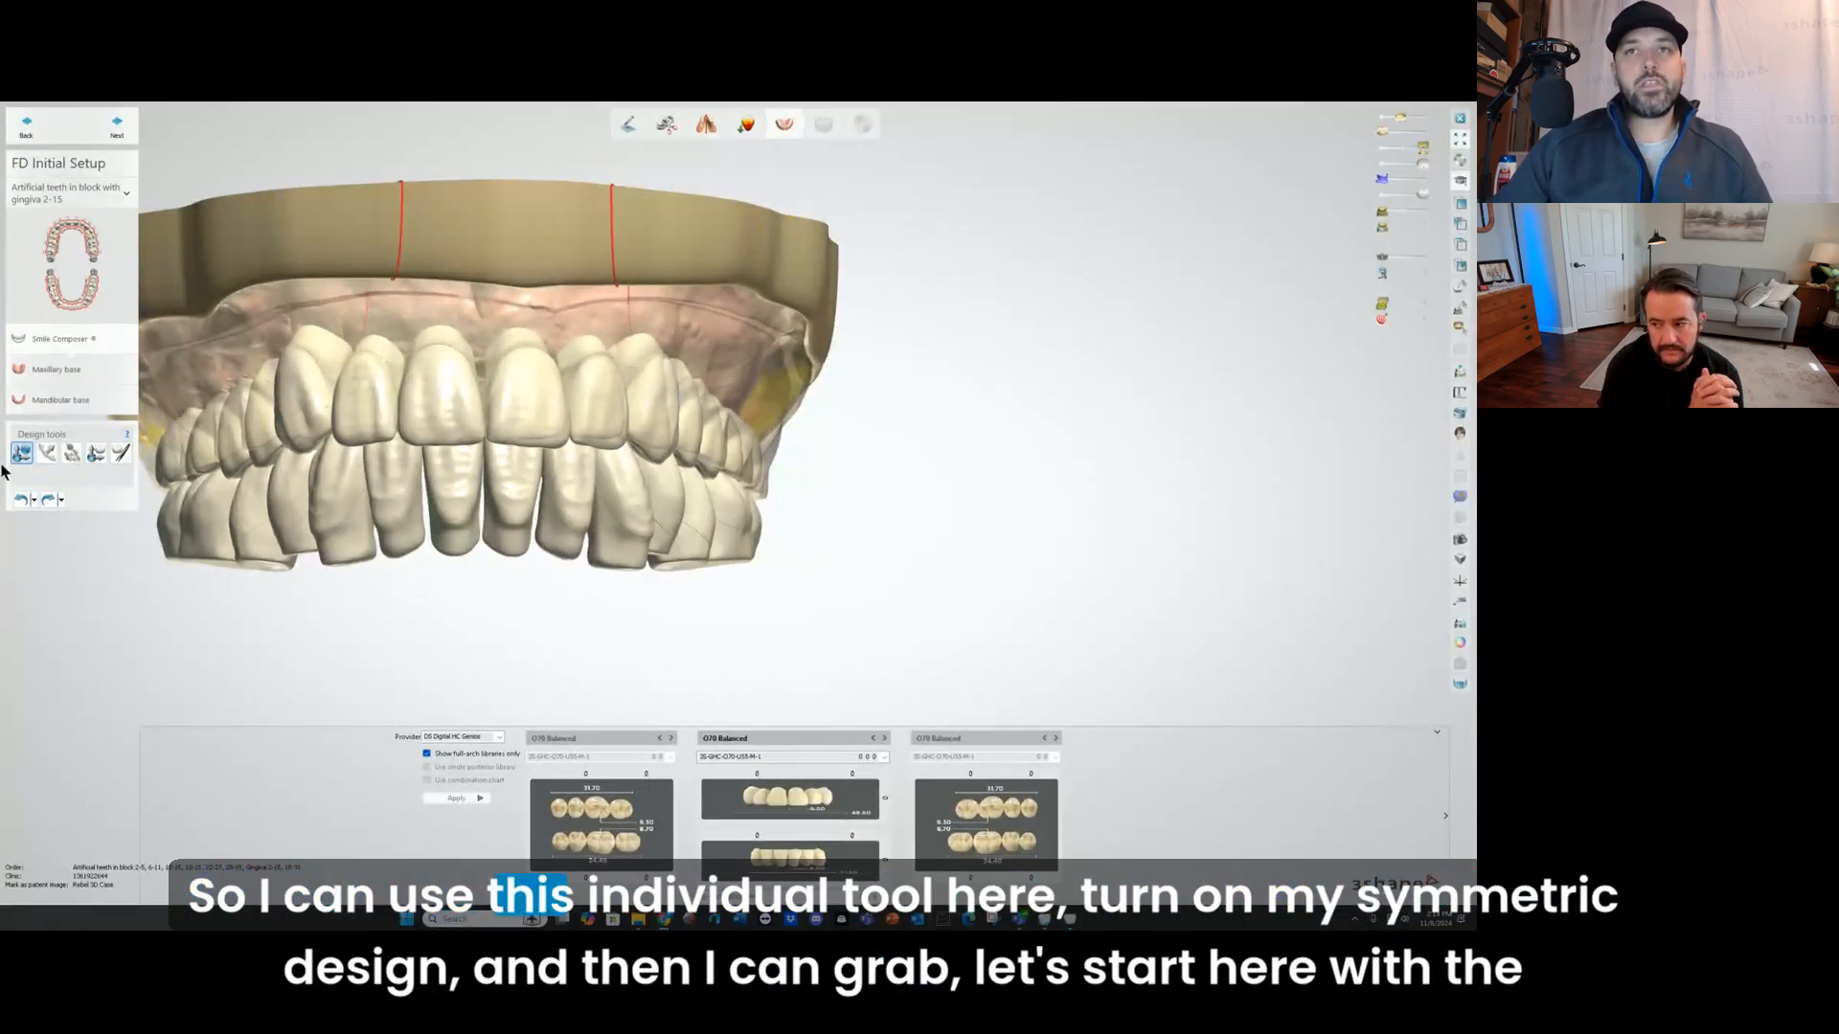
left_click(96, 452)
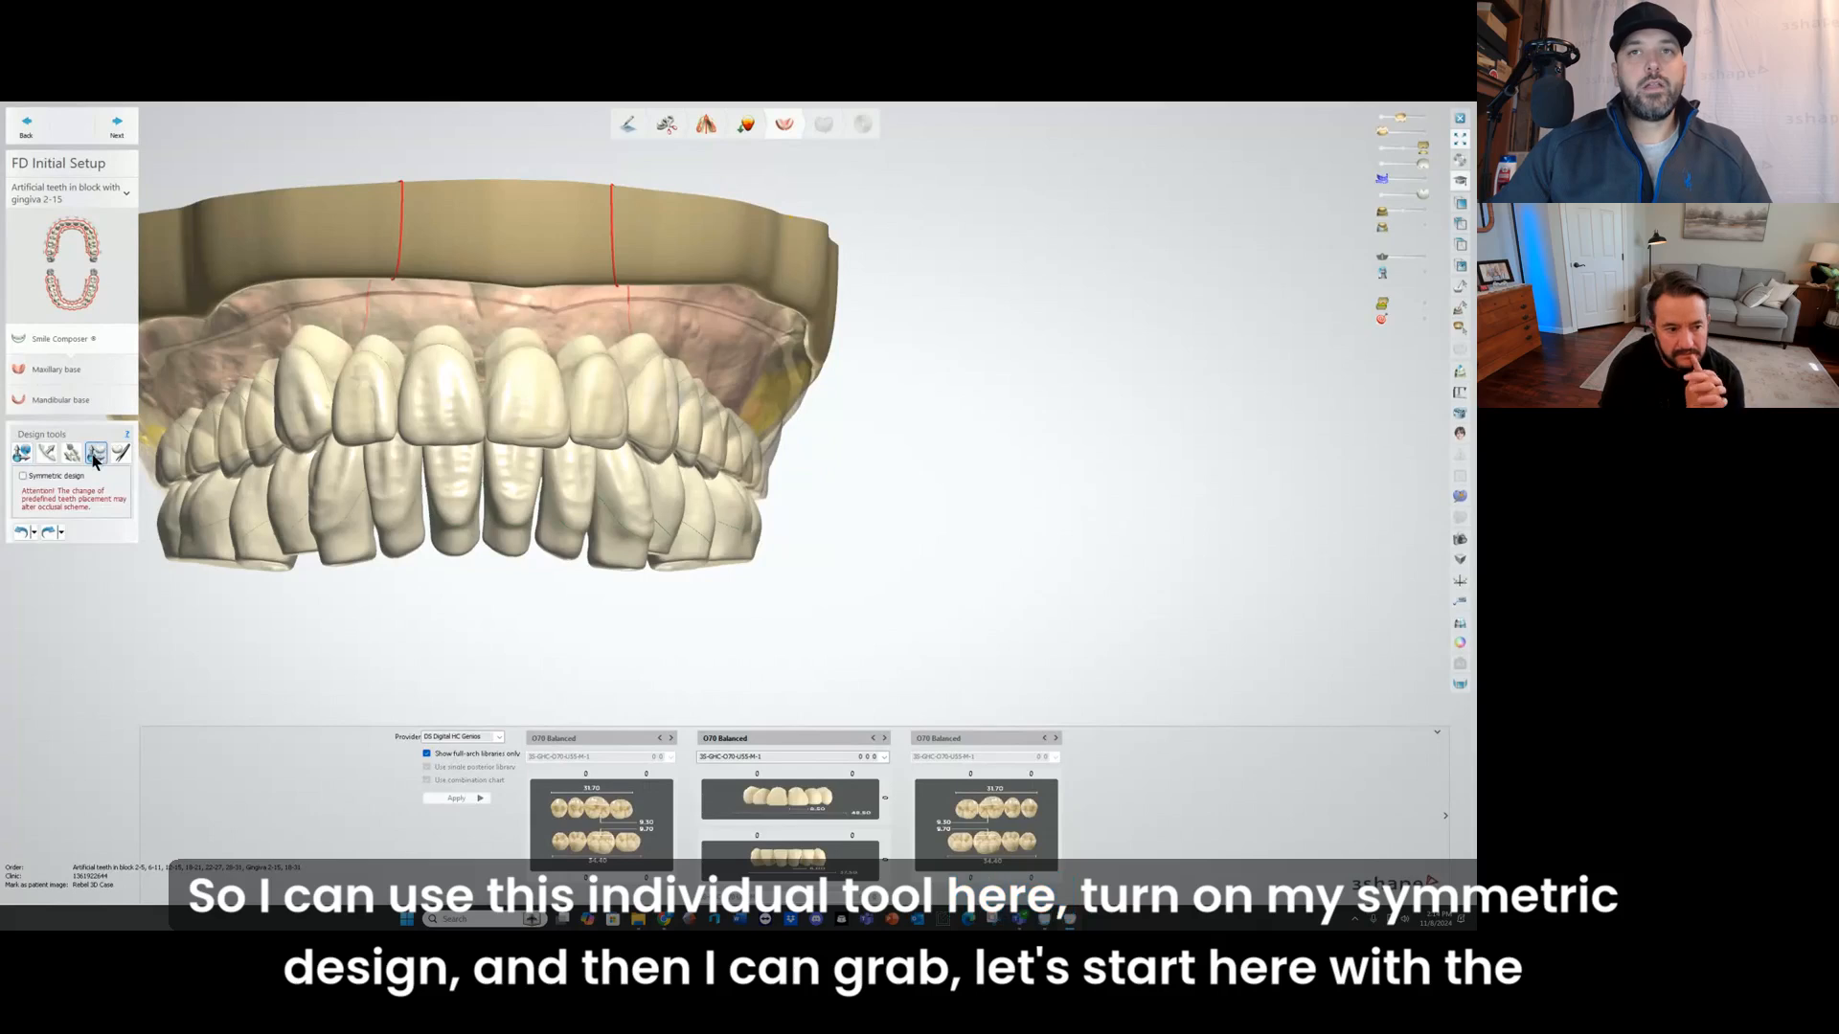
left_click(23, 477)
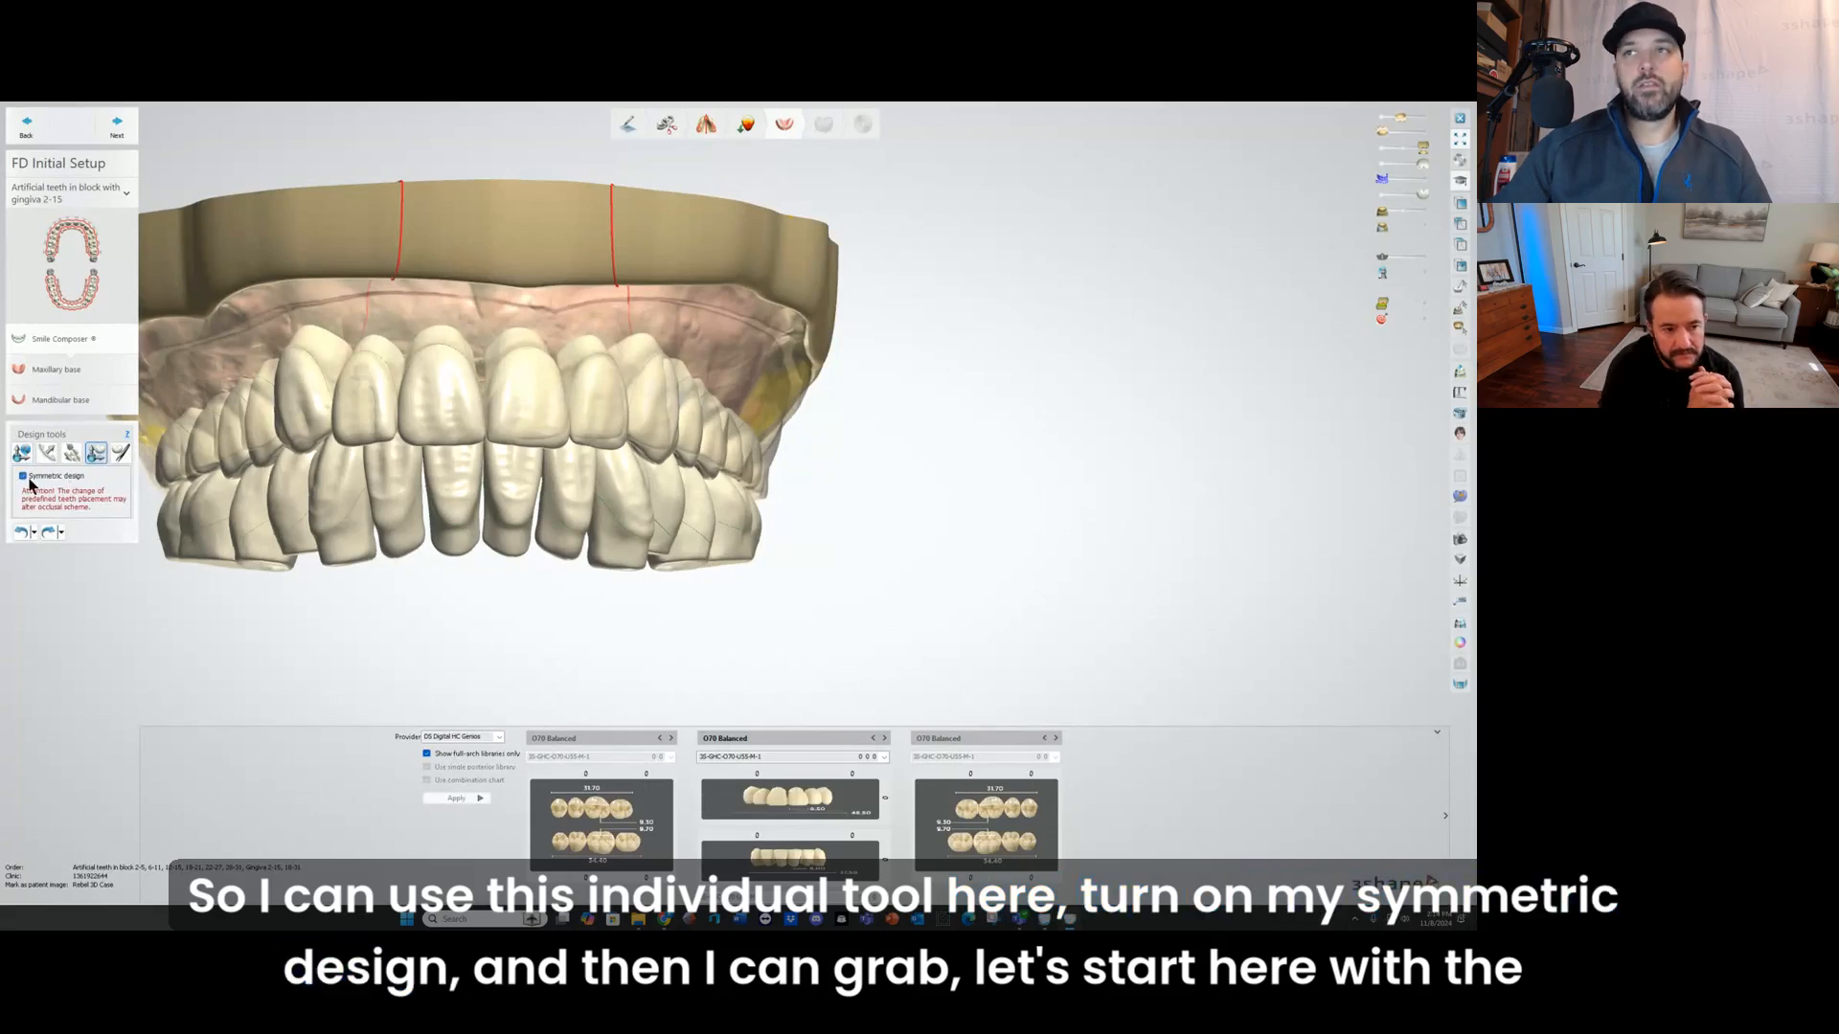
Step: Shorten the upper central incisors symmetrically by scaling up their incisal edges
left_click(460, 413)
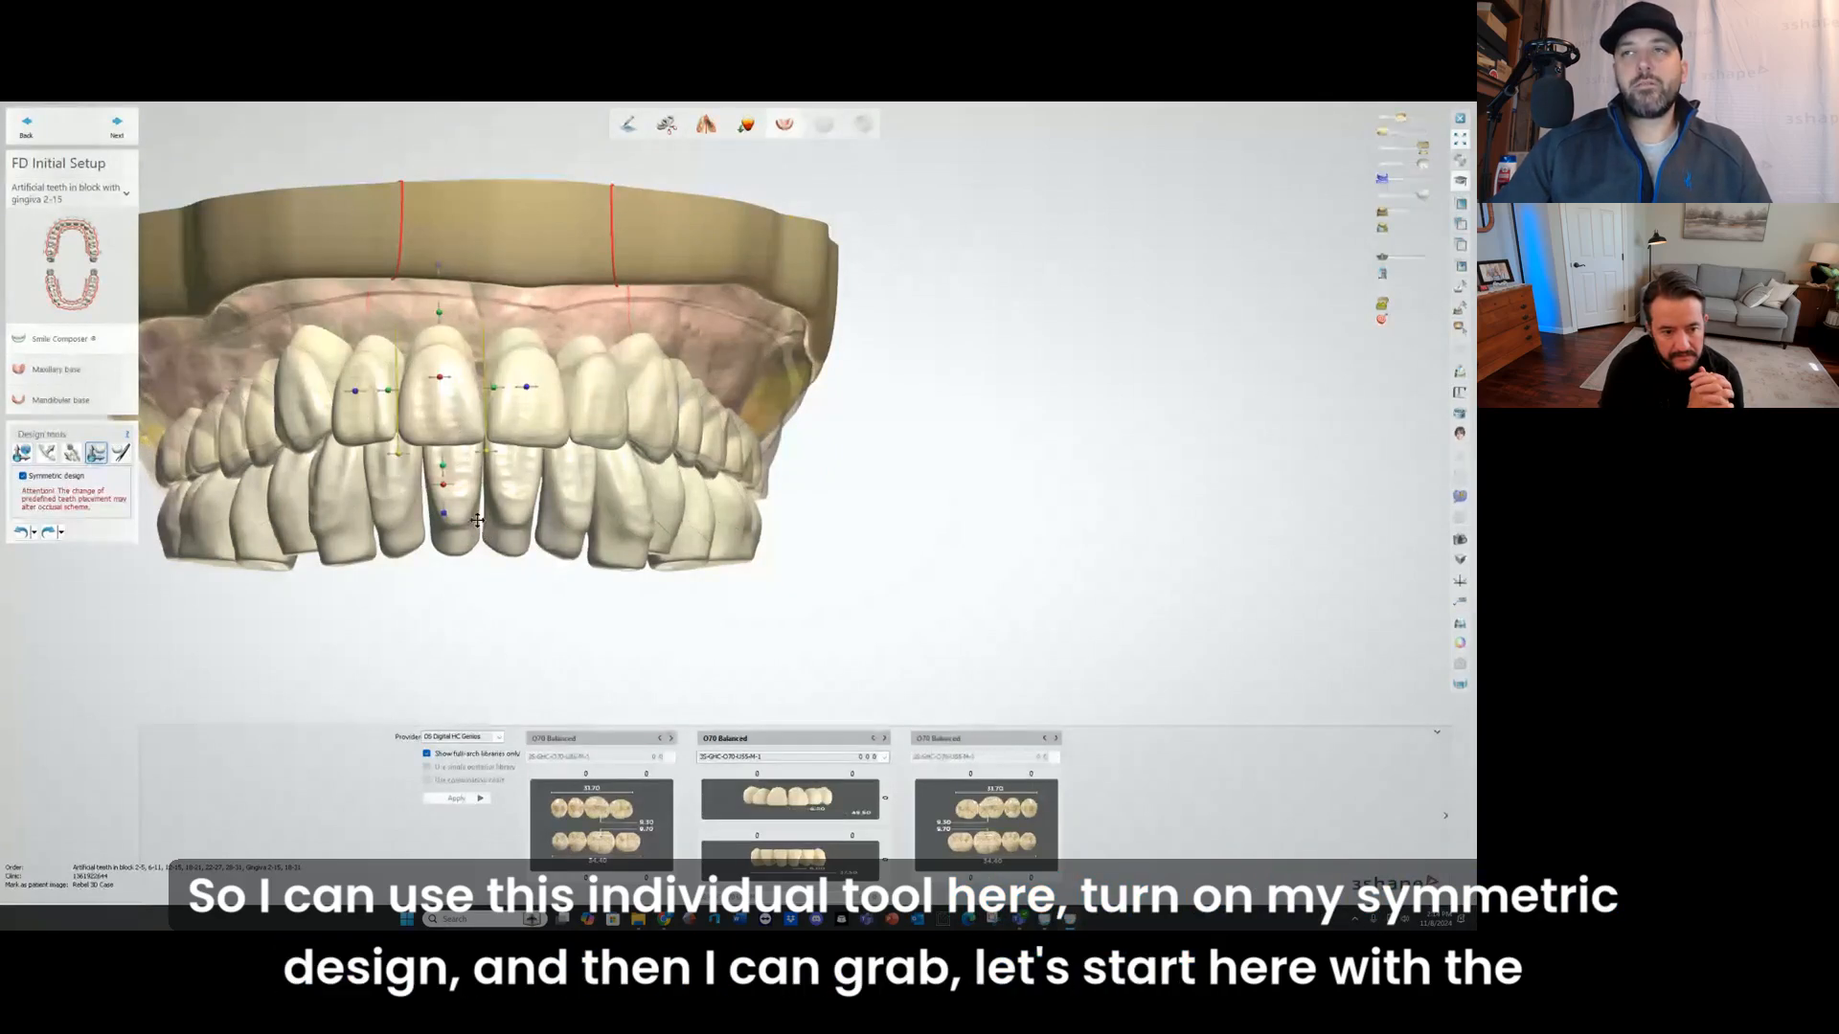
scroll(465, 488, "up", 4)
middle_click_drag(438, 522, 440, 627)
left_click_drag(428, 555, 429, 544)
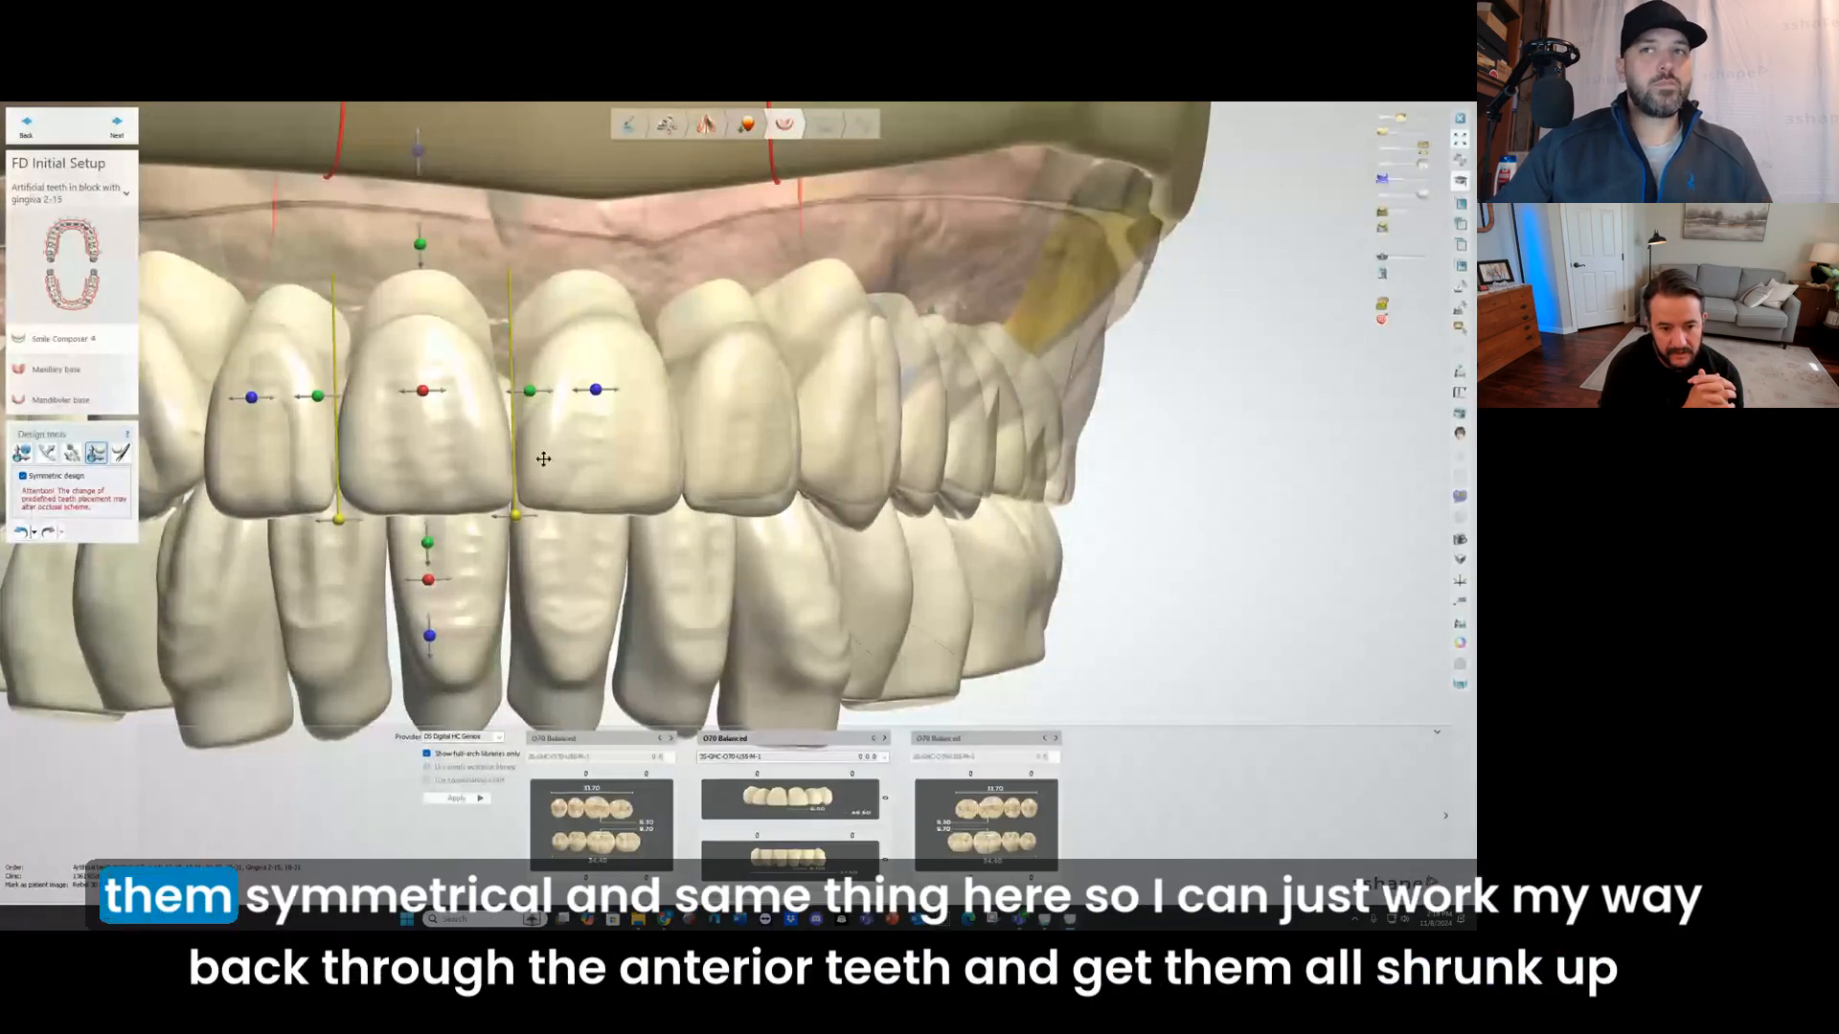
Step: Shorten the upper lateral incisors and canines symmetrically from their incisal edges to match the shortened central incisors
left_click(257, 491)
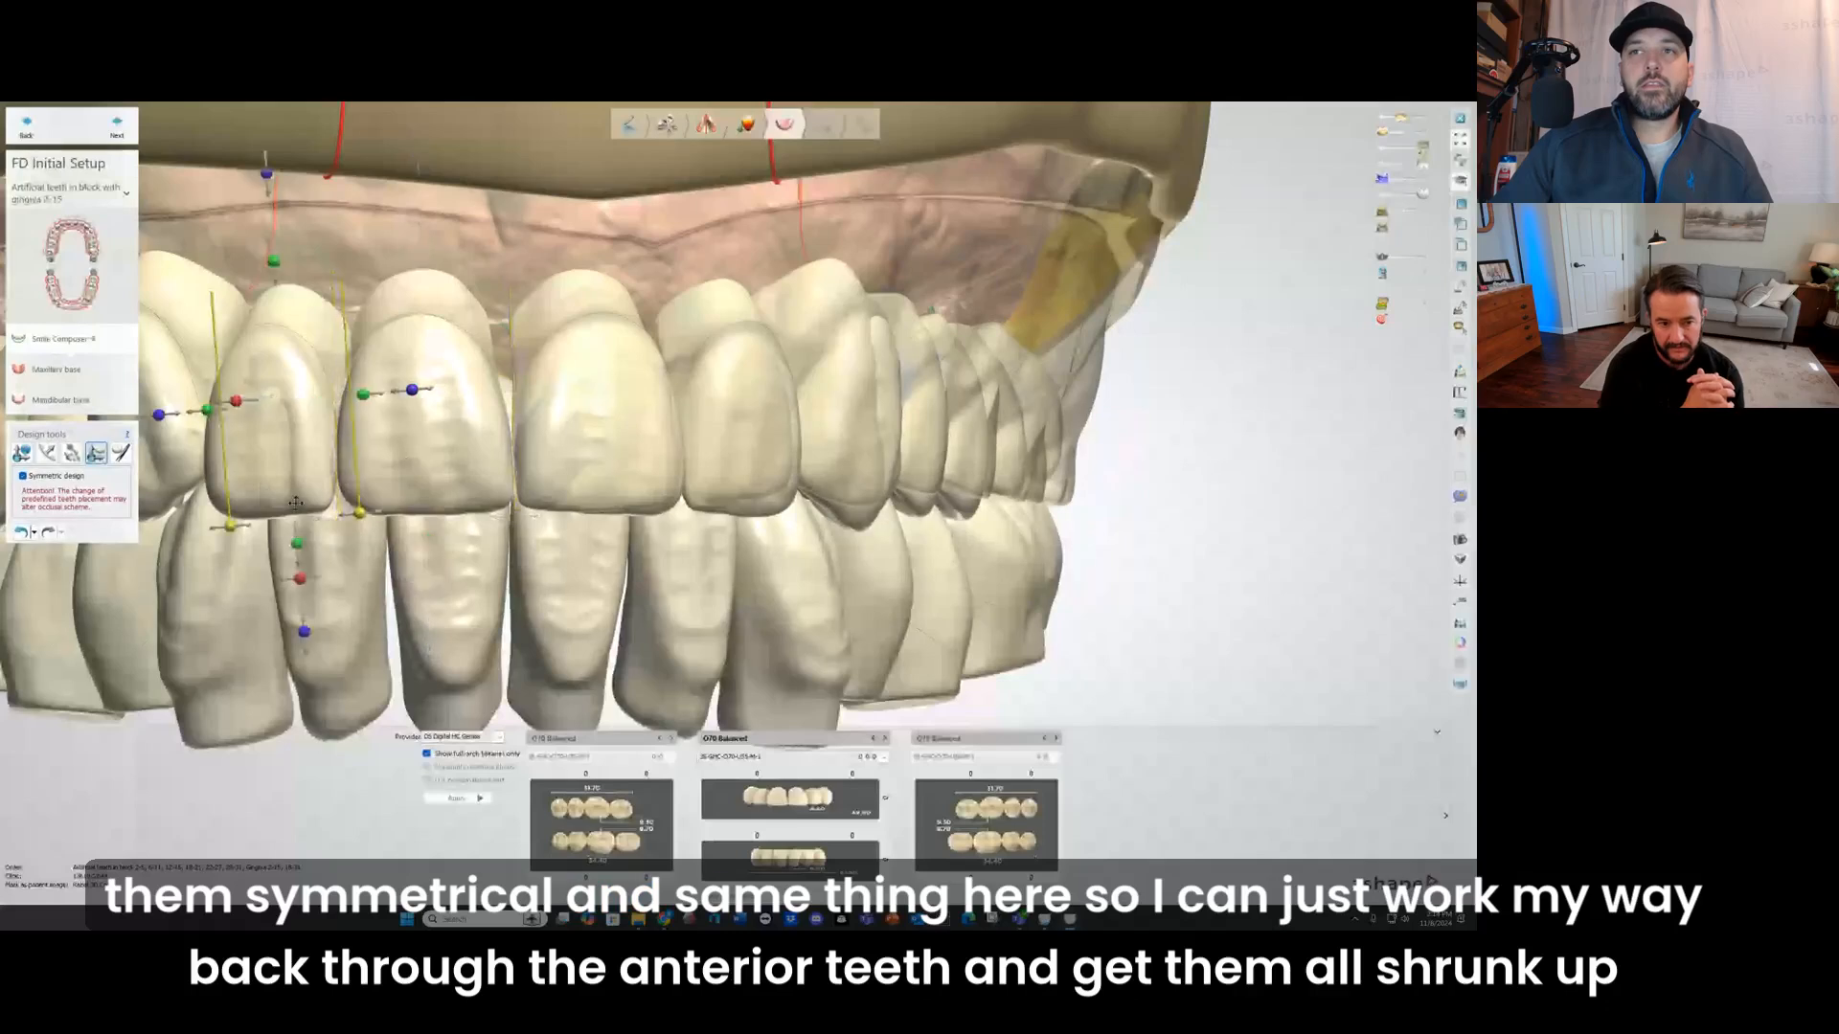
left_click_drag(296, 537, 294, 531)
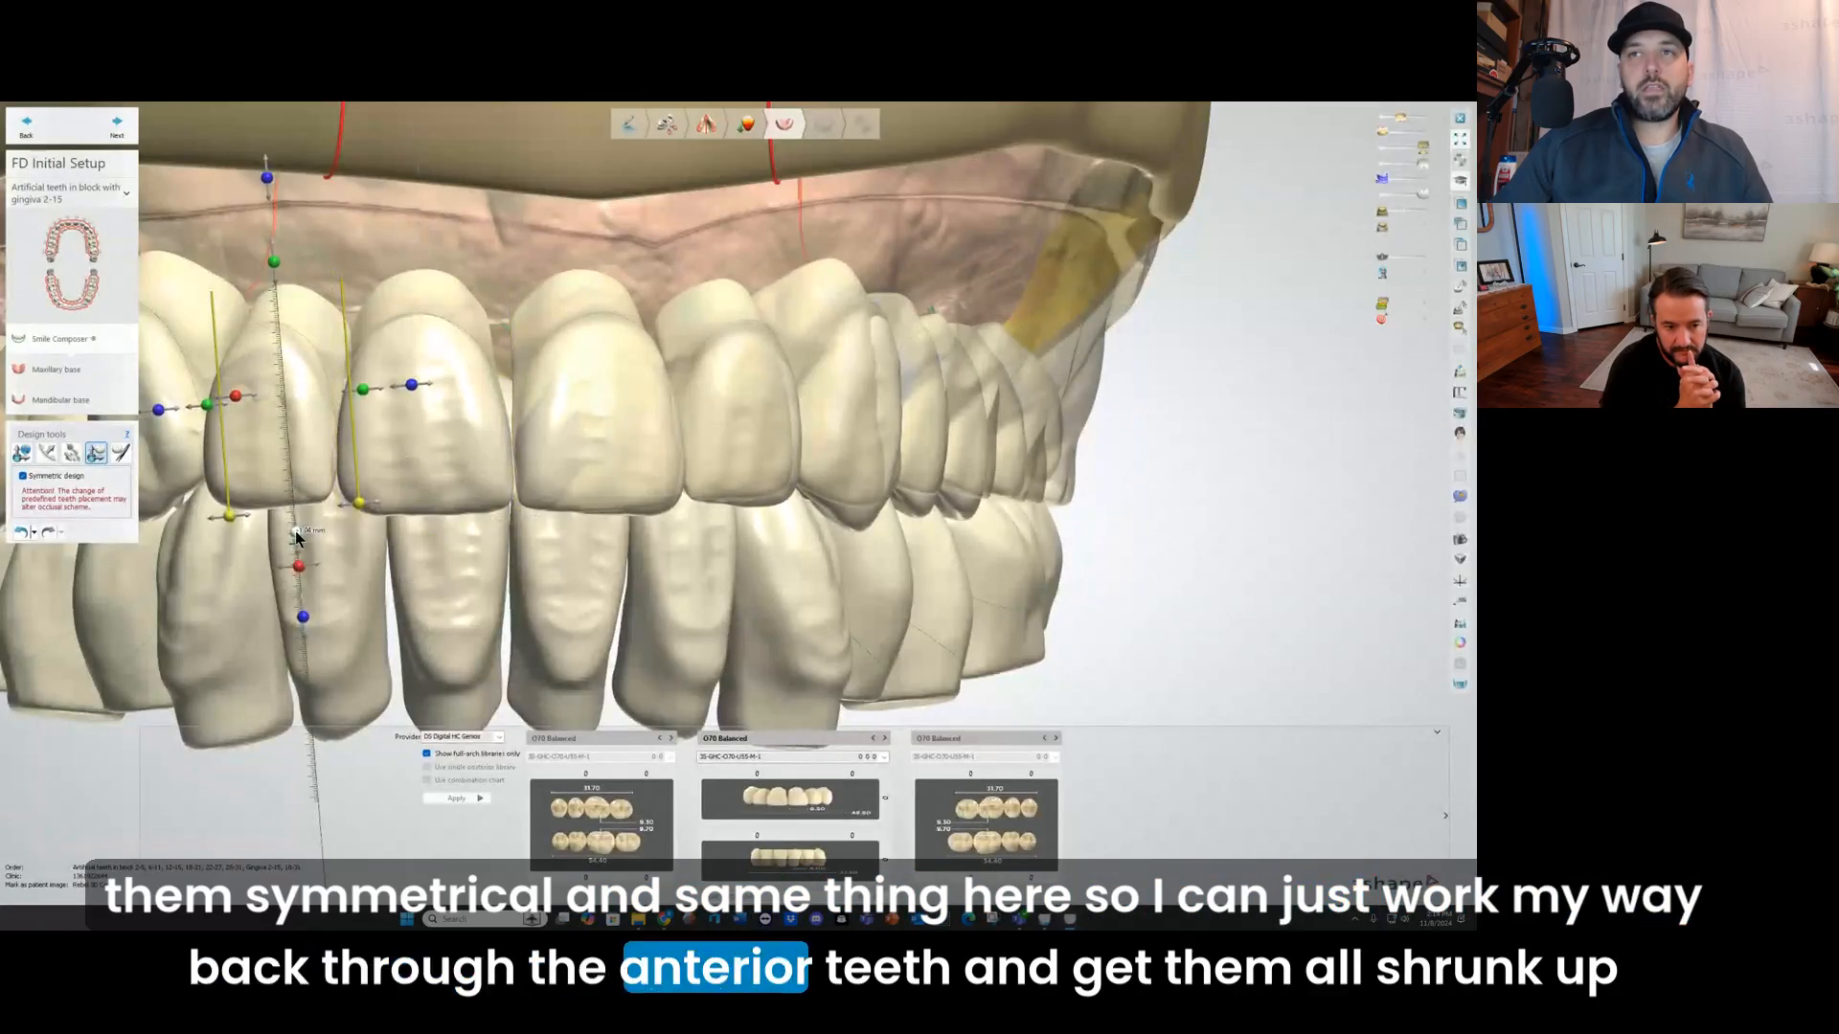
right_click_drag(225, 558, 229, 565)
left_click(298, 505)
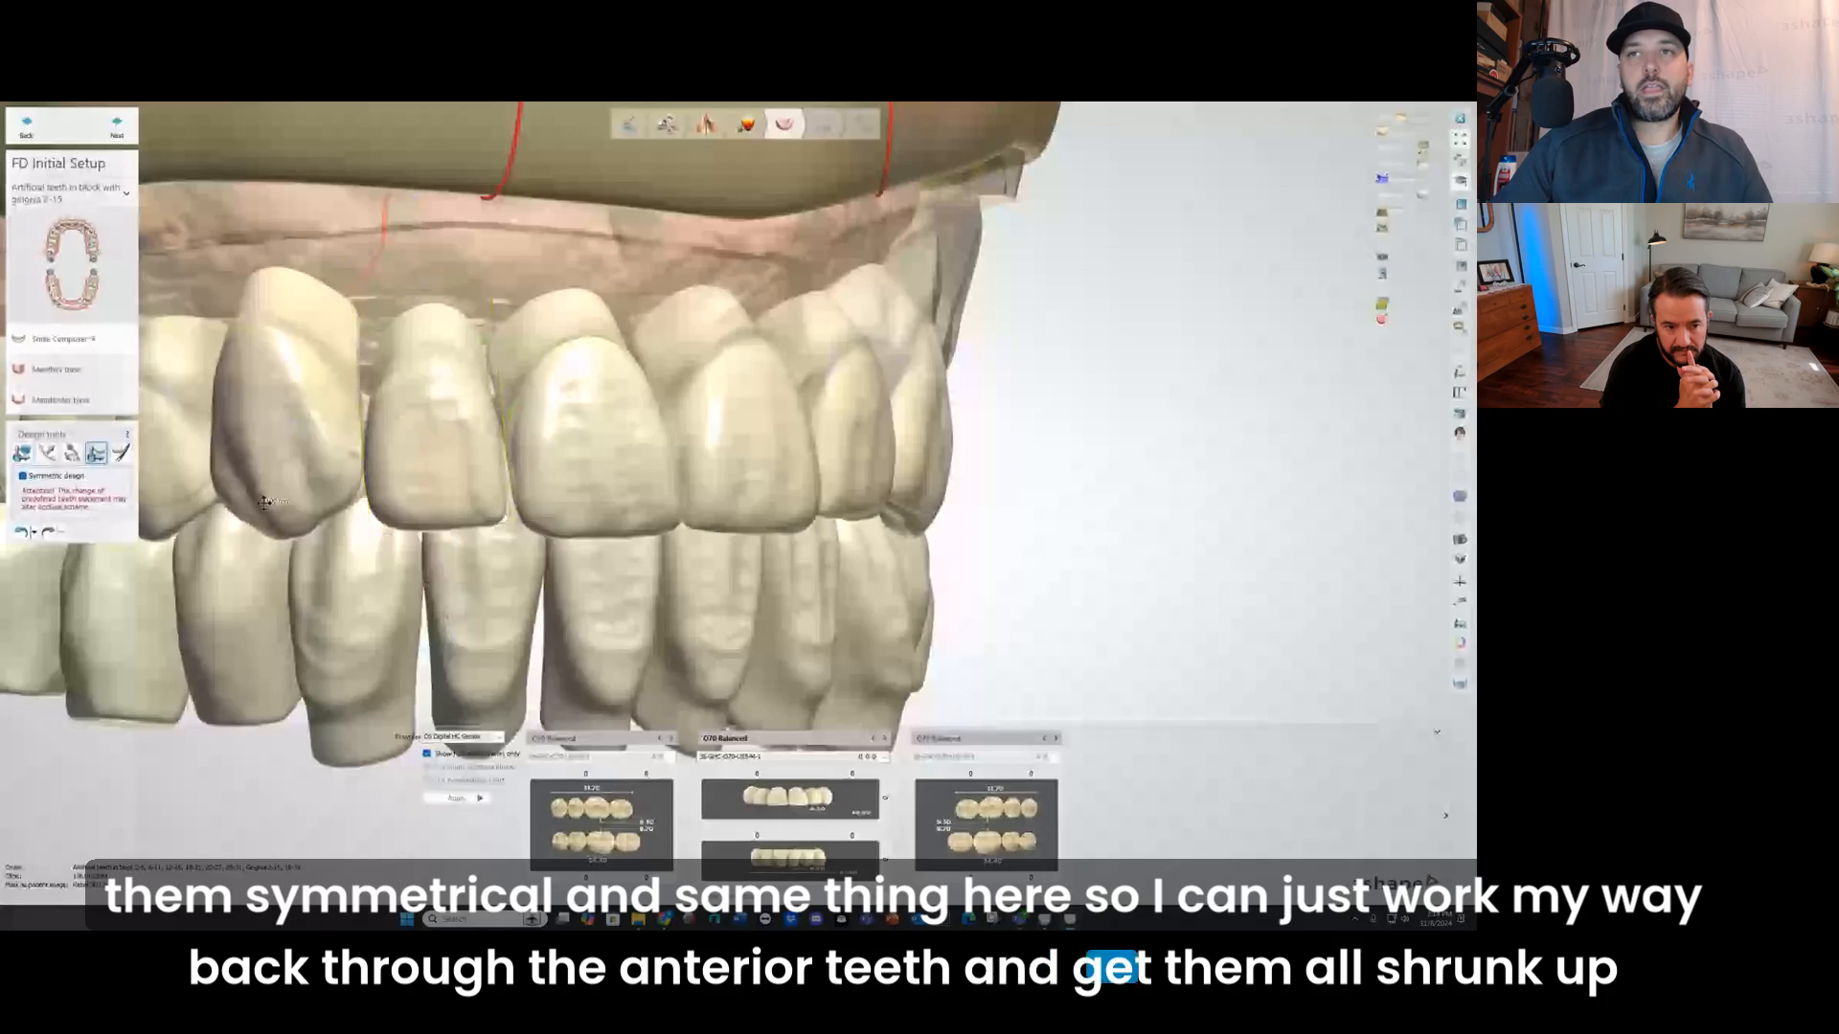
left_click_drag(321, 566, 320, 564)
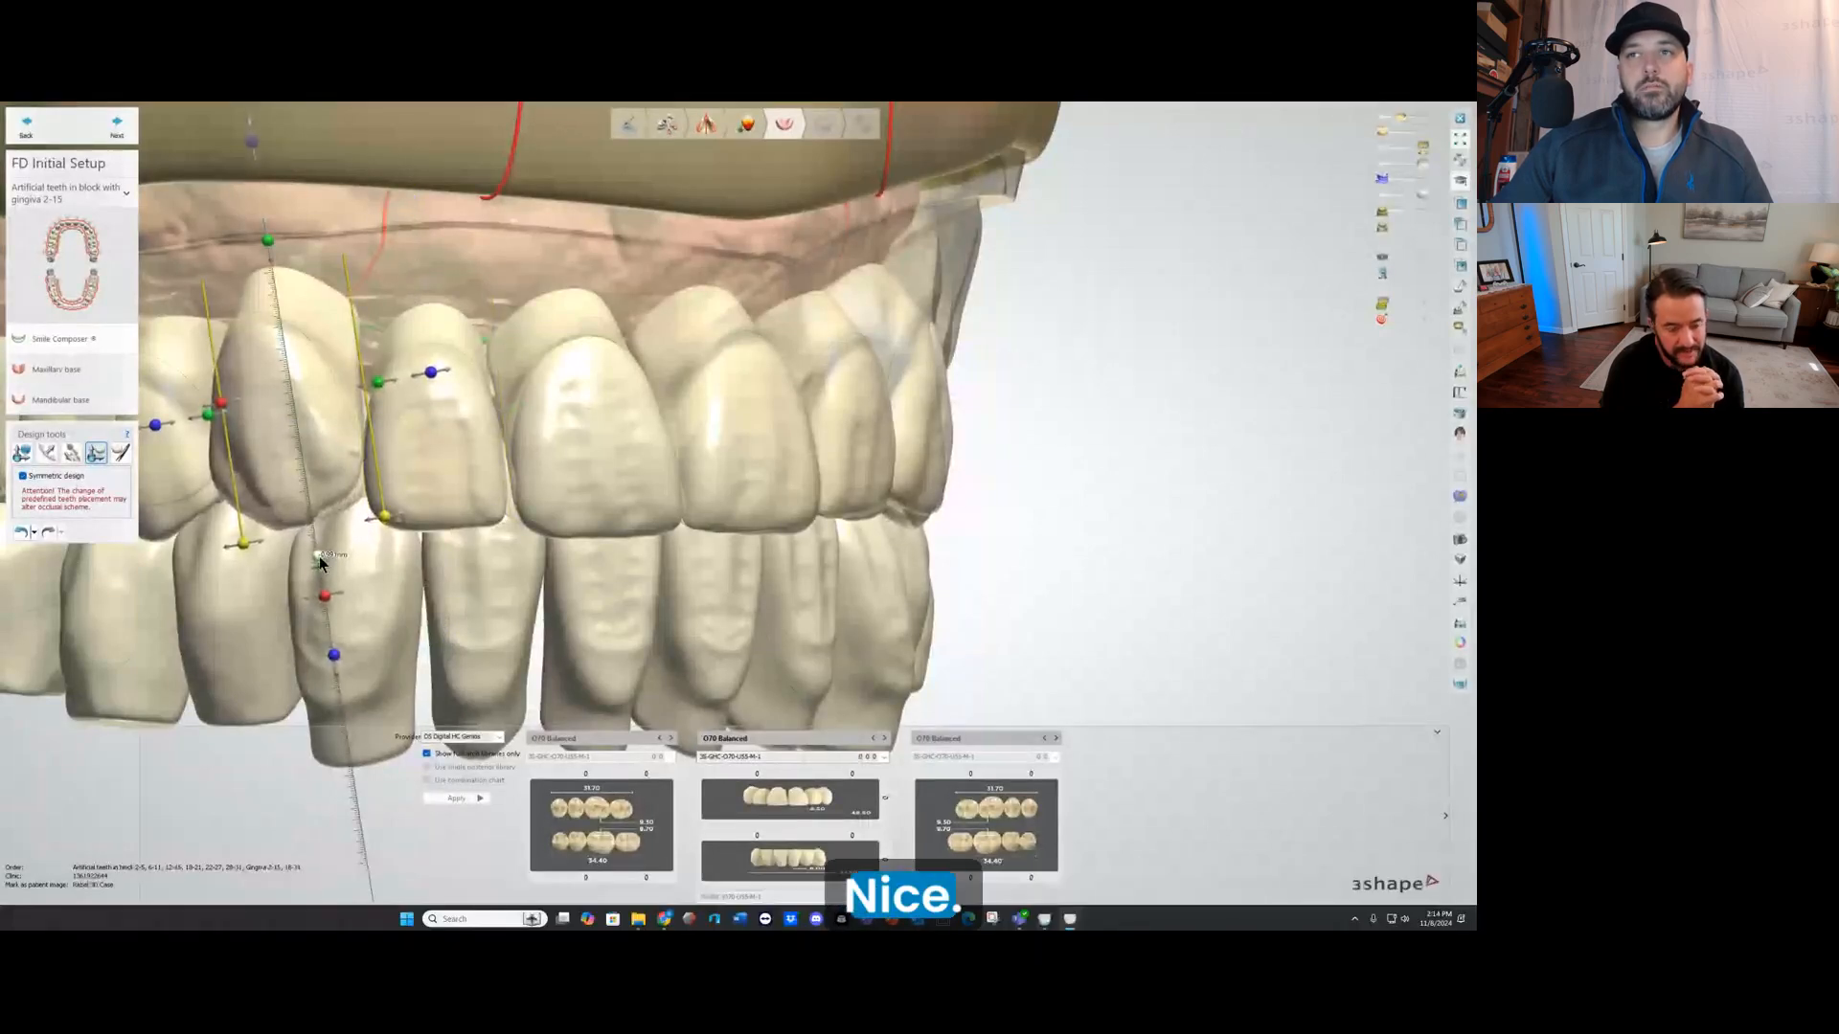
right_click_drag(413, 586, 454, 595)
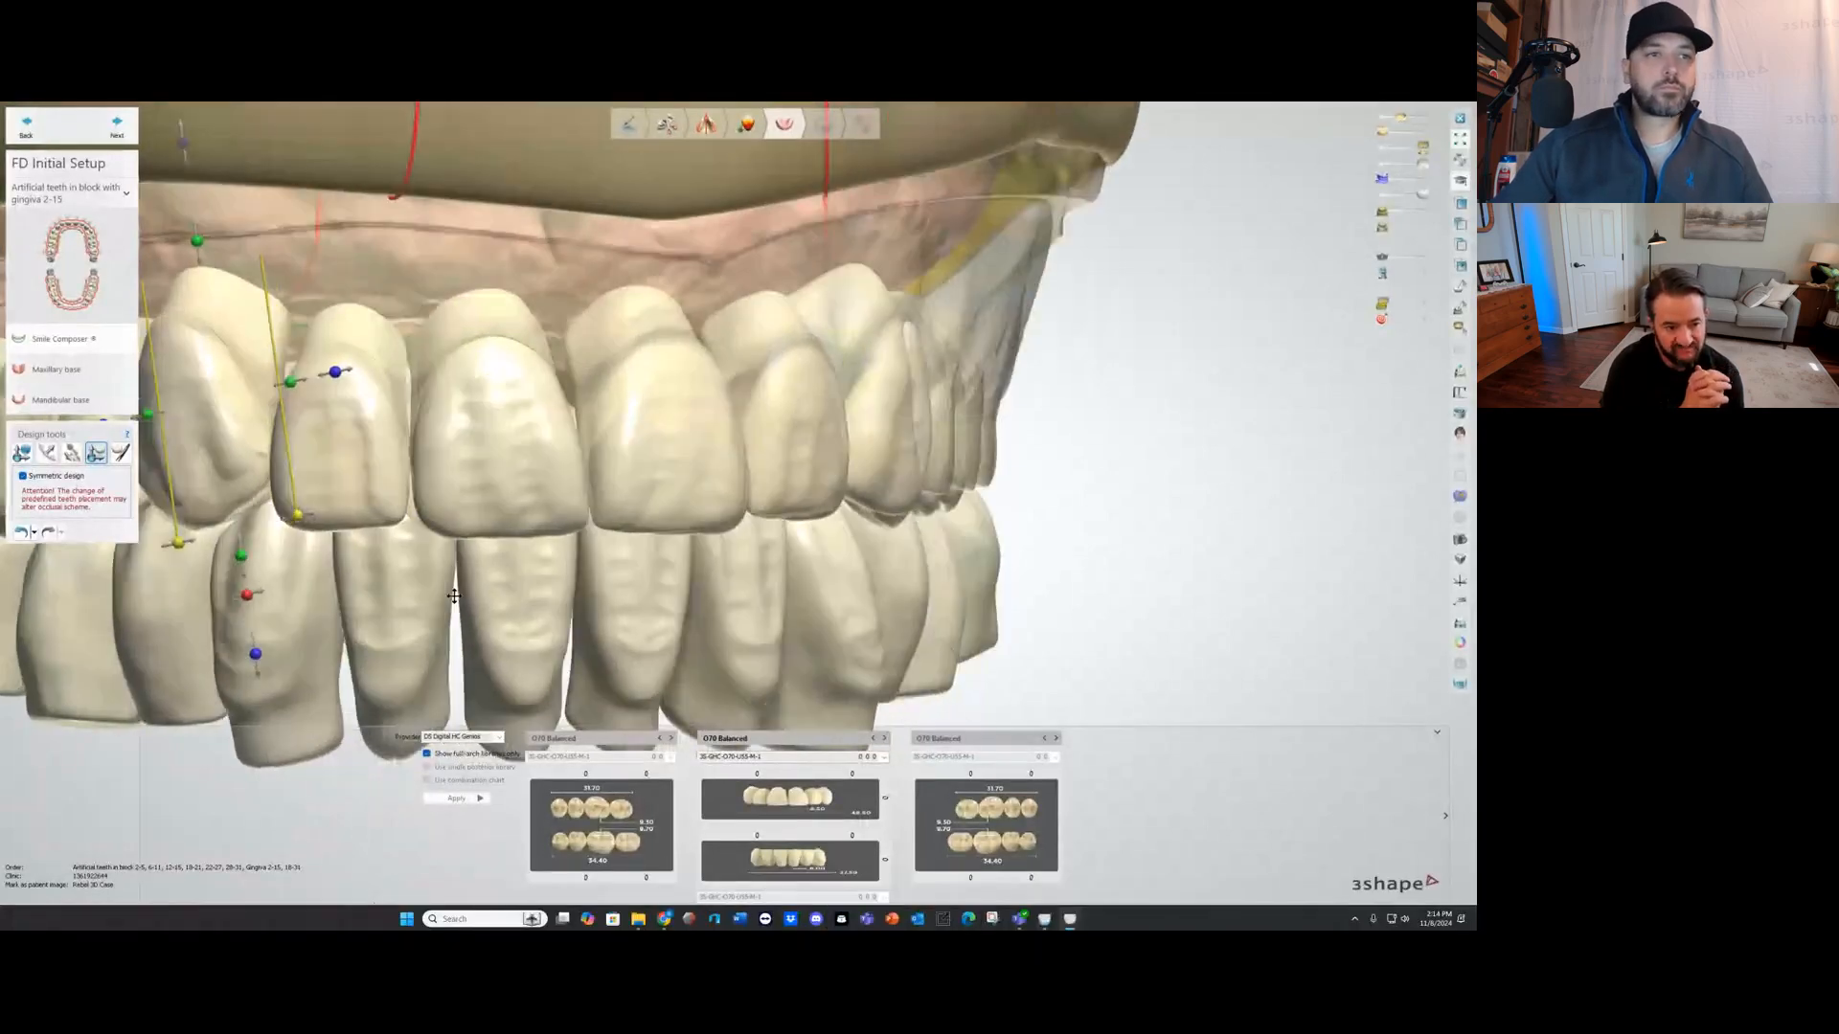
Step: Undo the length changes on the upper anterior teeth
left_click(35, 533)
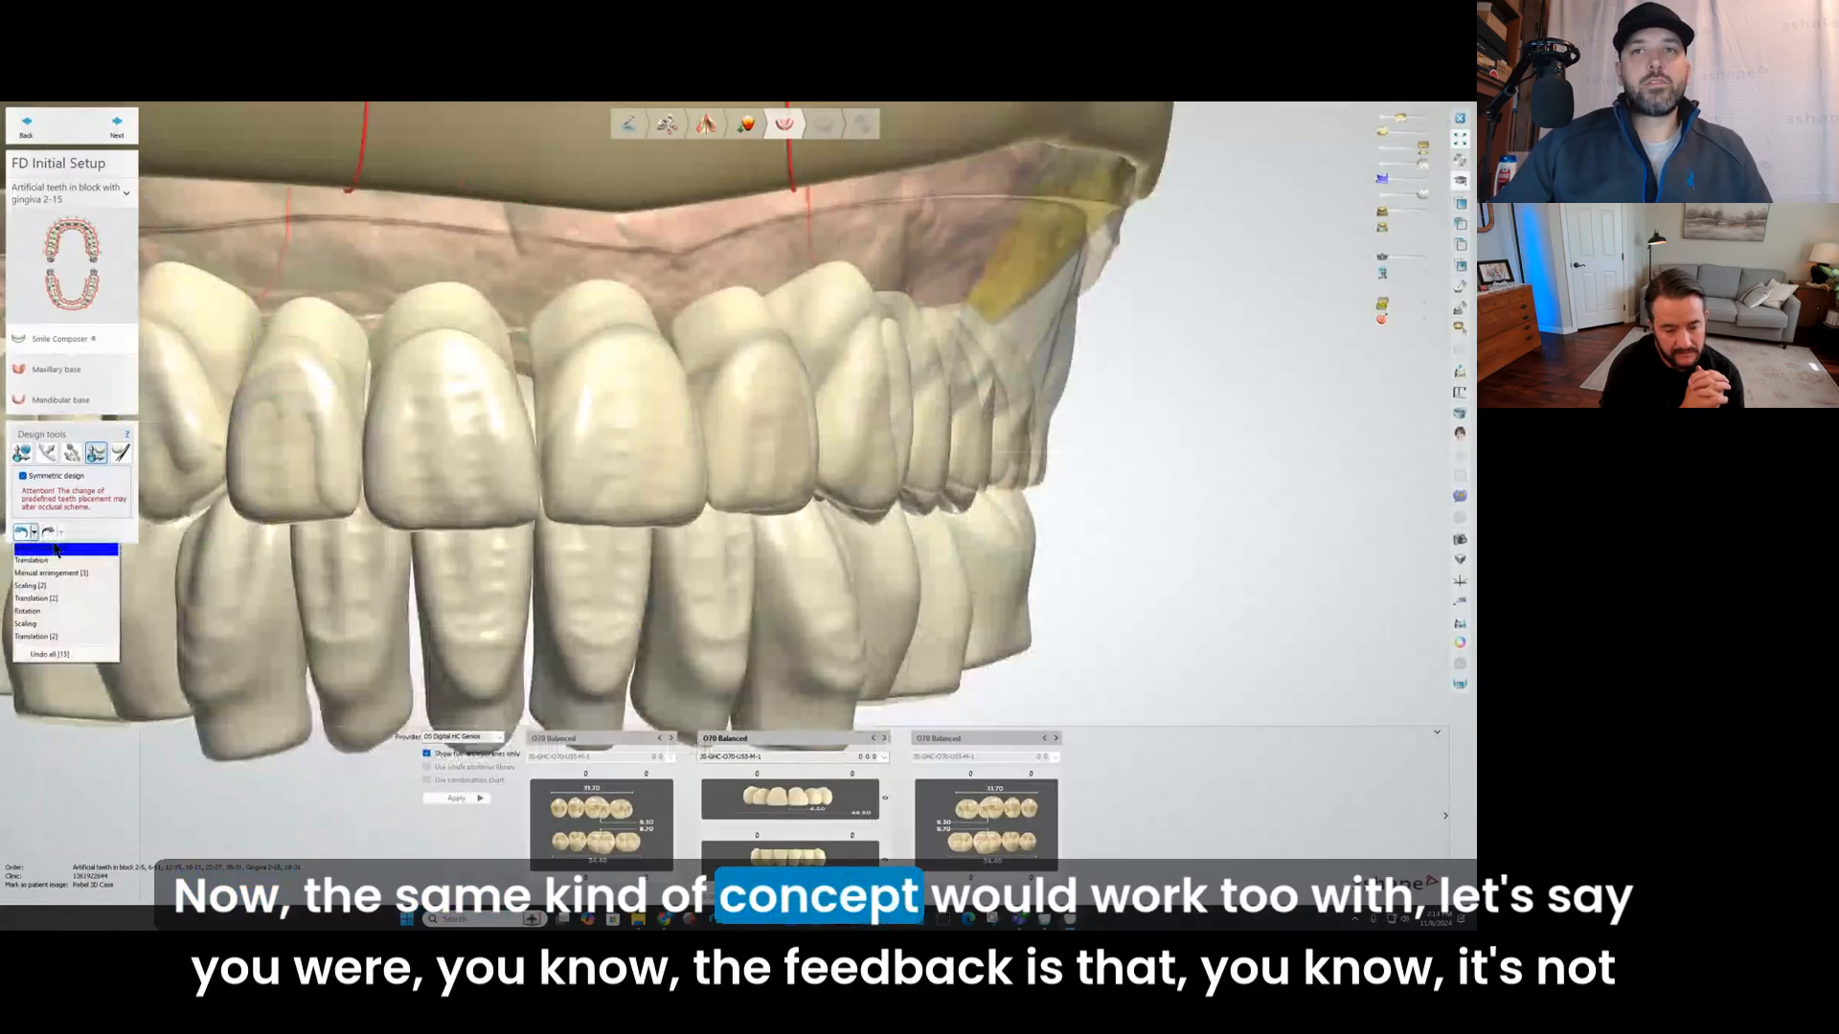
left_click(28, 534)
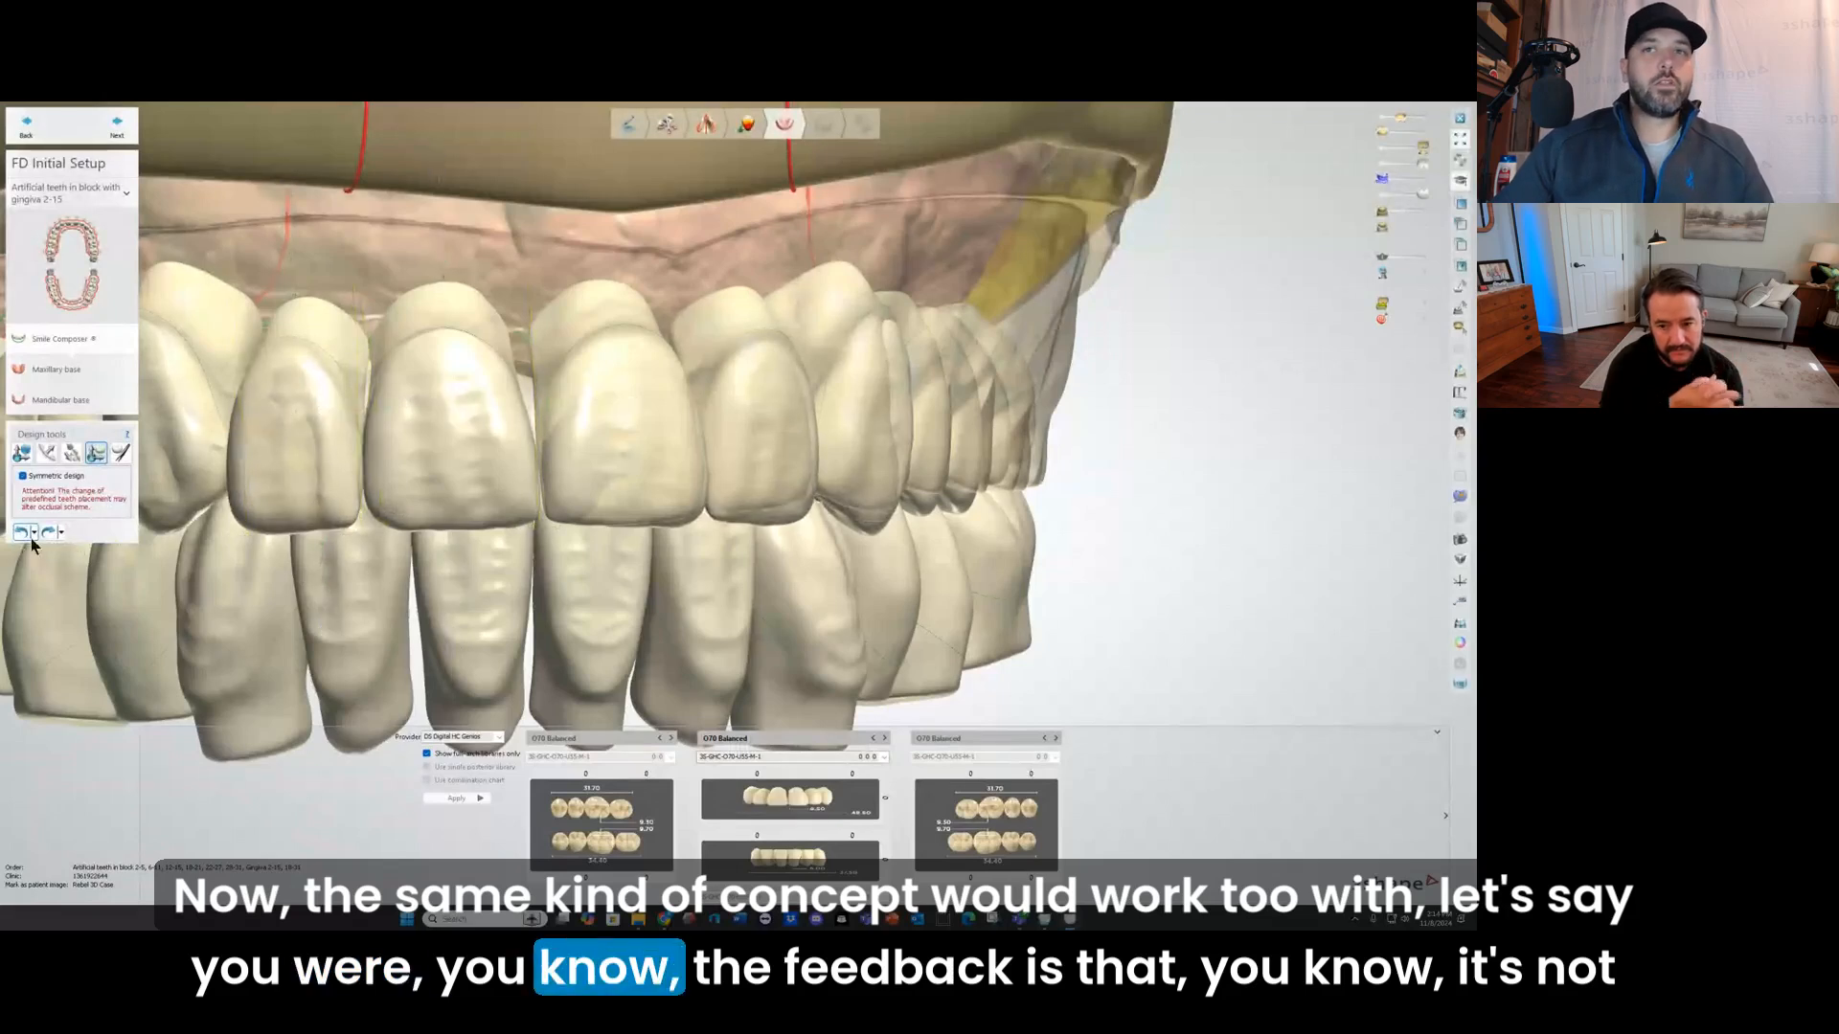
left_click(21, 532)
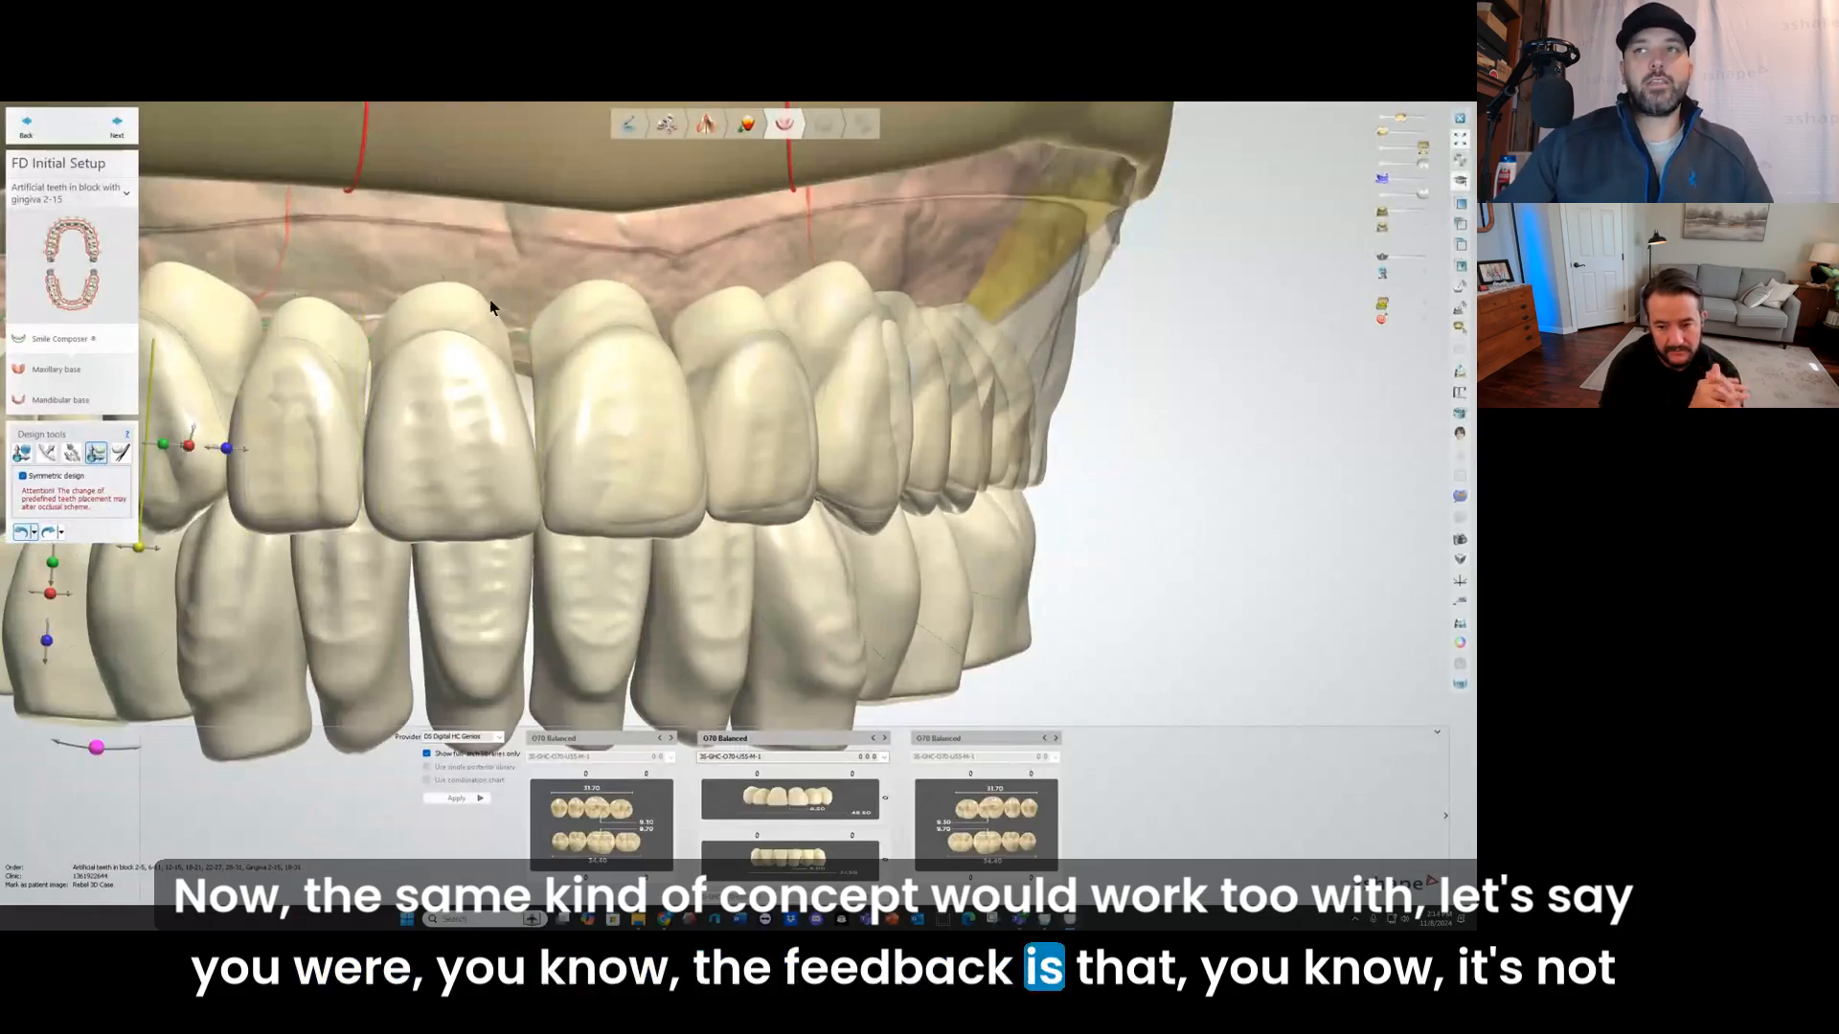
Step: Move both upper central incisors up about 1 mm as whole teeth with symmetric design on
scroll(428, 345, "up", 2)
right_click_drag(426, 343, 432, 345)
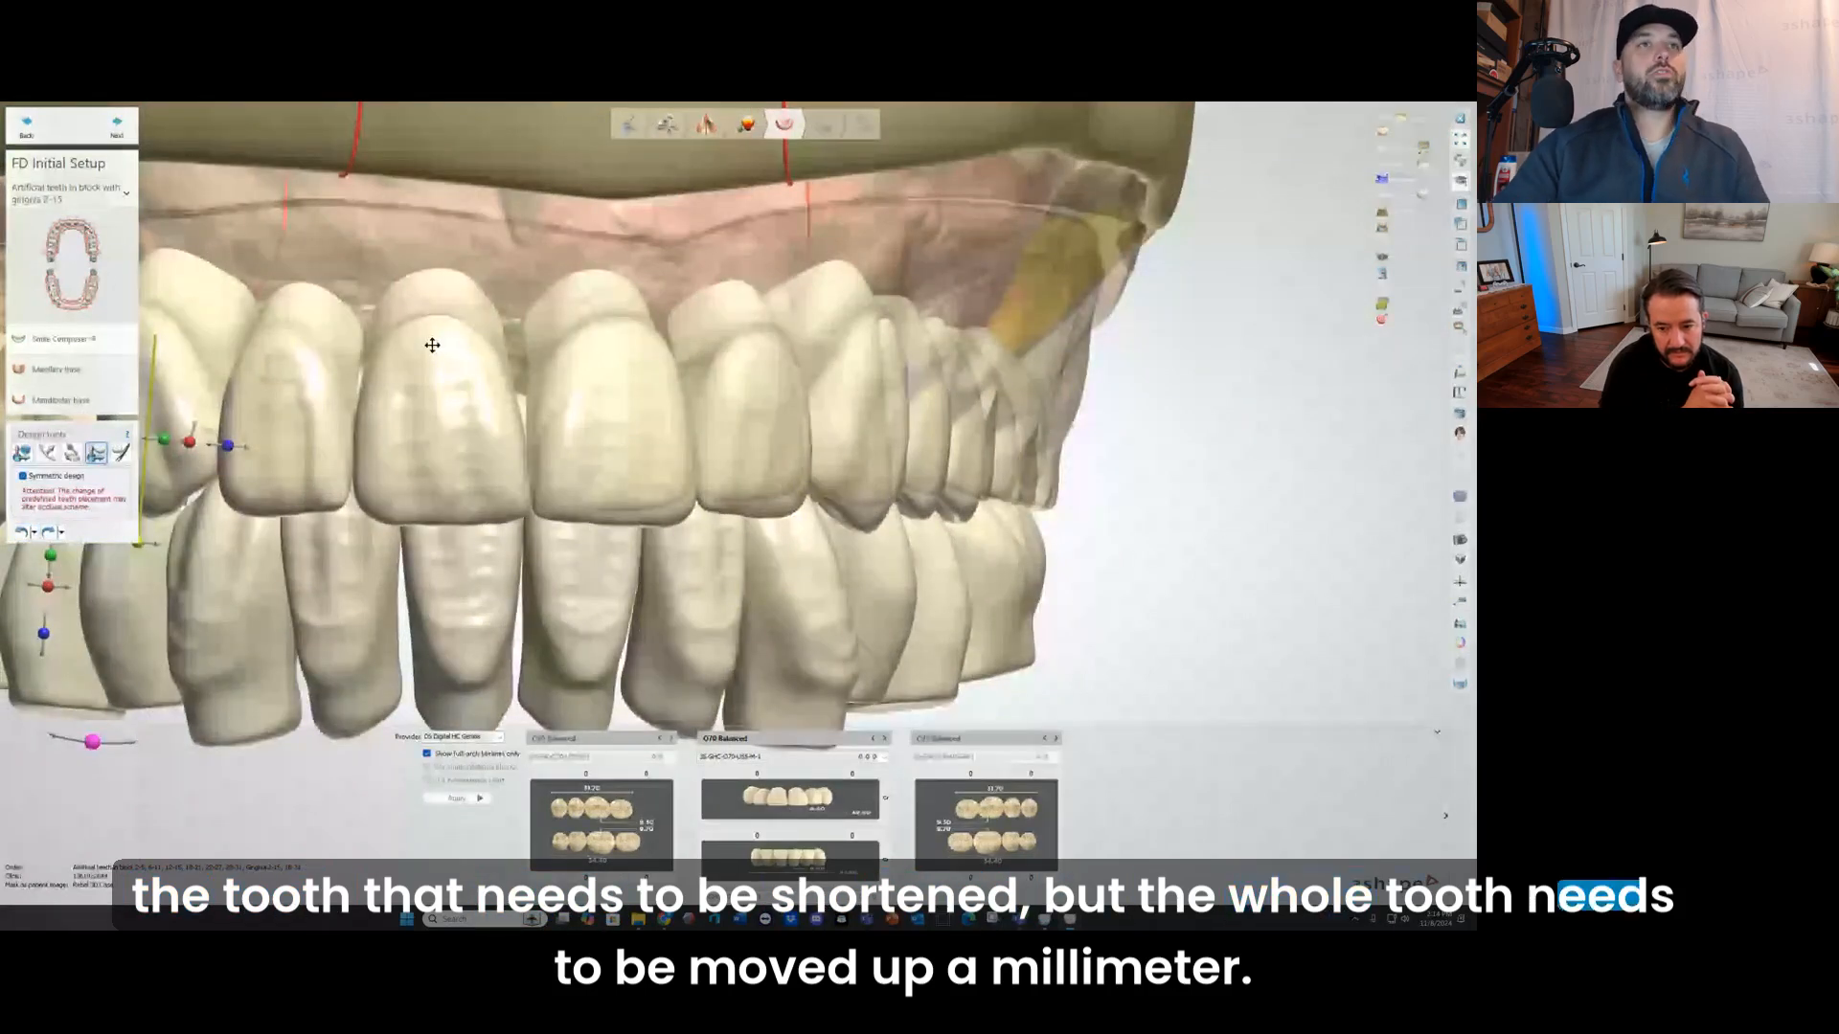
scroll(432, 345, "down", 2)
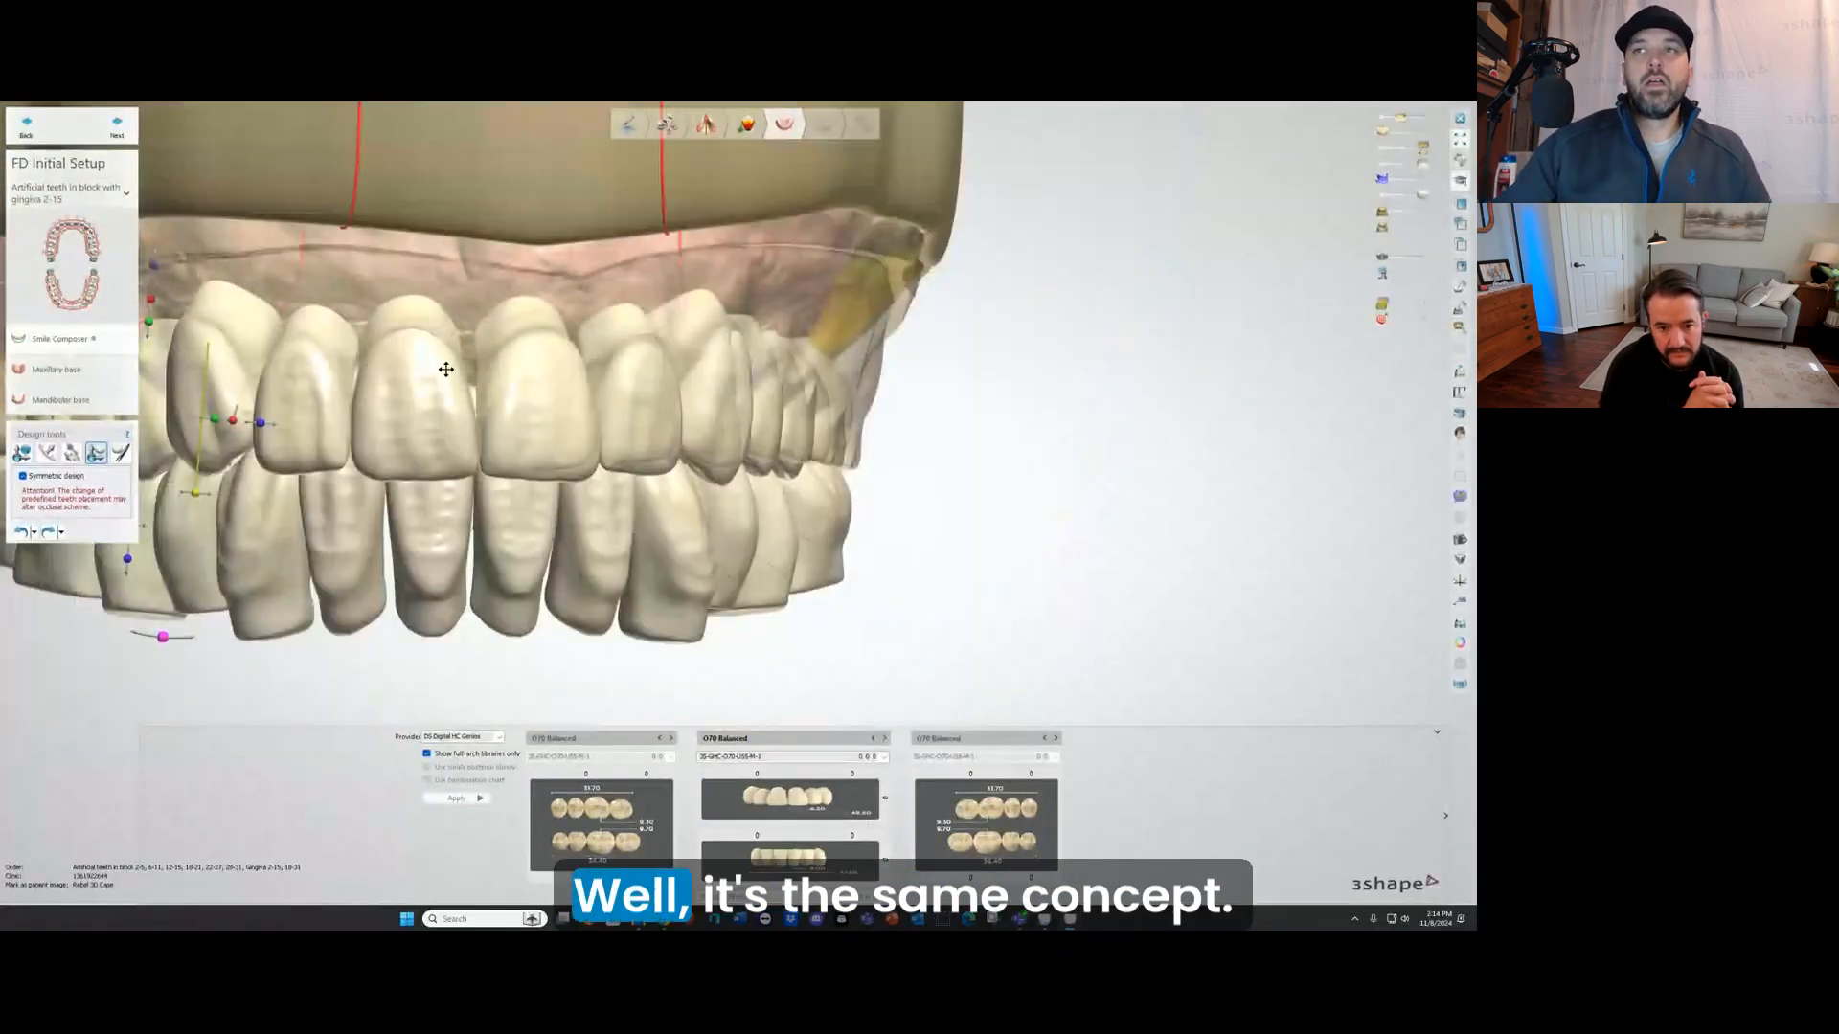
scroll(447, 377, "down", 3)
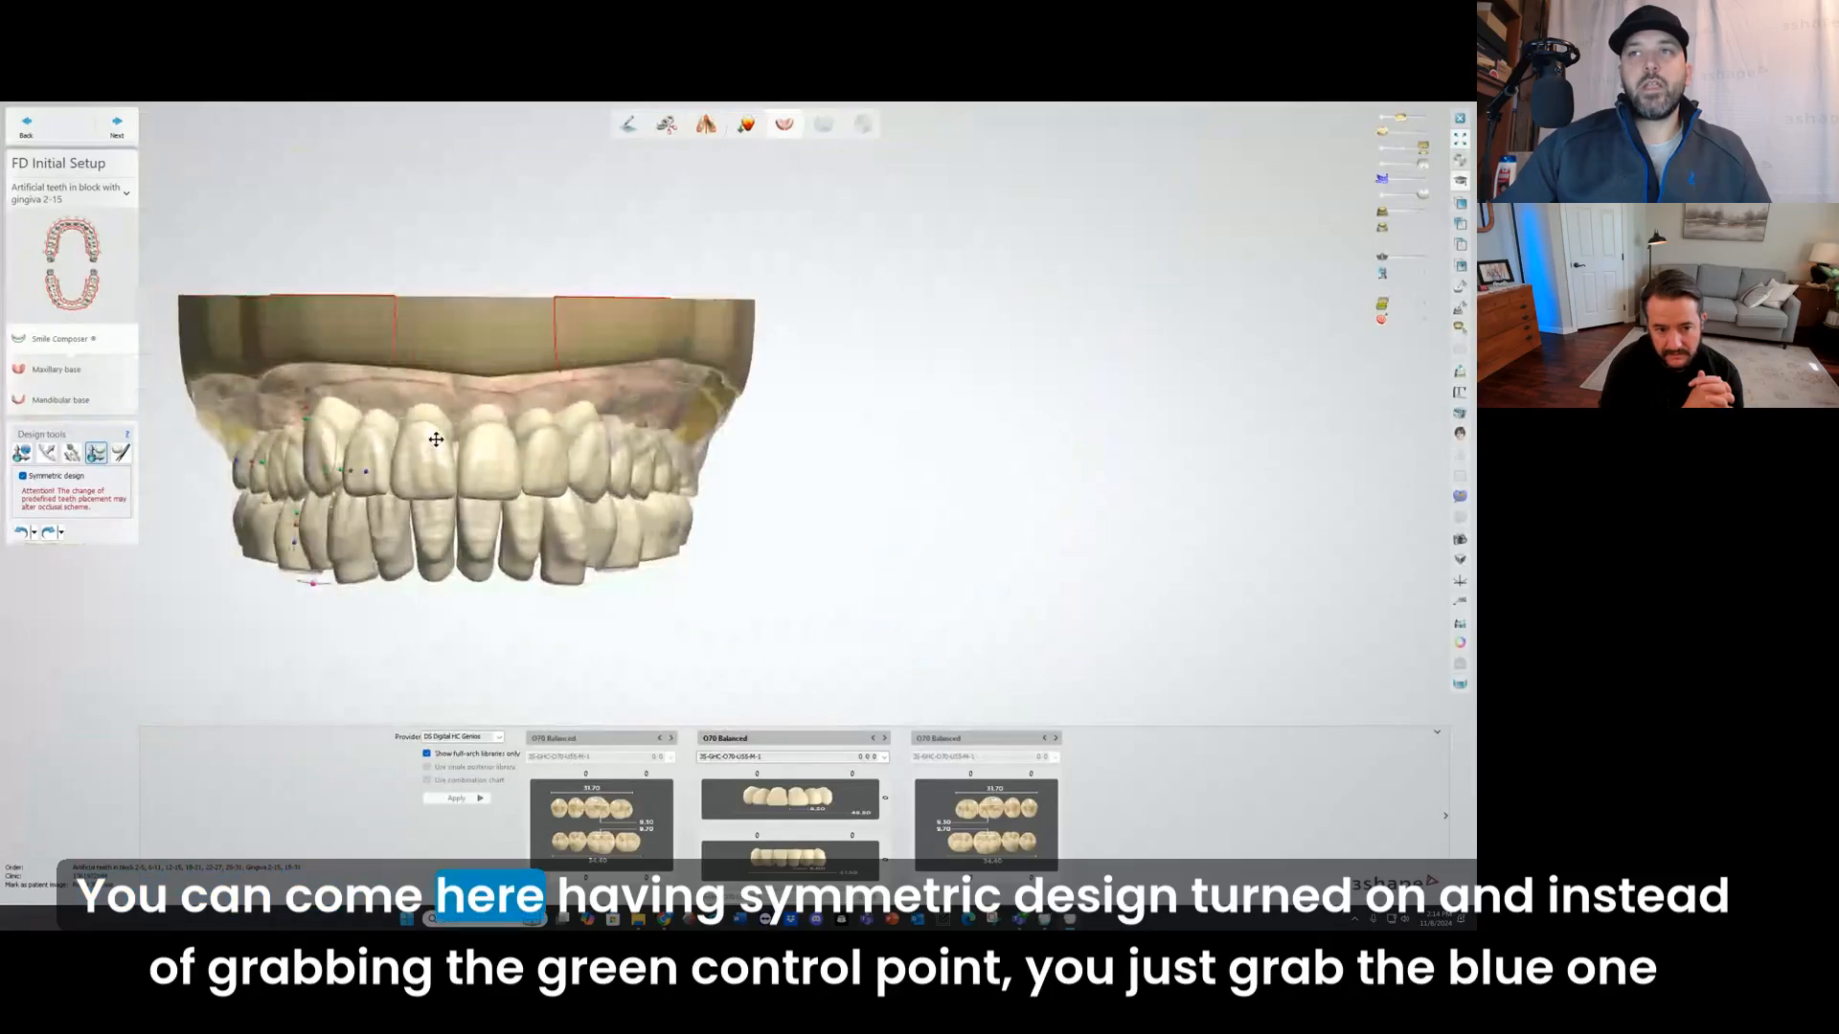
scroll(433, 421, "up", 1)
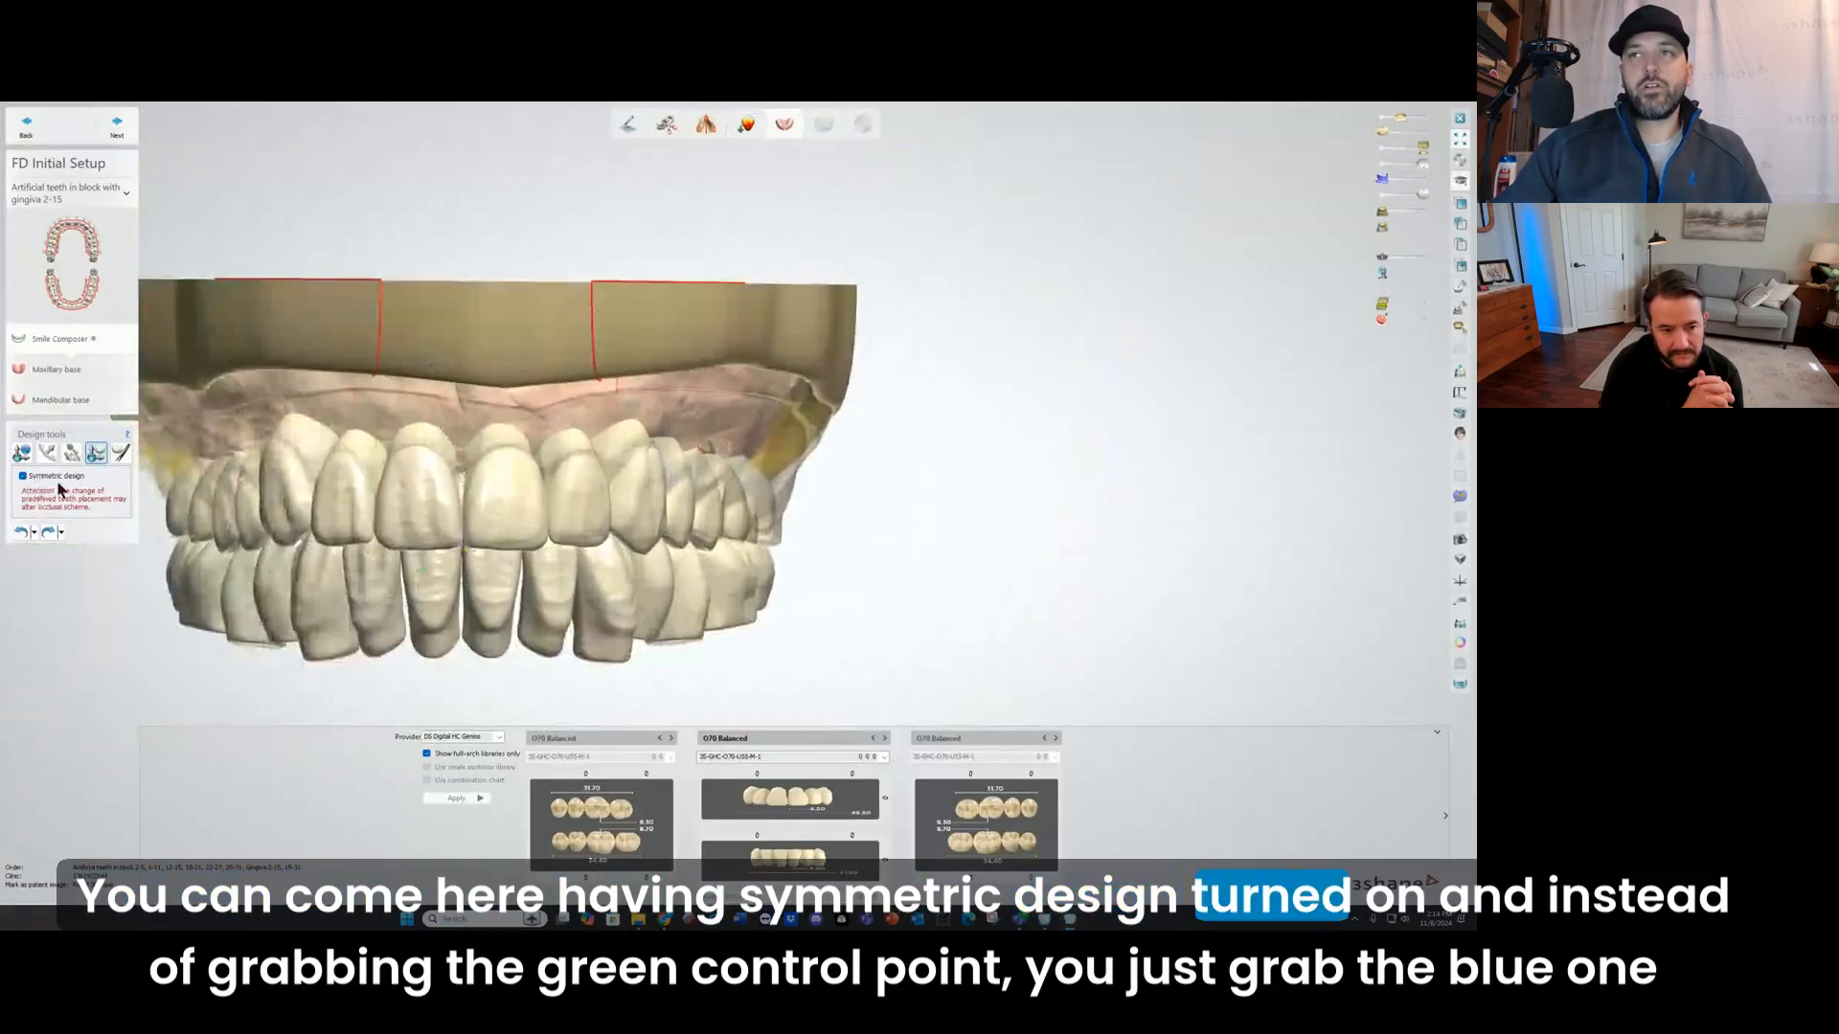
scroll(395, 419, "up", 3)
scroll(396, 419, "up", 1)
mouse_move(450, 413)
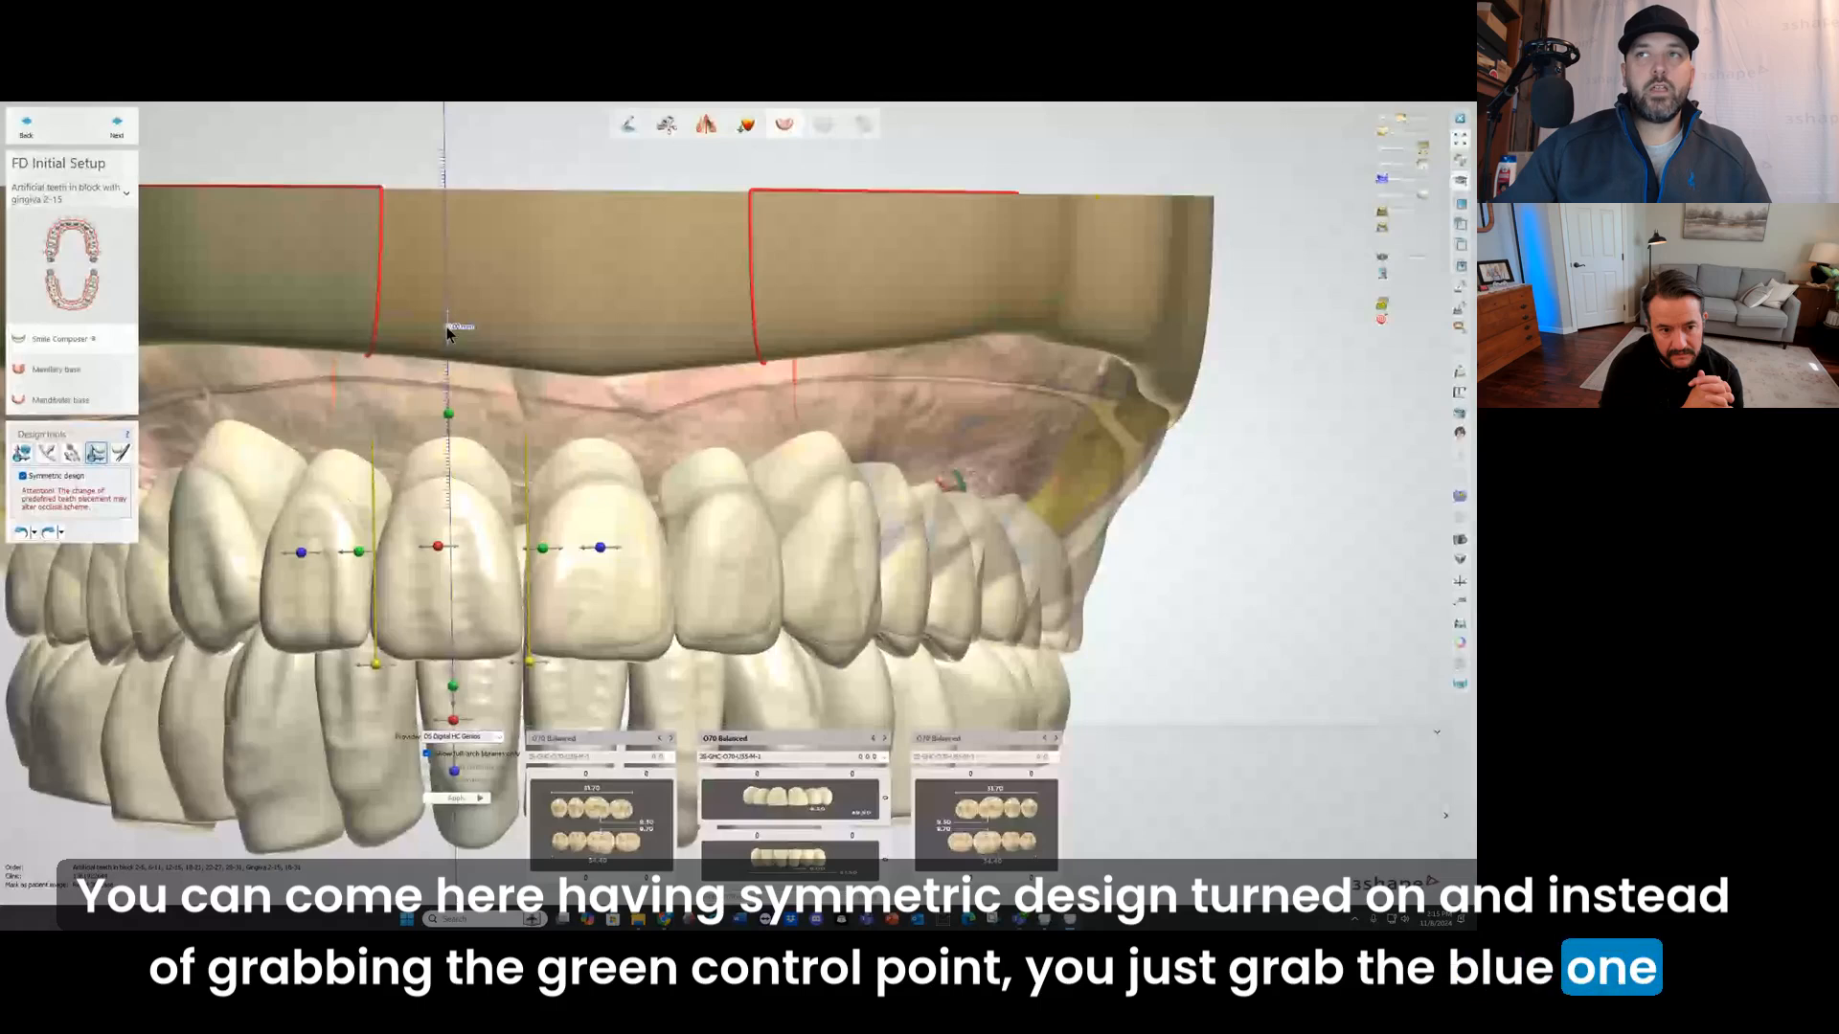
left_click_drag(450, 330, 450, 326)
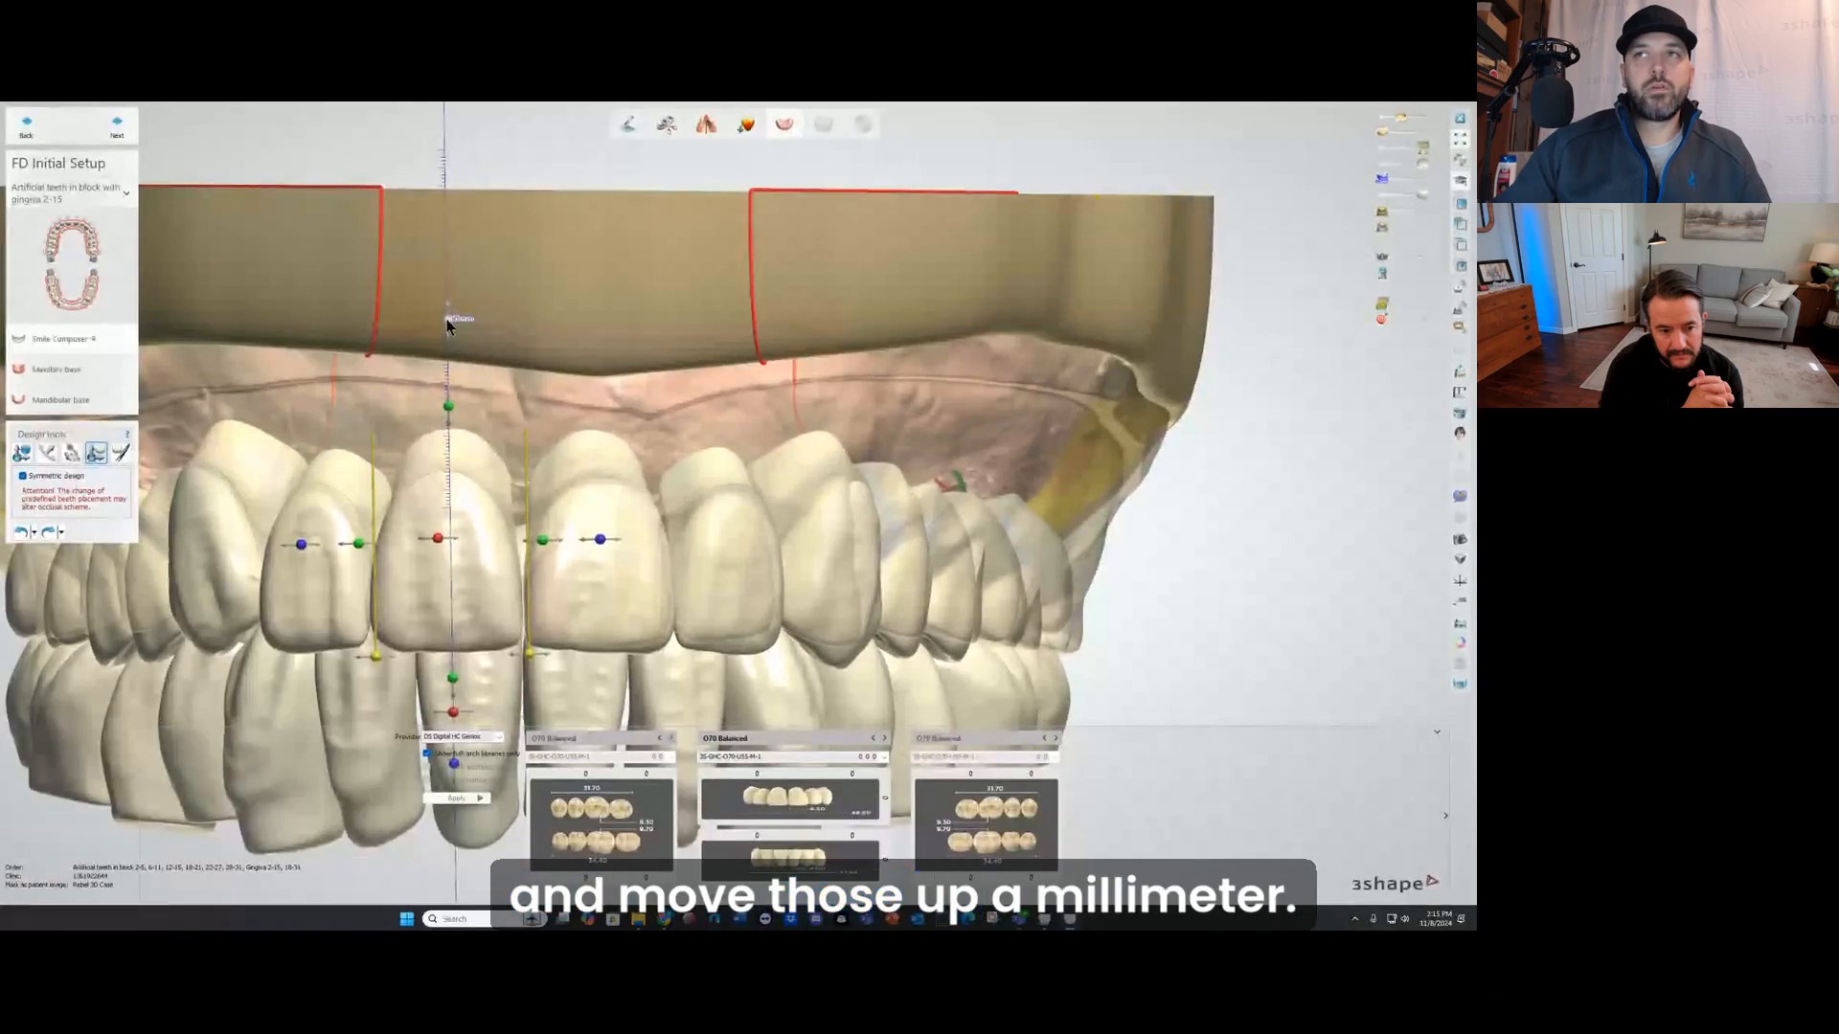
left_click_drag(448, 323, 448, 314)
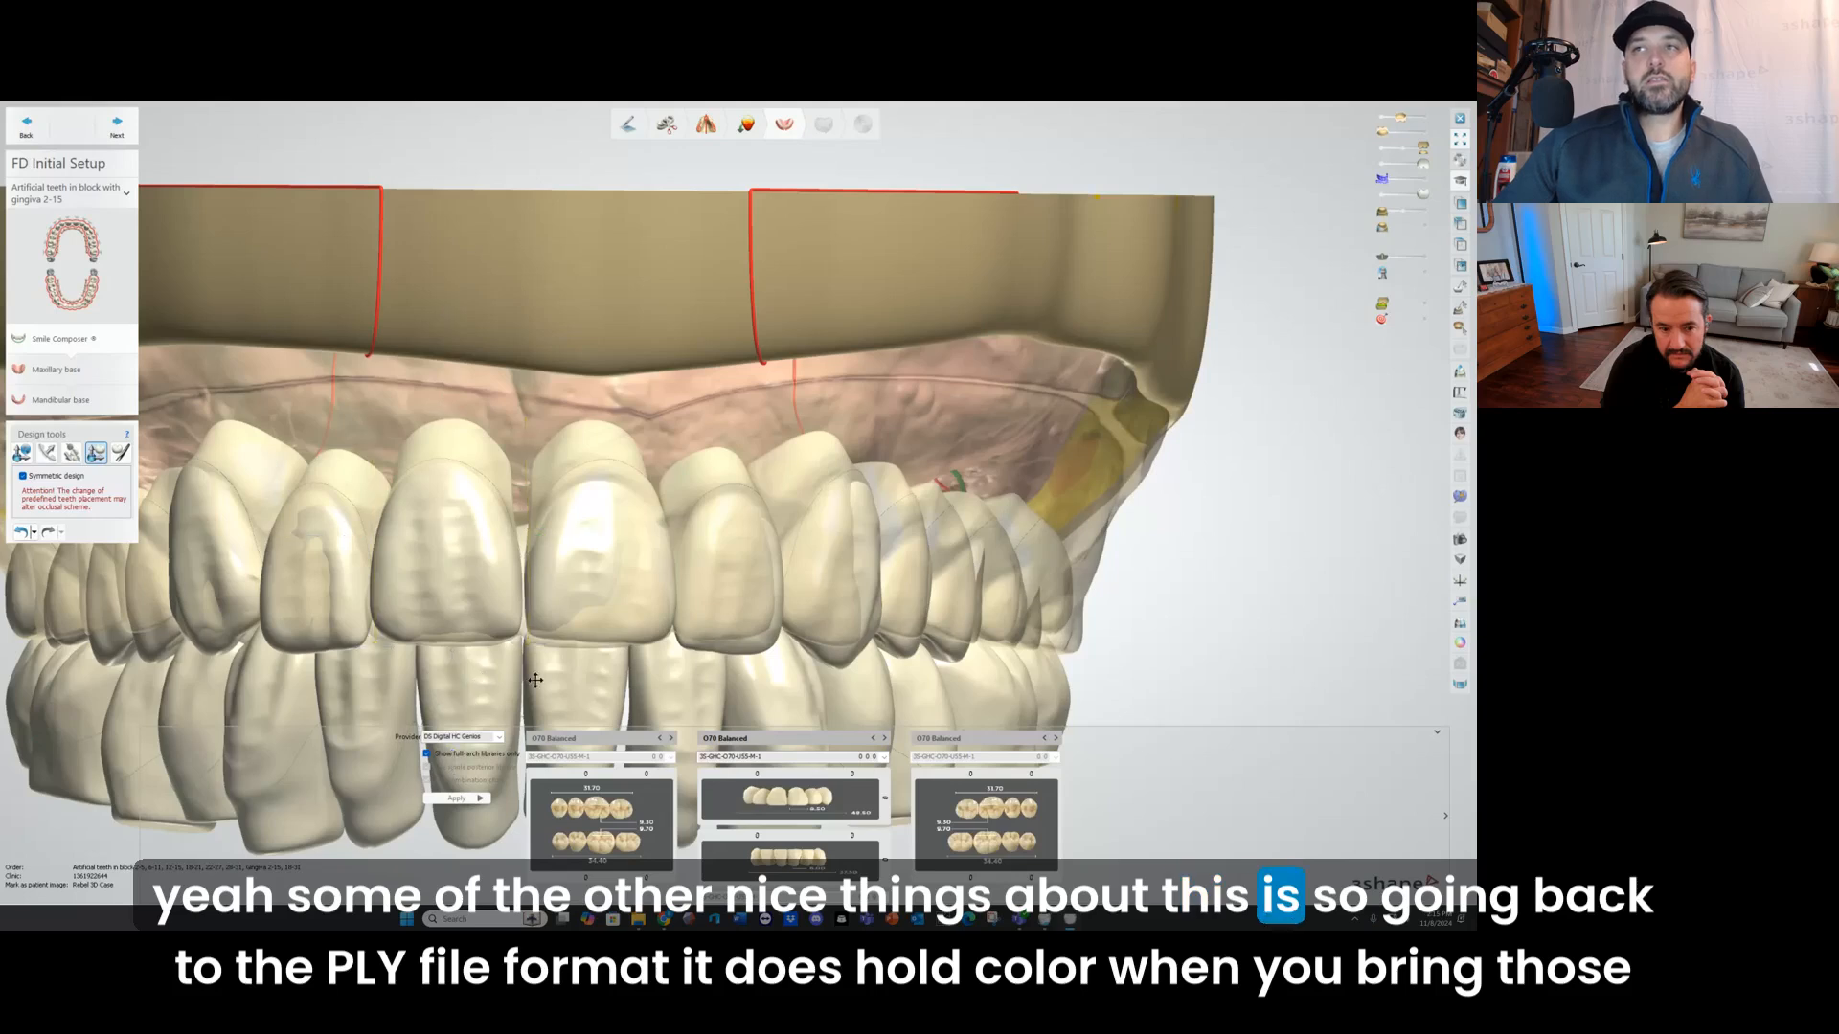
Step: Undo the upward move of the upper central incisors and bring the whole setup into view
scroll(530, 673, "down", 2)
middle_click_drag(531, 673, 503, 528)
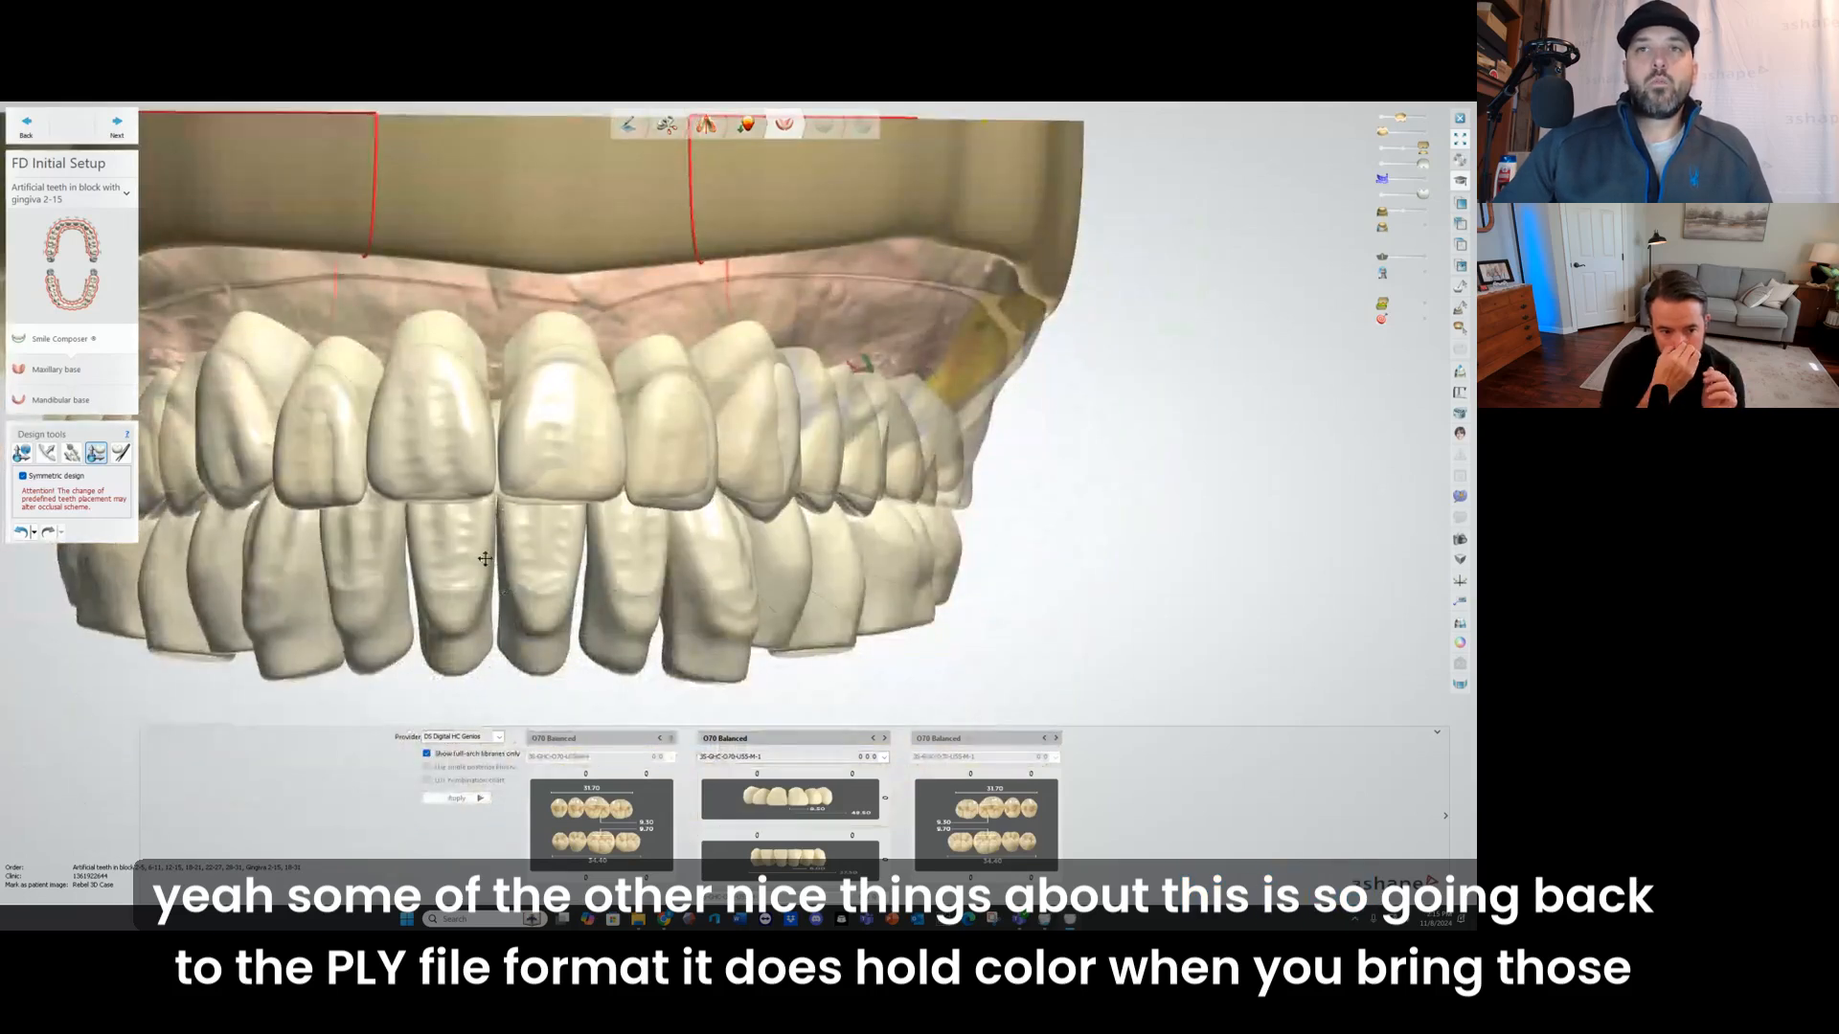
left_click(20, 534)
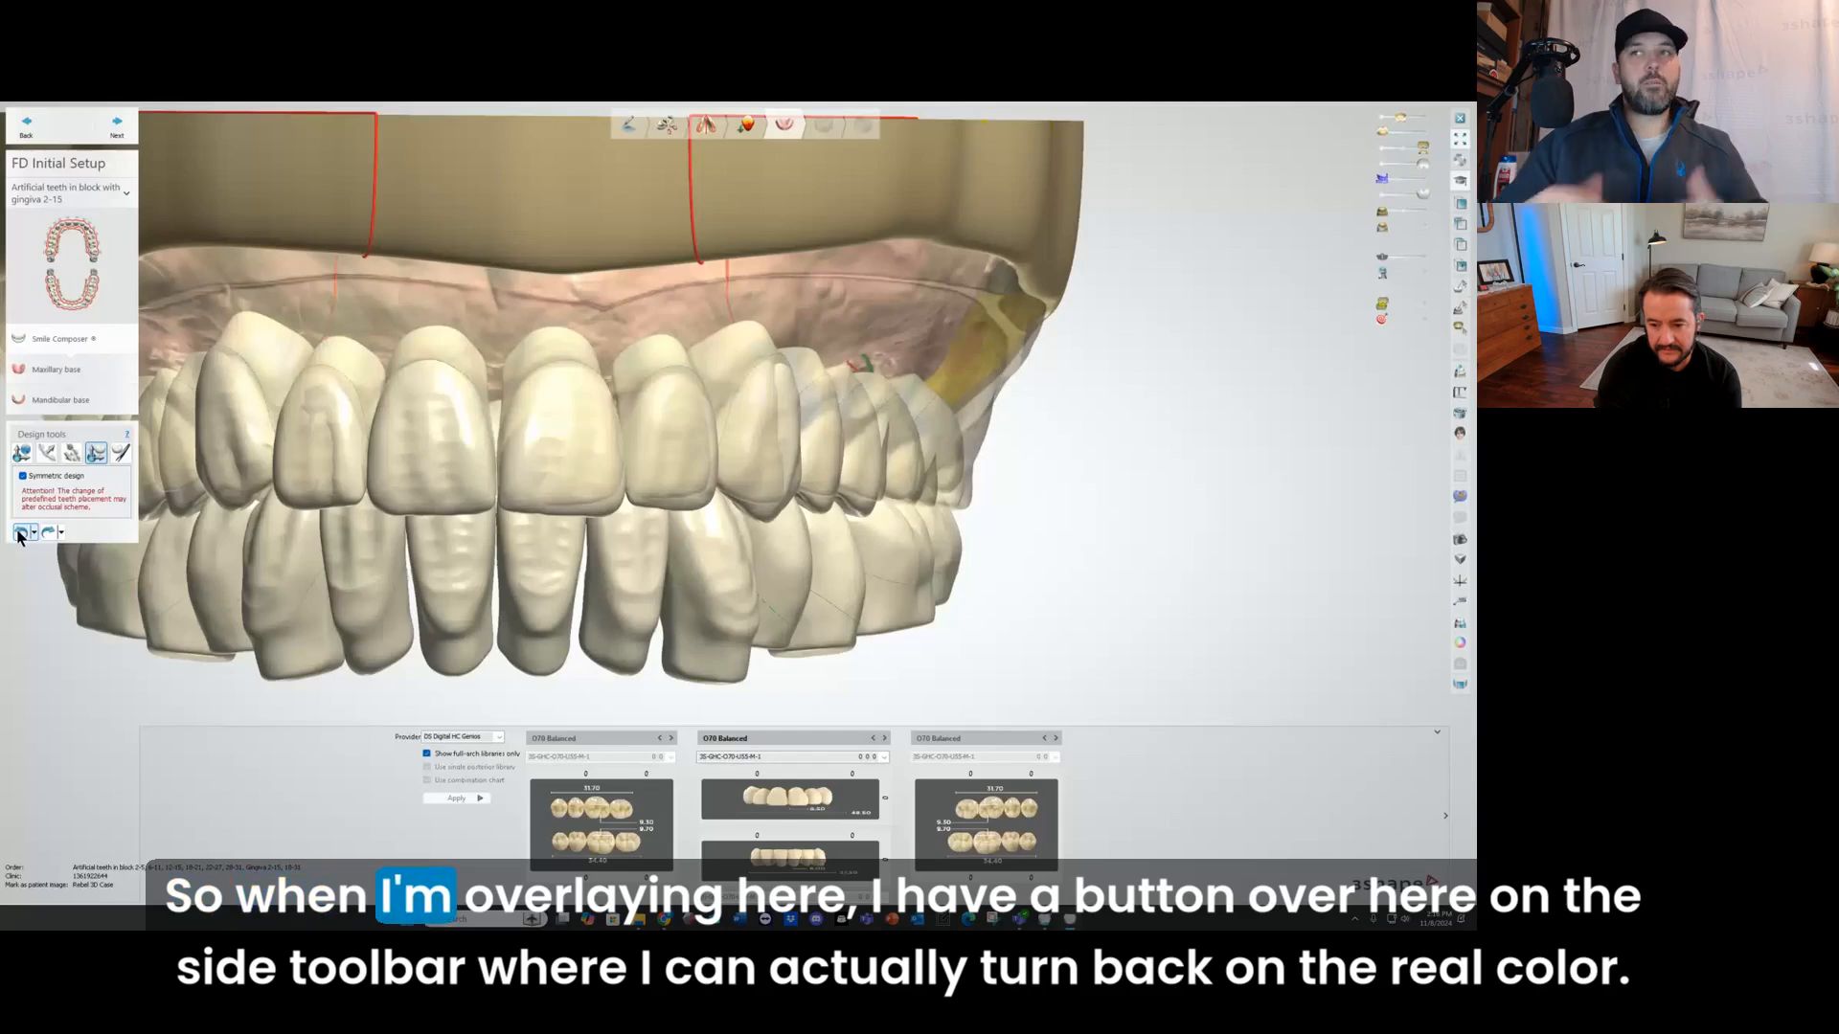
scroll(771, 431, "down", 4)
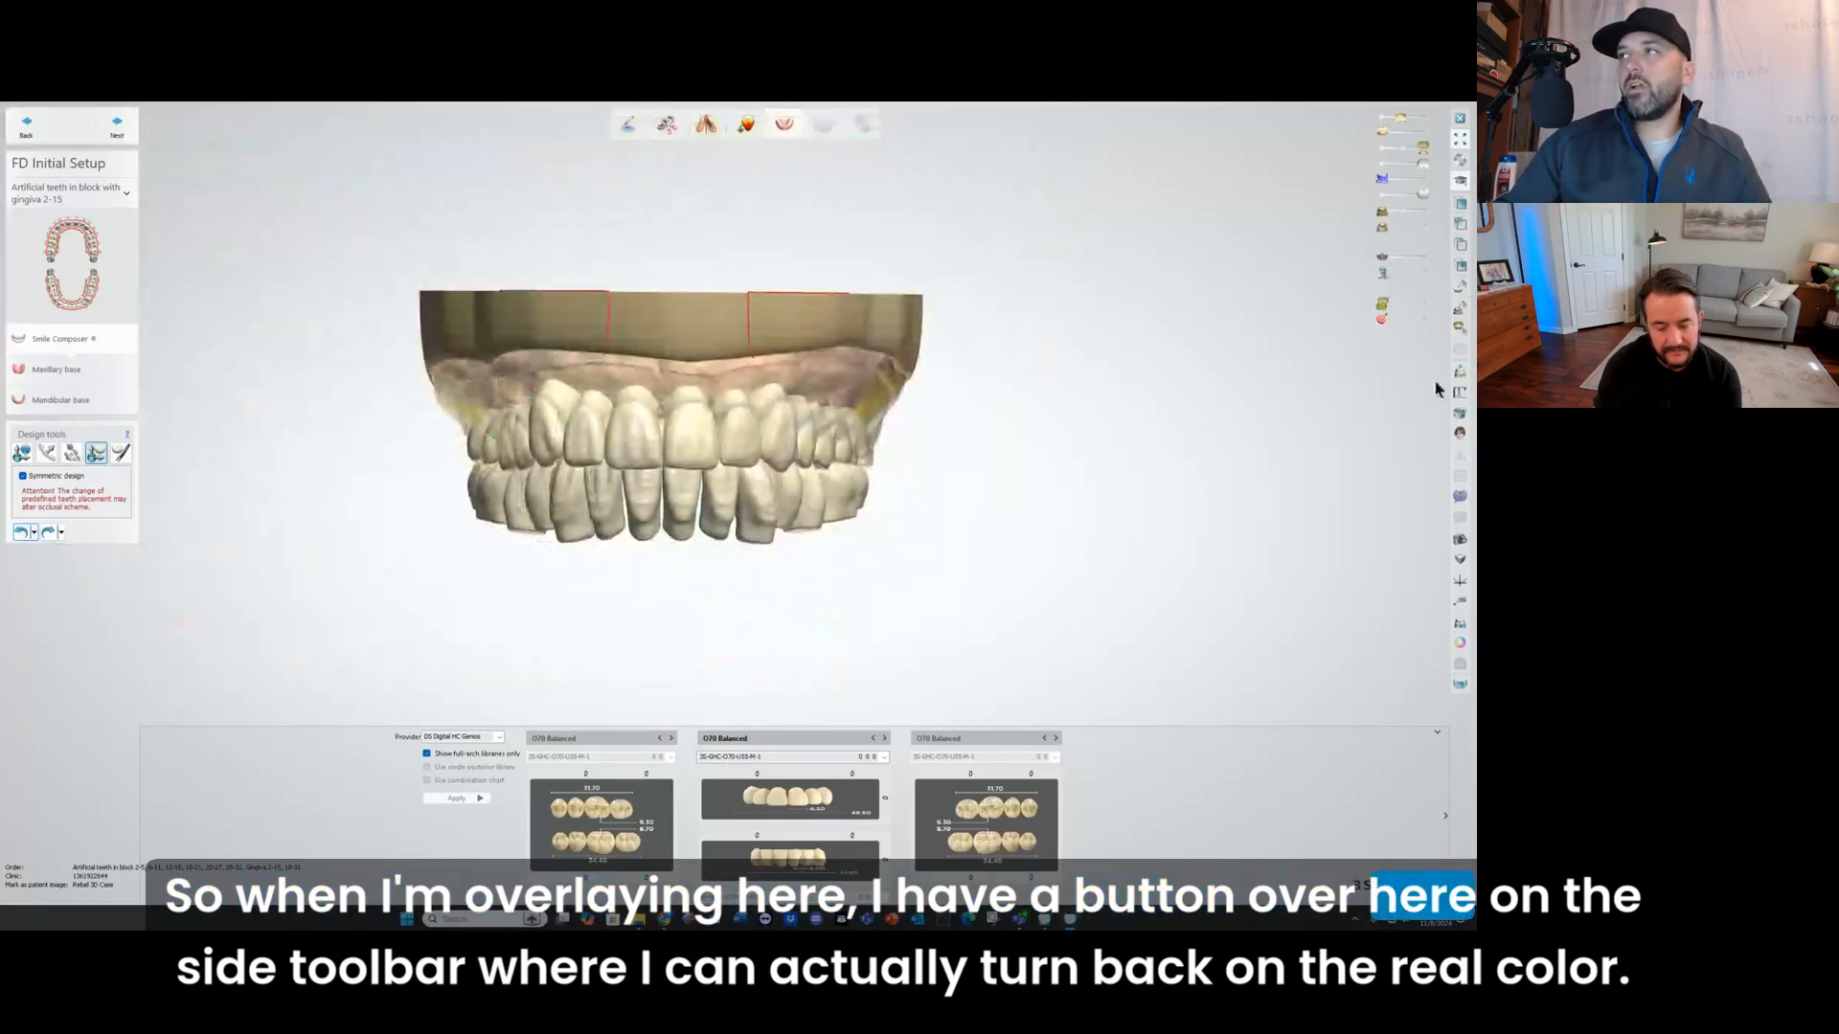
Step: Show the lower model, turn on real scan color, and overlay the bite scan and original denture scans at full opacity
left_click(1424, 211)
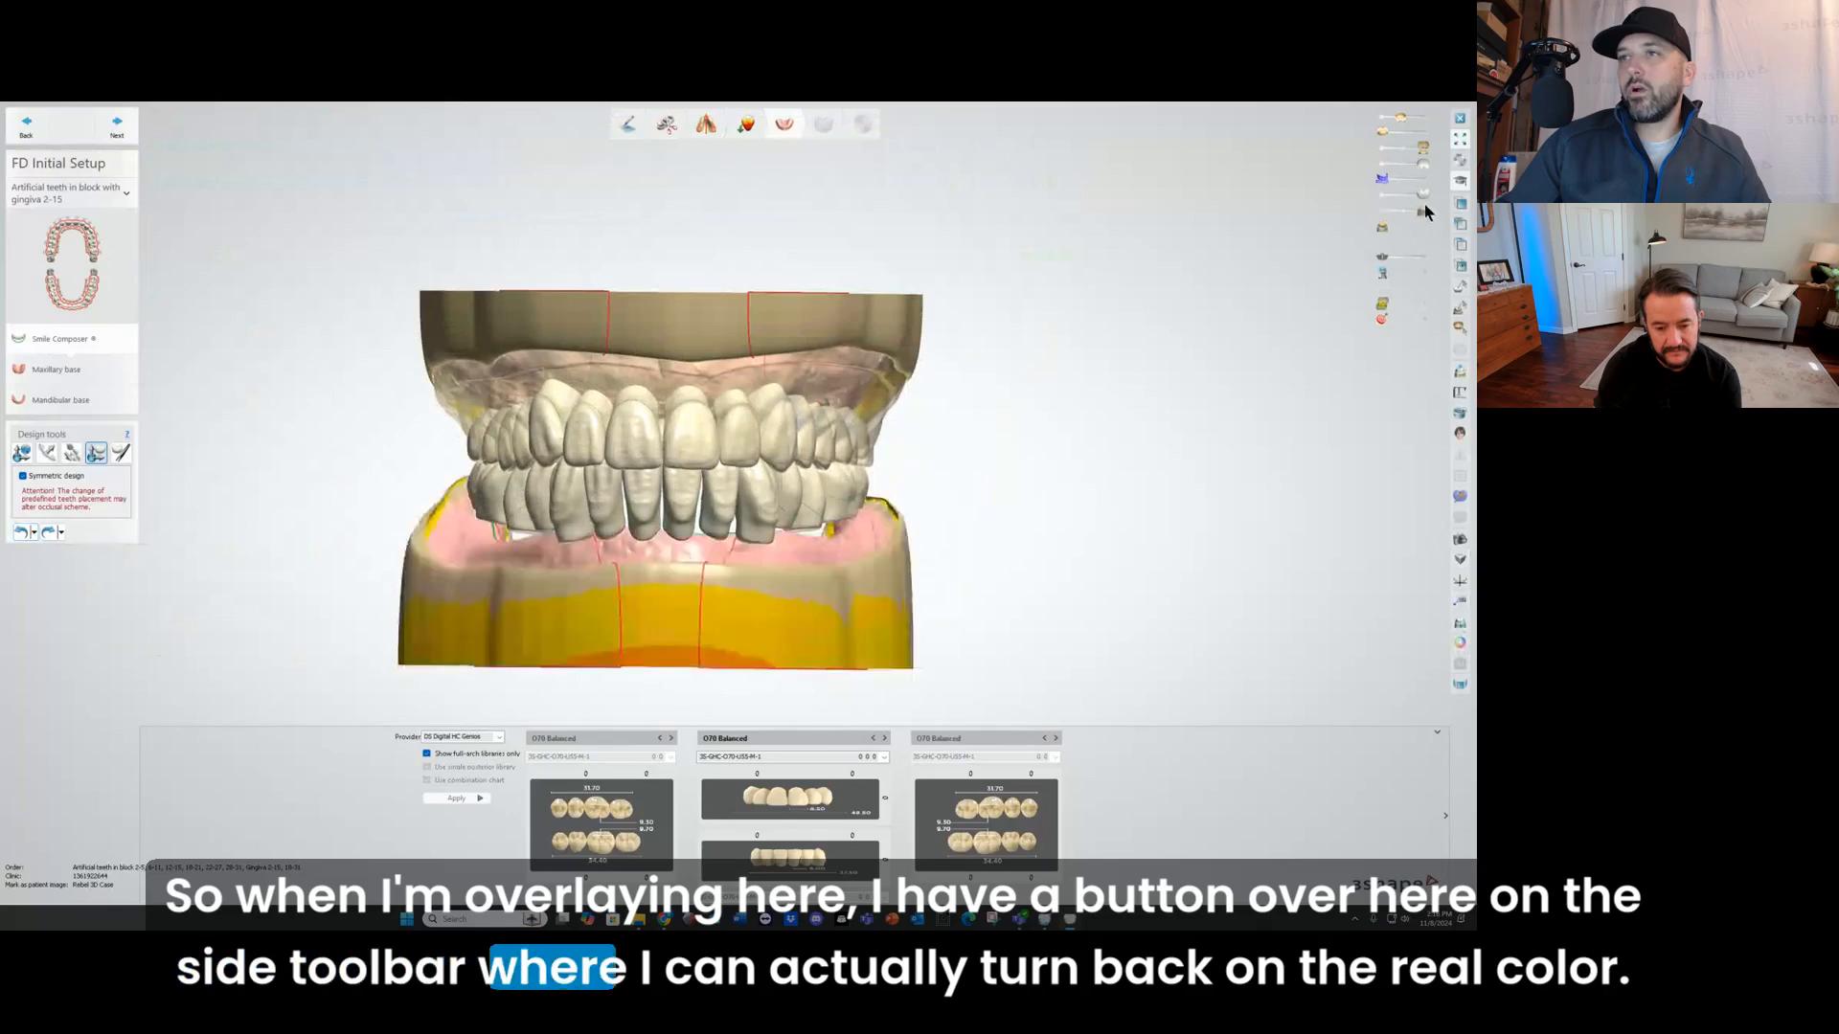
left_click(1461, 643)
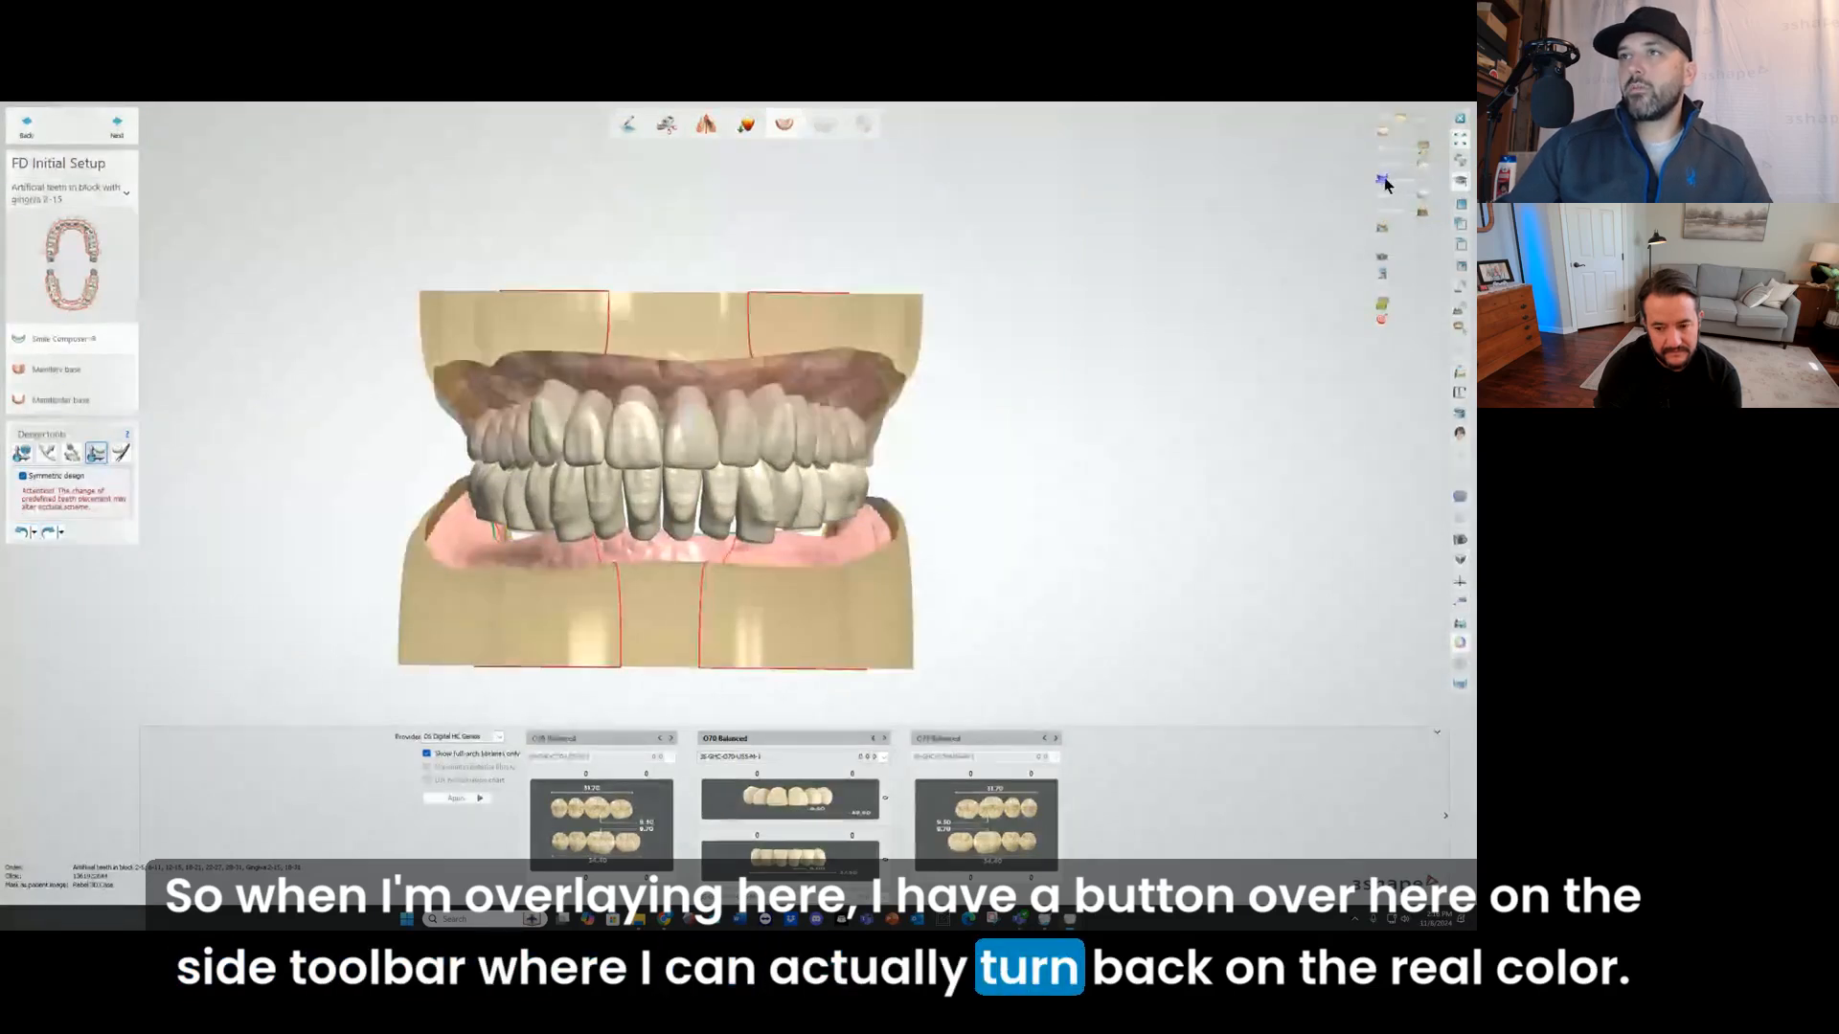
left_click_drag(1384, 179, 1461, 181)
left_click_drag(1389, 124, 1456, 136)
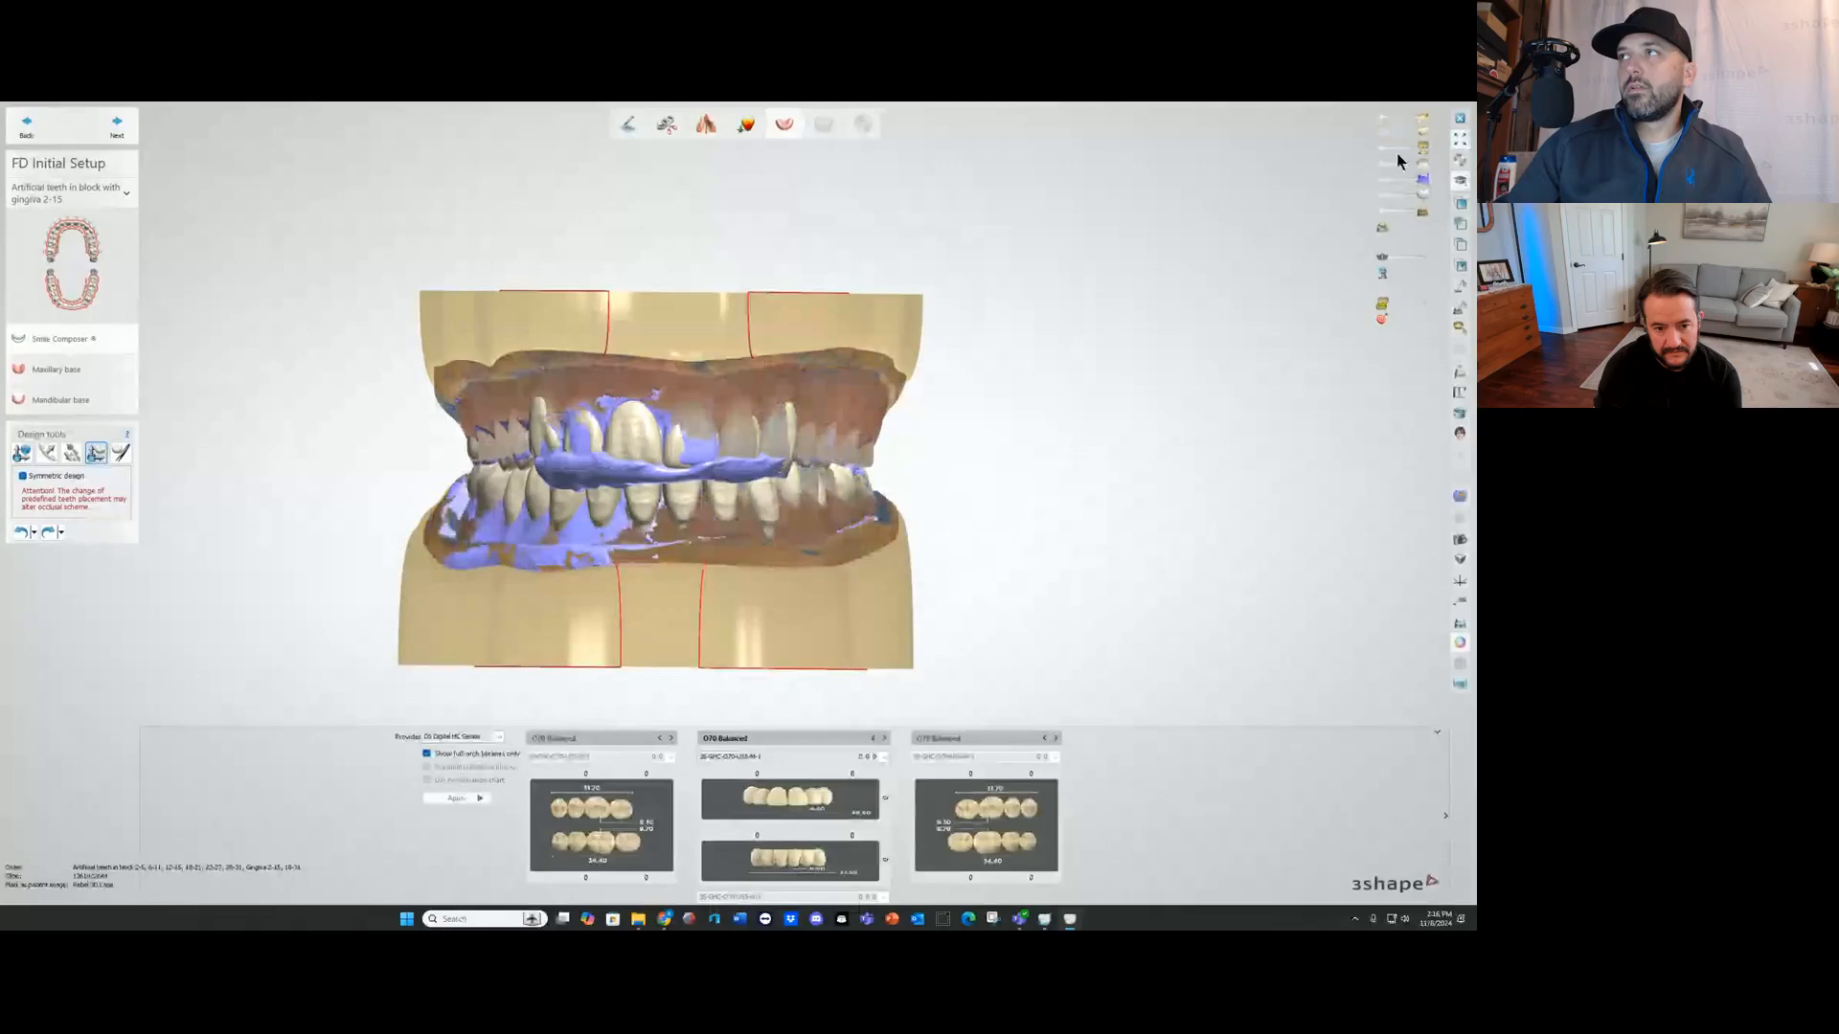
Step: Hide the library teeth and the blue bite scan to leave the original denture scans in real color
left_click(1382, 165)
left_click(1378, 194)
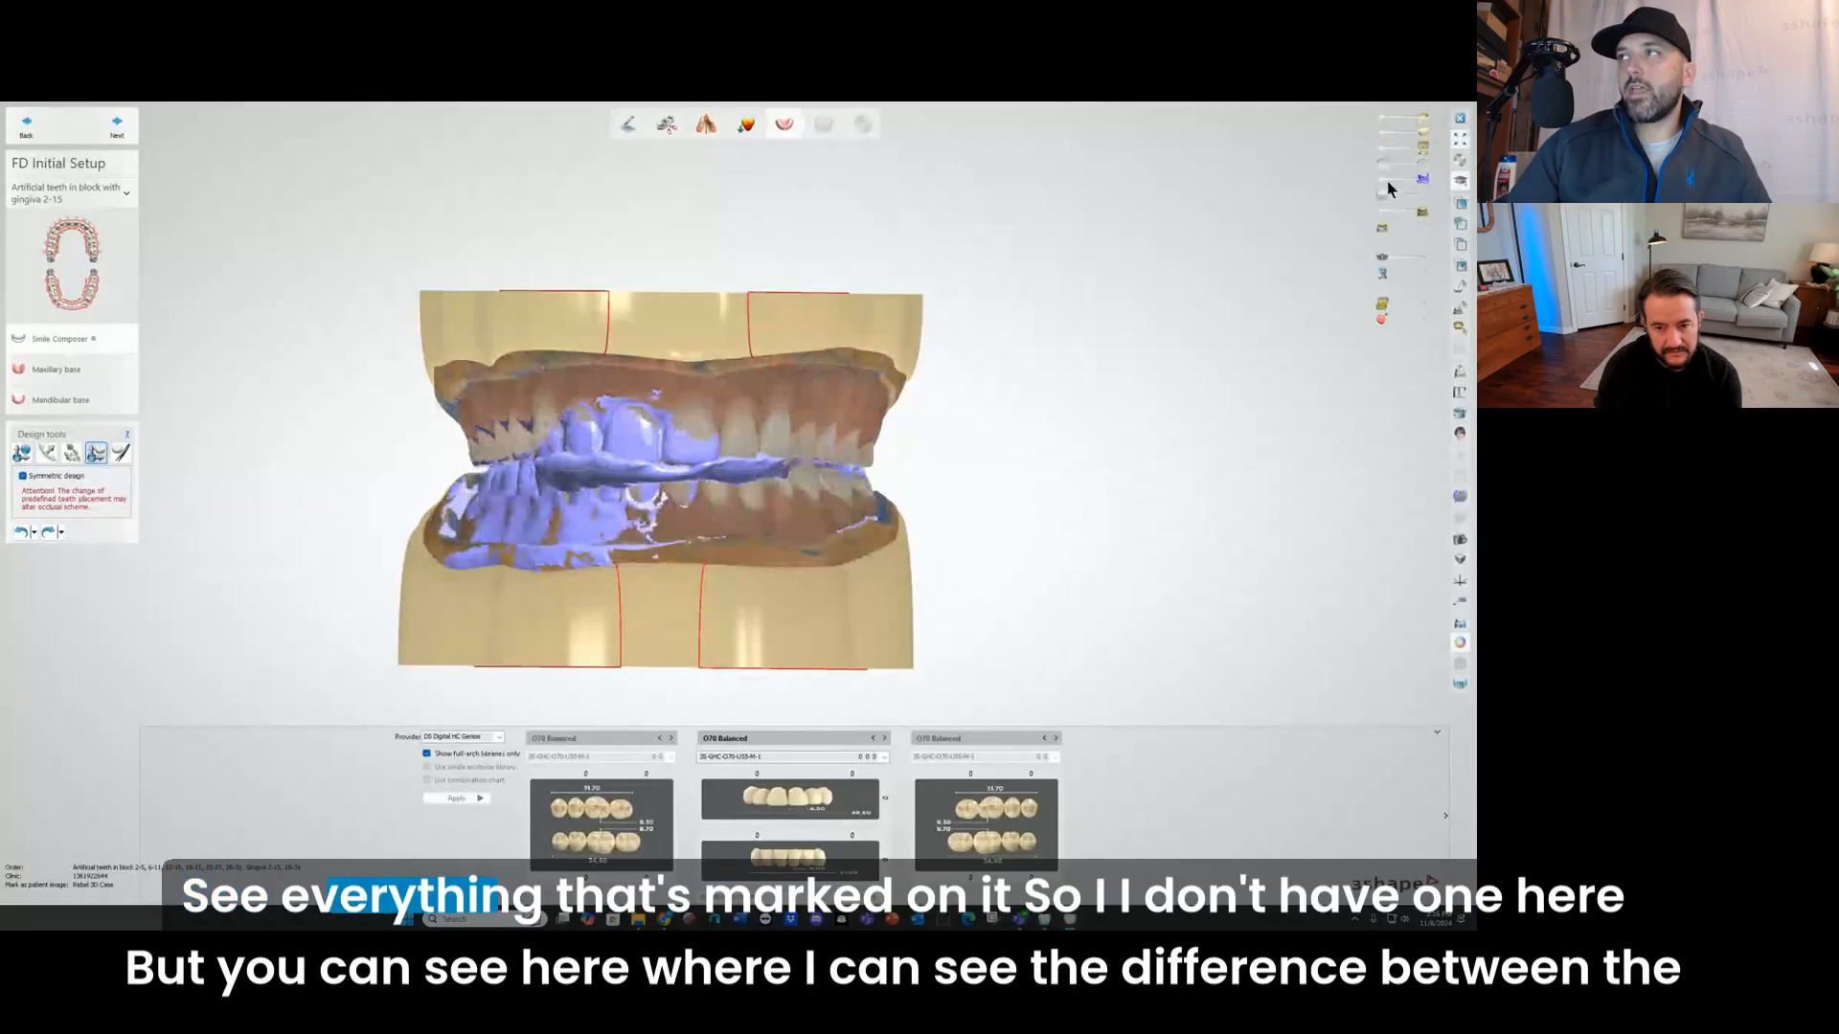
left_click(1385, 182)
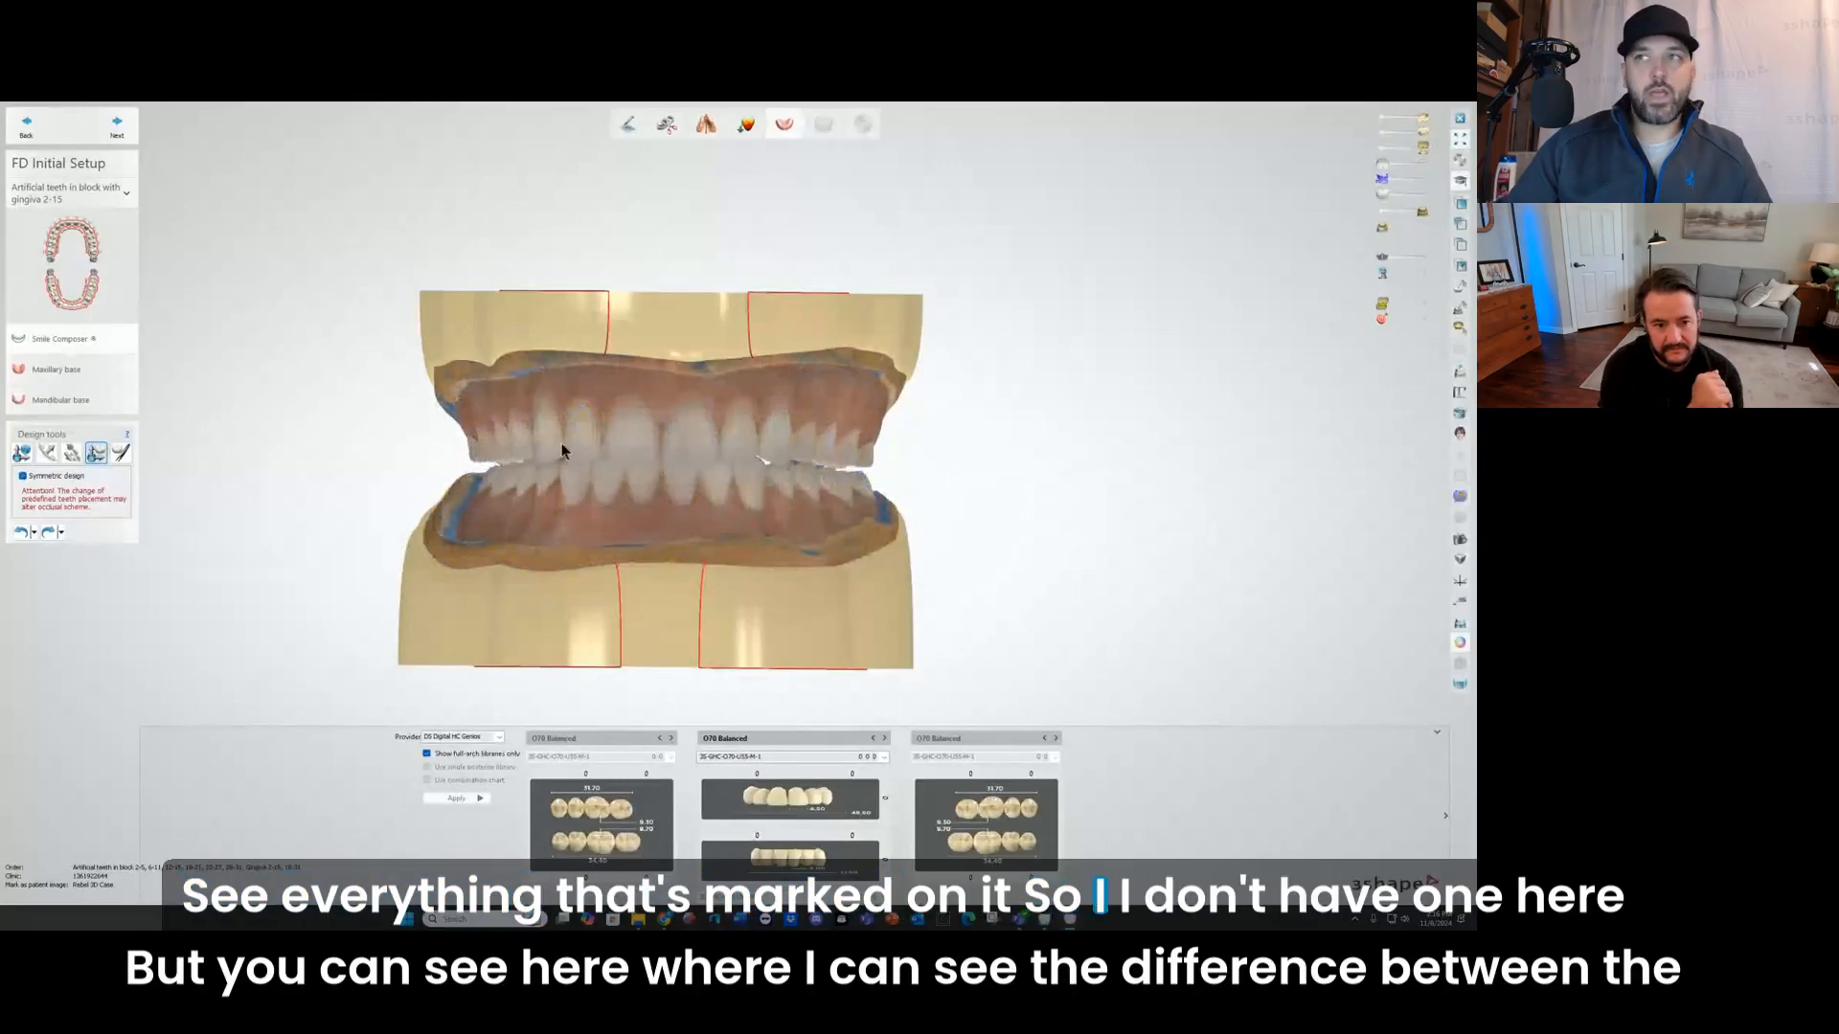
Step: Fade the upper original denture scan and bring the library teeth back to compare both in the overlay
scroll(575, 450, "up", 5)
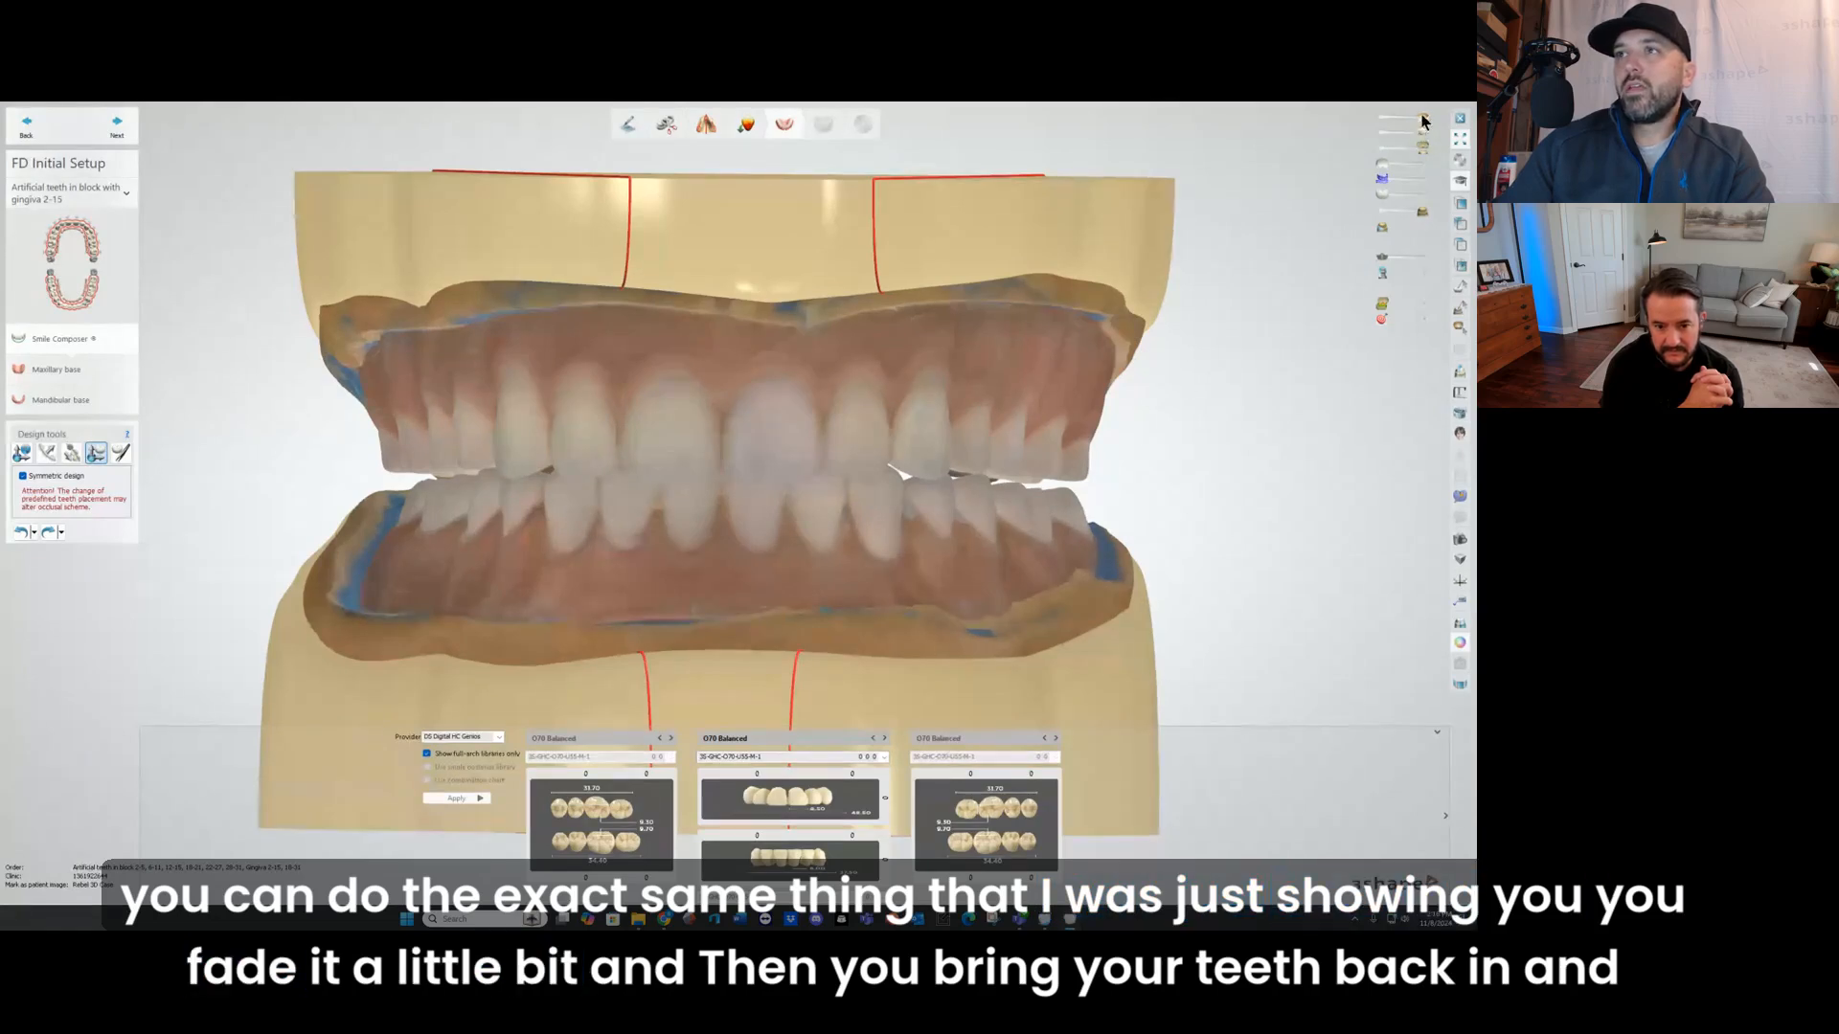
left_click_drag(1423, 118, 1425, 194)
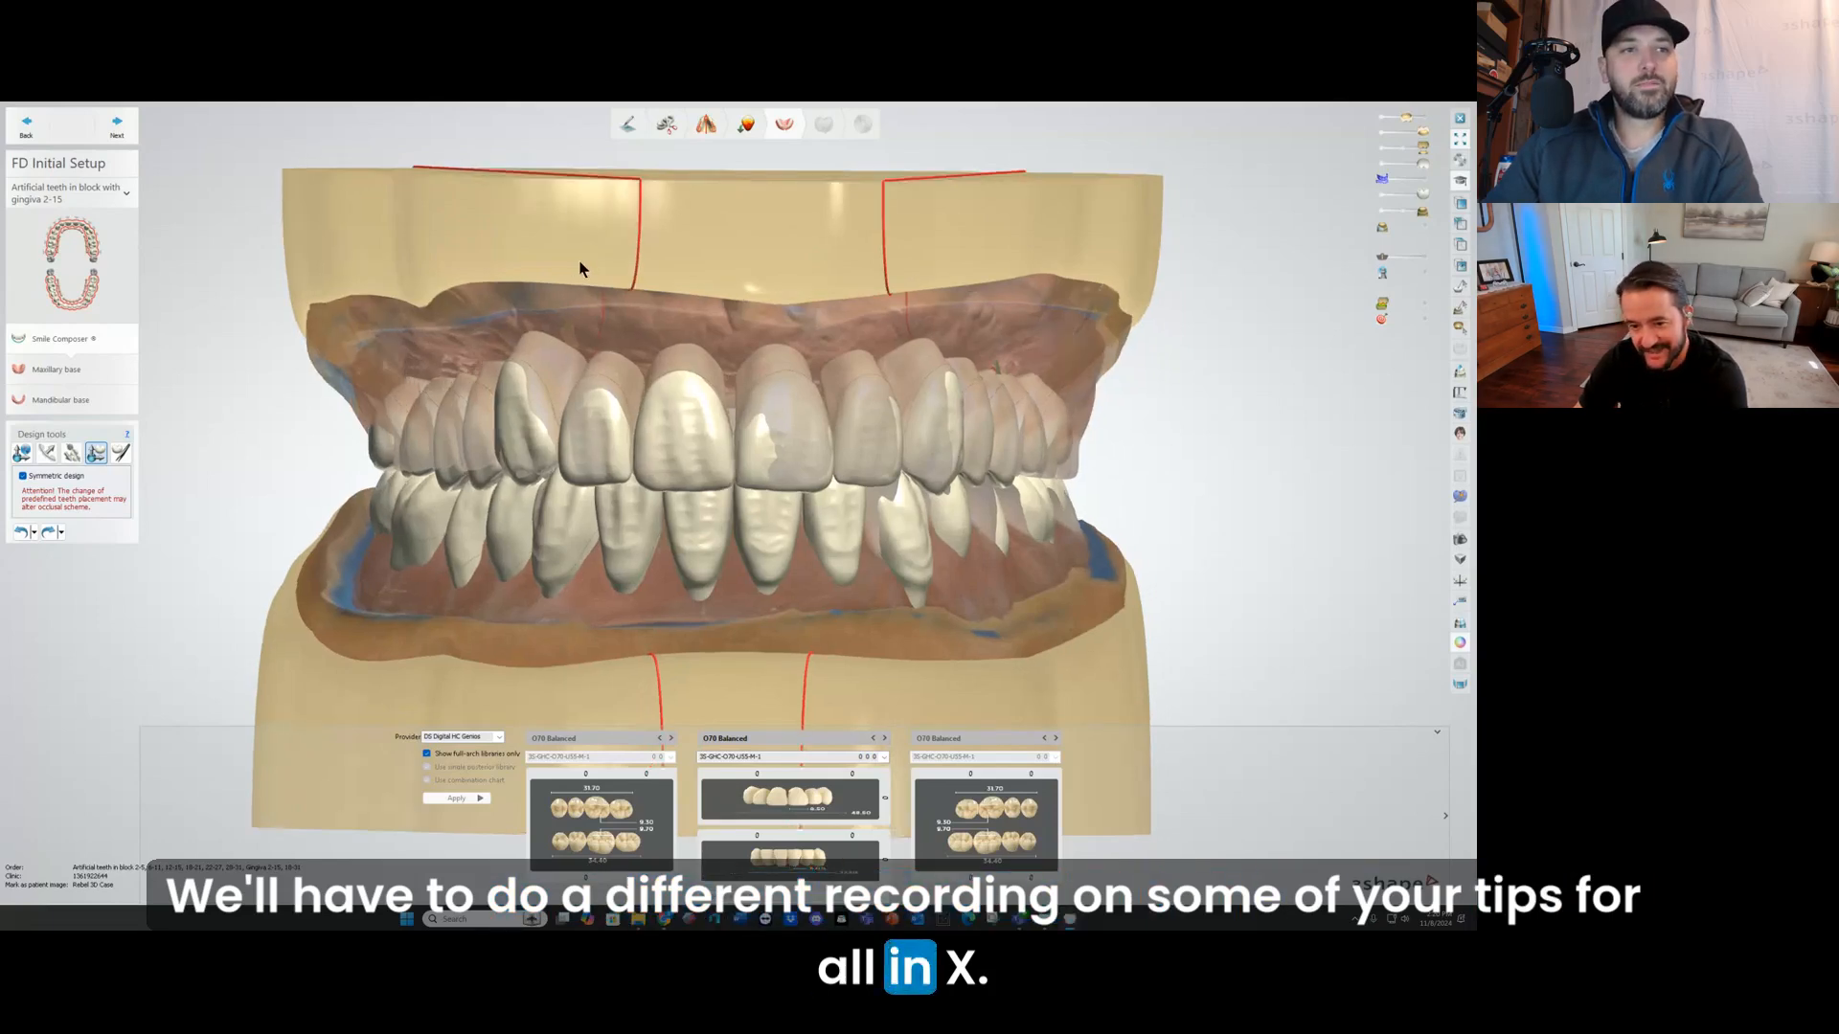
right_click_drag(578, 269, 569, 311)
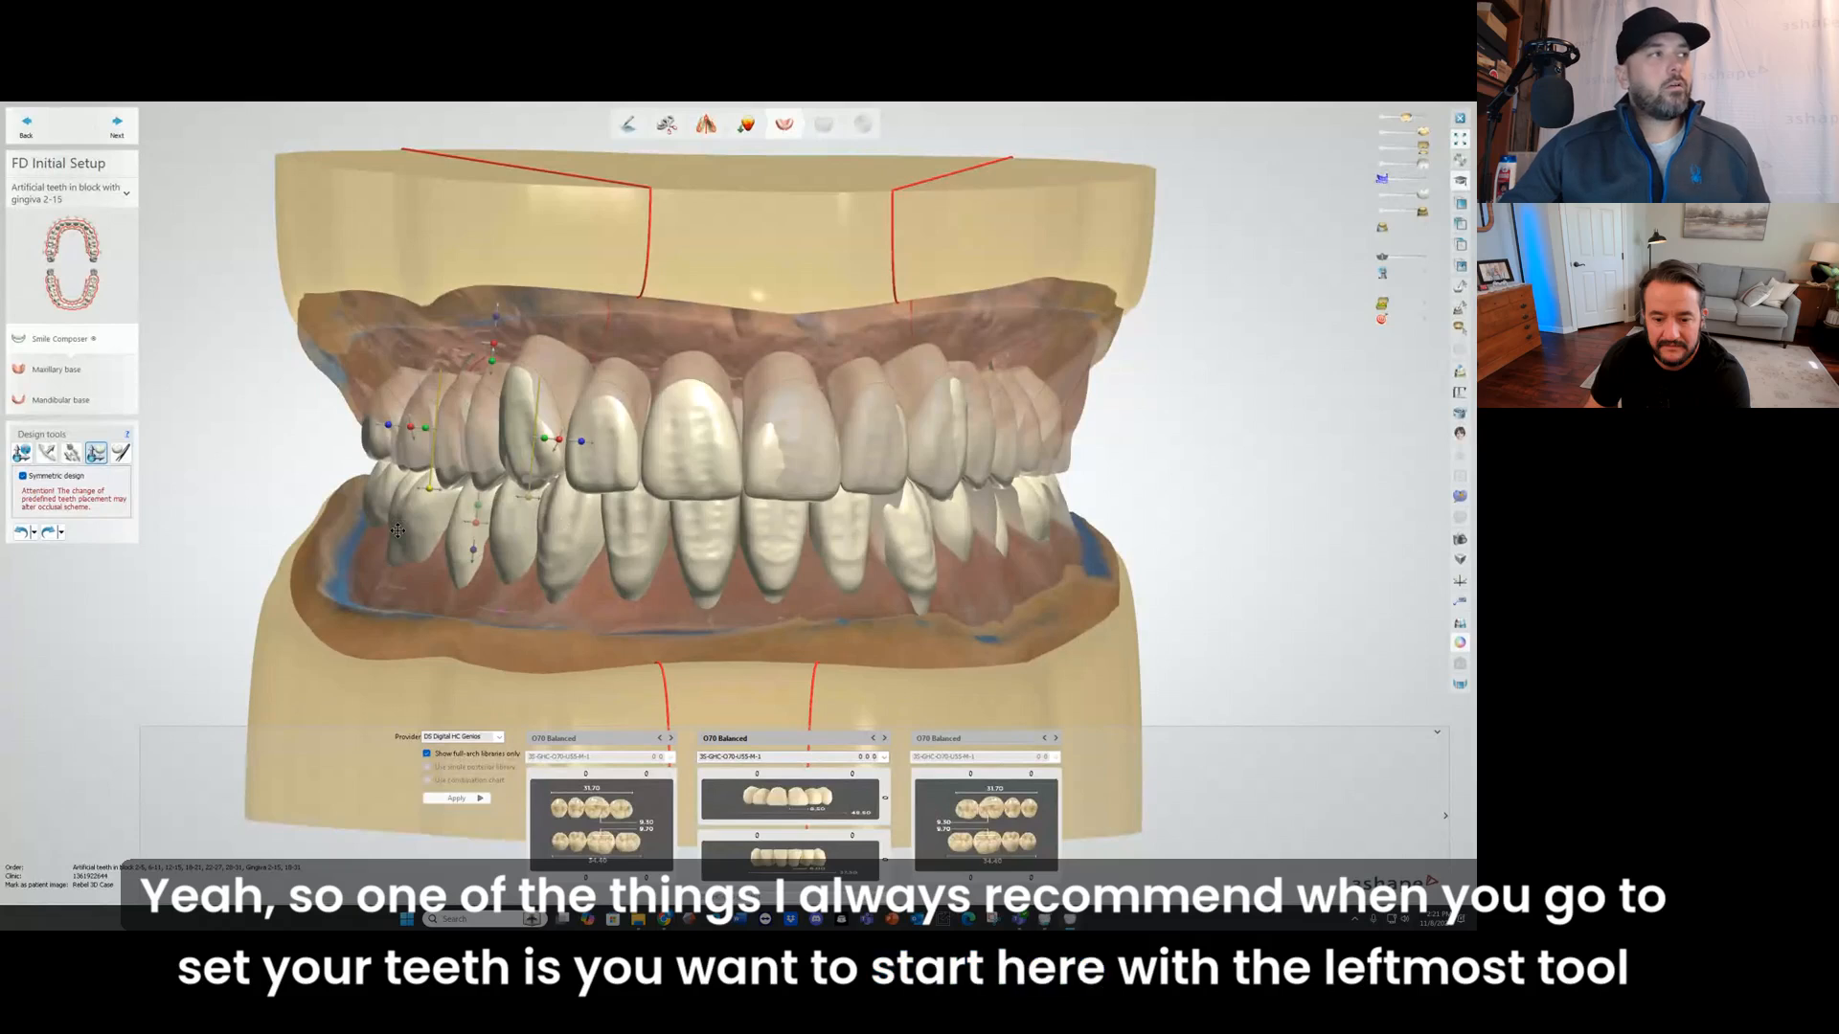
Step: Try morphing the incisal edge of an upper lateral incisor with the morphing tool, and undo the change
left_click(22, 454)
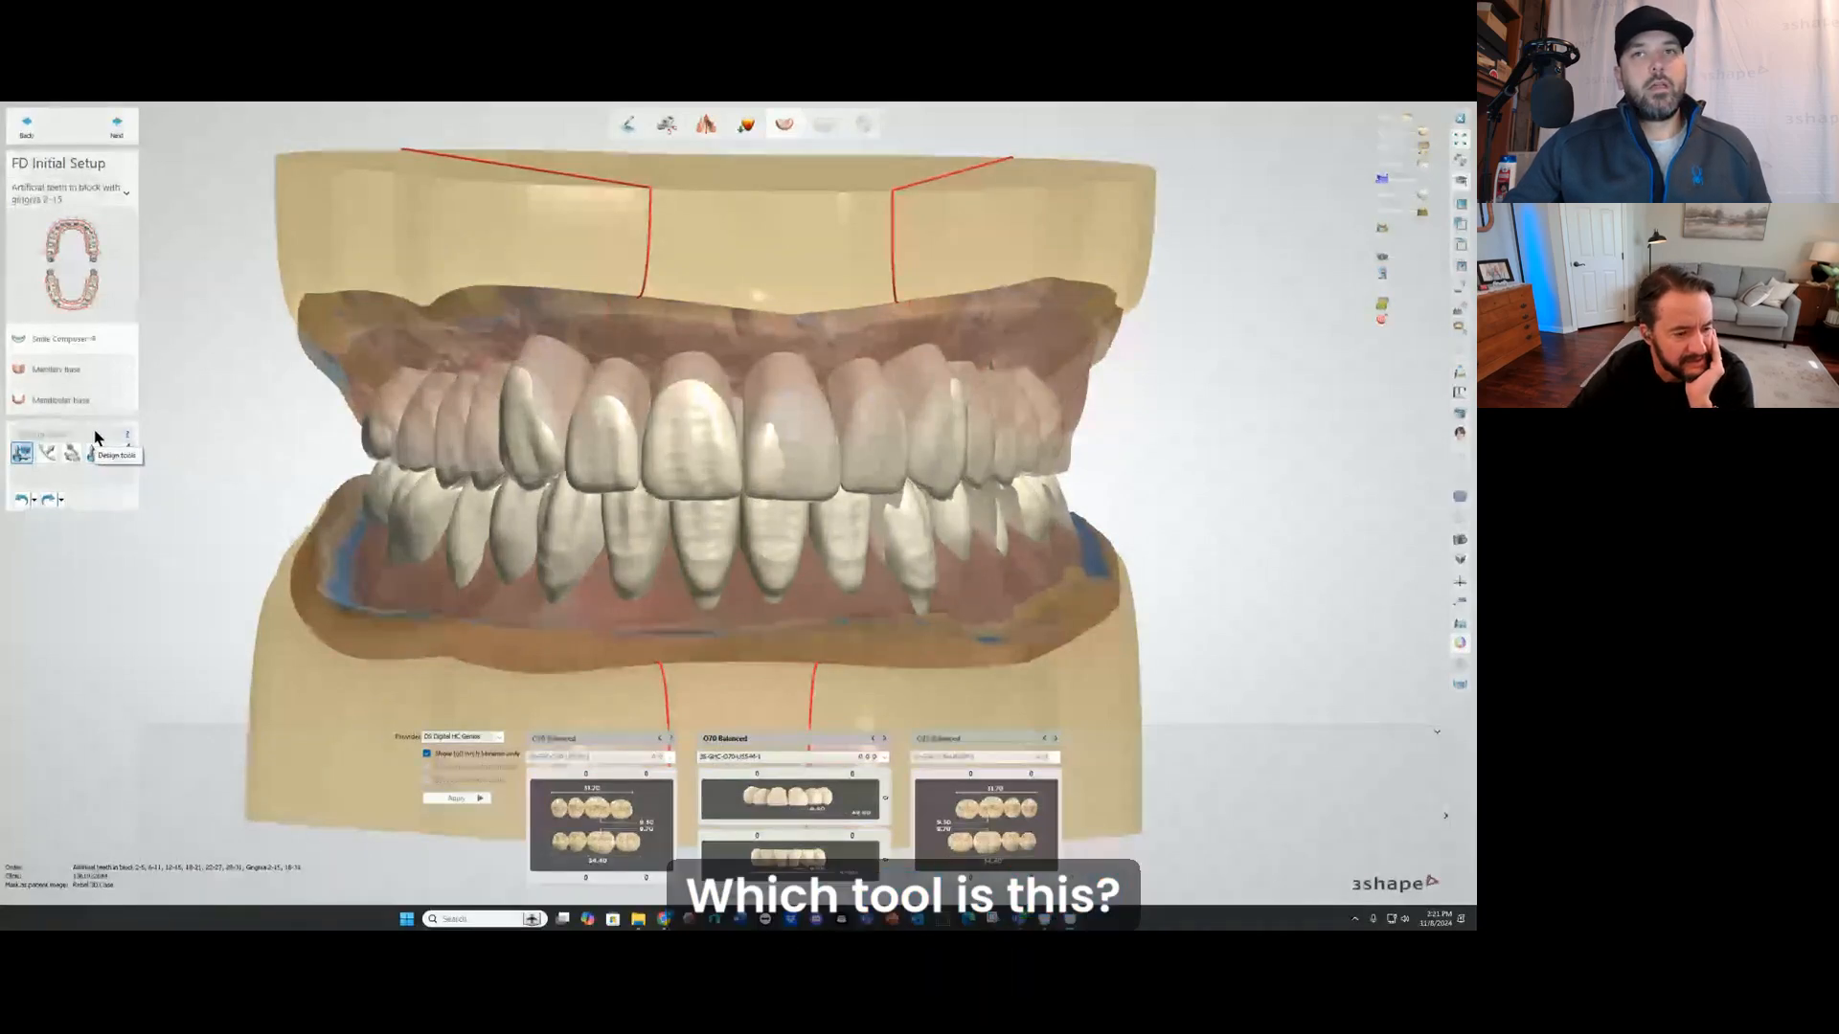
left_click(120, 453)
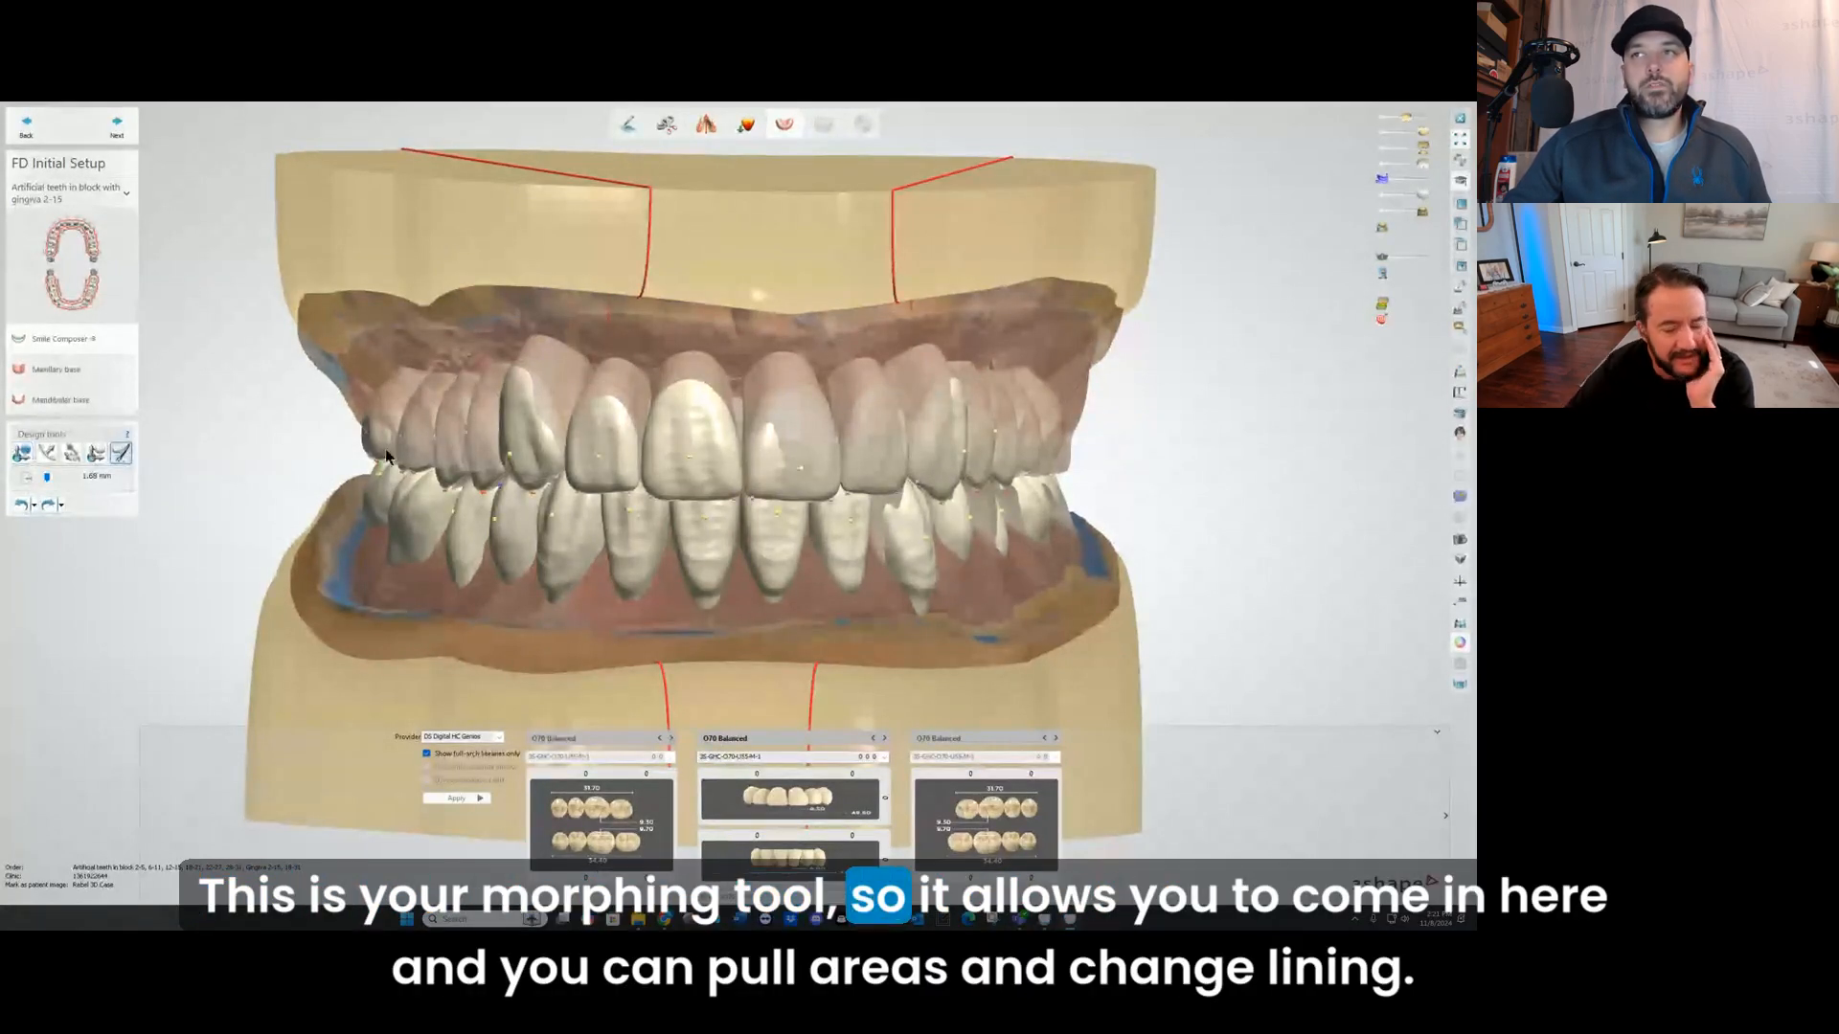
scroll(642, 492, "up", 2)
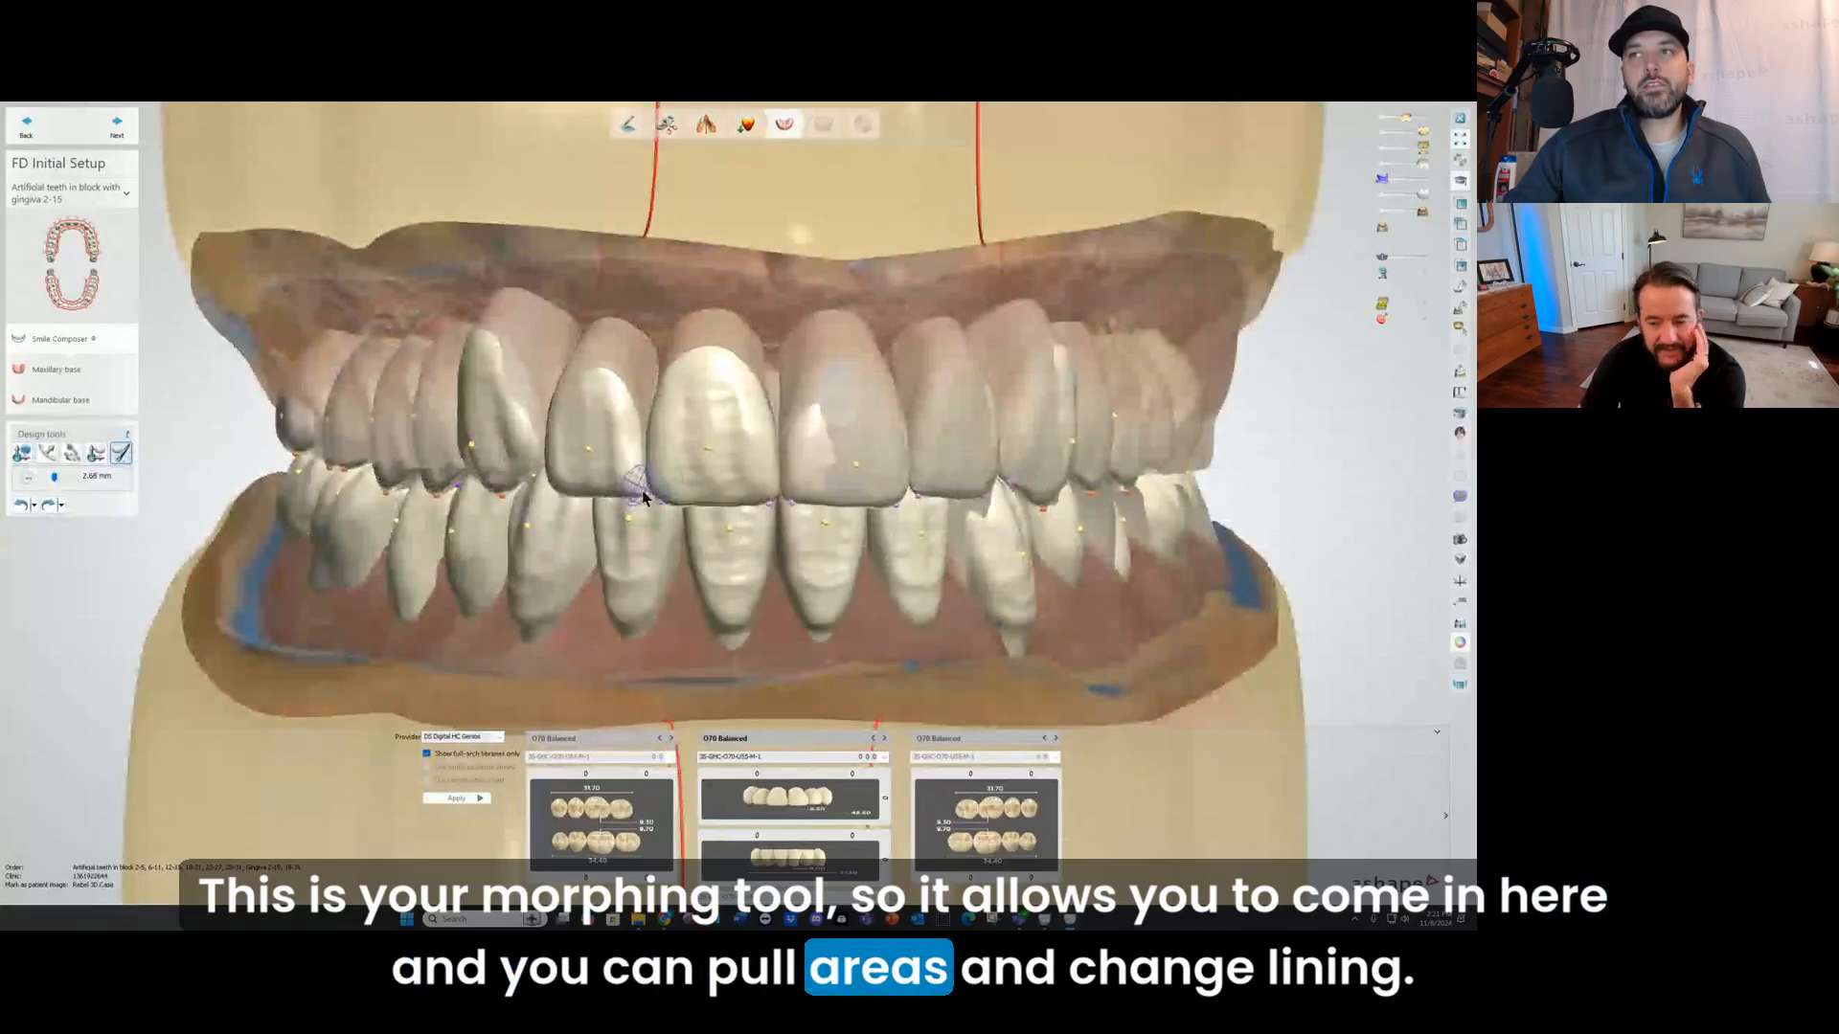
left_click_drag(643, 492, 638, 489)
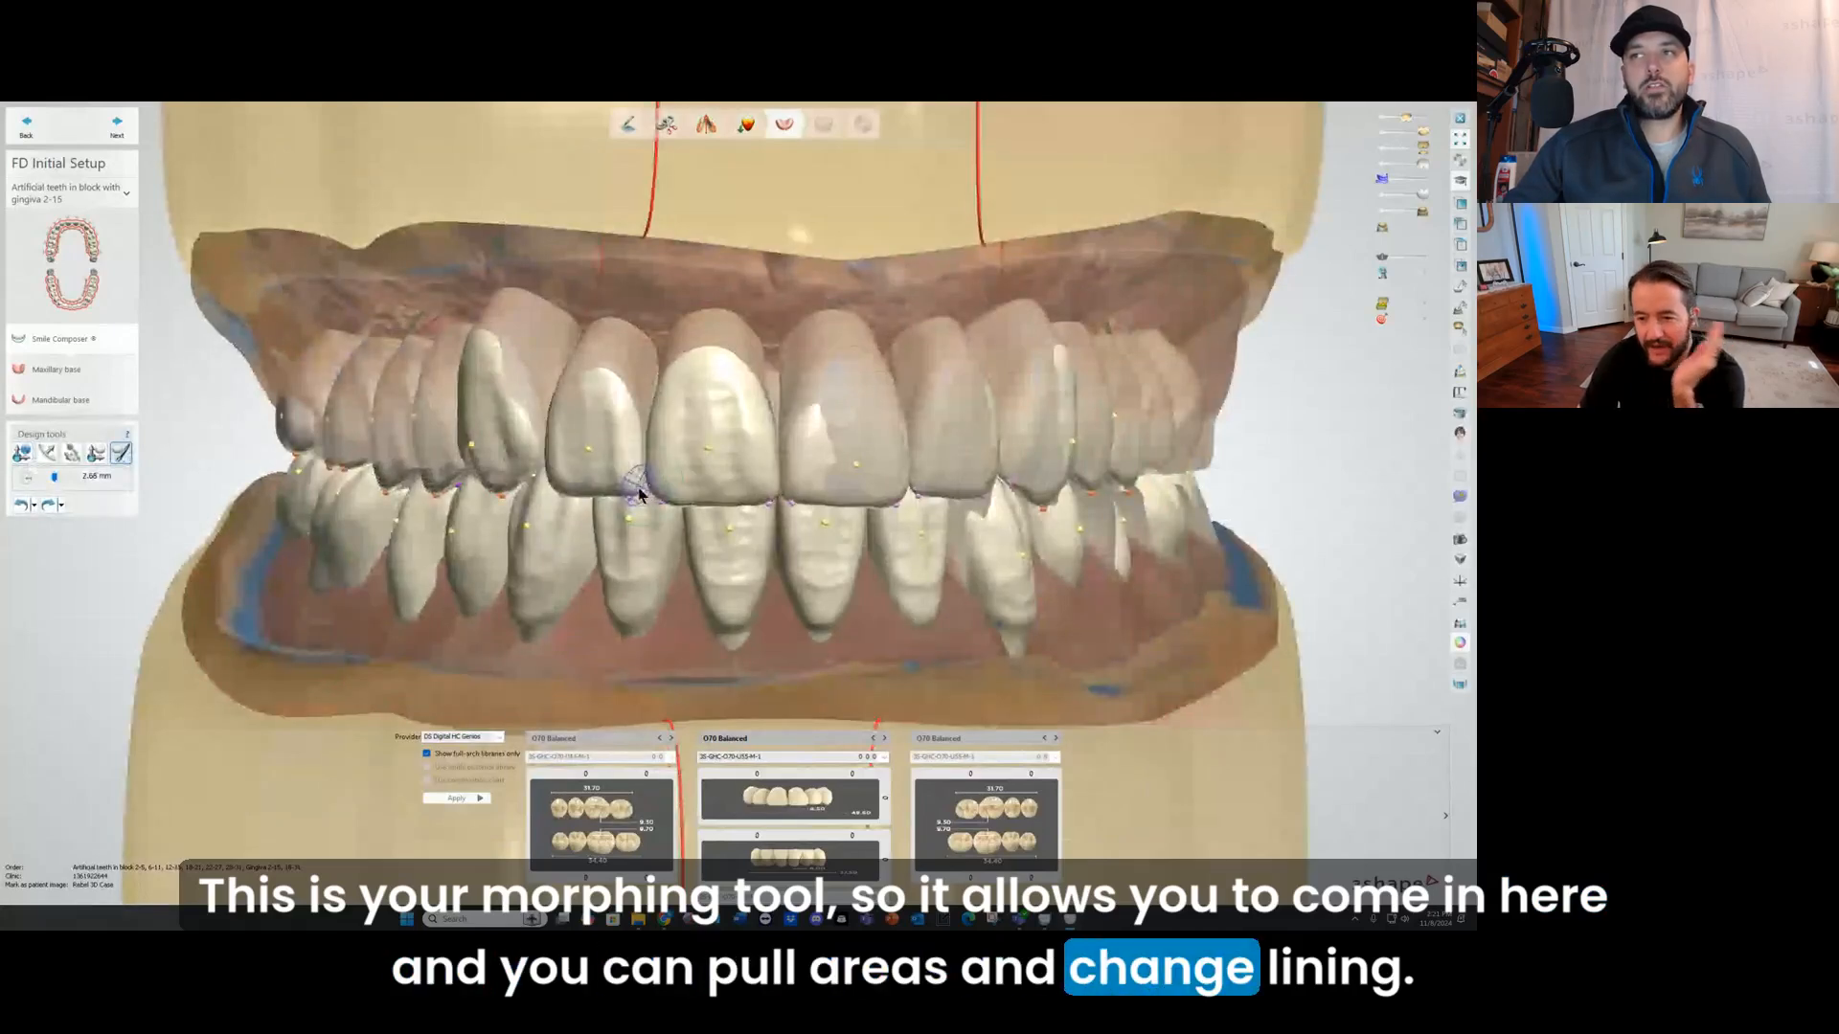
left_click(24, 506)
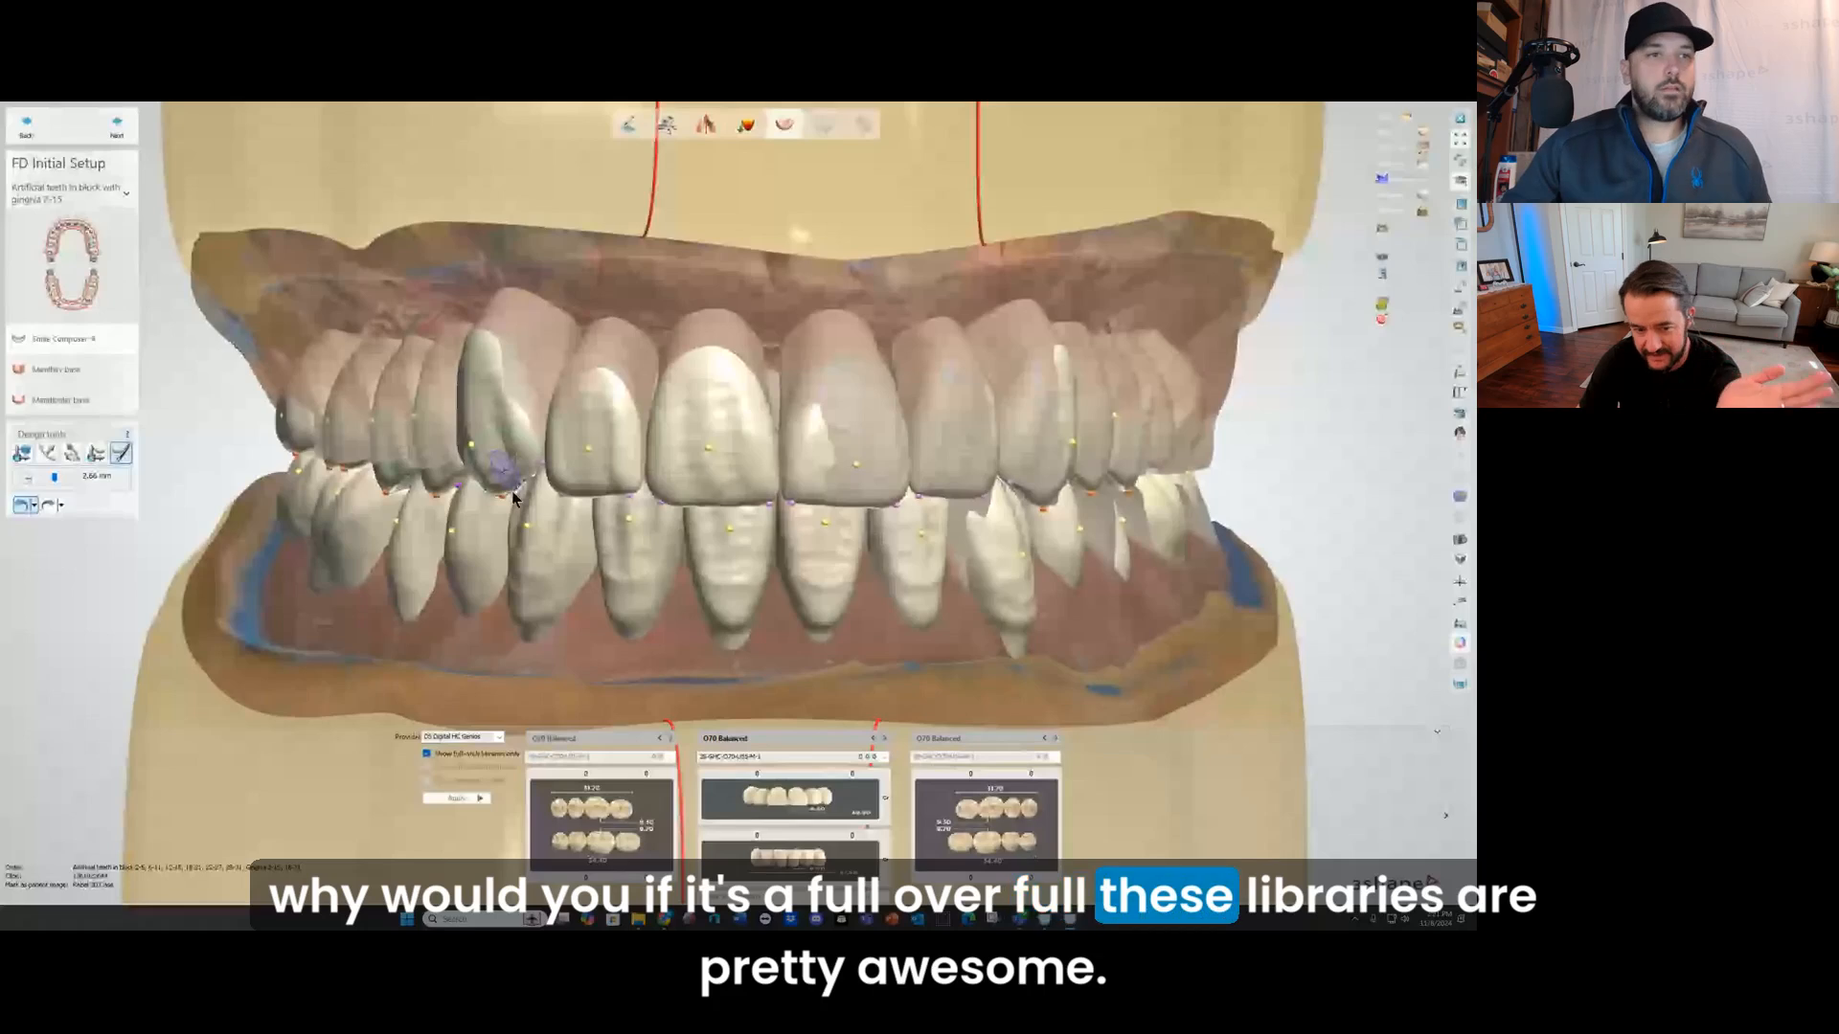
Step: Examine the shape and lines of the anterior teeth enlarged and reduced towards printed size
scroll(605, 541, "down", 3)
middle_click_drag(606, 541, 624, 481)
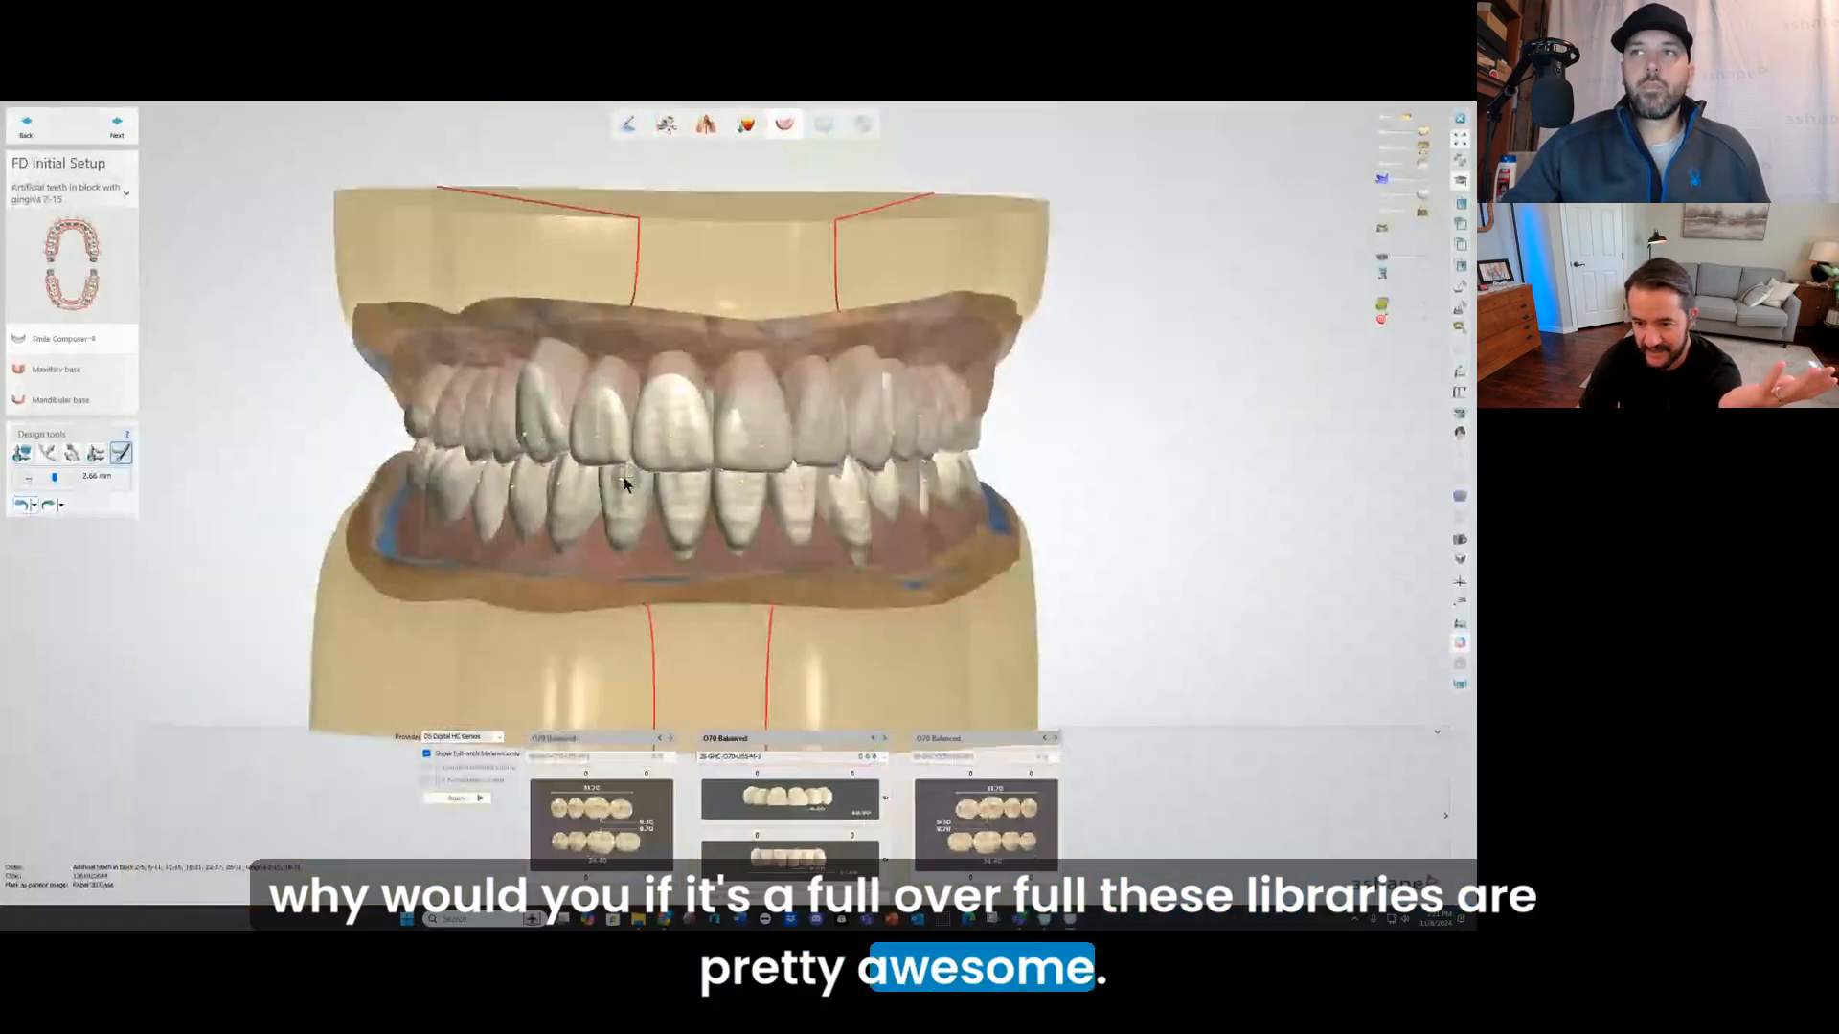
right_click_drag(623, 481, 621, 466)
scroll(632, 479, "up", 2)
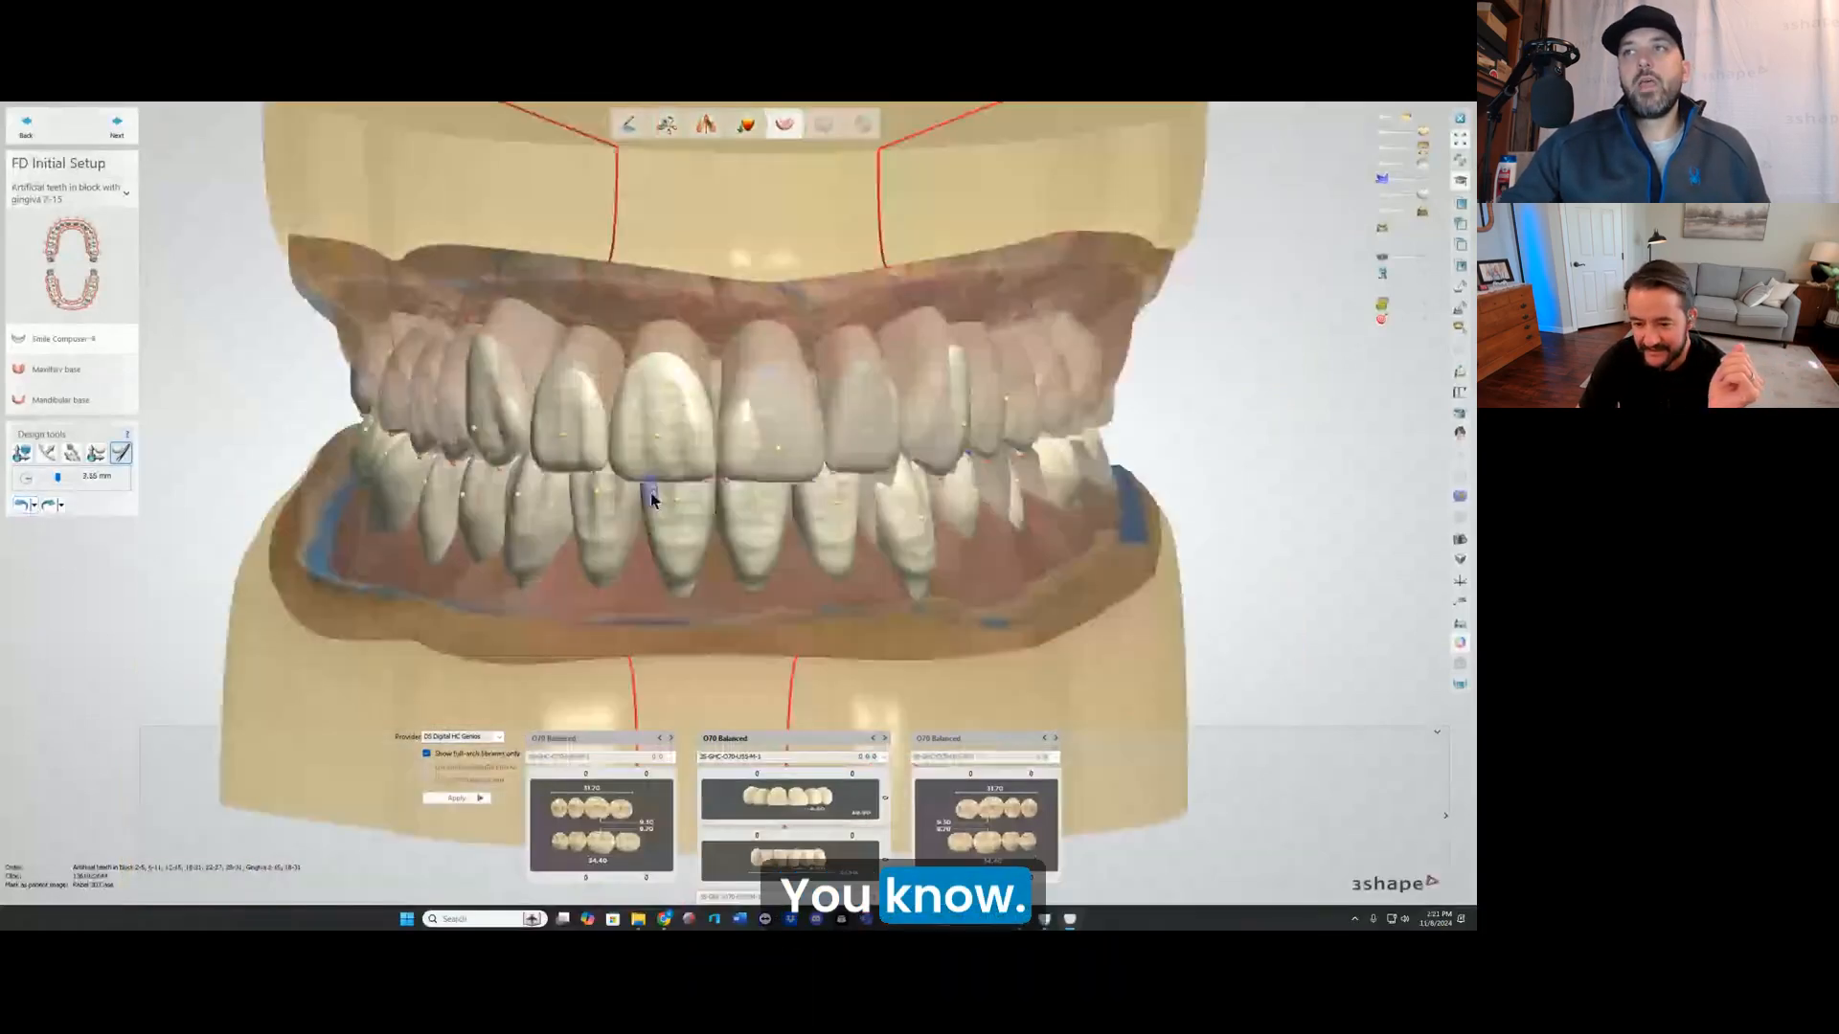
scroll(704, 601, "up", 2)
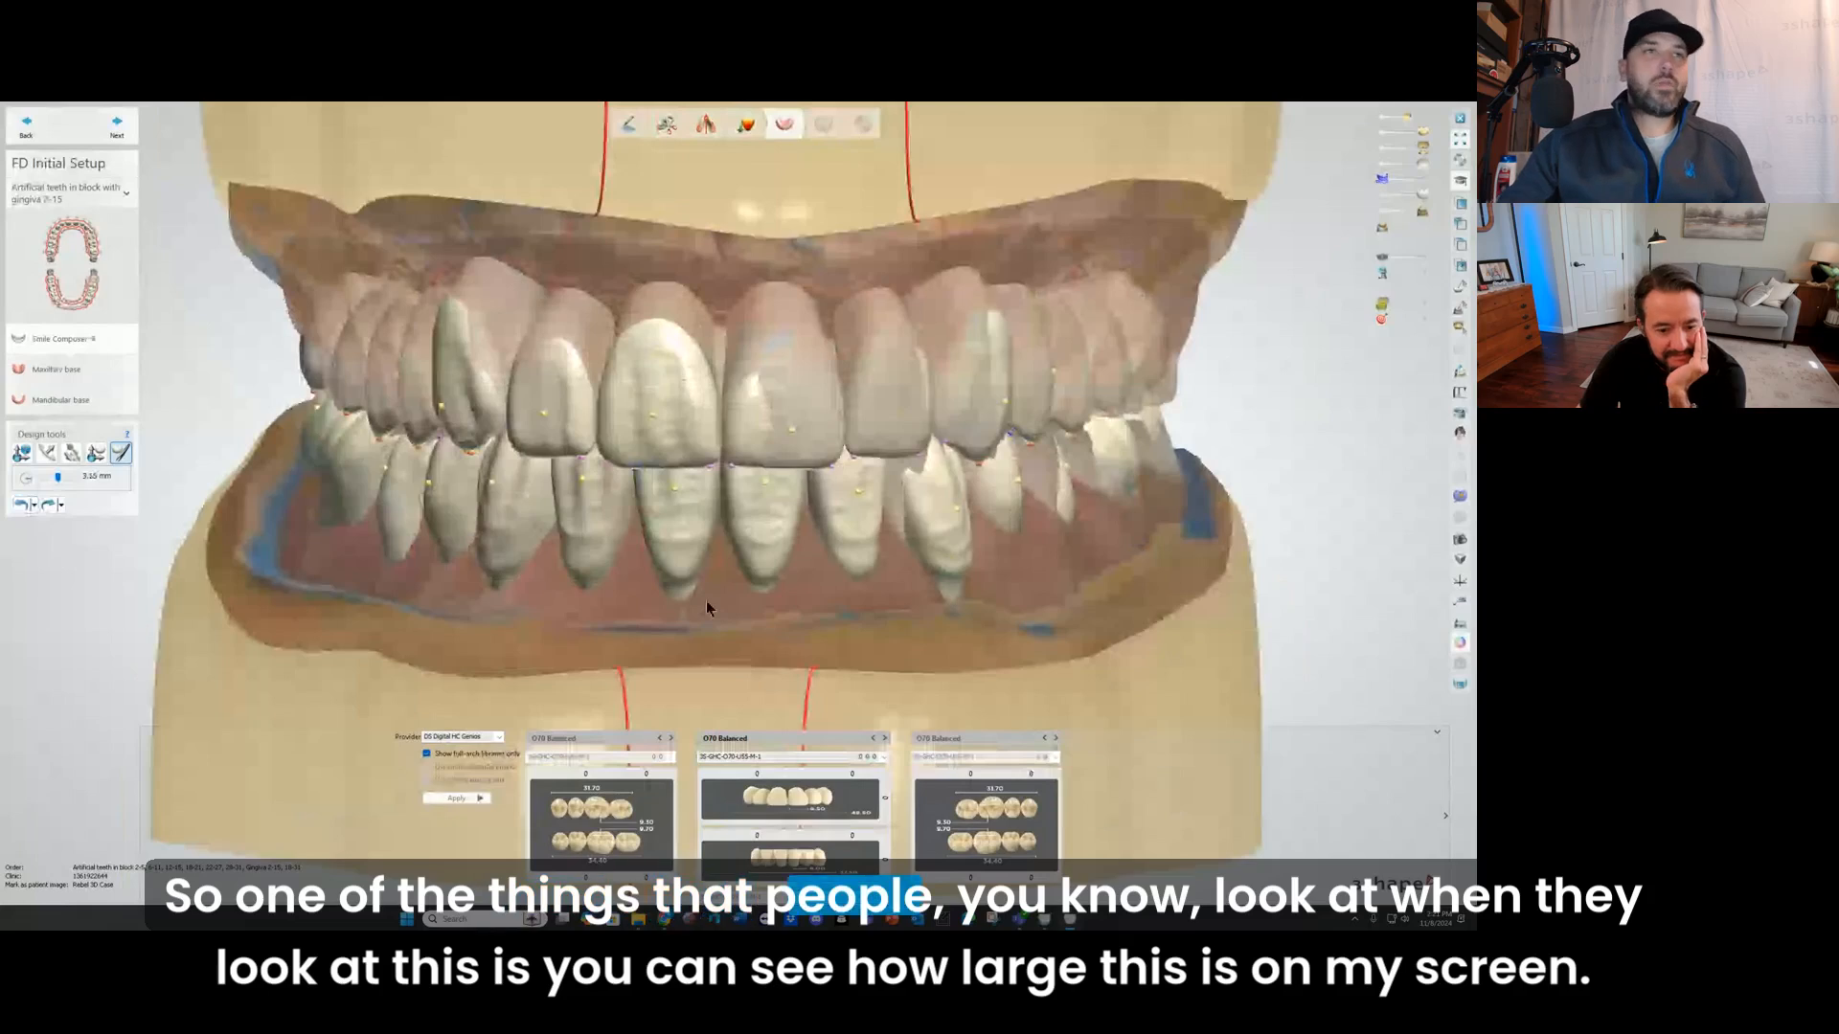
middle_click_drag(705, 600, 687, 539)
right_click_drag(688, 538, 684, 532)
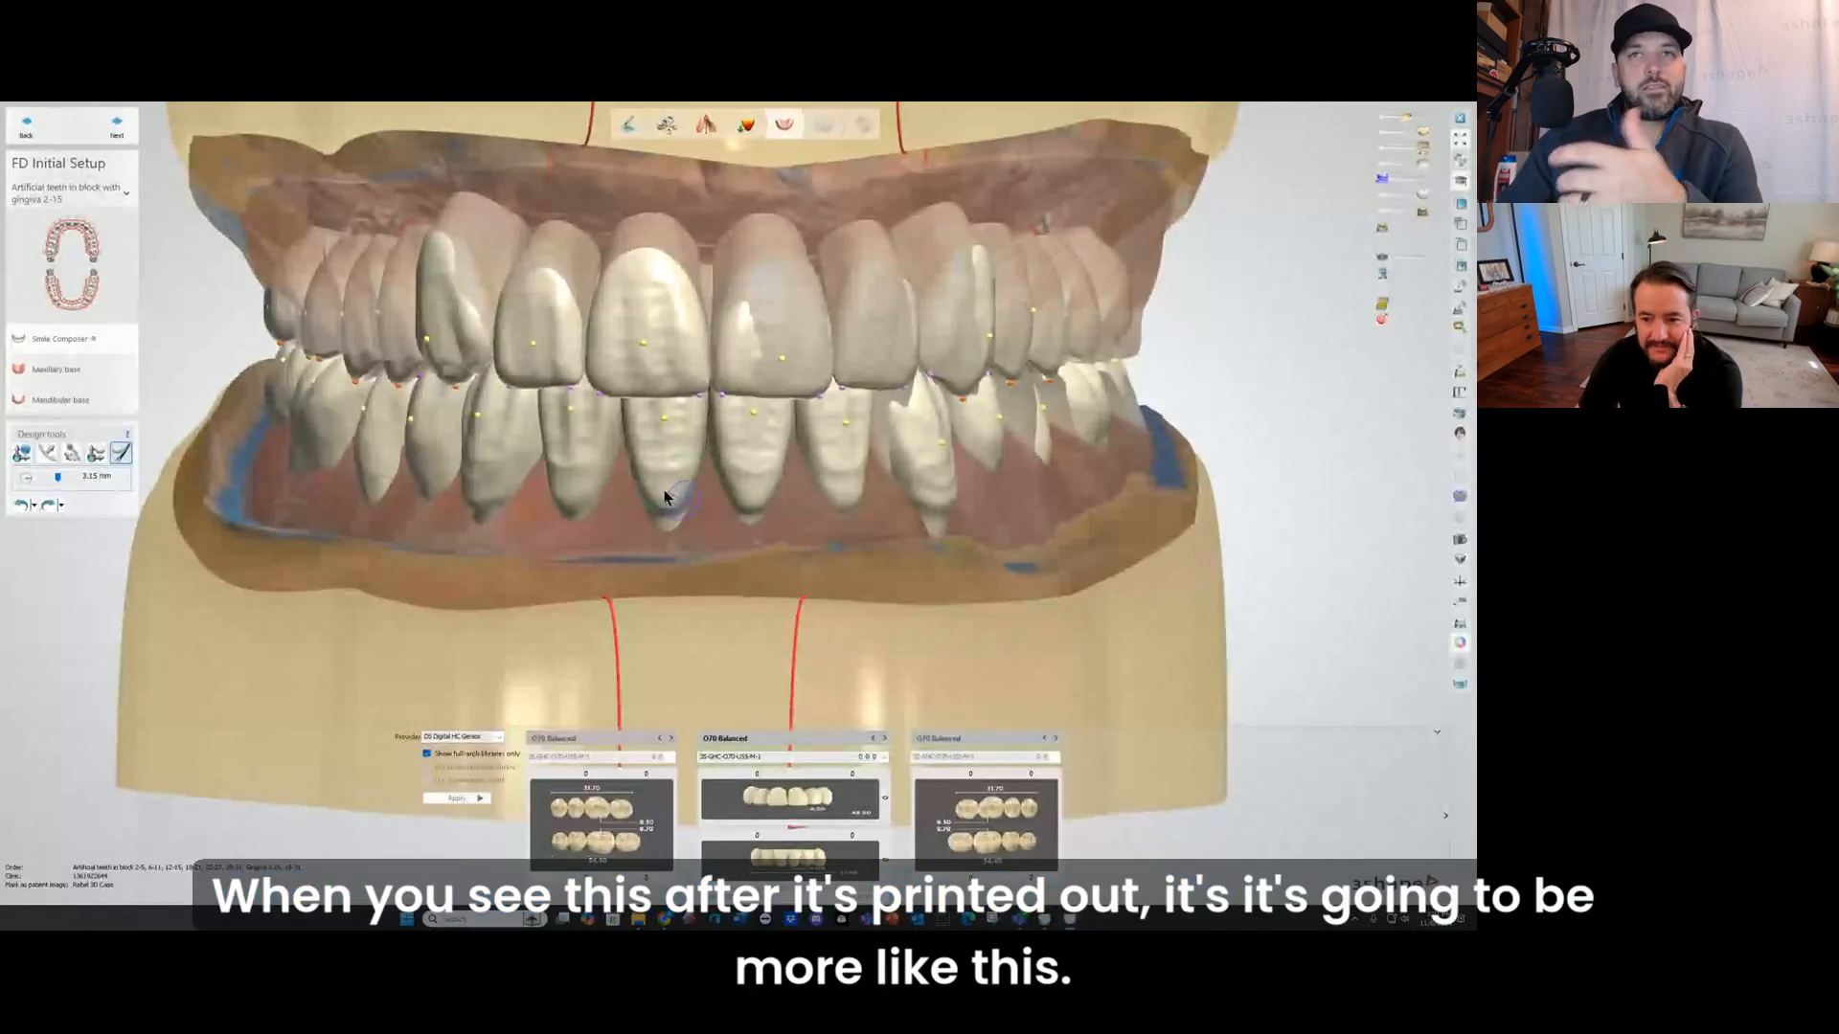
scroll(648, 492, "down", 1)
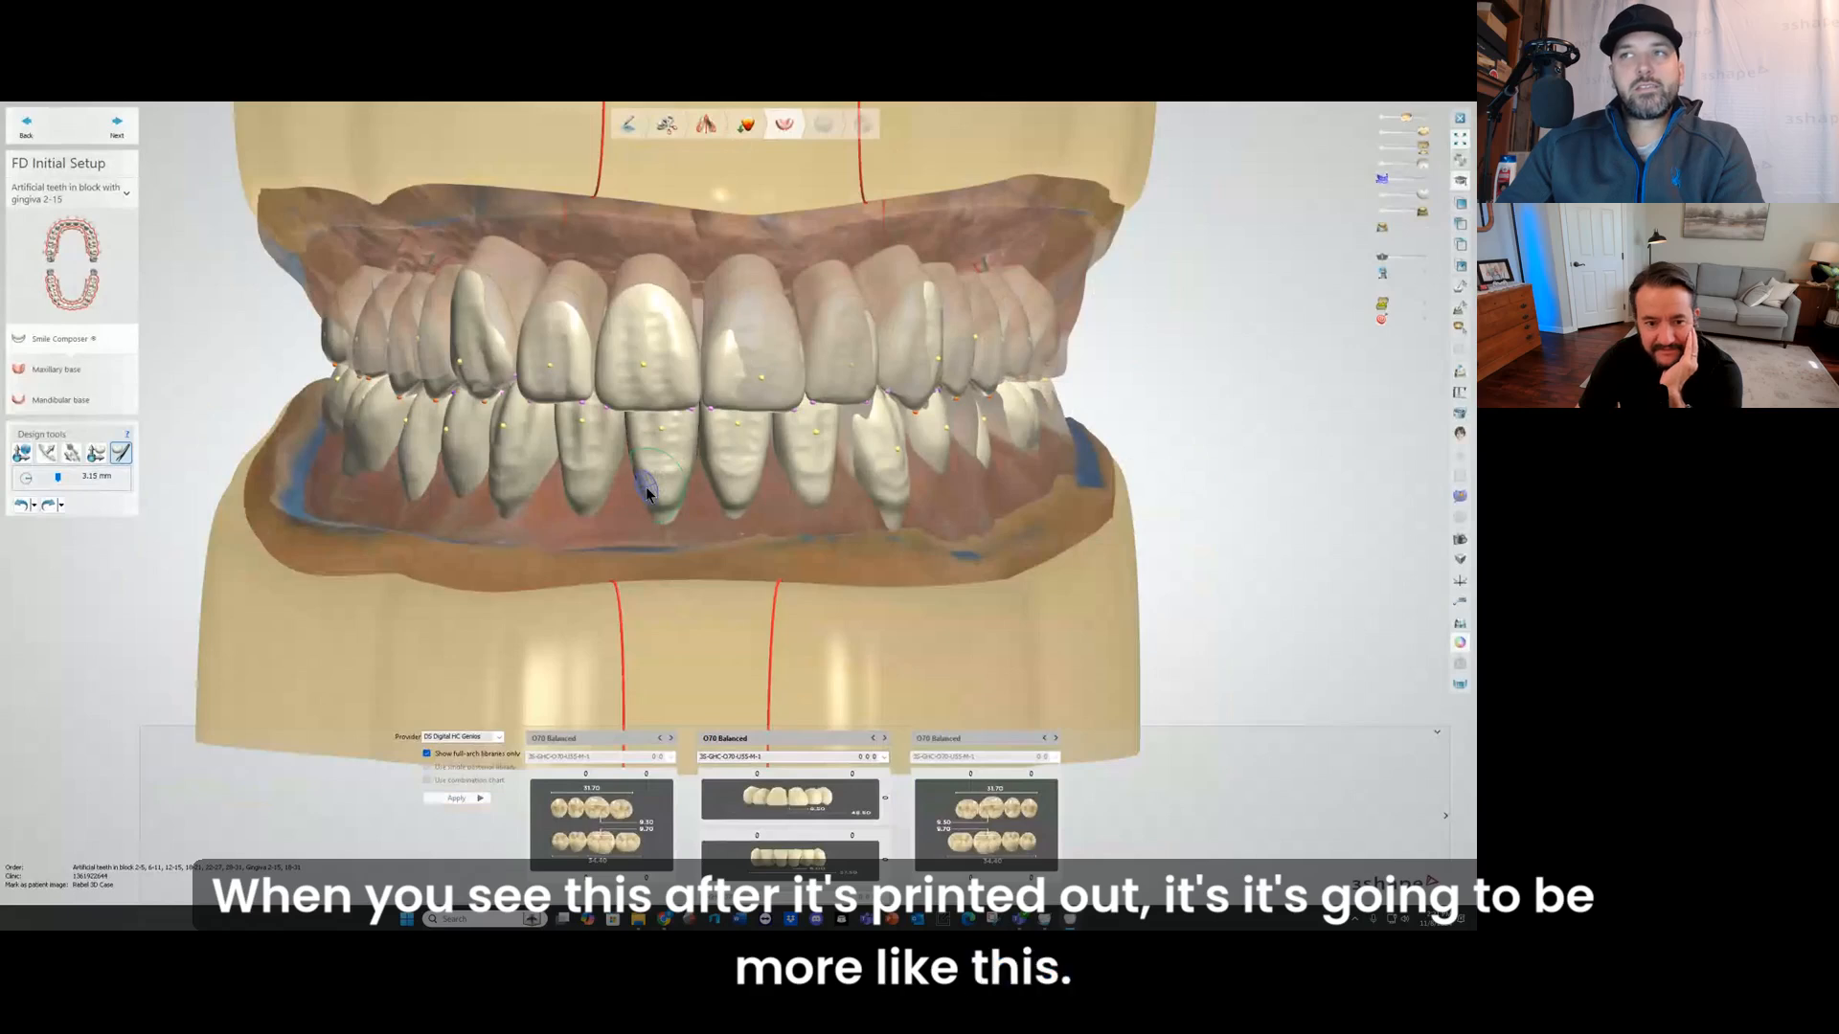
scroll(646, 490, "down", 3)
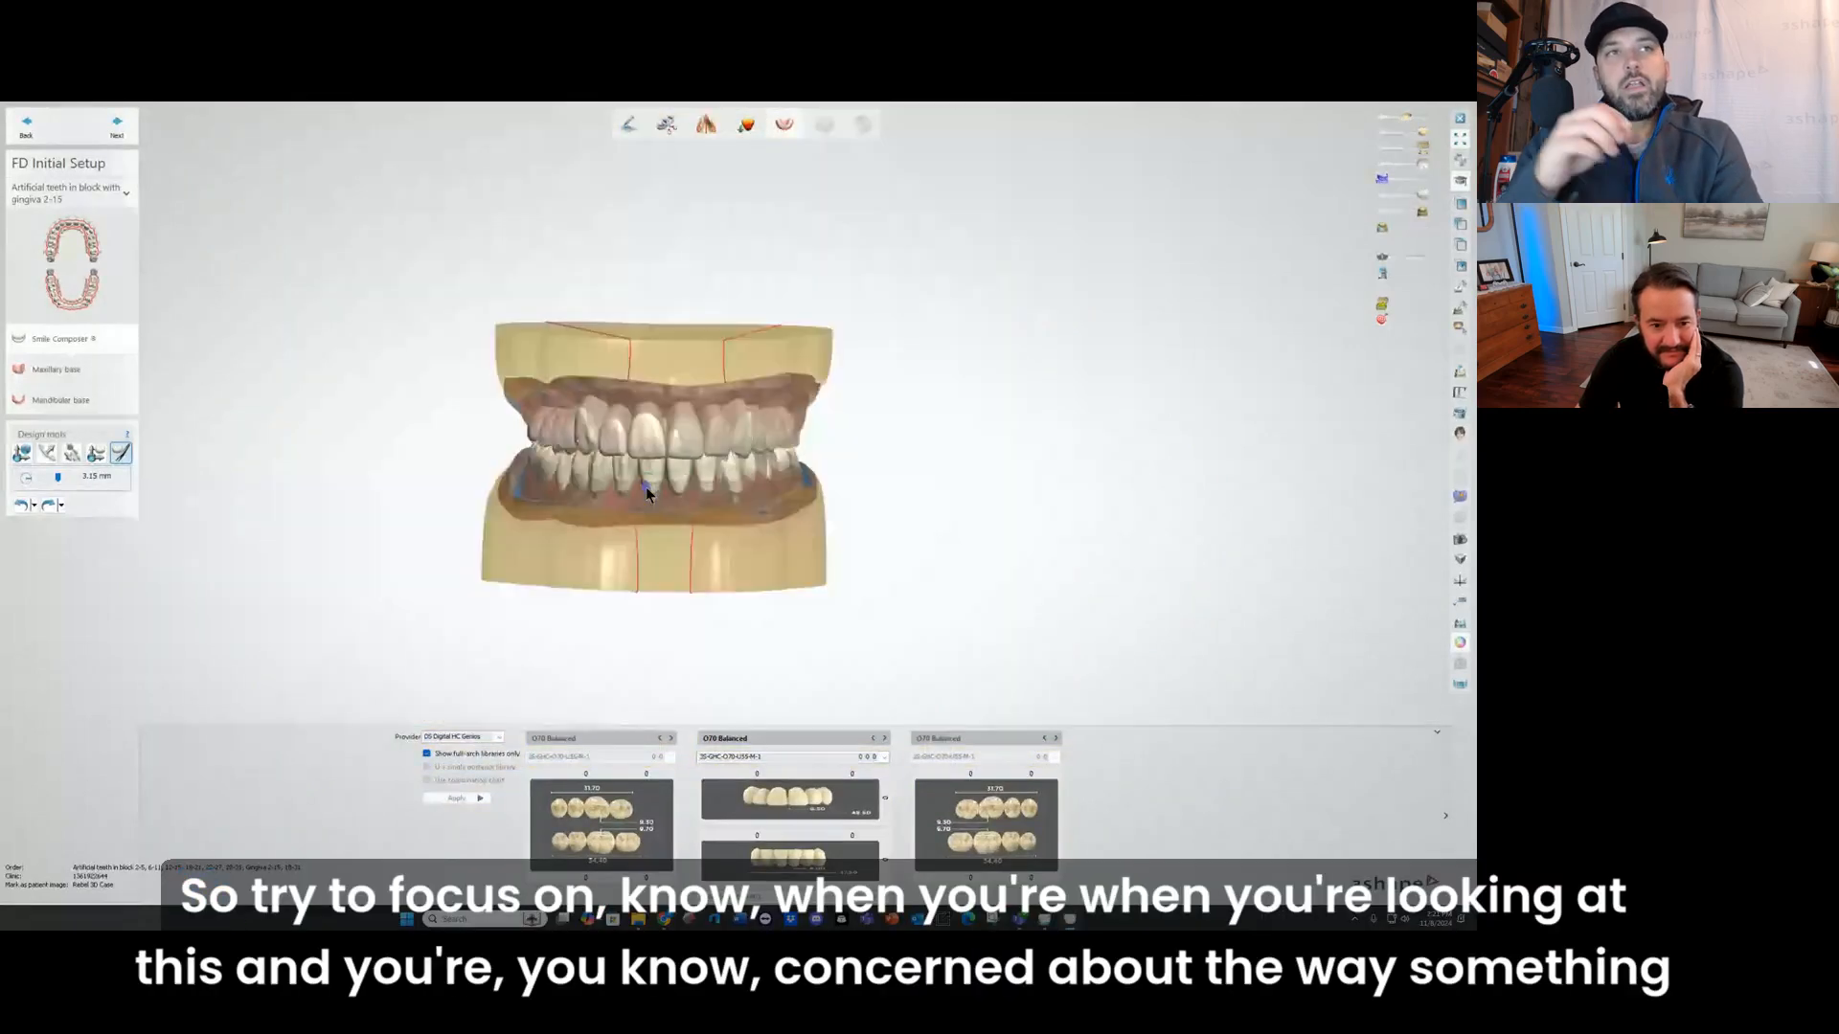
scroll(645, 486, "down", 2)
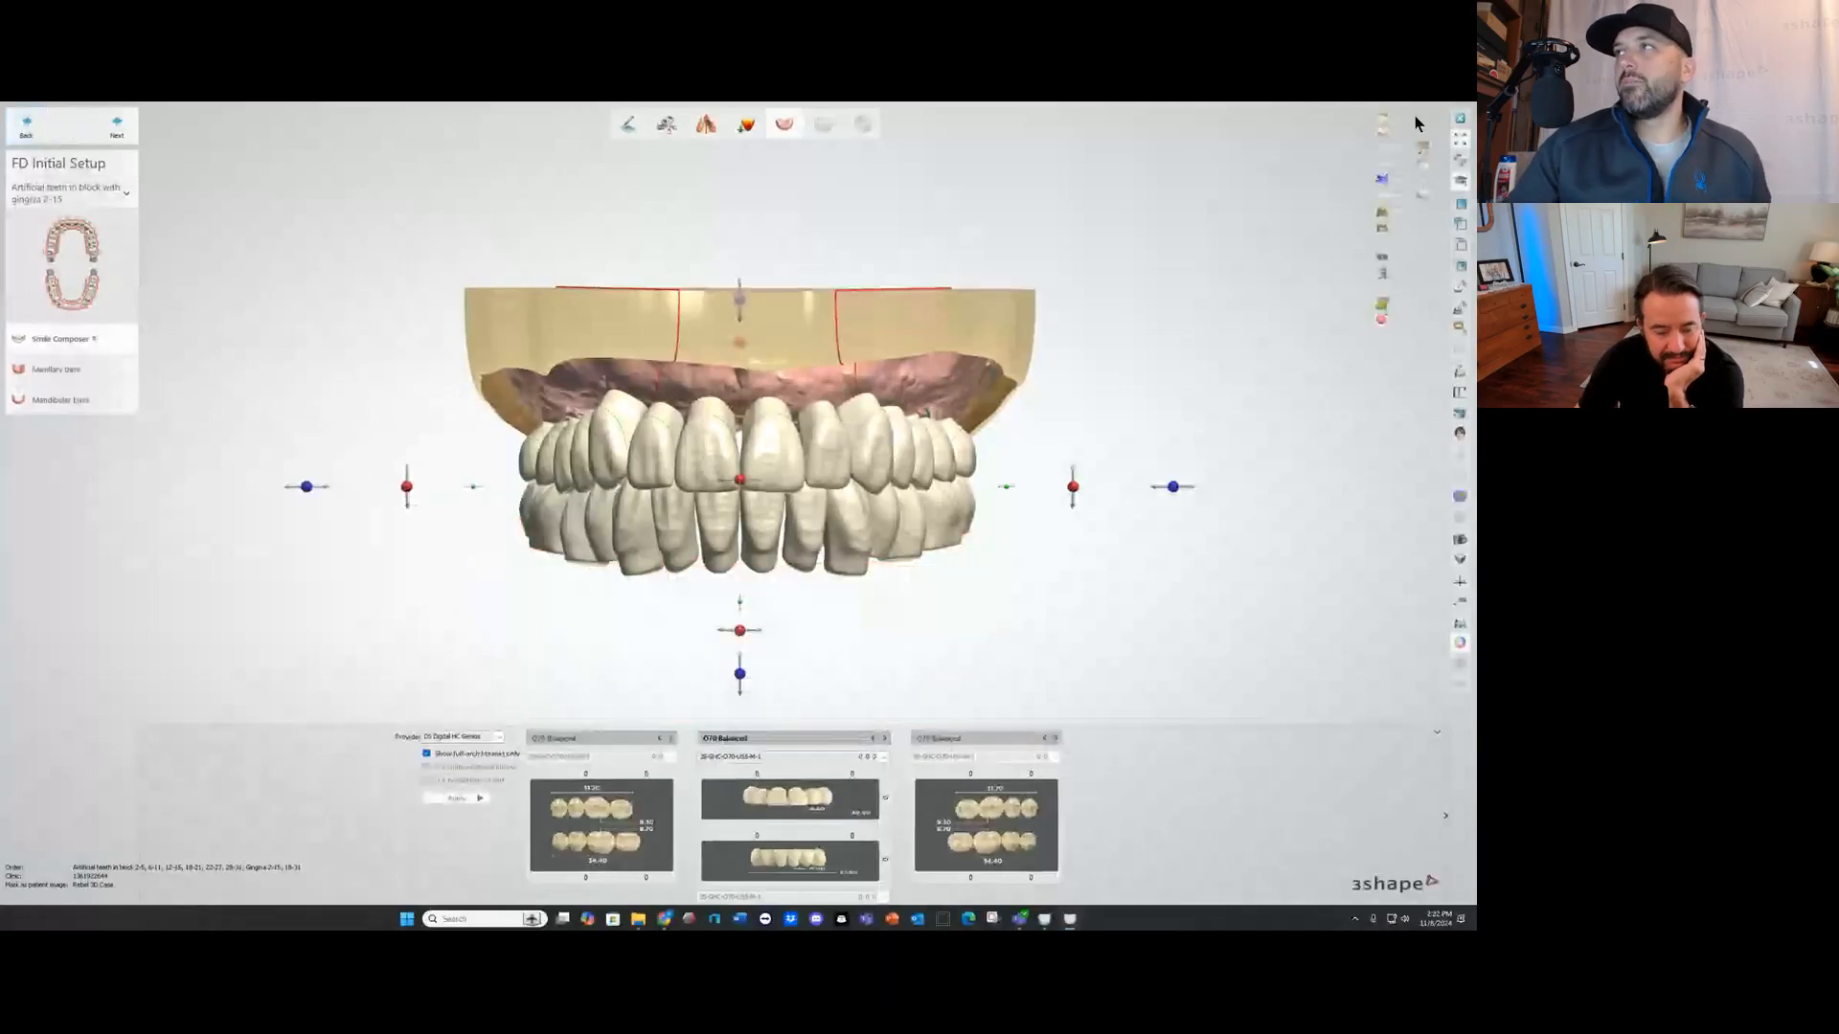
Step: Overlay the original denture scans on the new teeth and compare their positions from the front and below
left_click(1426, 119)
left_click(1426, 132)
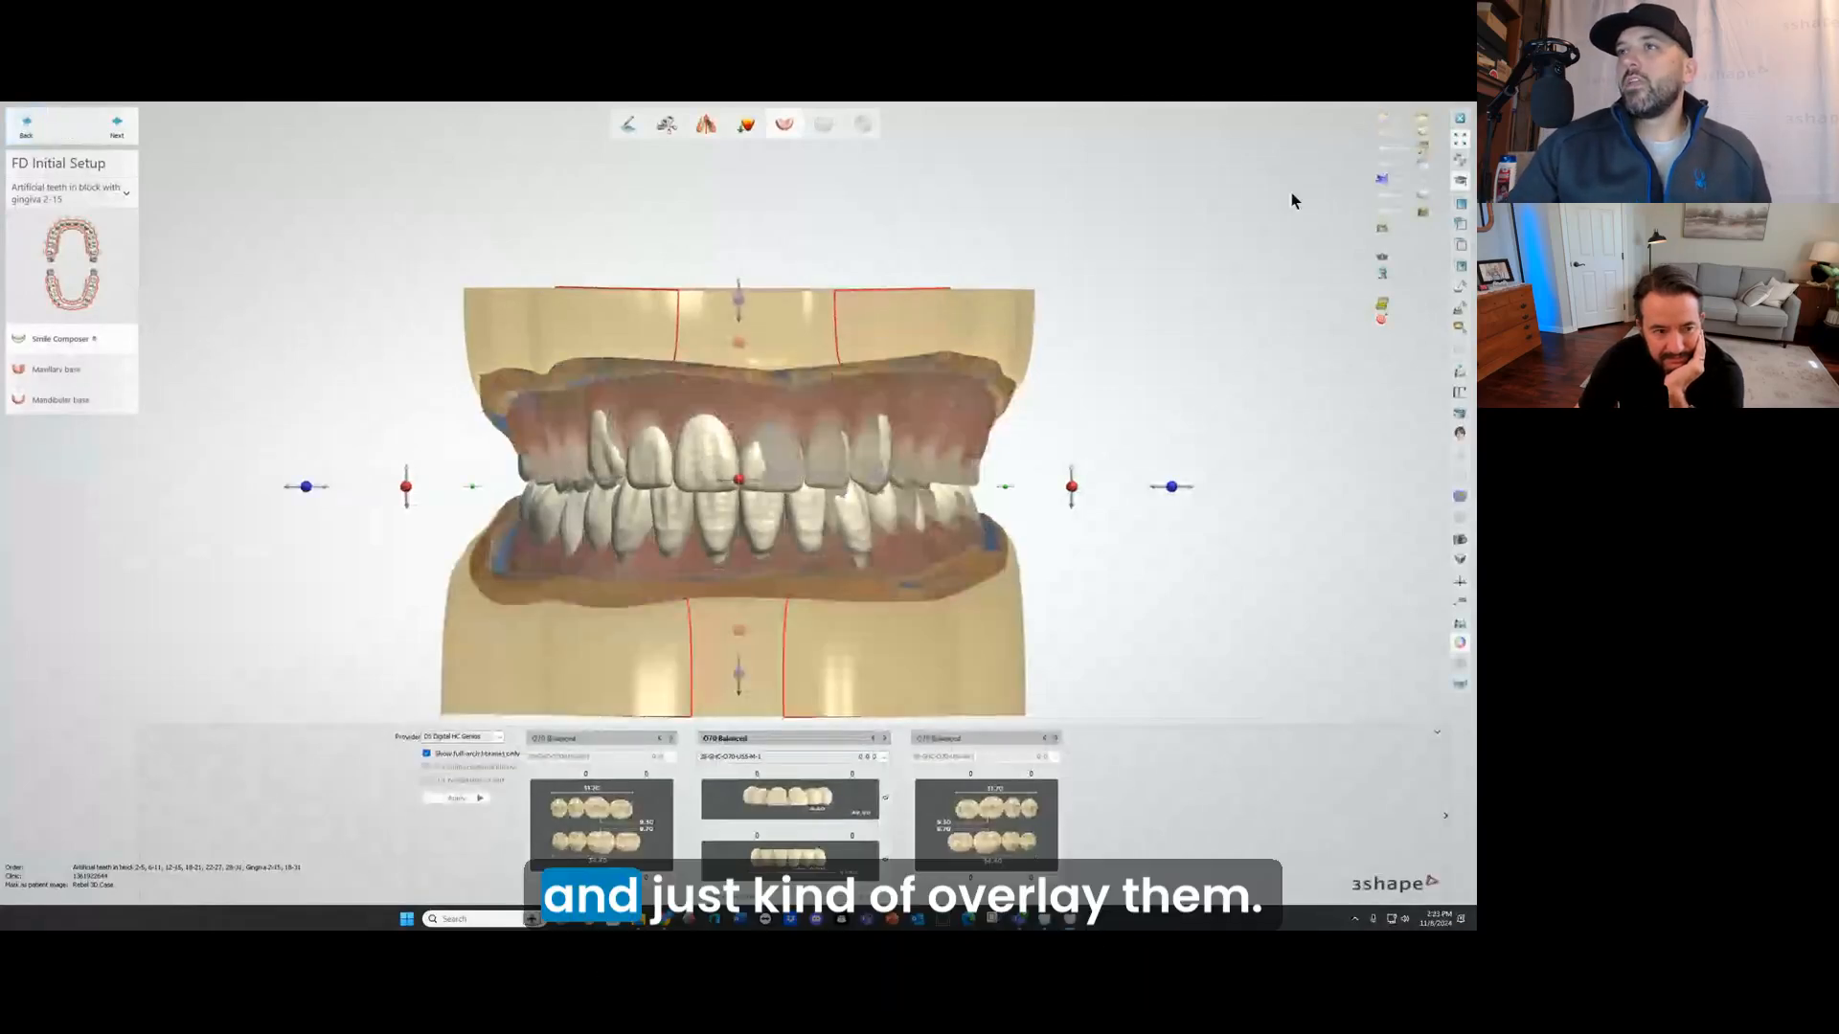
mouse_move(946, 319)
right_mouse_down()
mouse_move(968, 323)
mouse_move(939, 324)
right_mouse_up()
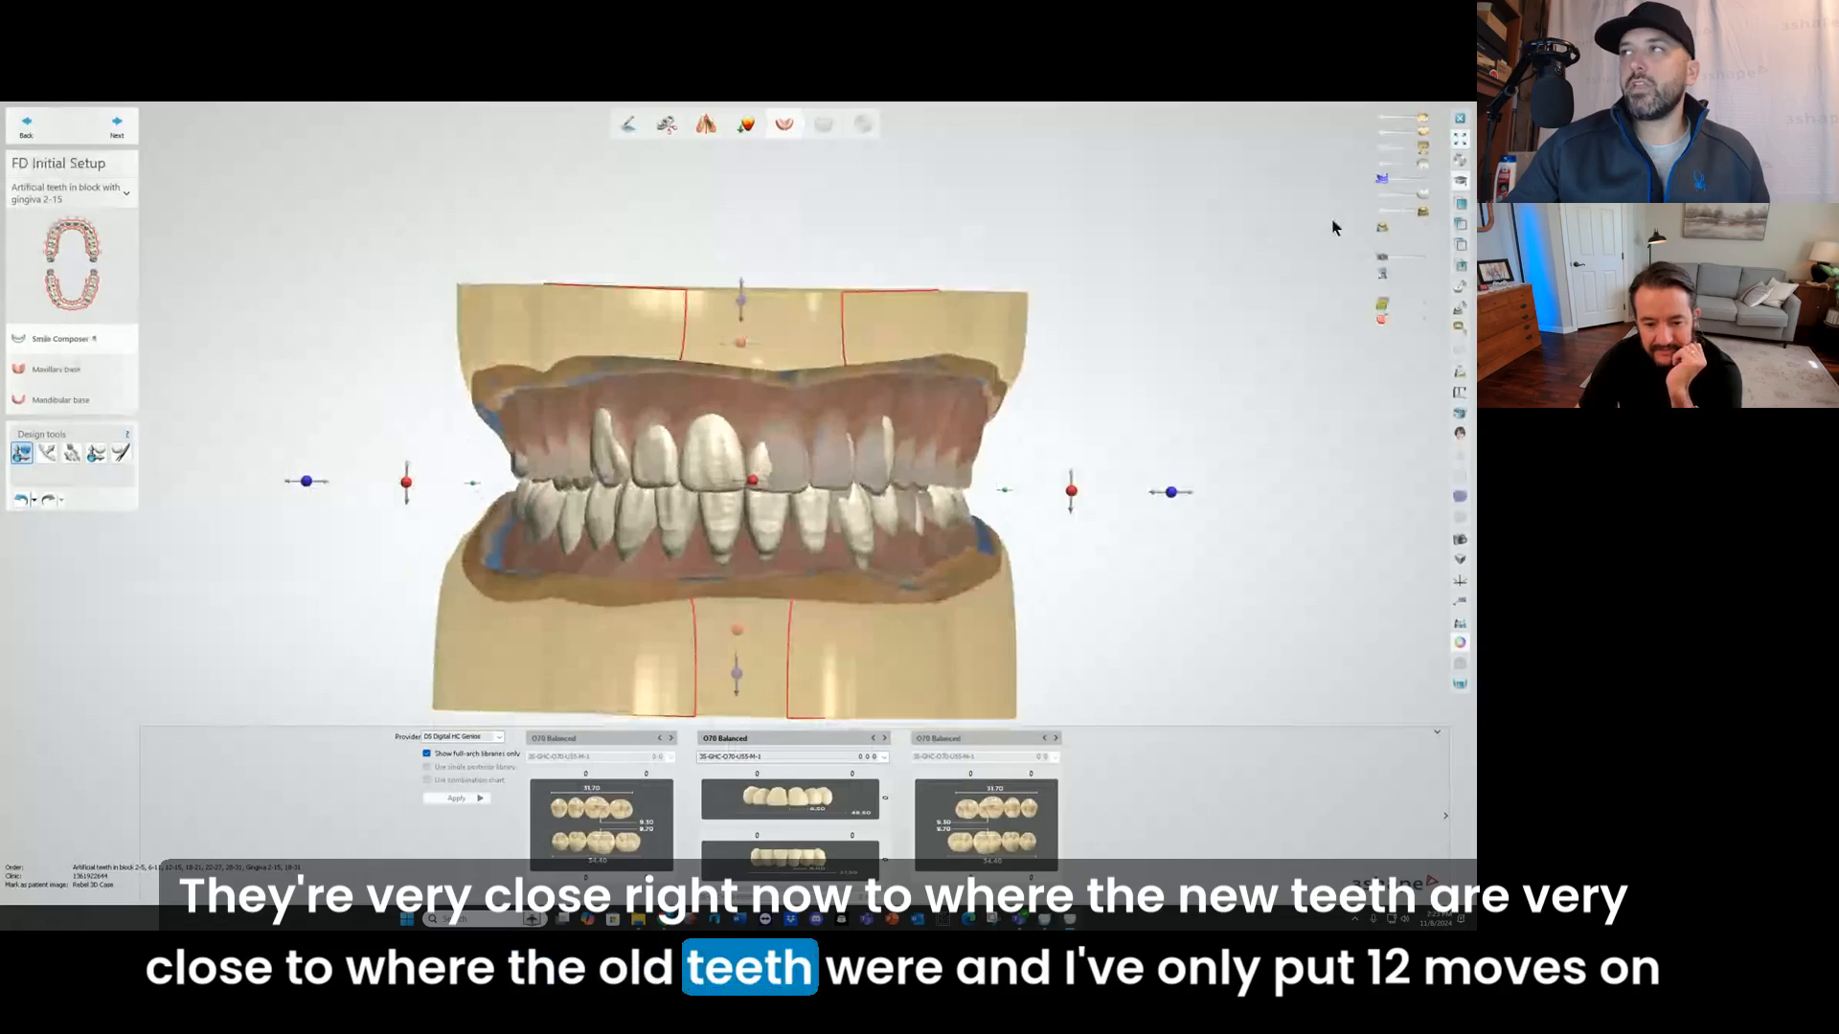
mouse_move(1128, 322)
right_mouse_down()
mouse_move(1123, 286)
mouse_move(1136, 311)
right_mouse_up()
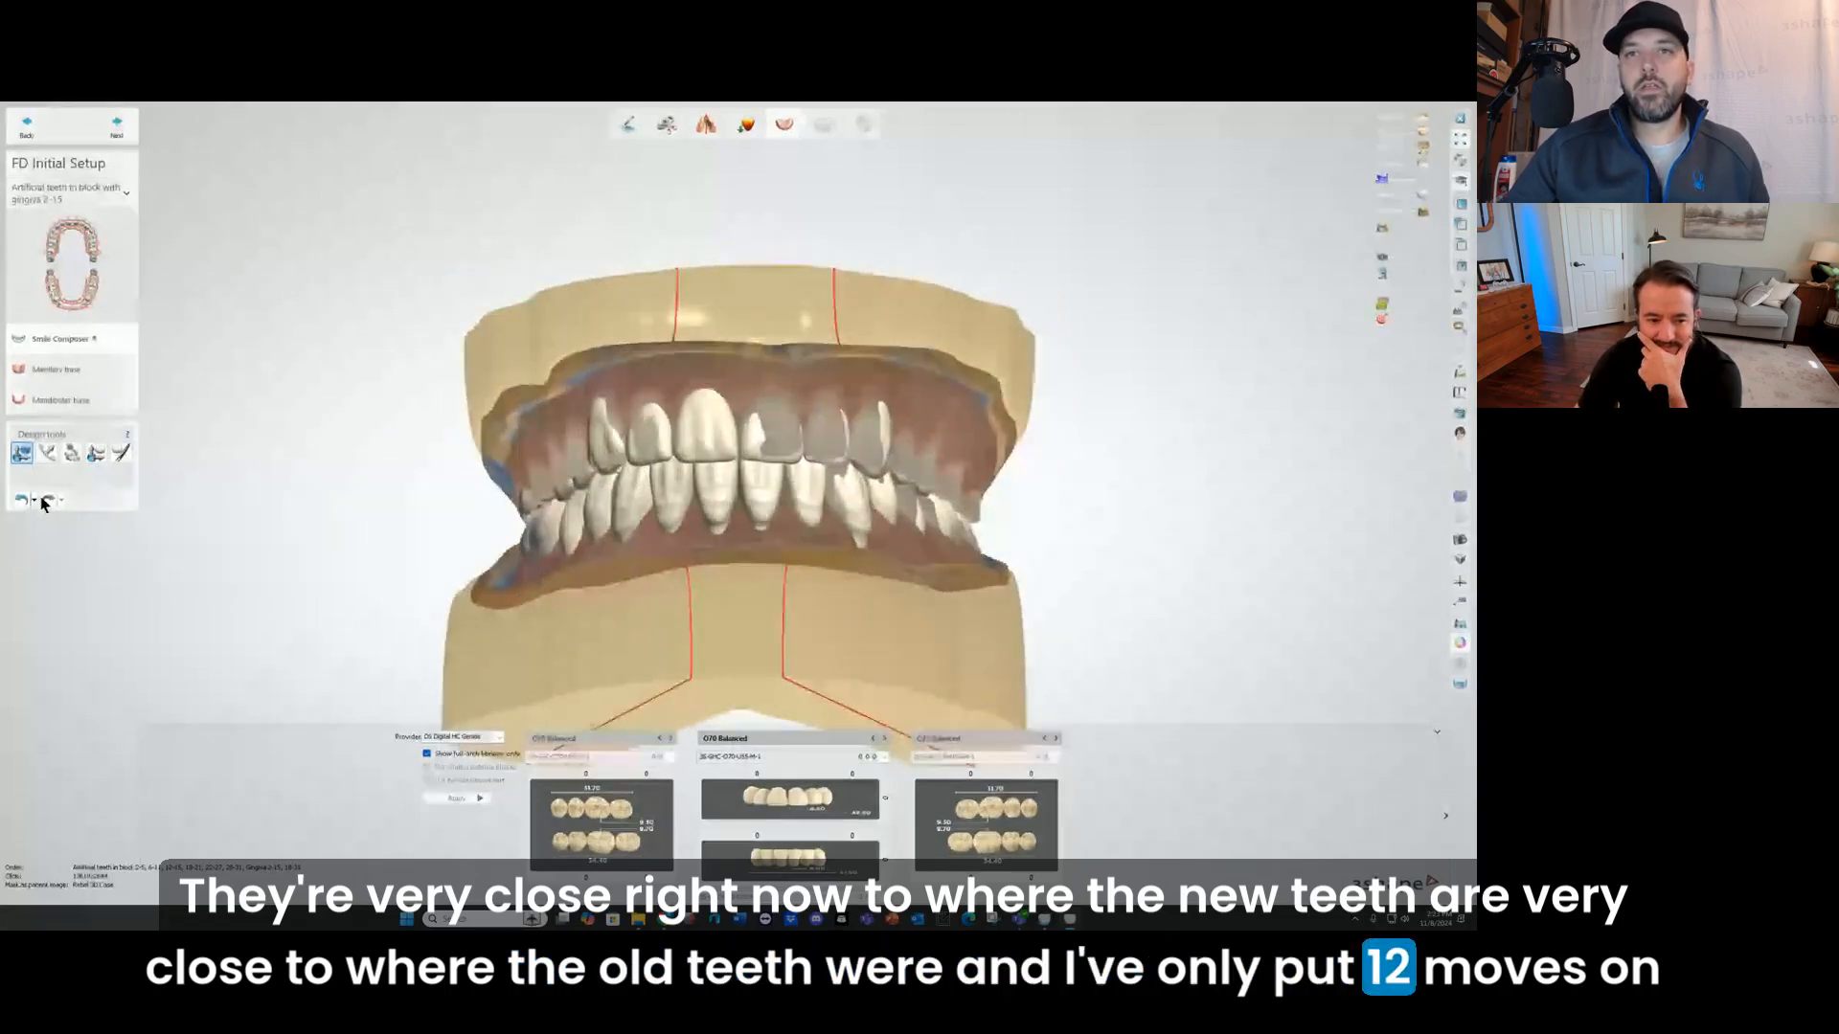
Step: Review the history of moves made on the setup, and inspect the overlaid teeth from the side and front
left_click(34, 501)
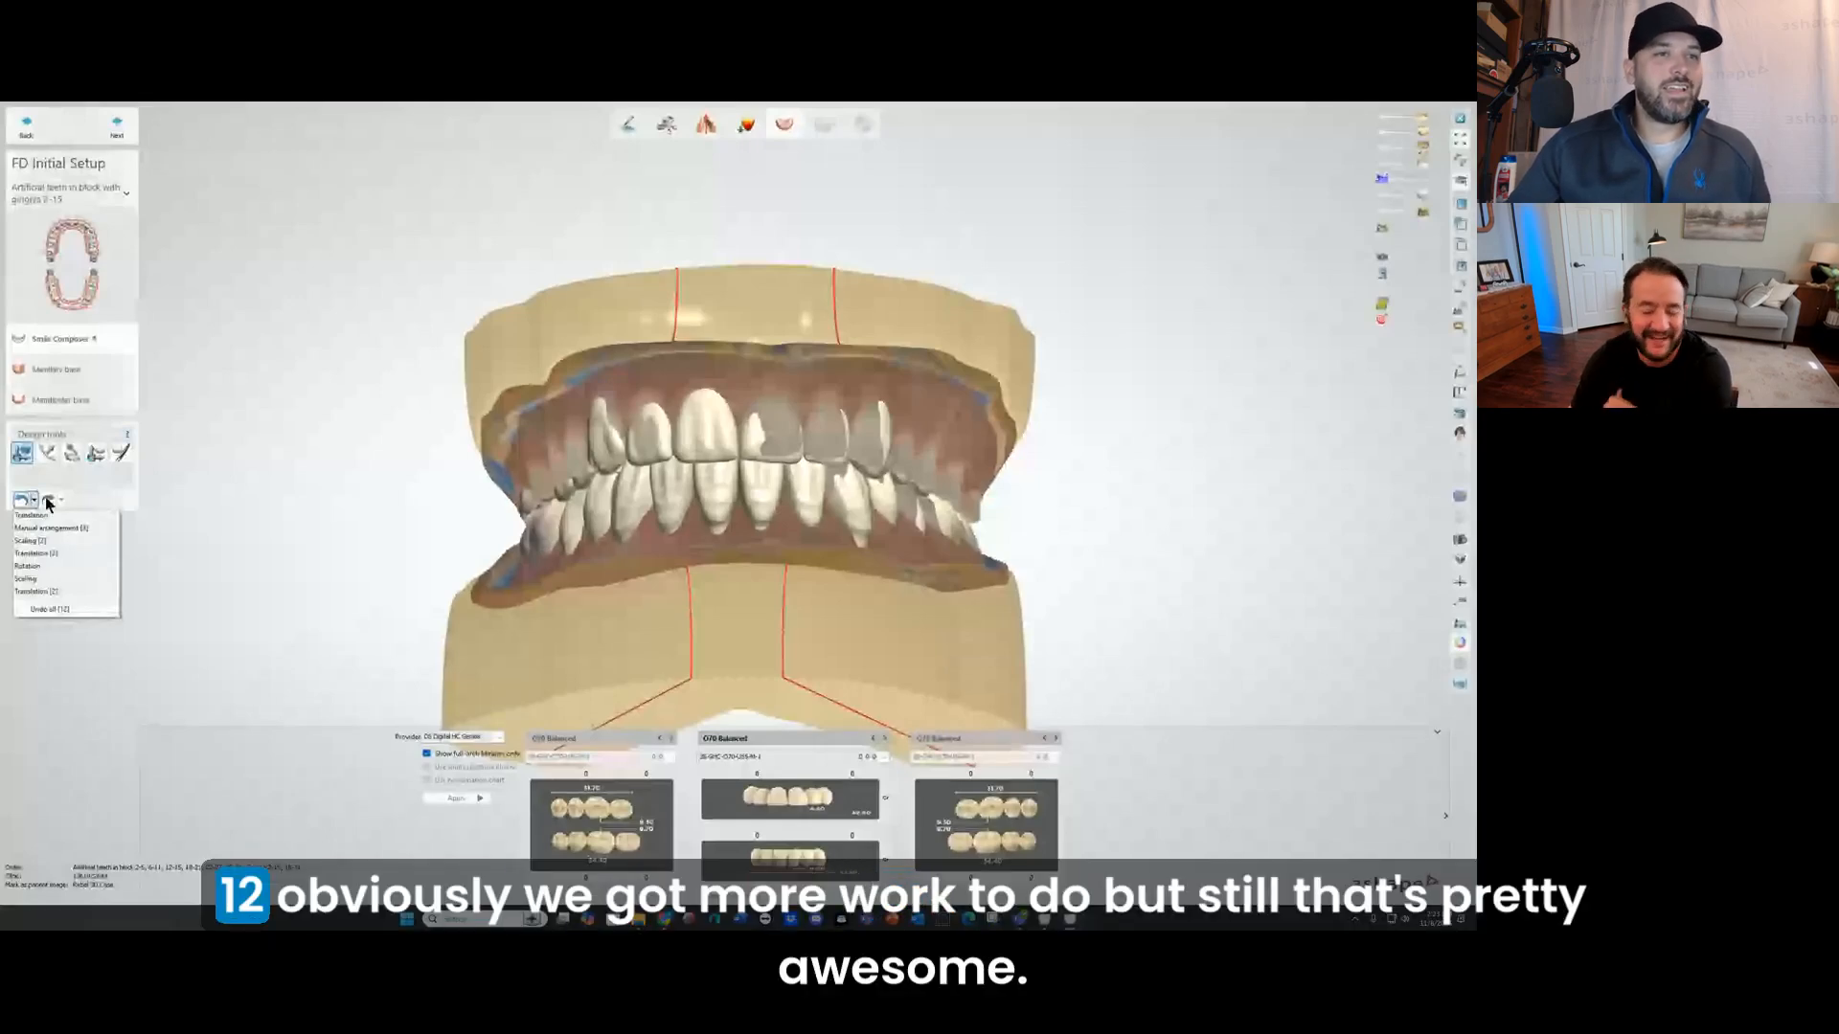
left_click(235, 493)
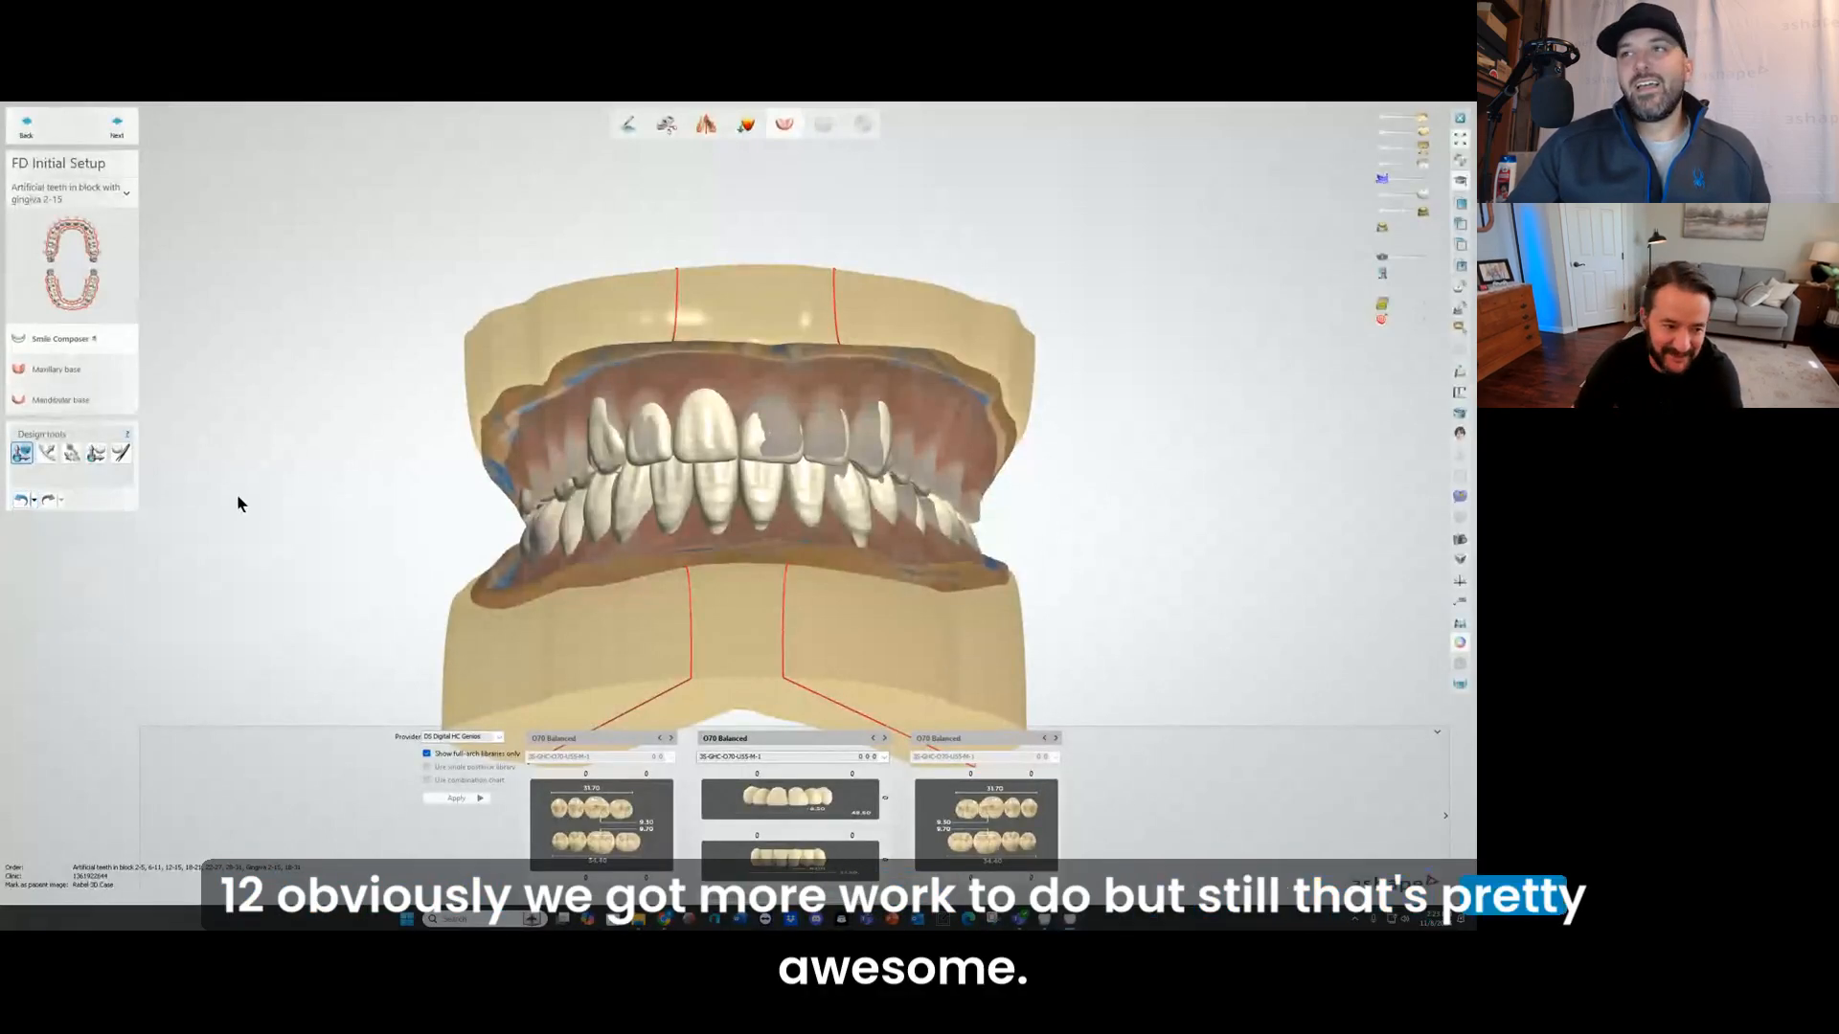
right_click_drag(718, 608, 916, 589)
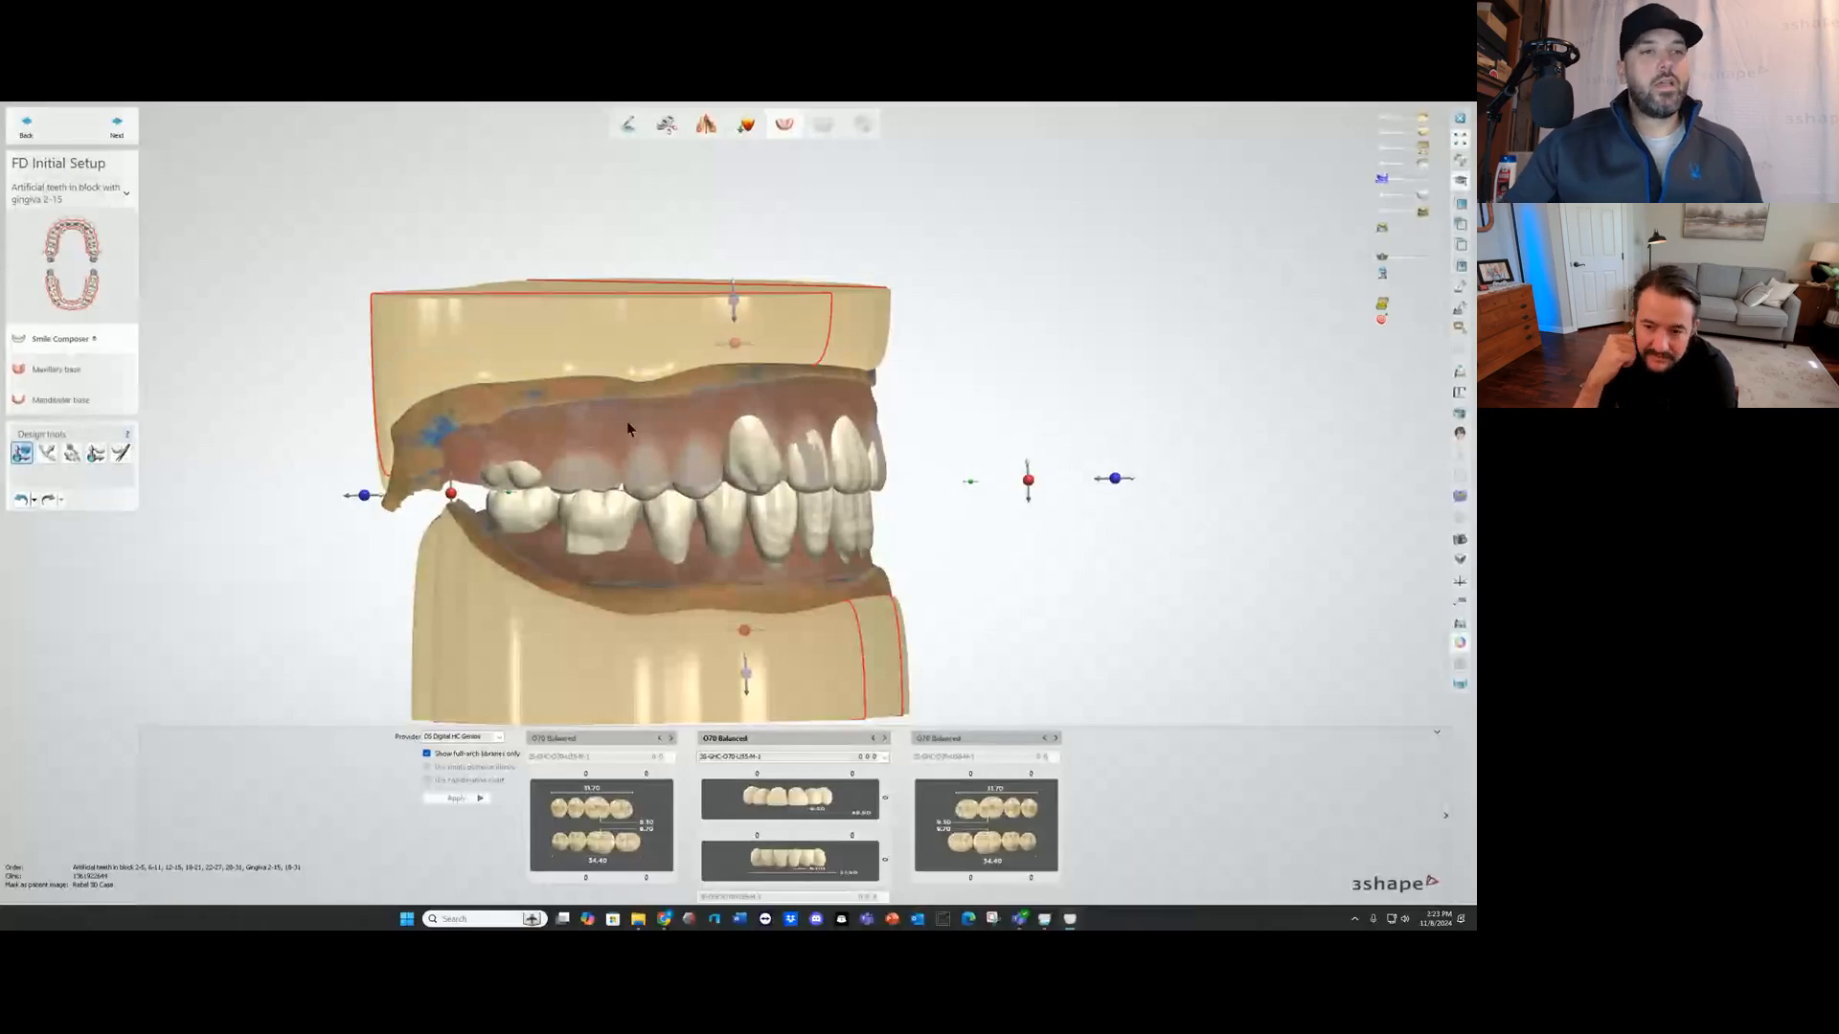
right_click_drag(920, 402, 851, 389)
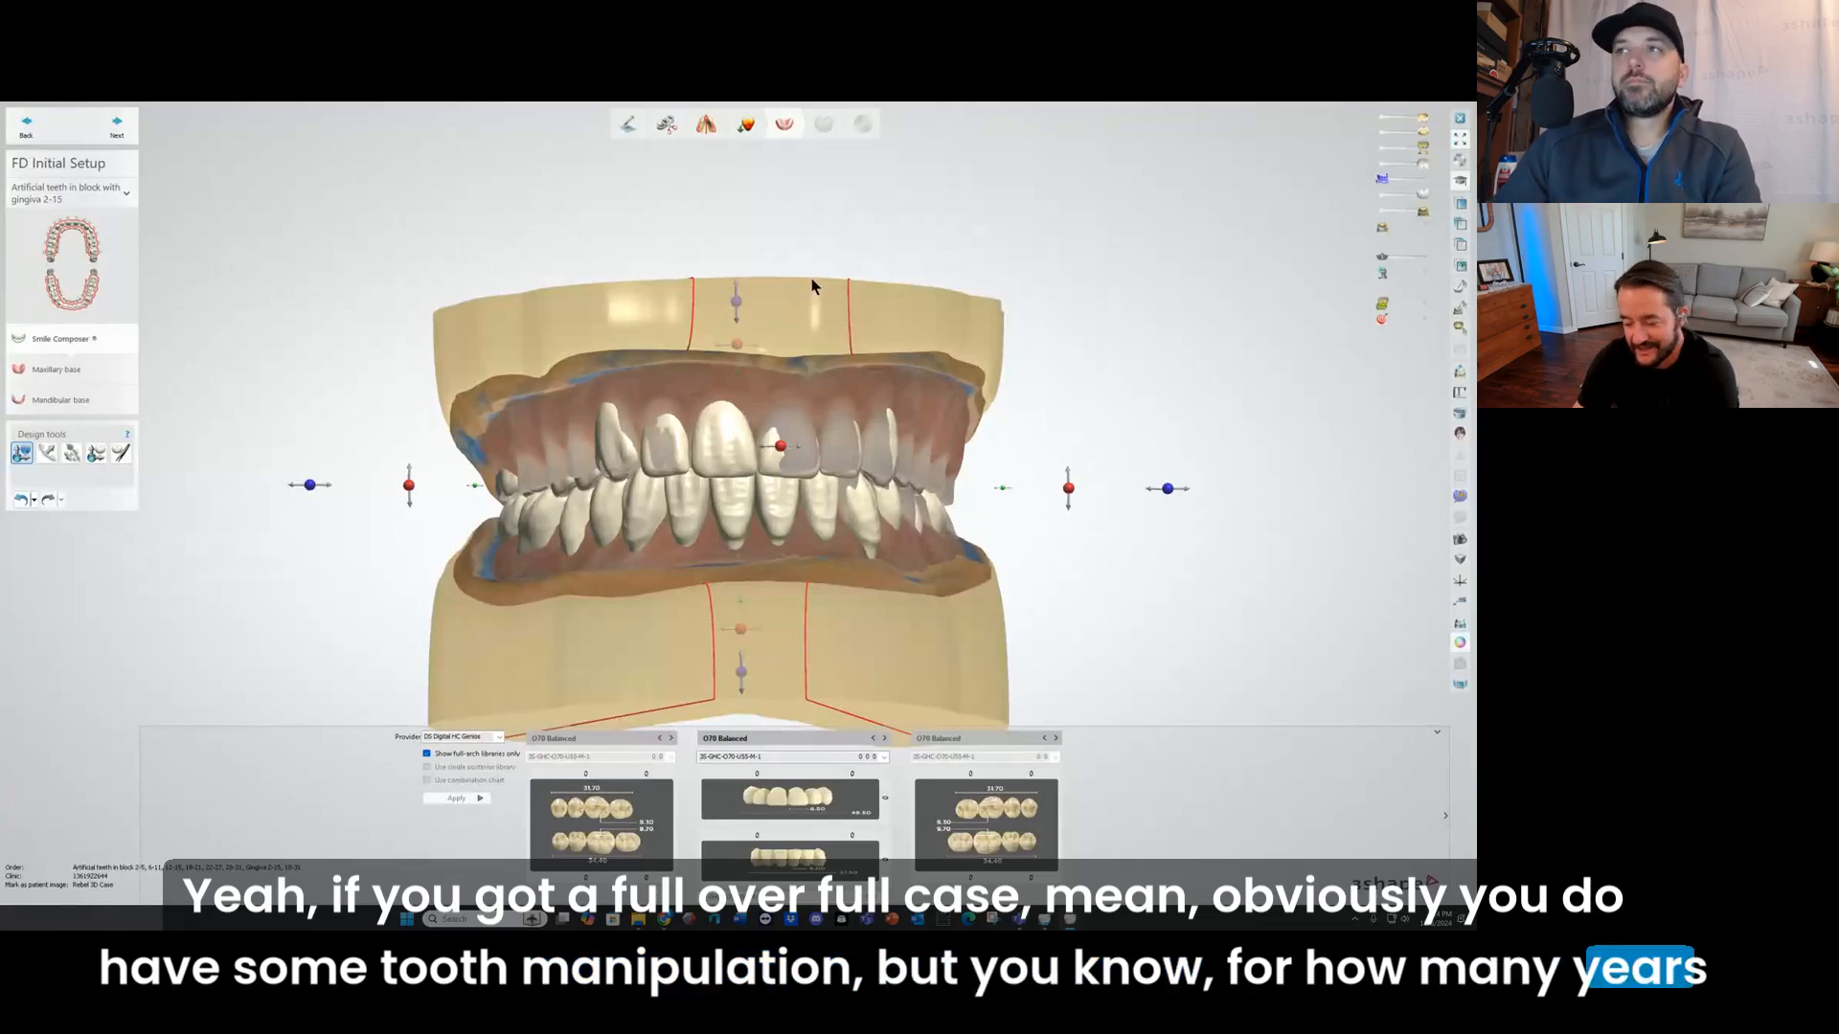
mouse_move(811, 279)
right_mouse_down()
mouse_move(812, 251)
mouse_move(813, 266)
right_mouse_up()
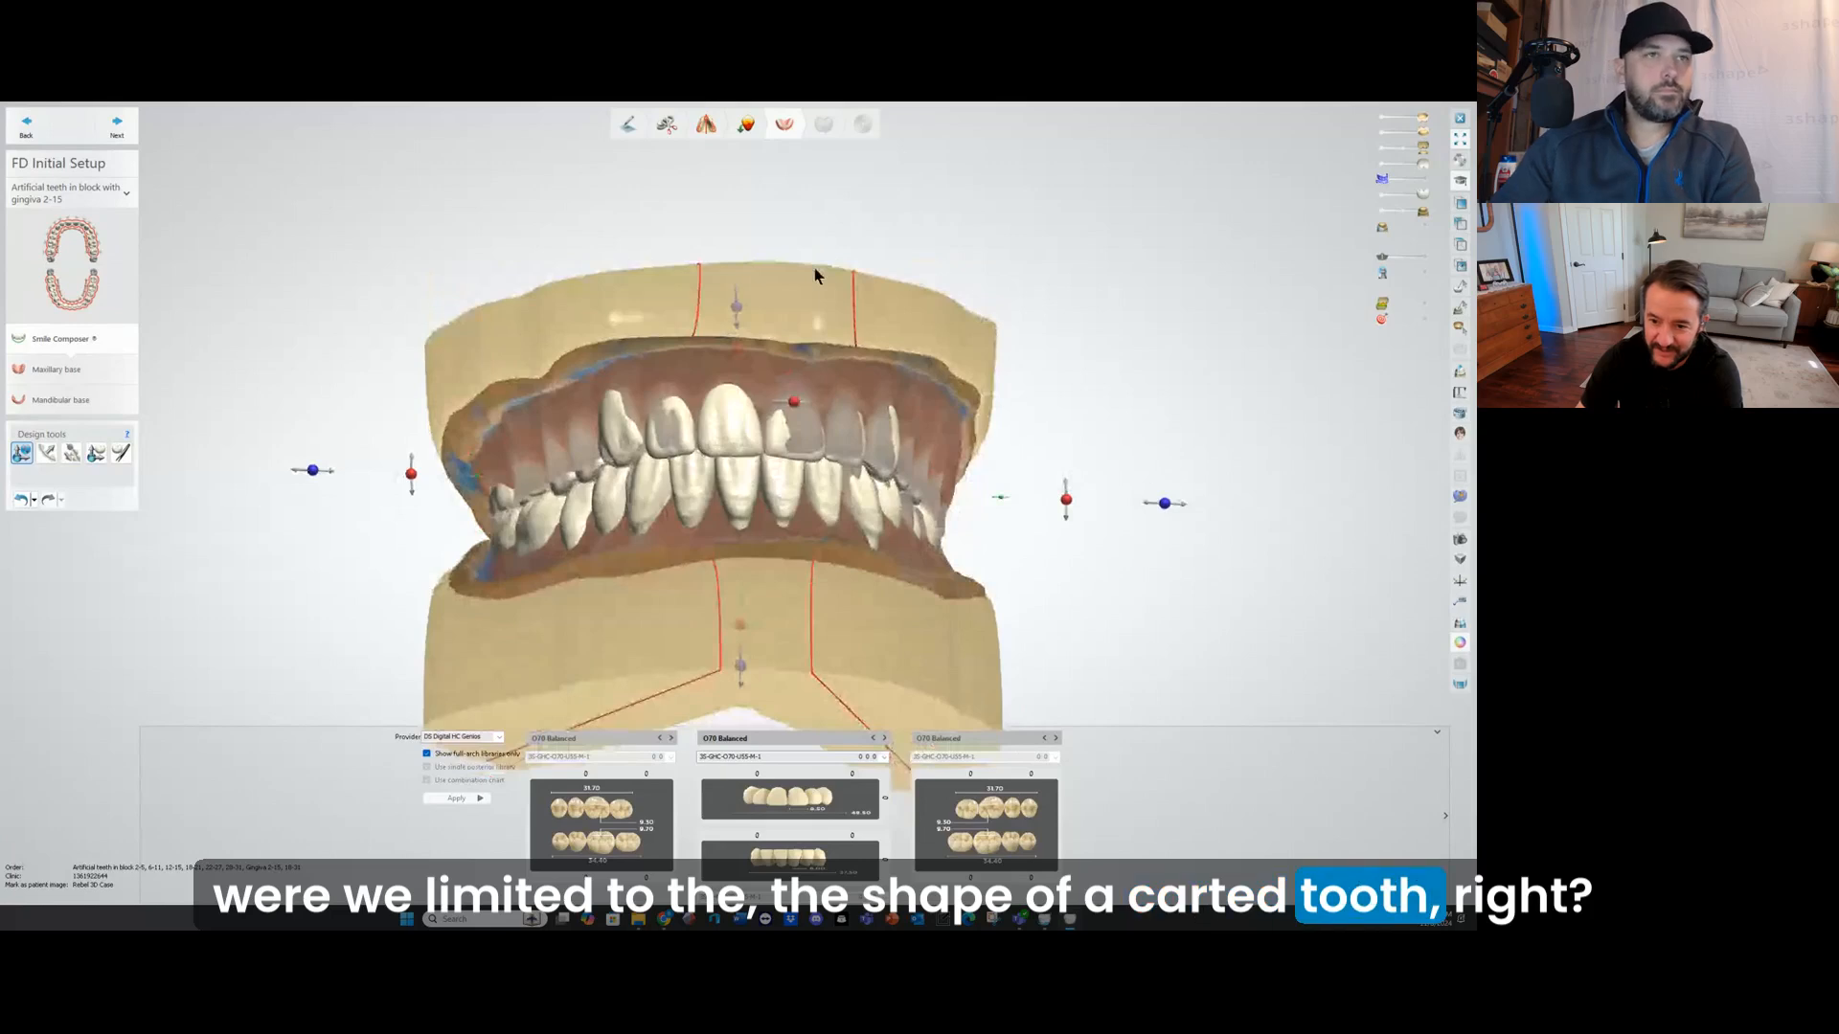